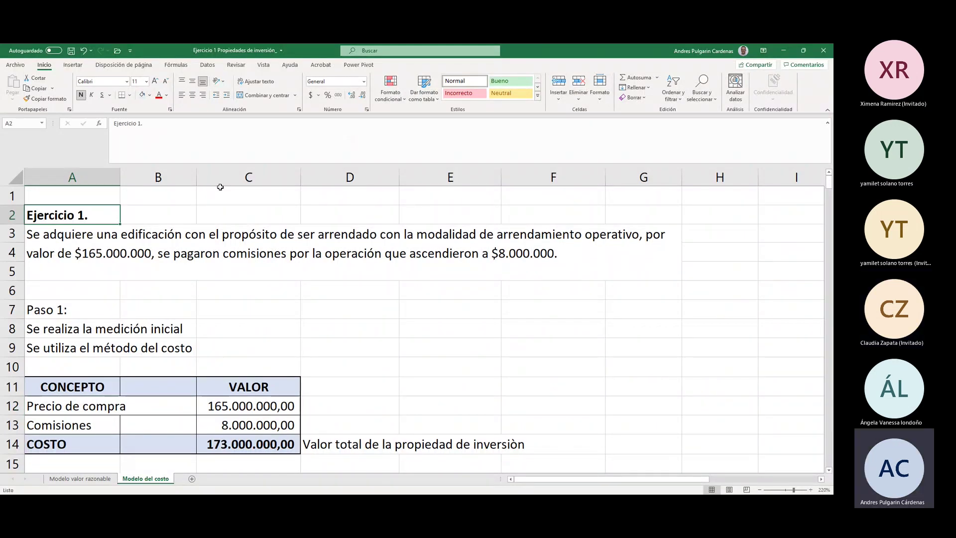
# Step: Review the Ejercicio 1 statement and the Paso 1 initial measurement notes on the Modelo del costo sheet
pyautogui.click(105, 483)
pyautogui.click(156, 479)
pyautogui.click(134, 253)
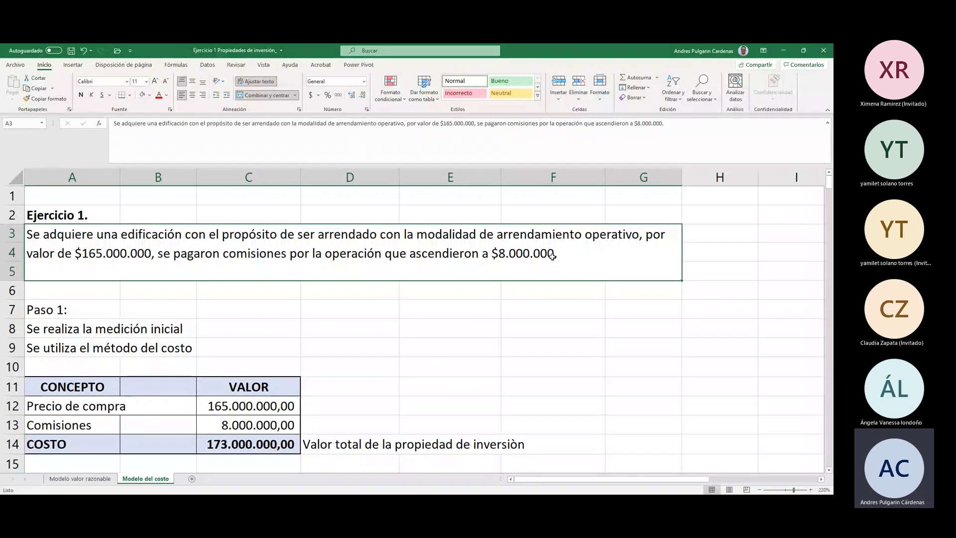
pyautogui.click(67, 316)
pyautogui.click(72, 329)
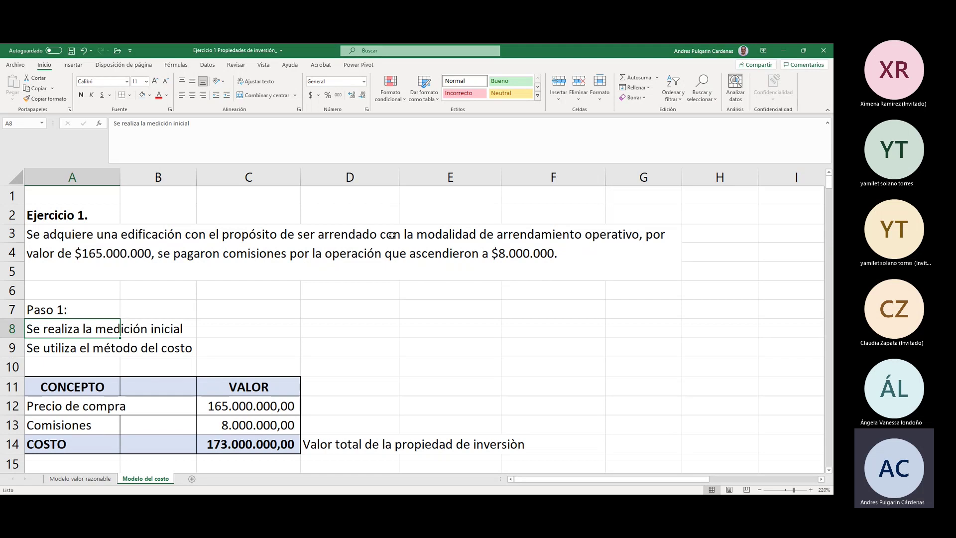
pyautogui.click(529, 255)
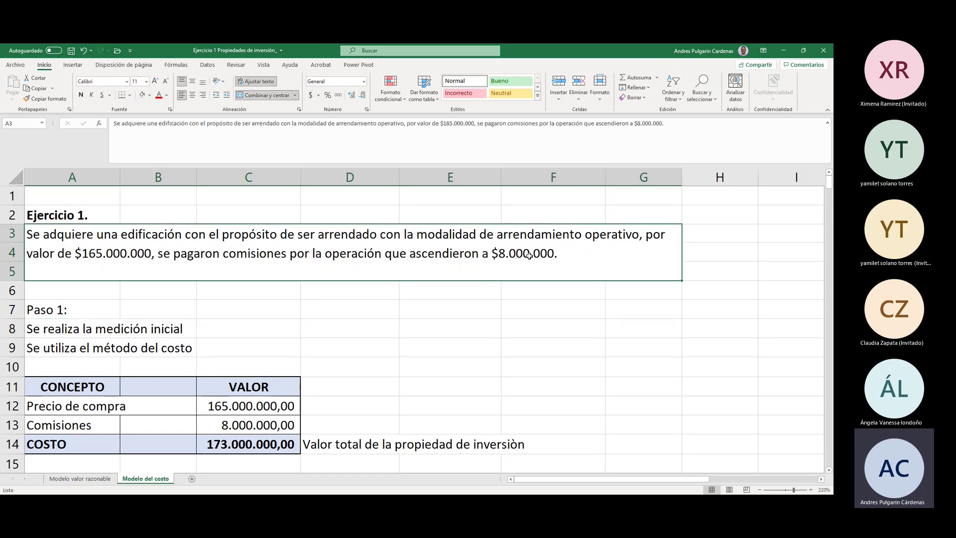
# Step: Examine the Paso 1 cost table: purchase price, commissions and the formula behind the total COSTO
pyautogui.click(110, 380)
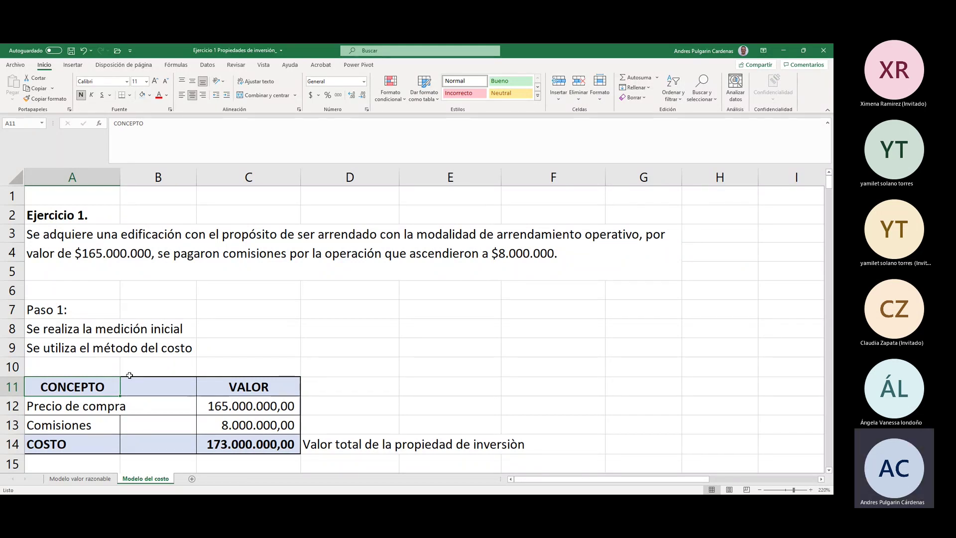
pyautogui.click(97, 408)
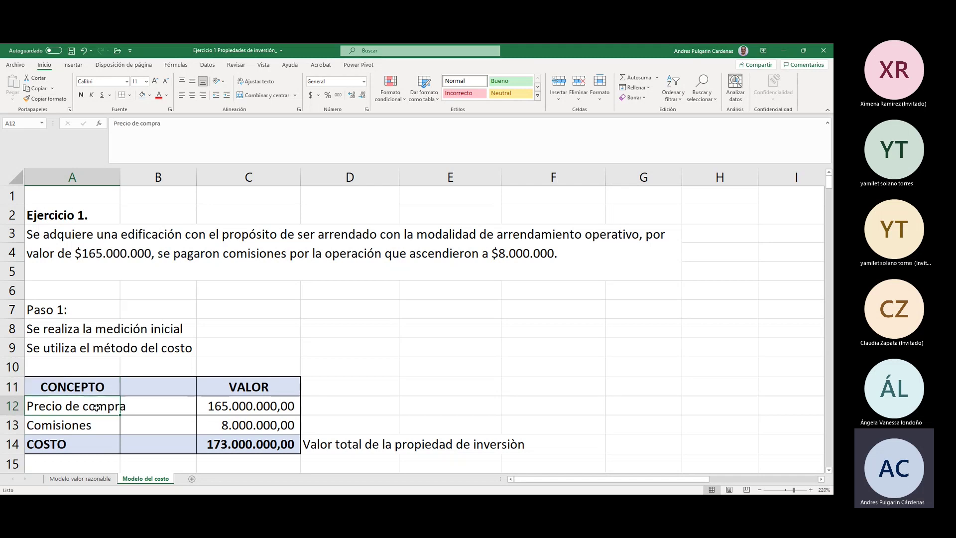
pyautogui.click(250, 404)
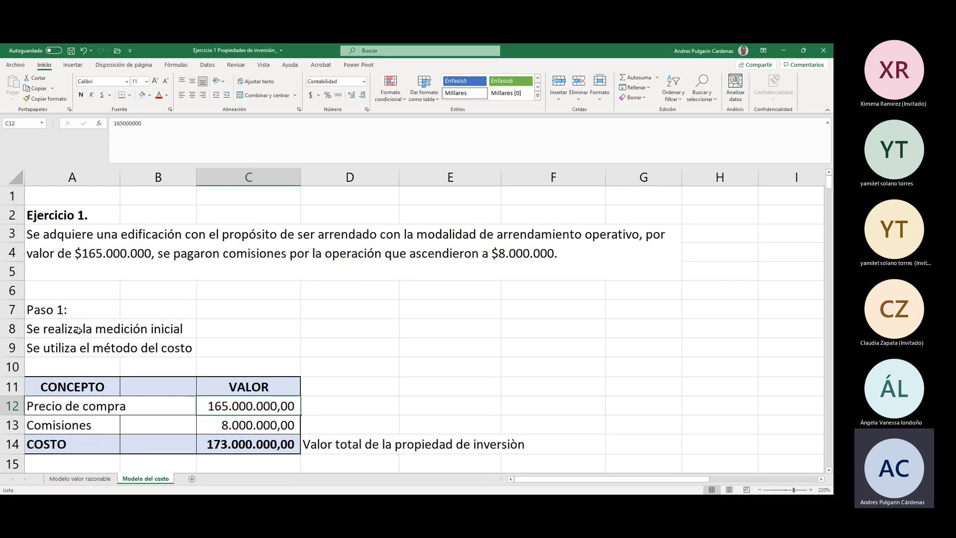
pyautogui.click(74, 430)
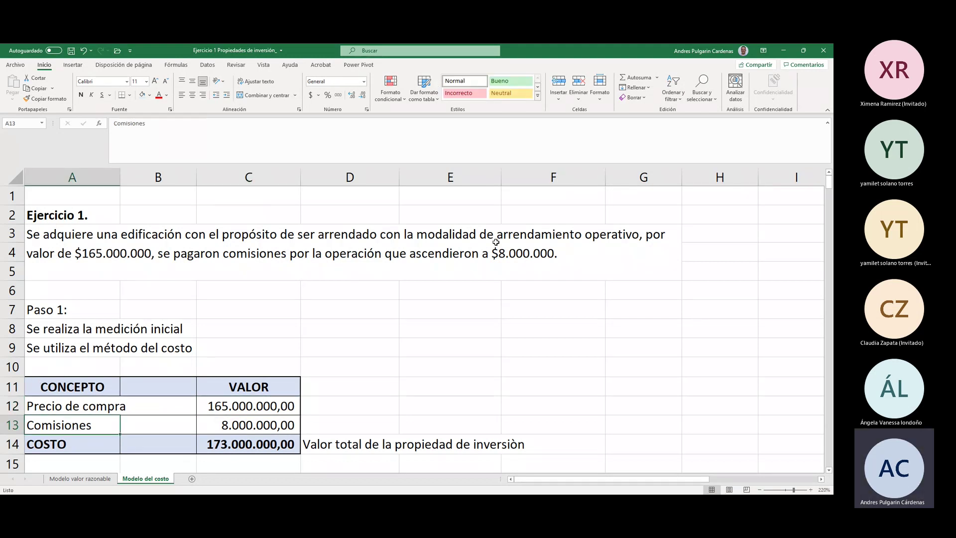
pyautogui.click(243, 425)
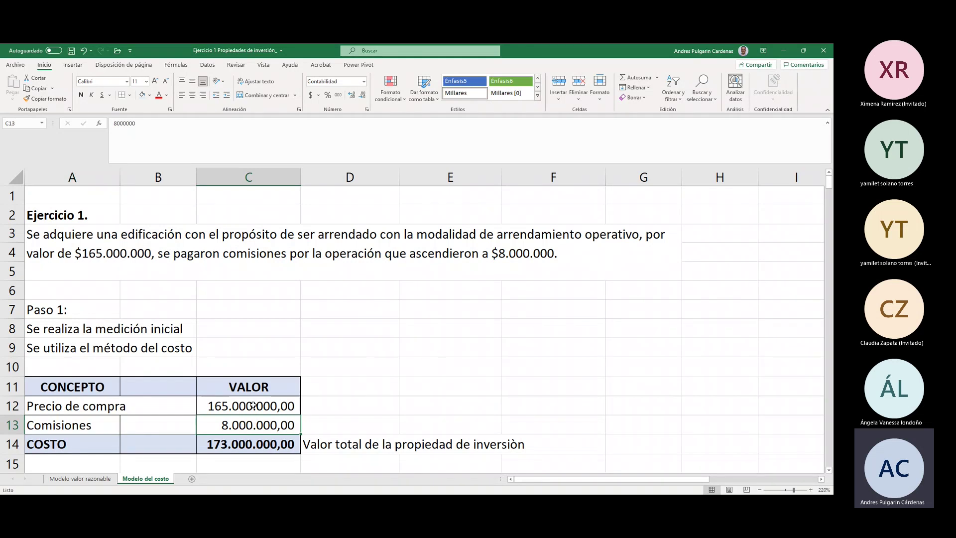
pyautogui.moveTo(253, 406); pyautogui.dragTo(249, 425)
pyautogui.click(110, 439)
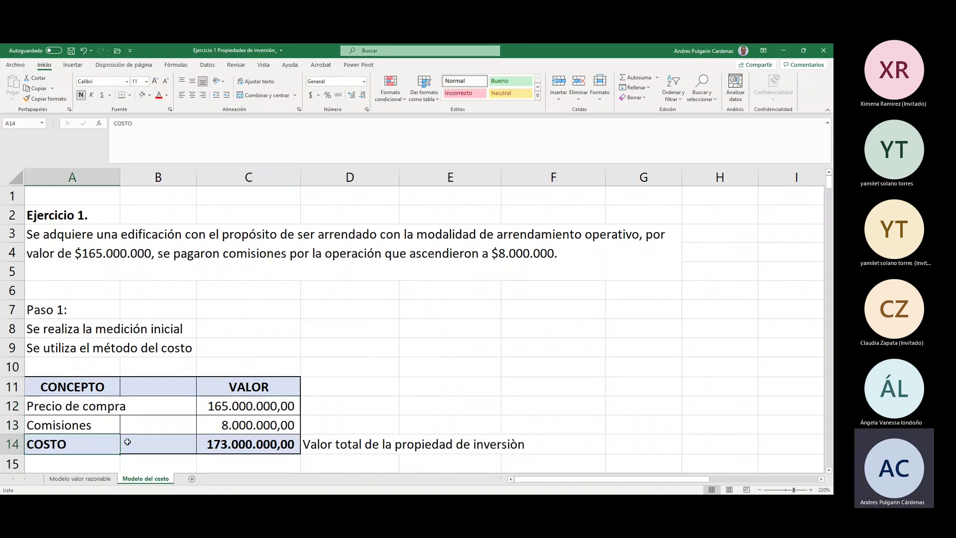
pyautogui.click(226, 442)
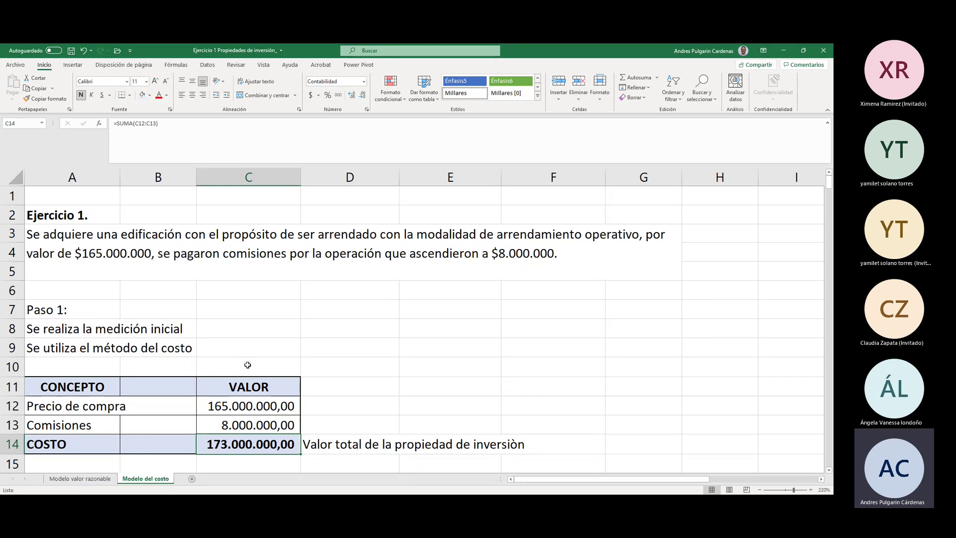
pyautogui.moveTo(63, 329); pyautogui.dragTo(256, 444)
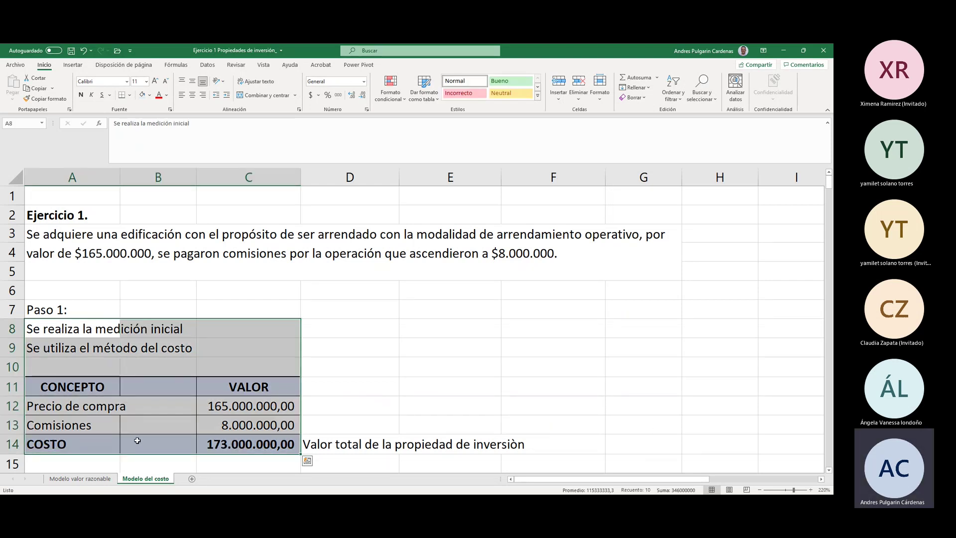
pyautogui.click(88, 443)
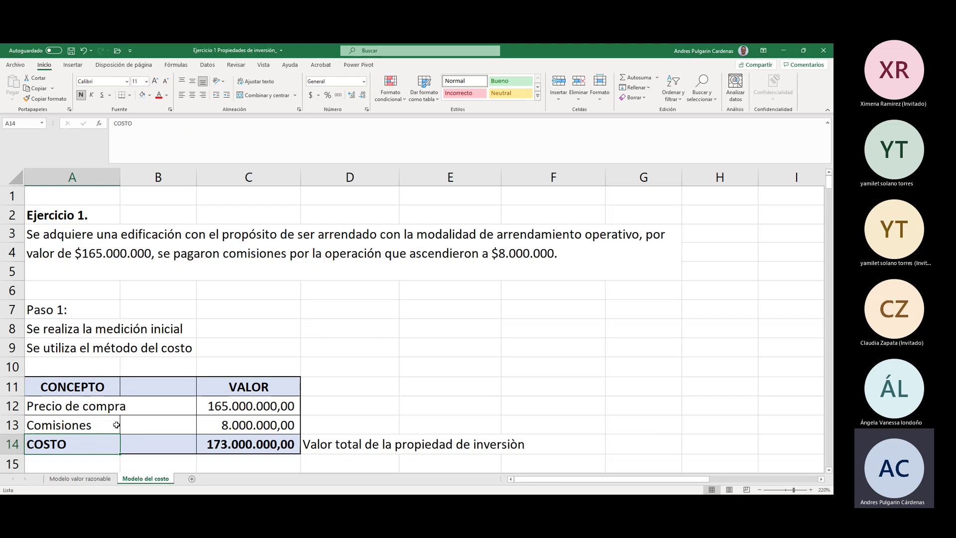
# Step: Examine the Paso 2 recognition entry, checking its accounts, debit and credit against the total cost of the property
pyautogui.press('Down')
pyautogui.press('Down')
pyautogui.press('Down')
pyautogui.press('Down')
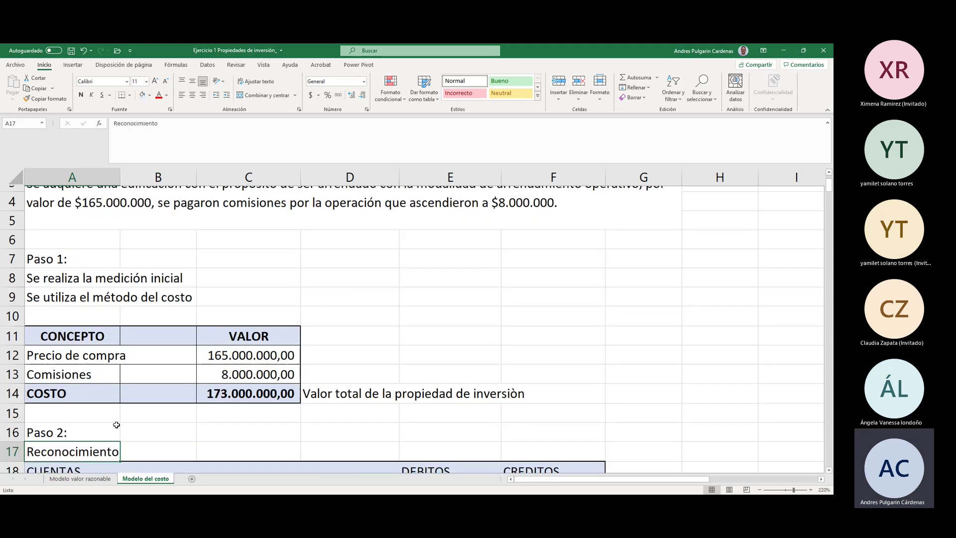
pyautogui.press('Down')
pyautogui.press('Down')
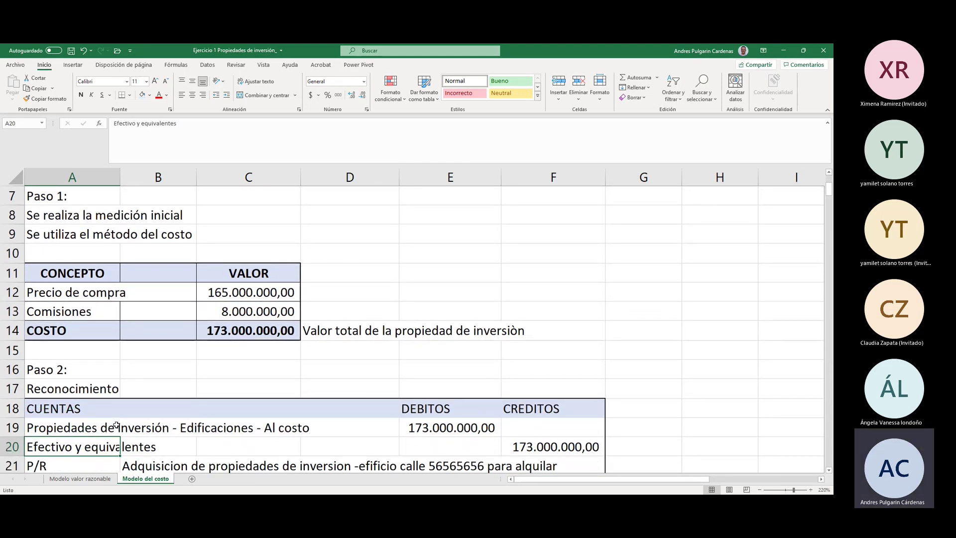
pyautogui.press('Down')
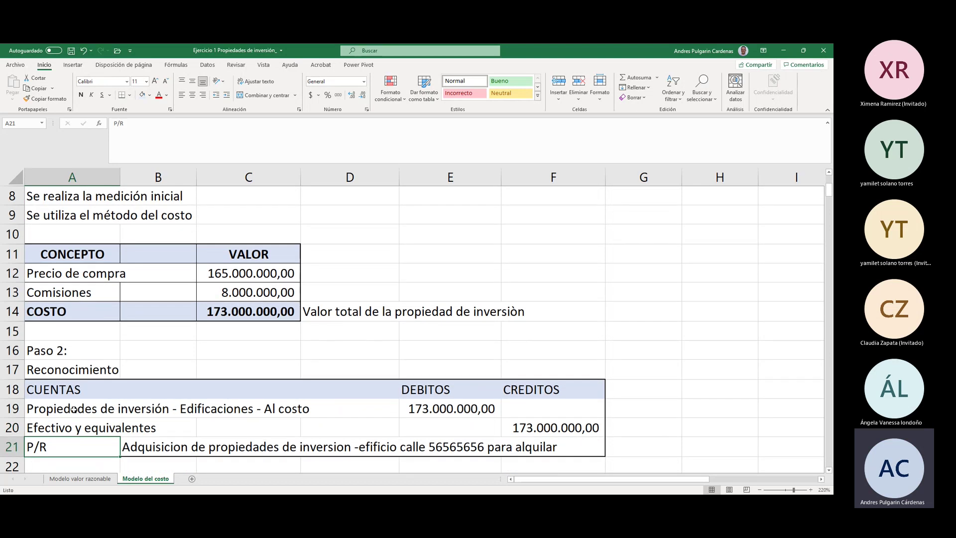
pyautogui.click(57, 391)
pyautogui.click(75, 412)
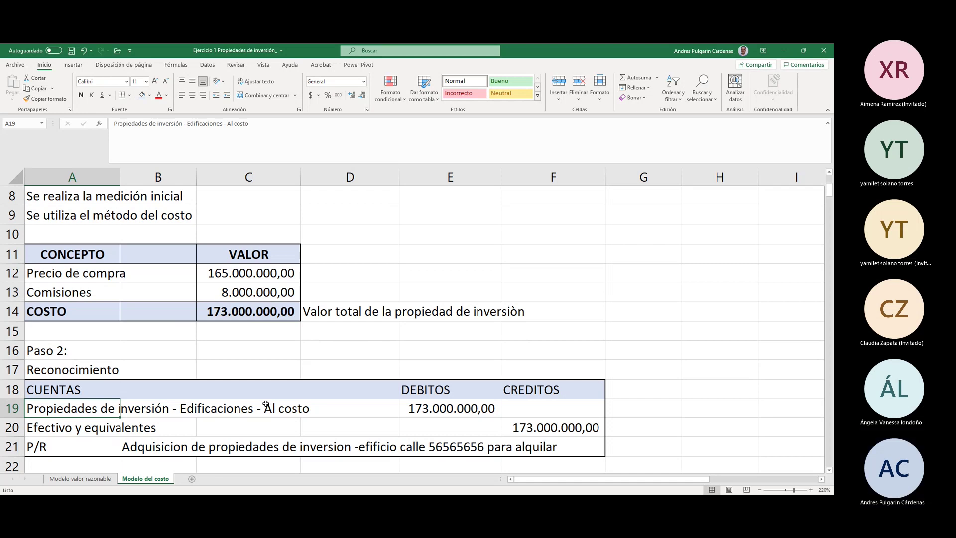
pyautogui.click(429, 391)
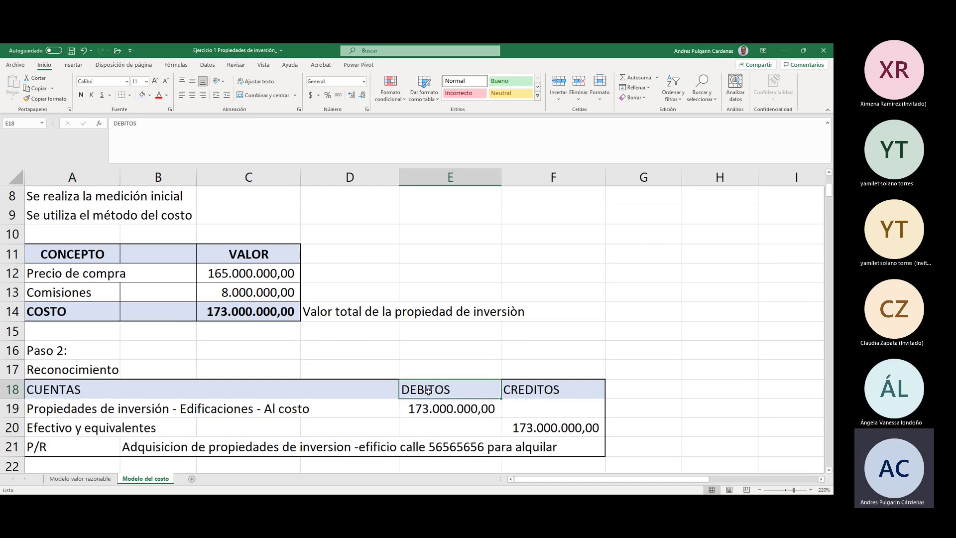
pyautogui.click(406, 403)
pyautogui.click(249, 314)
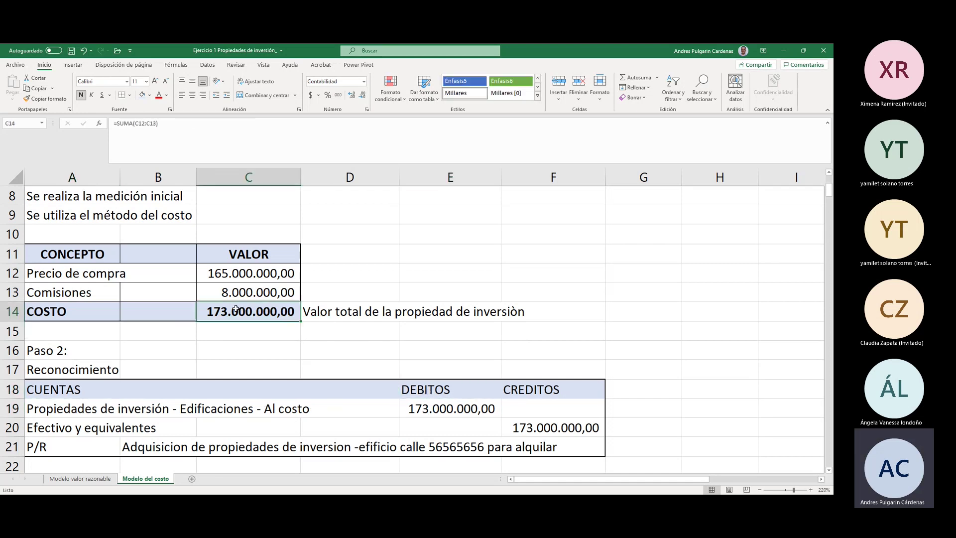
pyautogui.click(445, 404)
pyautogui.click(65, 423)
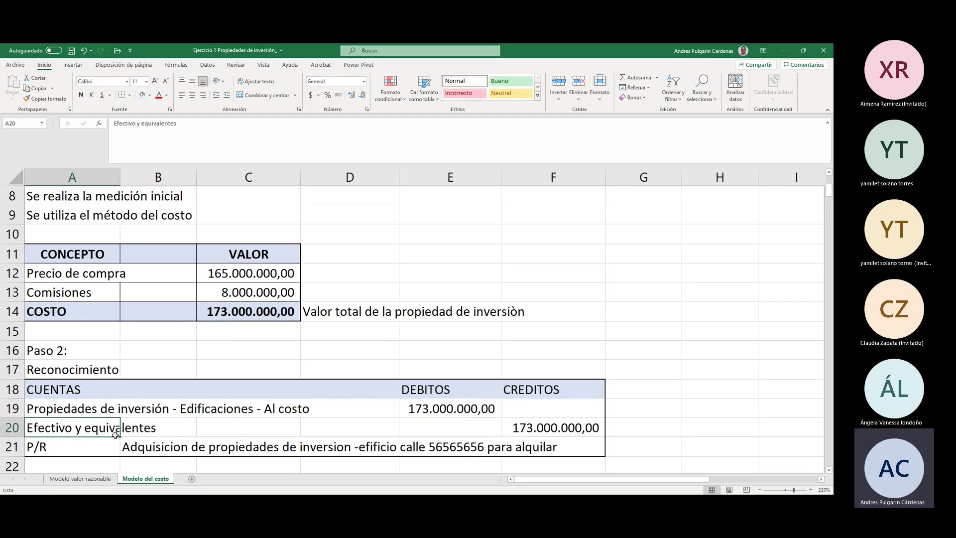
pyautogui.click(548, 428)
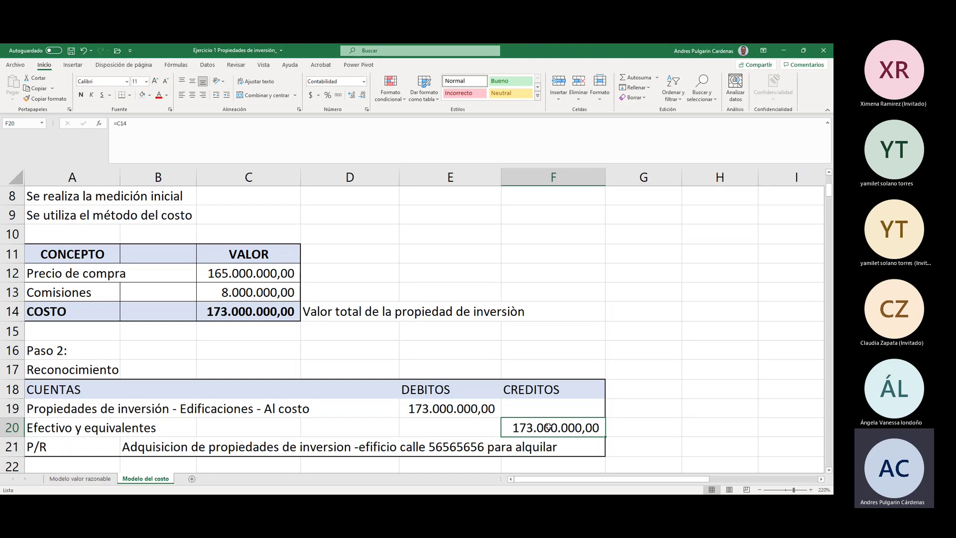
pyautogui.click(54, 447)
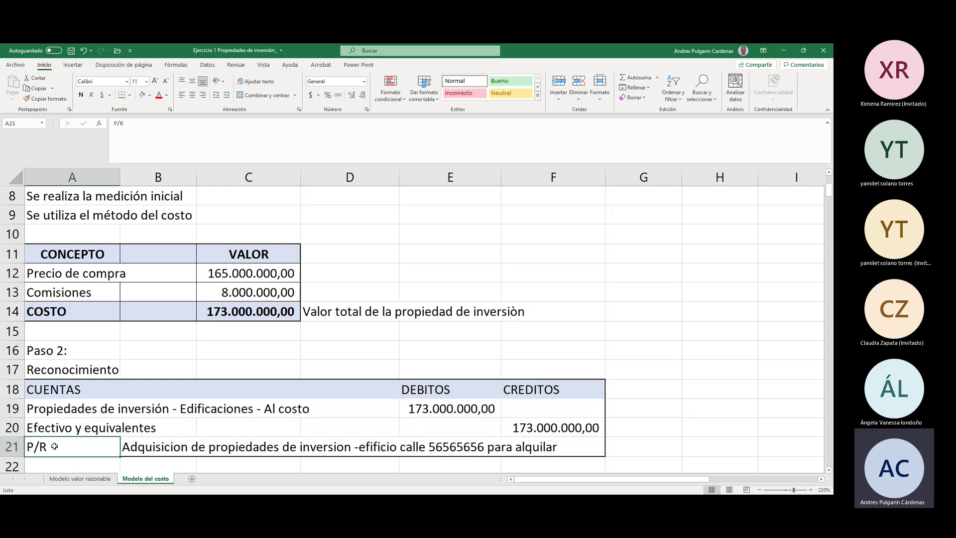
# Step: Correct the misspelled word to "edificio" in the P/R description of the Paso 2 entry, cell B21
pyautogui.doubleClick(369, 447)
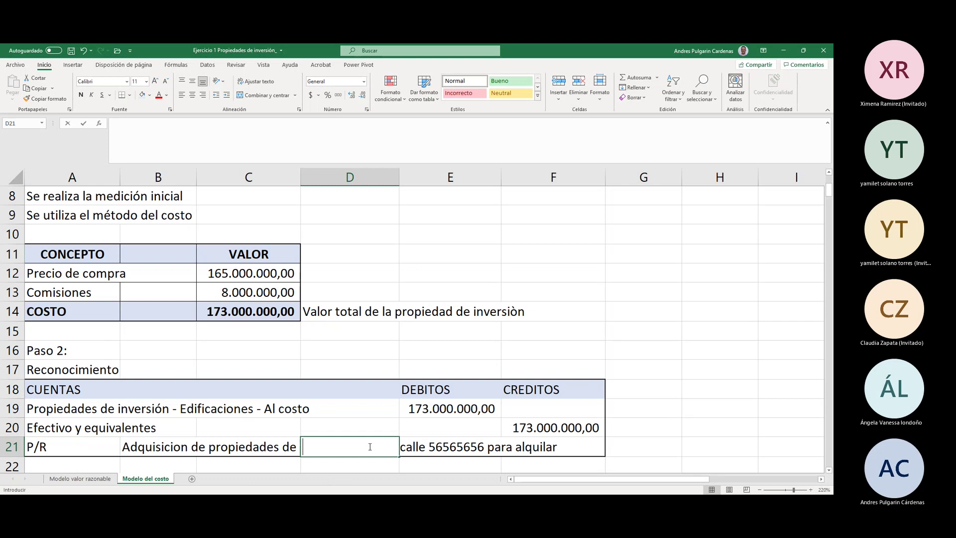
pyautogui.click(166, 452)
pyautogui.click(232, 124)
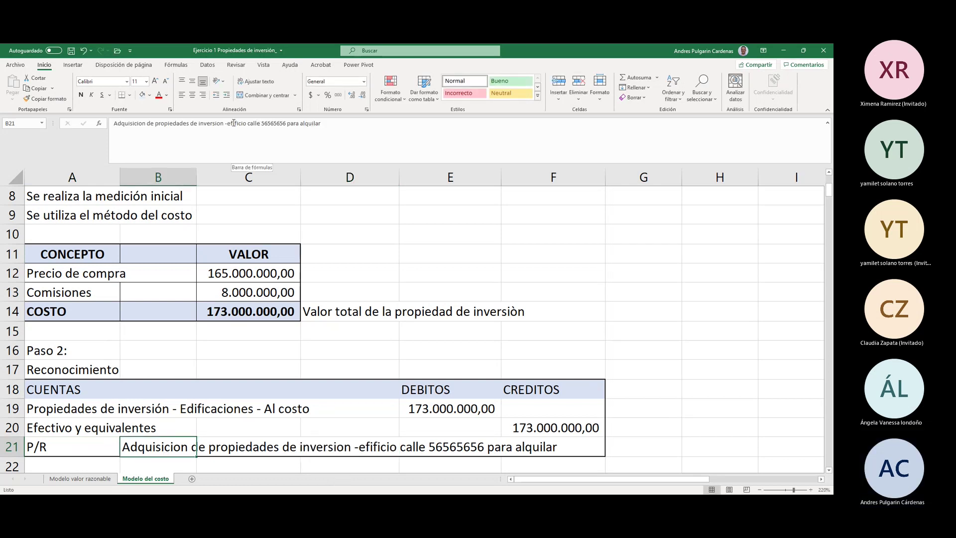
pyautogui.press('Delete')
pyautogui.write('d')
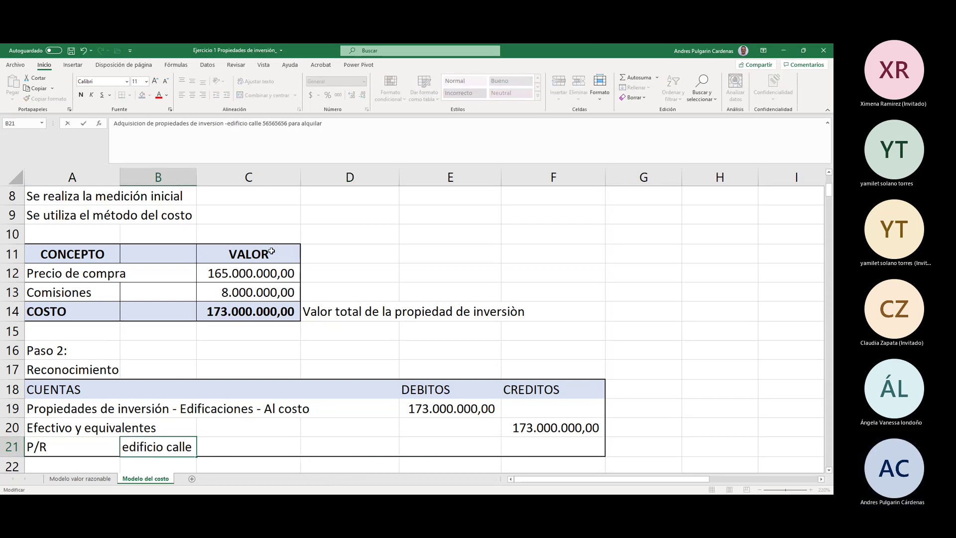
pyautogui.press('Return')
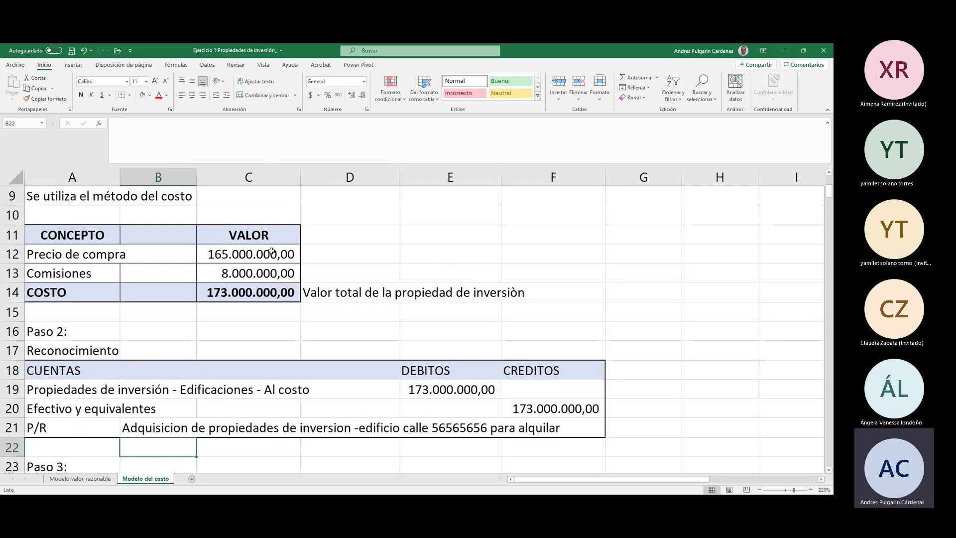
# Step: Compare the Paso 1 cost table with the complete Paso 2 recognition entry
pyautogui.moveTo(85, 352); pyautogui.dragTo(516, 421)
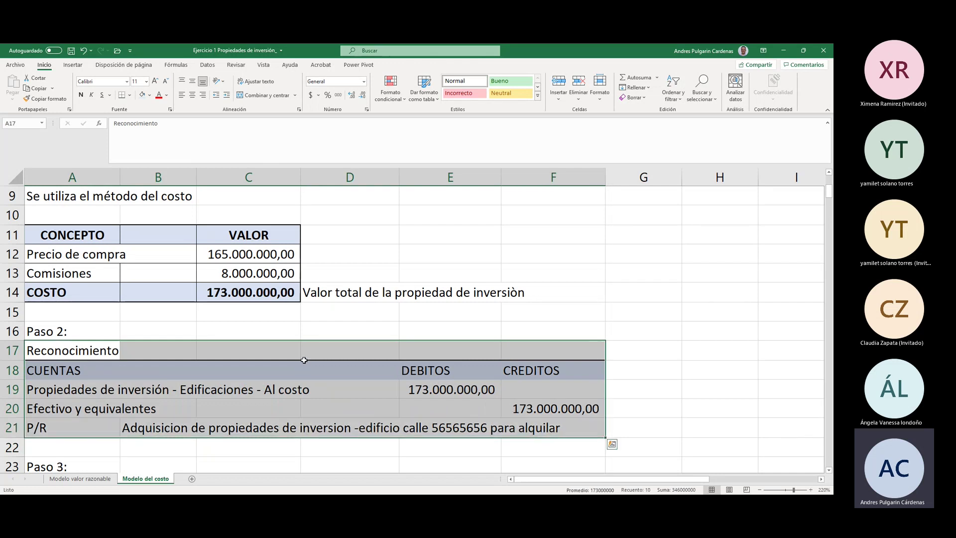
pyautogui.click(75, 350)
pyautogui.moveTo(82, 235); pyautogui.dragTo(245, 292)
pyautogui.moveTo(58, 329); pyautogui.dragTo(513, 429)
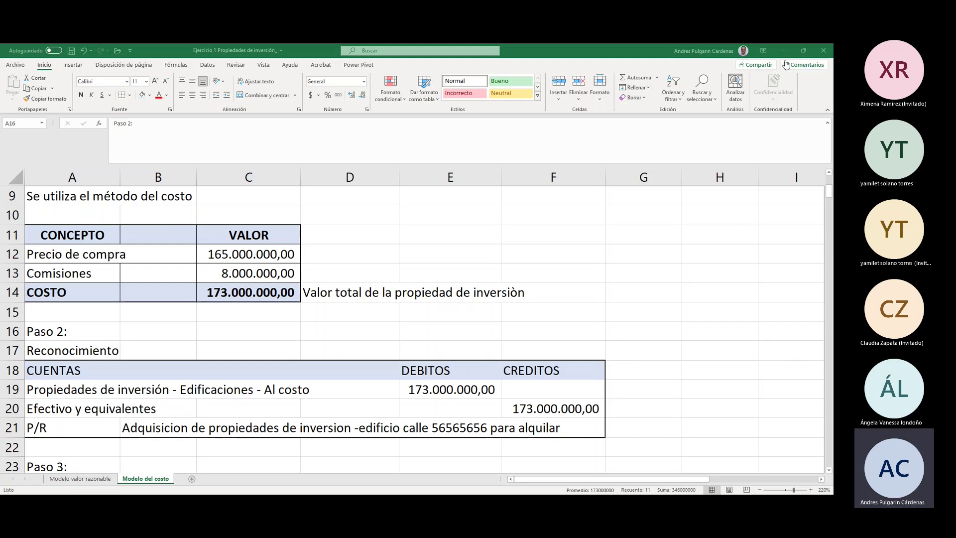
pyautogui.click(83, 334)
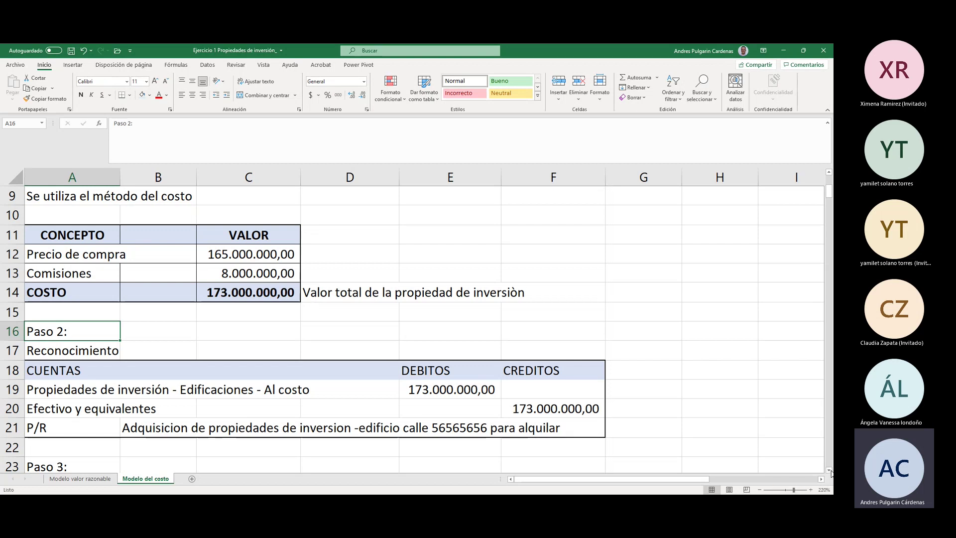
# Step: Review the Paso 3 subsequent measurement section, covering the cost model option and its required data
pyautogui.scroll(-2, 831, 472)
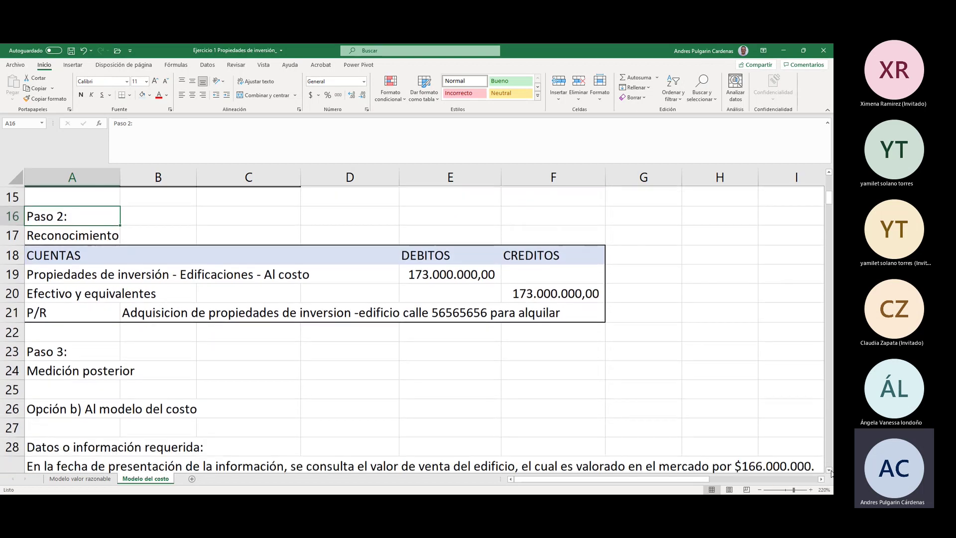
pyautogui.scroll(-2, 831, 472)
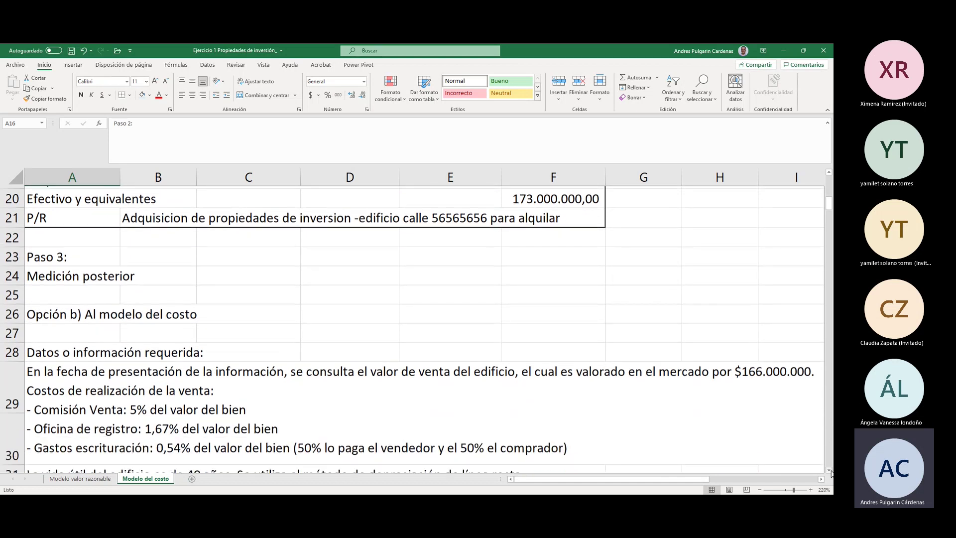
pyautogui.click(830, 472)
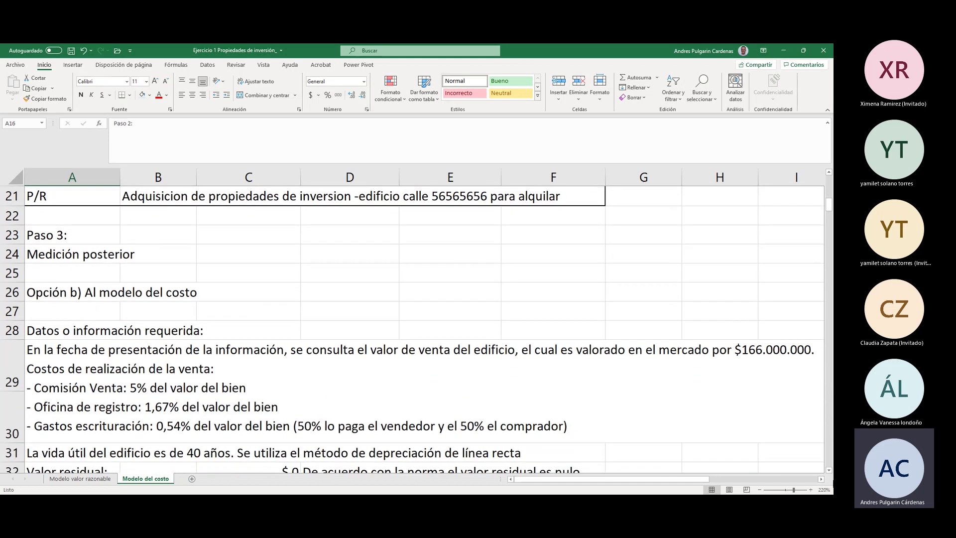
pyautogui.click(830, 470)
pyautogui.click(829, 471)
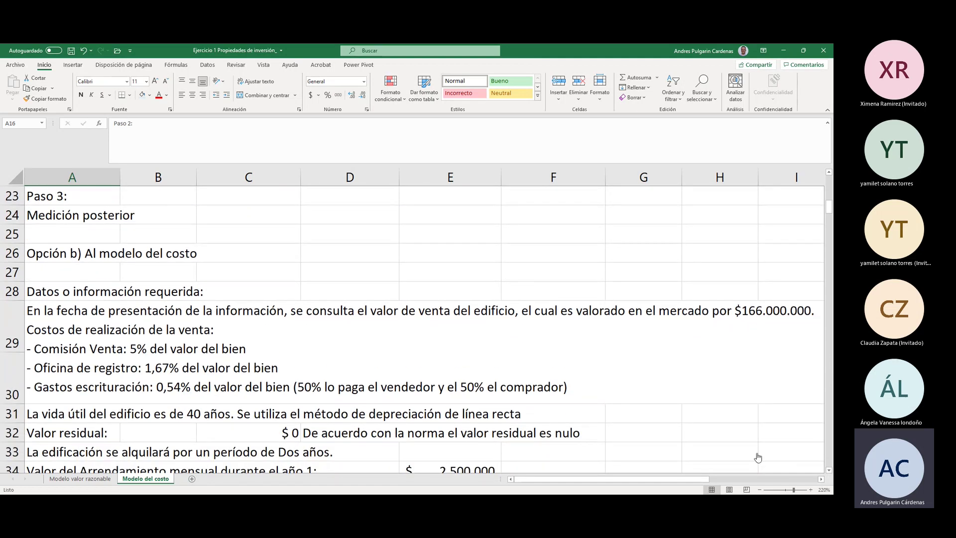
pyautogui.click(51, 214)
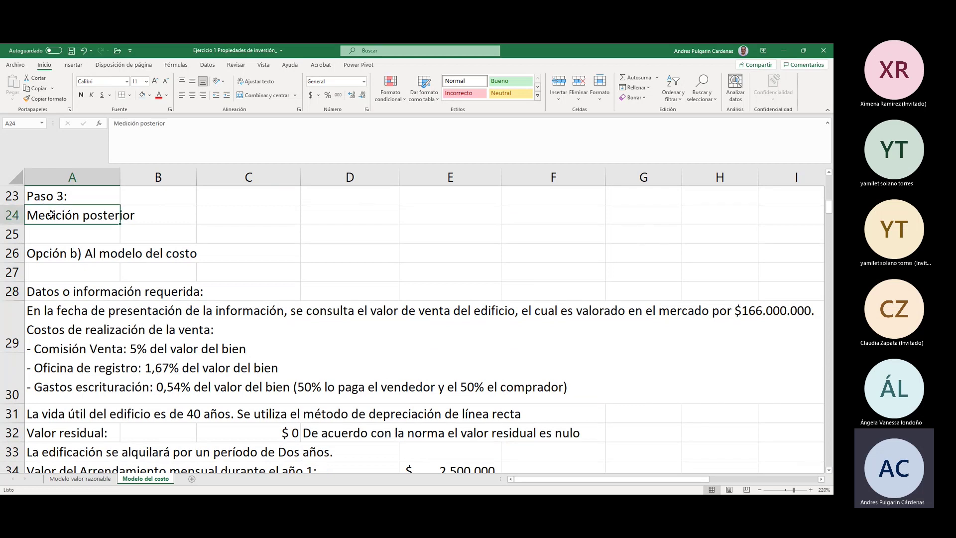
pyautogui.click(57, 256)
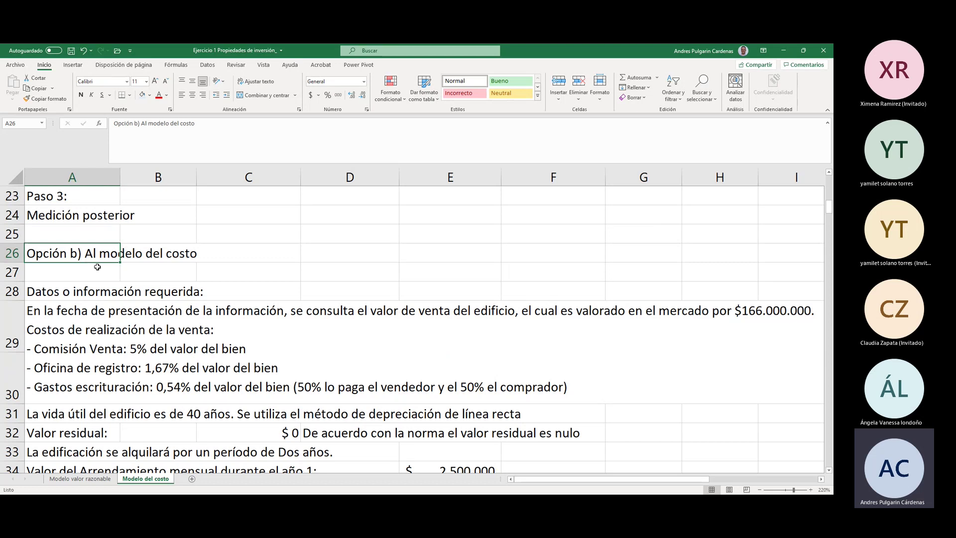
pyautogui.click(74, 295)
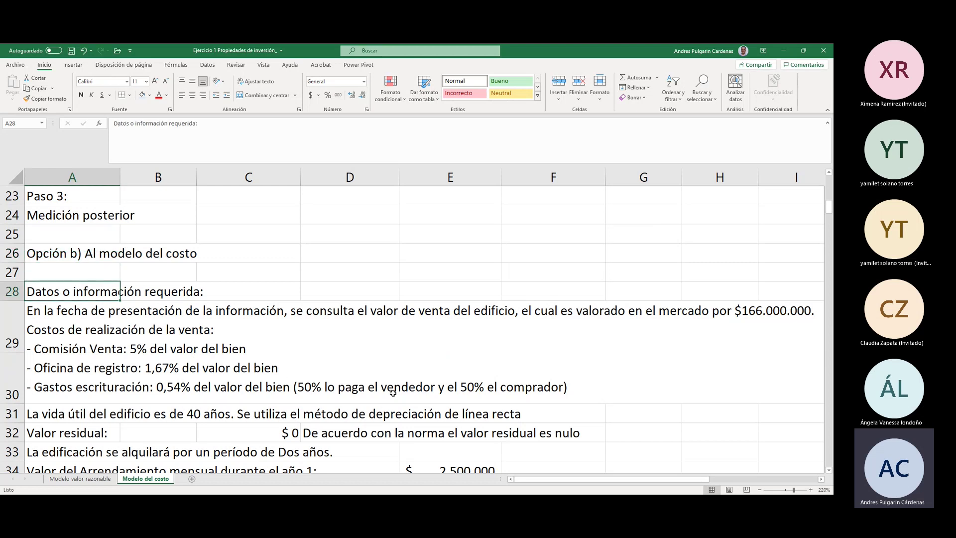
# Step: Review the required data on selling costs, useful life, residual value and rental period in rows 29 to 33
pyautogui.scroll(-1, 584, 374)
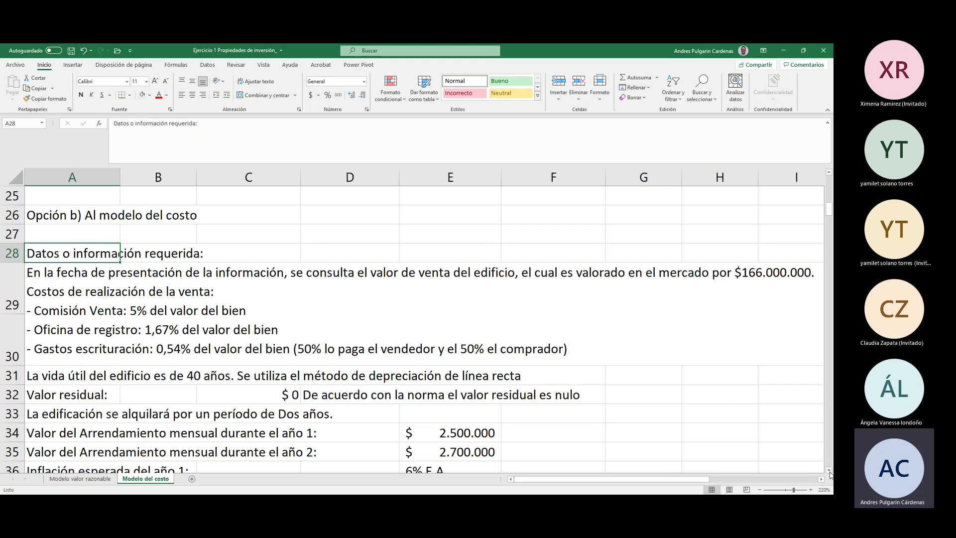
pyautogui.scroll(-1, 323, 393)
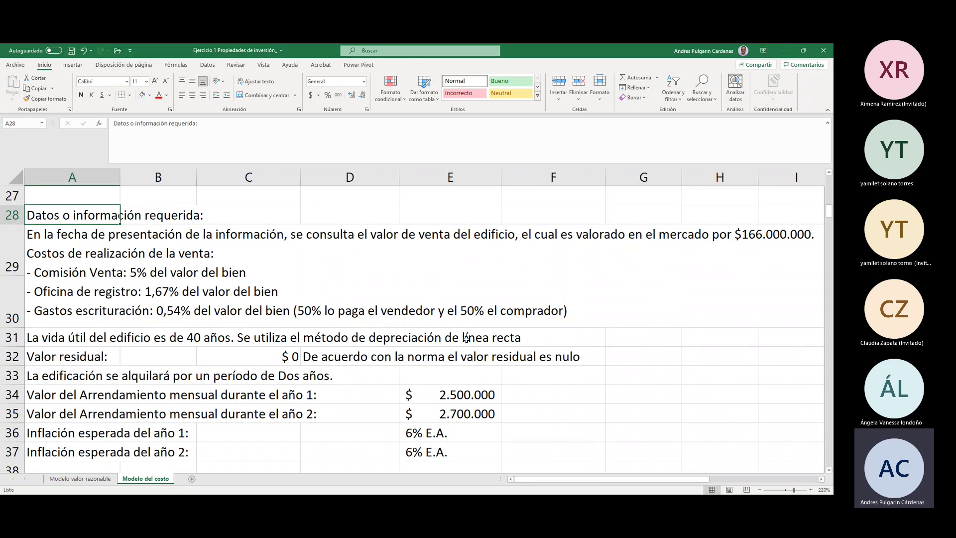
pyautogui.click(113, 358)
pyautogui.click(231, 358)
pyautogui.click(73, 359)
pyautogui.click(240, 358)
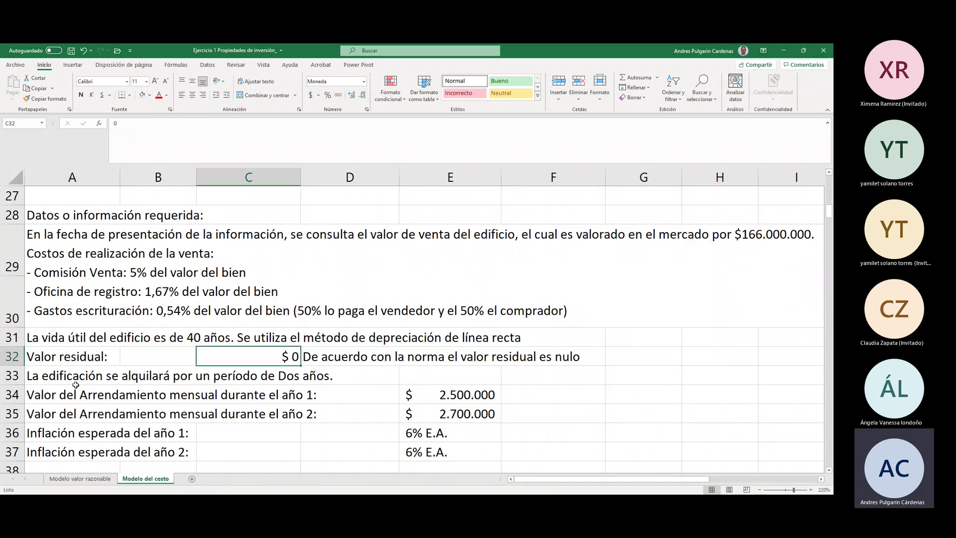
pyautogui.click(57, 379)
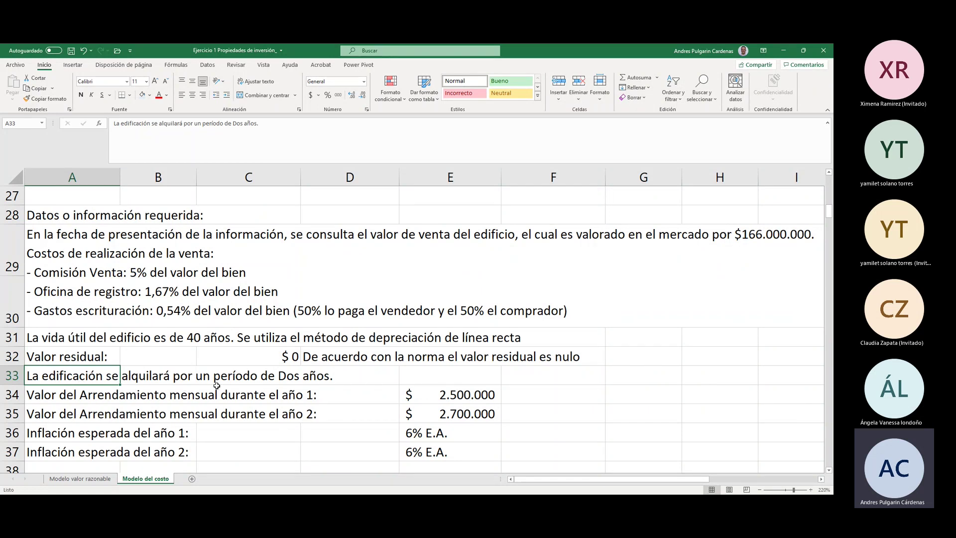
# Step: Review the monthly rents and expected inflation for years 1 and 2 within the required data block
pyautogui.click(57, 395)
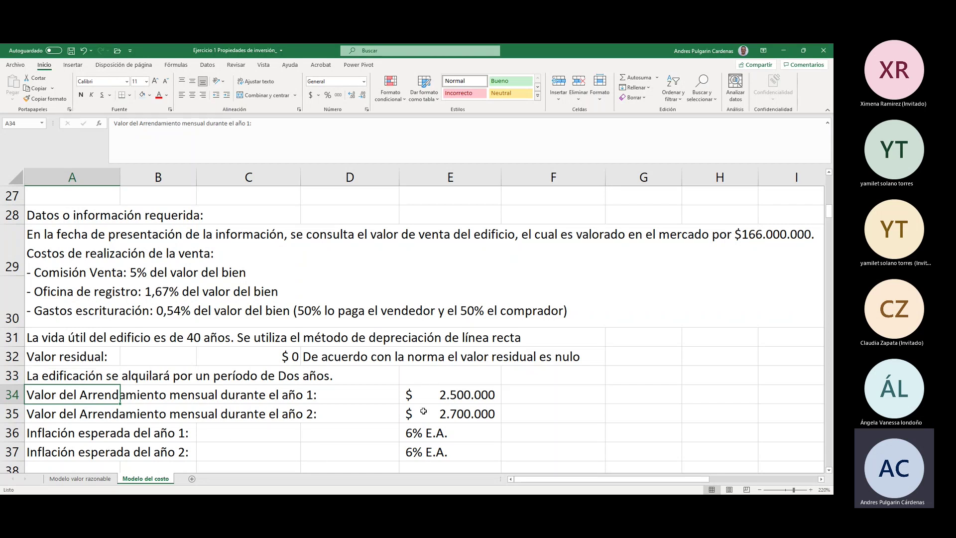
pyautogui.click(435, 393)
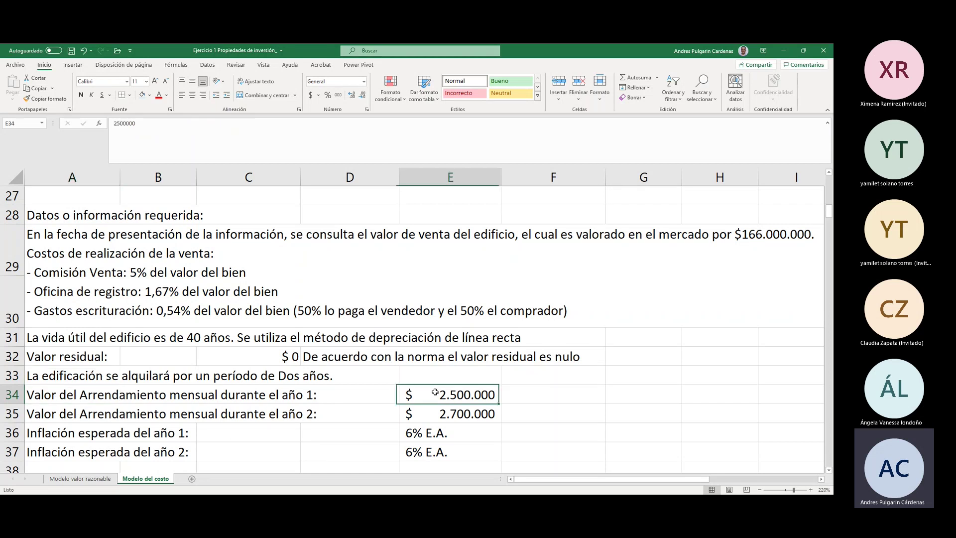
pyautogui.click(33, 407)
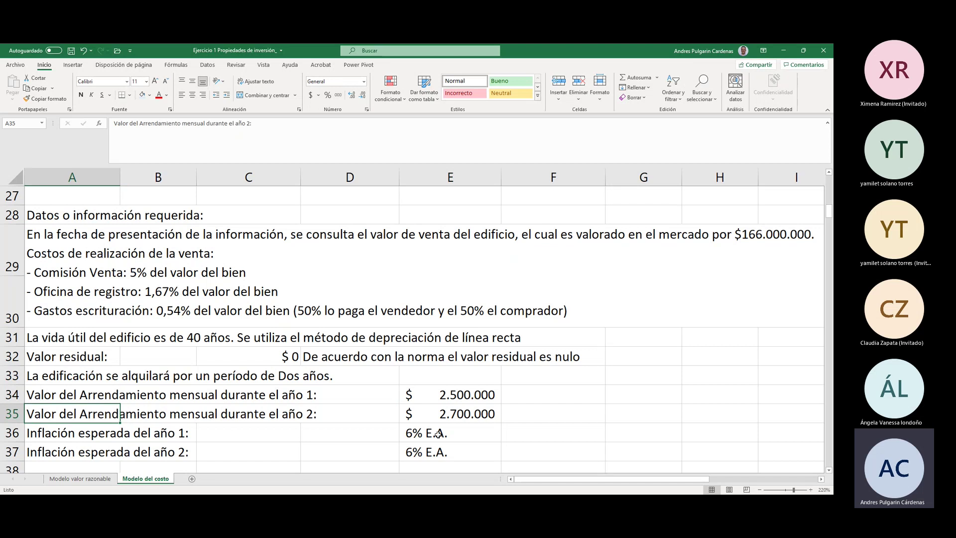
pyautogui.click(484, 417)
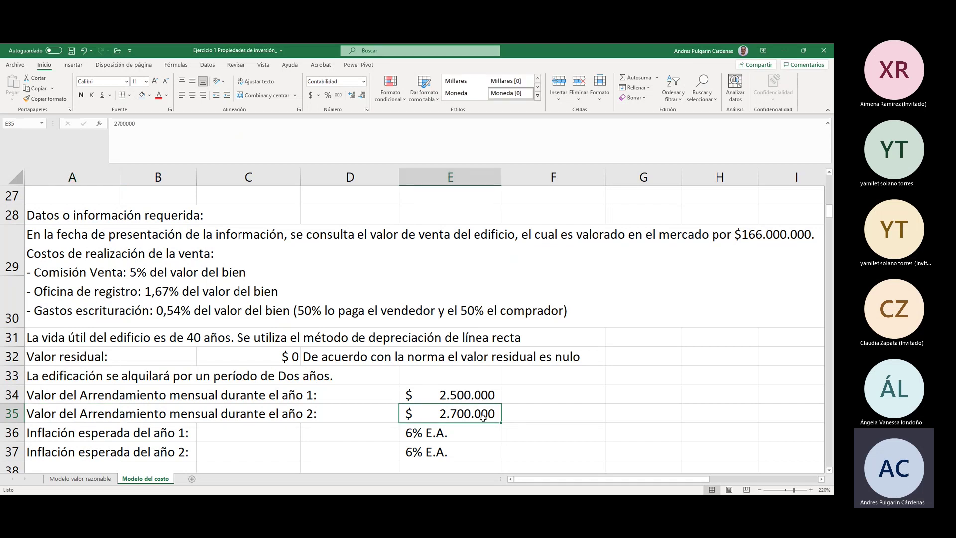
pyautogui.click(43, 433)
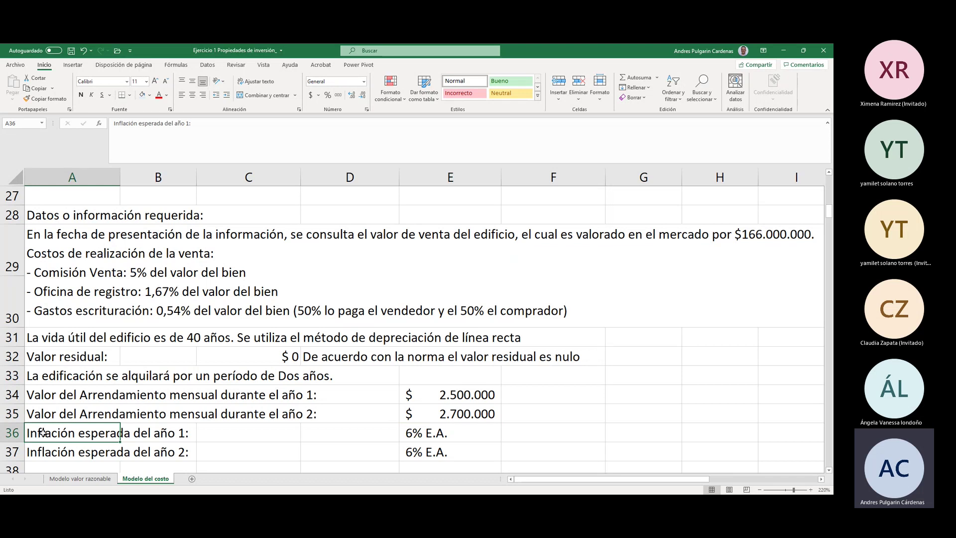
pyautogui.press('Down')
pyautogui.press('Right')
pyautogui.press('Right')
pyautogui.press('Right')
pyautogui.press('Right')
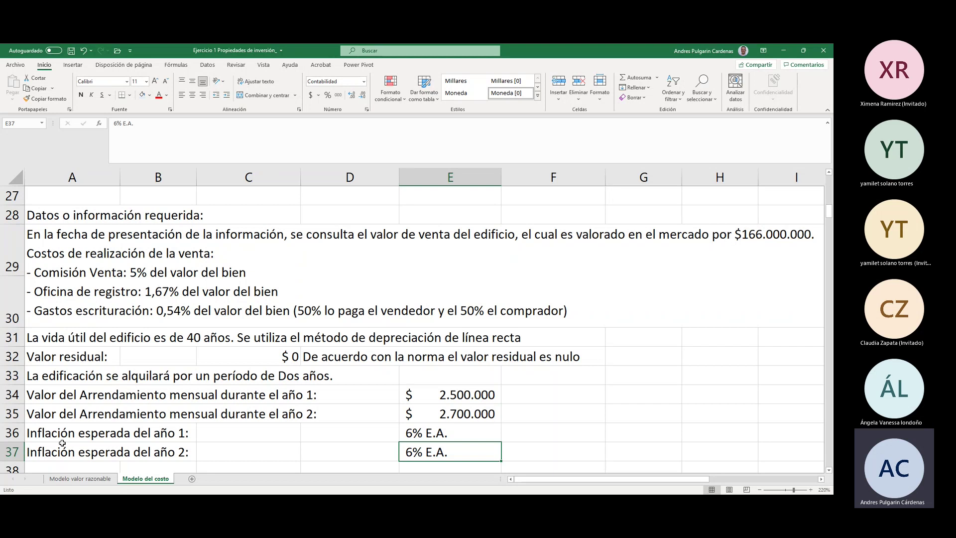
pyautogui.click(59, 441)
pyautogui.moveTo(59, 441); pyautogui.dragTo(398, 438)
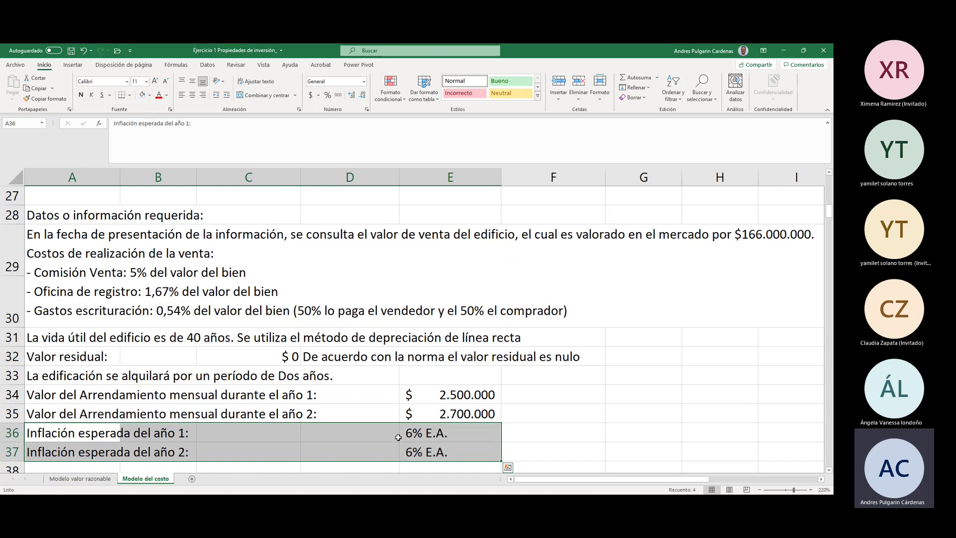
pyautogui.moveTo(91, 246); pyautogui.dragTo(107, 447)
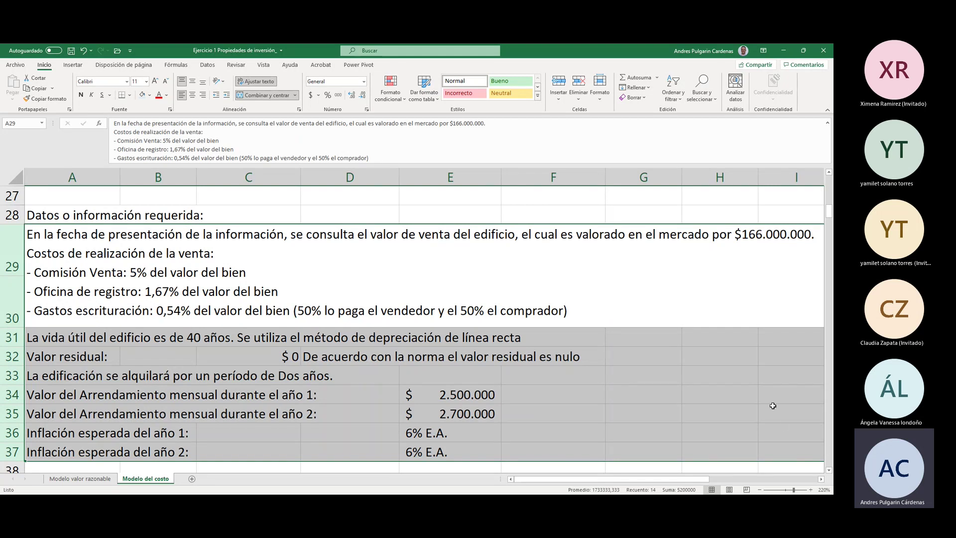
# Step: Examine the Depreciación section, including its formula and the rows of the calculation table from asset value to total depreciation
pyautogui.click(829, 470)
pyautogui.click(830, 470)
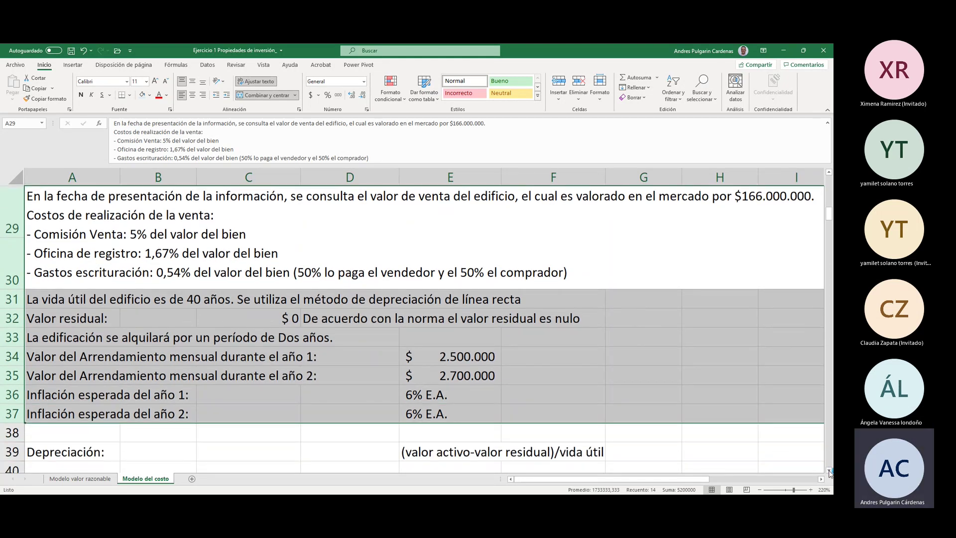
pyautogui.click(74, 450)
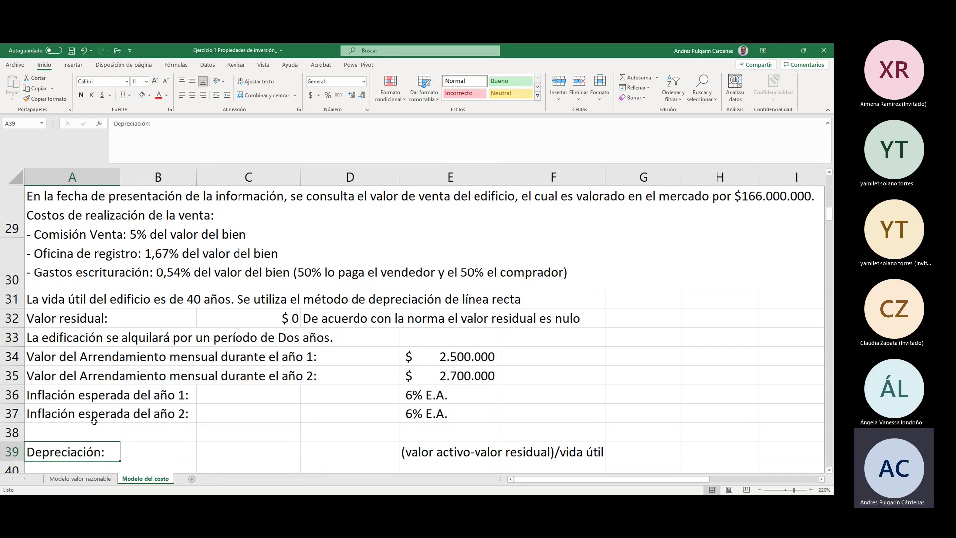
pyautogui.press('Down')
pyautogui.press('Down')
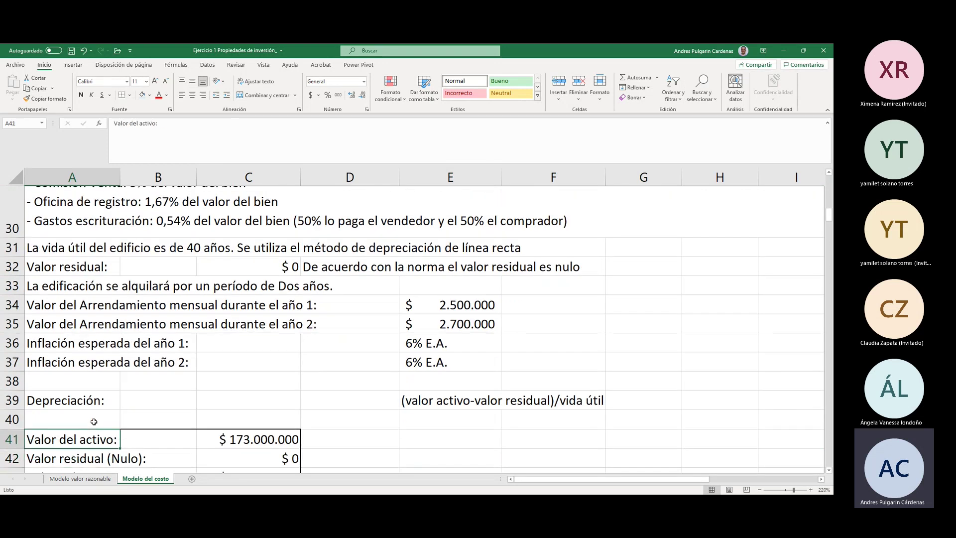
pyautogui.press('Down')
pyautogui.press('Down')
pyautogui.press('Down')
pyautogui.press('Up')
pyautogui.press('Up')
pyautogui.press('Up')
pyautogui.press('Down')
pyautogui.press('Down')
pyautogui.press('Down')
pyautogui.press('Up')
pyautogui.press('Up')
pyautogui.press('Up')
pyautogui.press('Up')
pyautogui.press('Up')
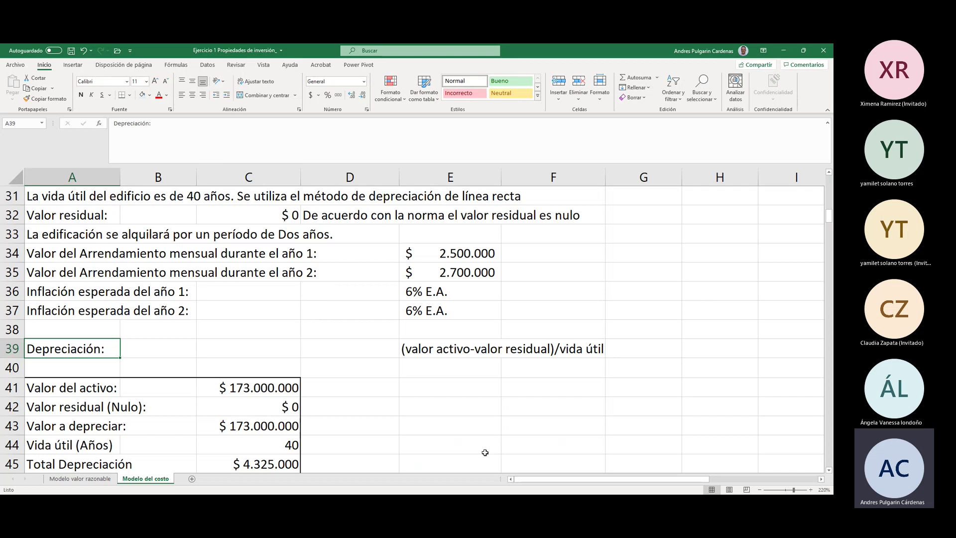
pyautogui.click(829, 470)
pyautogui.click(830, 470)
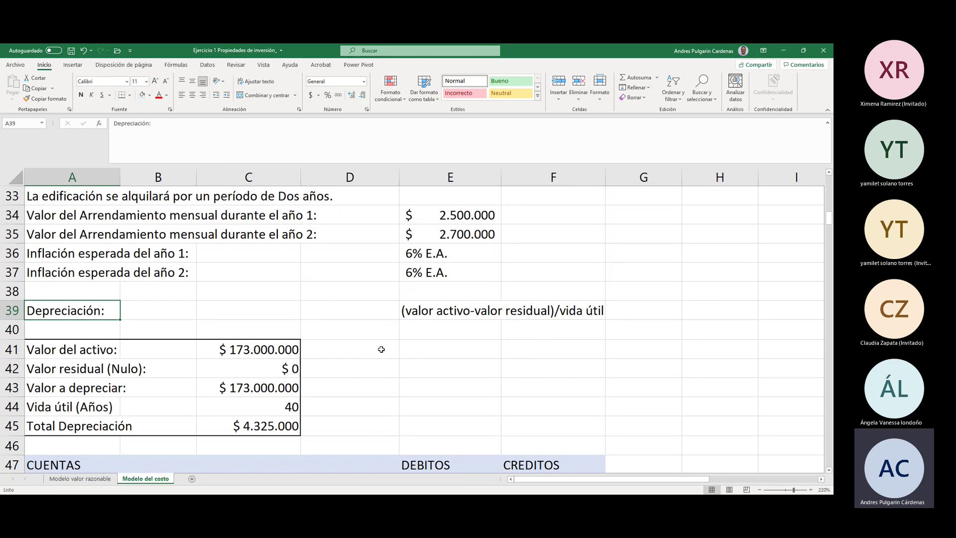
# Step: Check the asset value in the depreciation table against the investment property debit in the Paso 2 entry
pyautogui.click(82, 350)
pyautogui.moveTo(83, 351)
pyautogui.mouseDown()
pyautogui.moveTo(80, 426)
pyautogui.moveTo(260, 443)
pyautogui.moveTo(264, 428)
pyautogui.mouseUp()
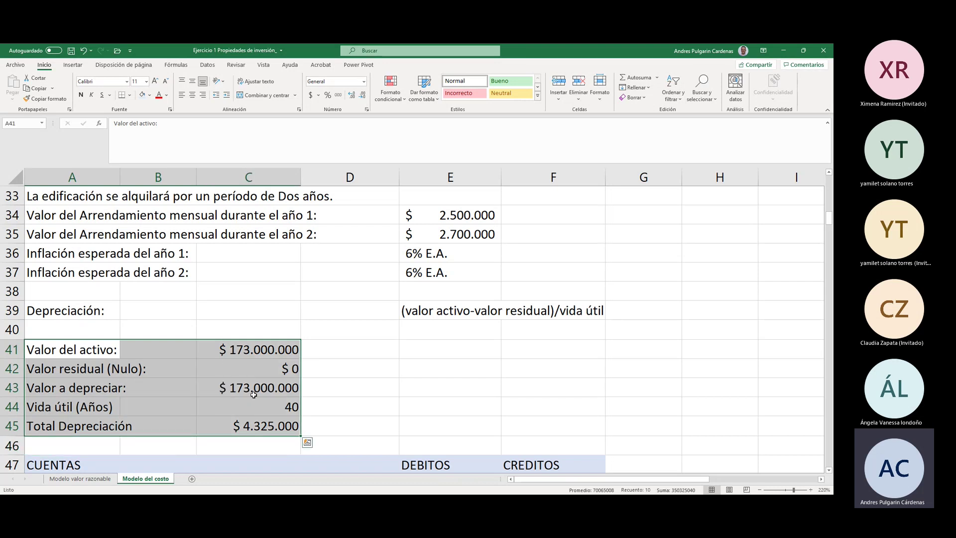
pyautogui.click(231, 353)
pyautogui.click(69, 347)
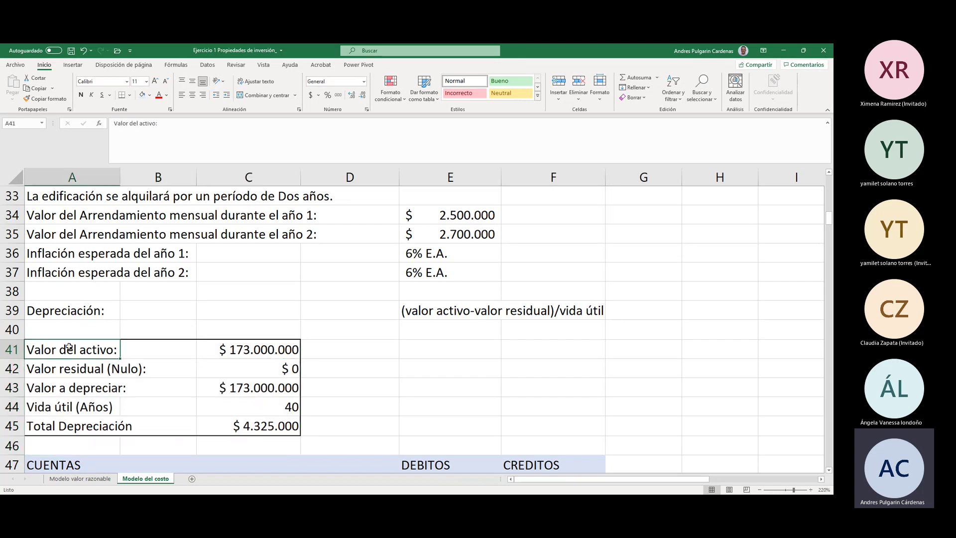
pyautogui.click(256, 351)
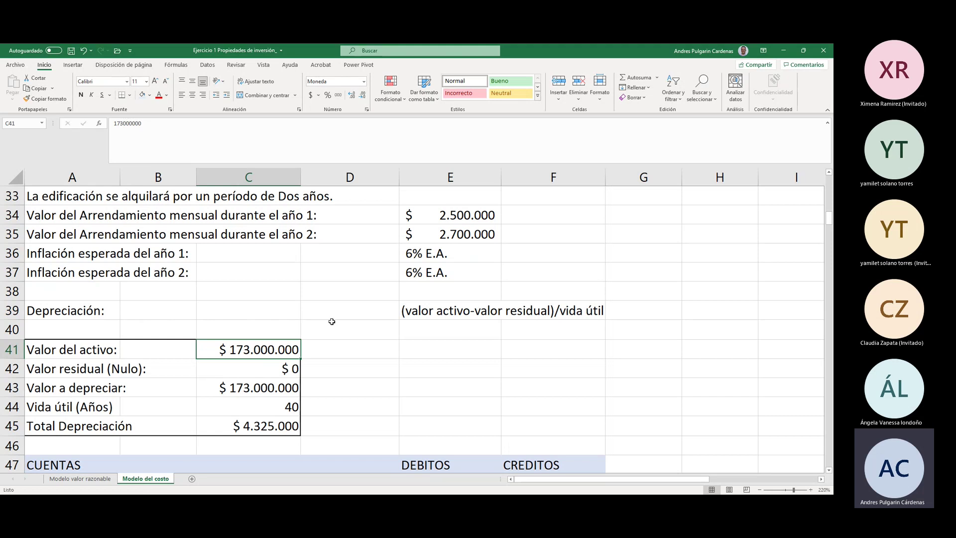
pyautogui.scroll(2, 331, 321)
pyautogui.scroll(3, 331, 322)
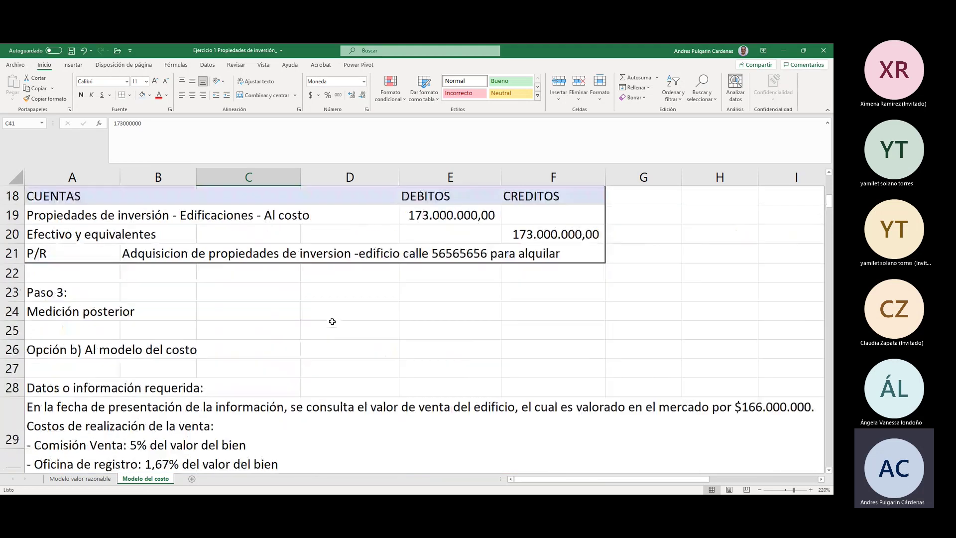
pyautogui.click(478, 217)
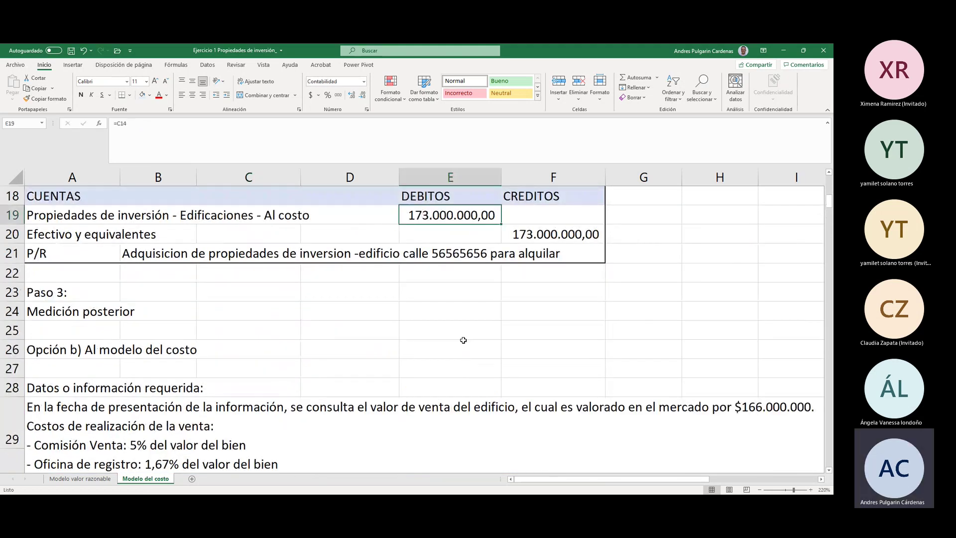
pyautogui.click(829, 471)
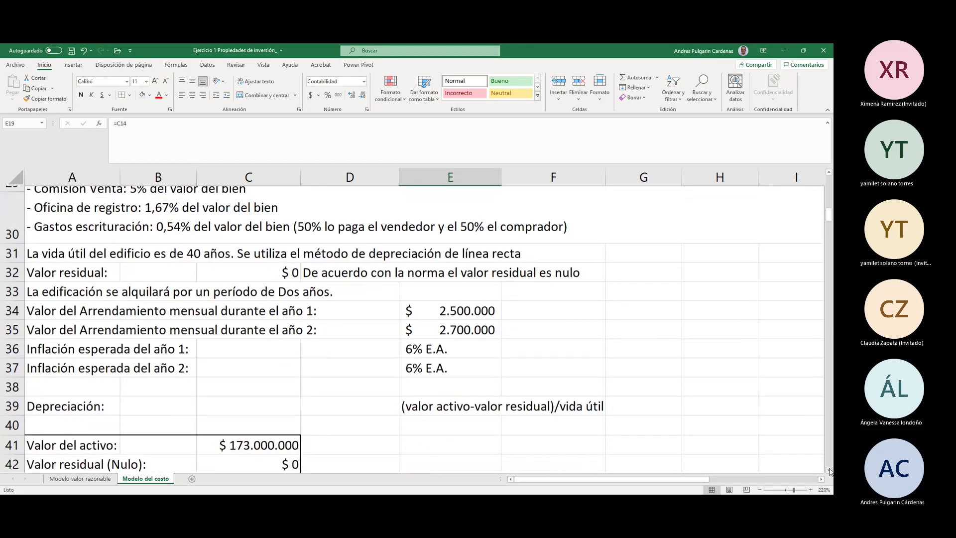
pyautogui.hotkey('ctrl', 'Down')
pyautogui.press('Left')
pyautogui.press('Down')
pyautogui.press('Down')
pyautogui.press('Down')
pyautogui.press('Down')
pyautogui.press('Down')
pyautogui.press('Down')
pyautogui.press('Down')
pyautogui.click(458, 352)
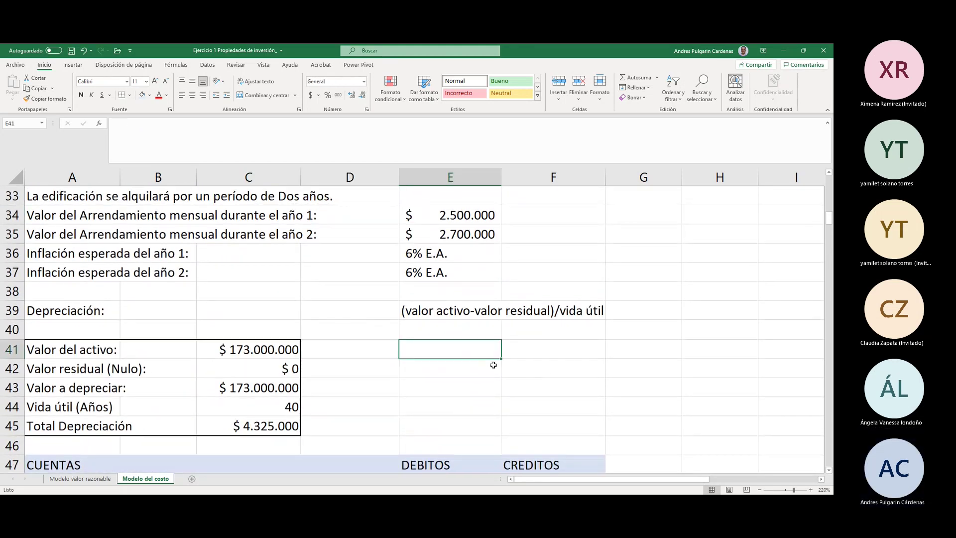
pyautogui.write('=(')
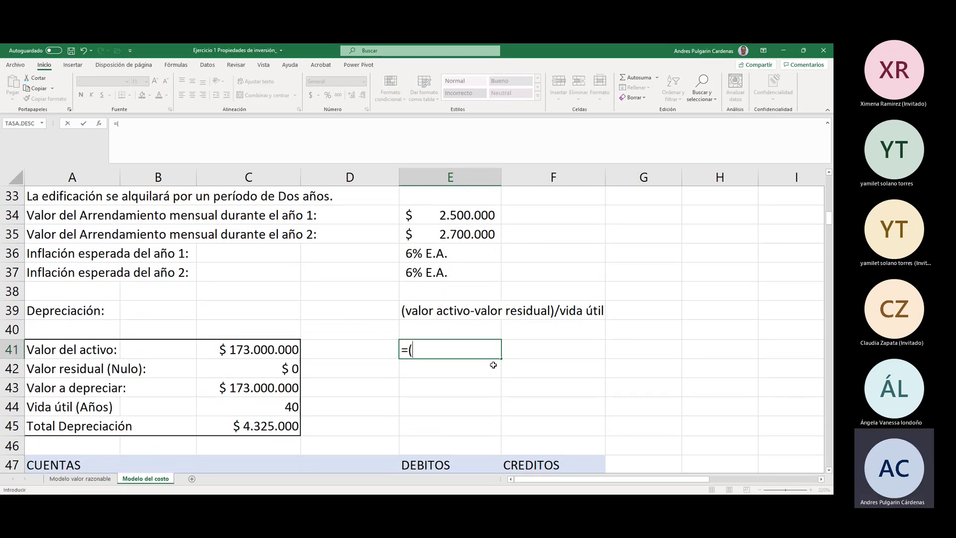
pyautogui.write('173000000-')
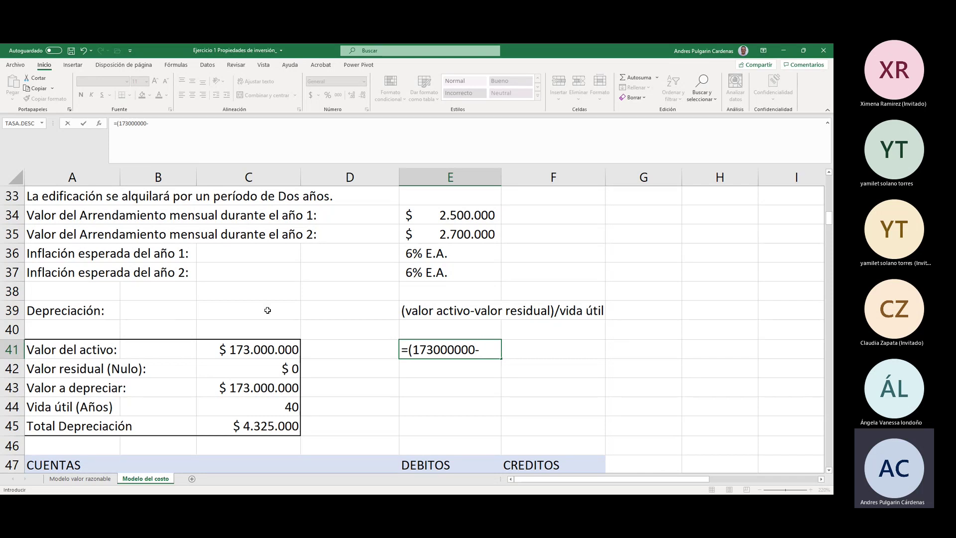
pyautogui.write('0)')
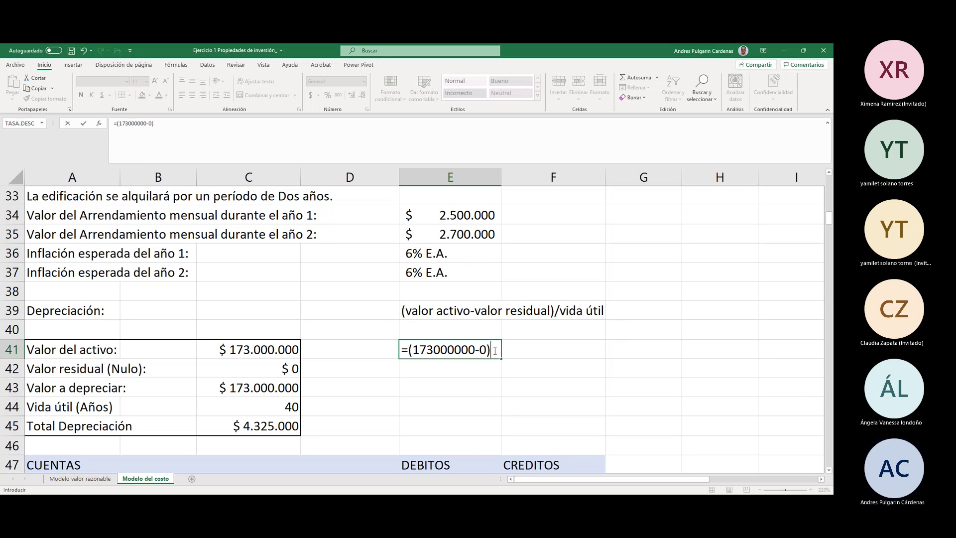
pyautogui.write('/')
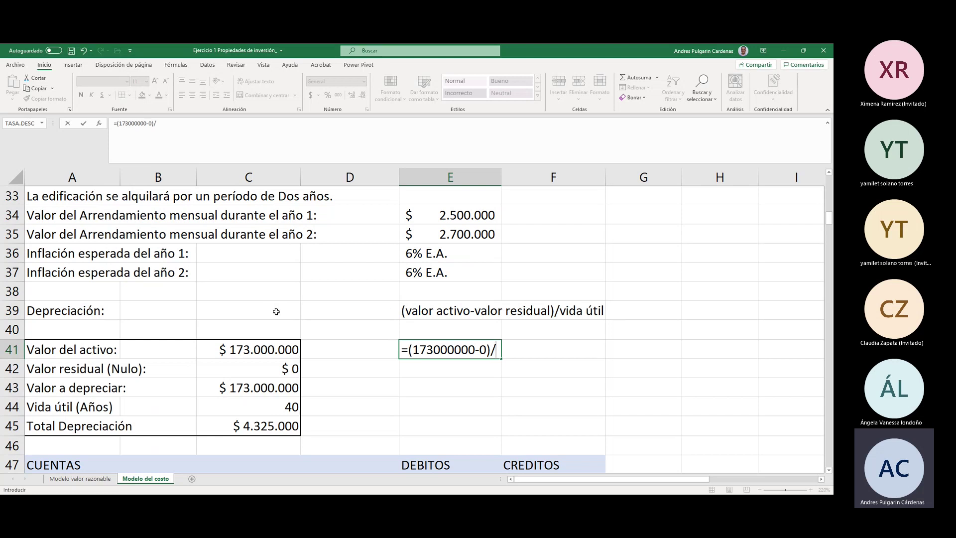
pyautogui.scroll(1, 277, 311)
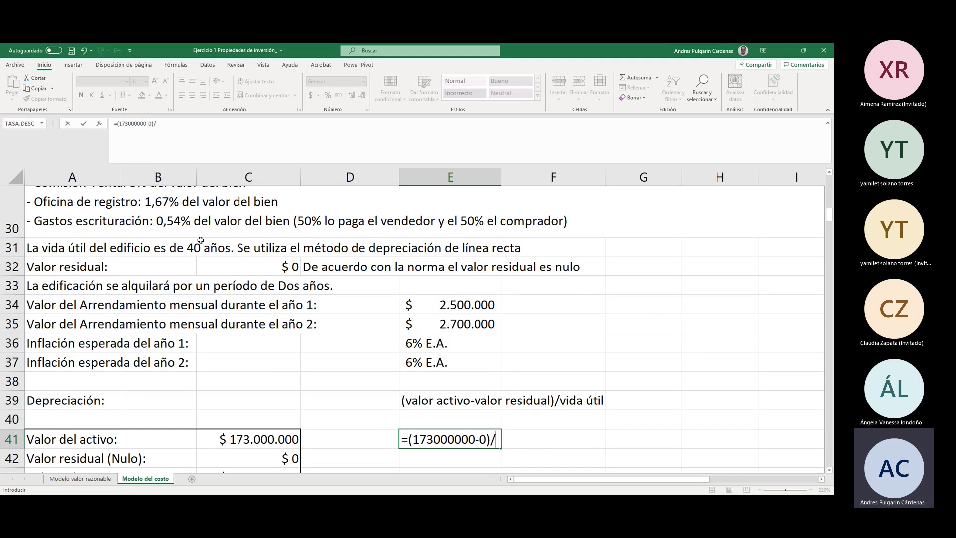
pyautogui.write('40')
pyautogui.press('Return')
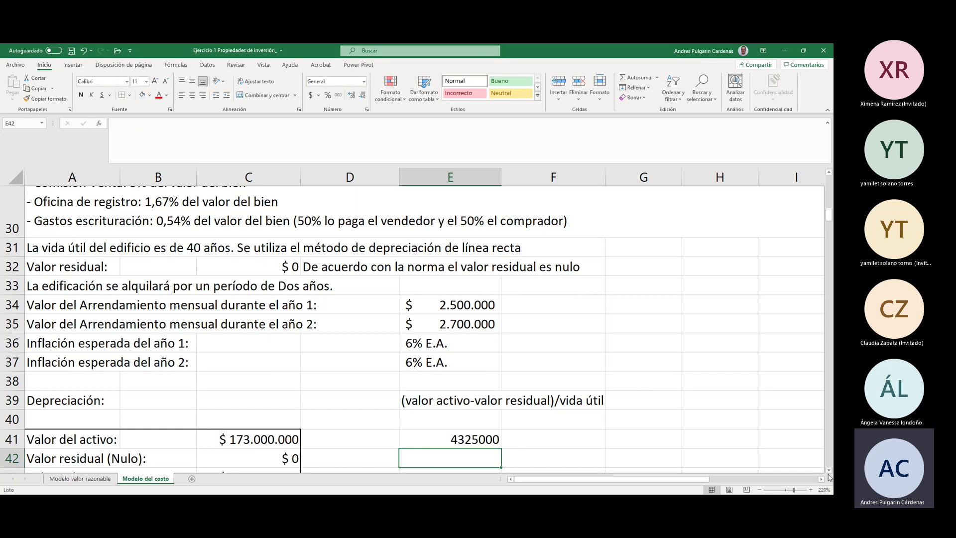
# Step: Review the depreciation table from asset value to total depreciation, inspect the formula in C45 and compare it with the calculation in E41
pyautogui.scroll(-2, 831, 475)
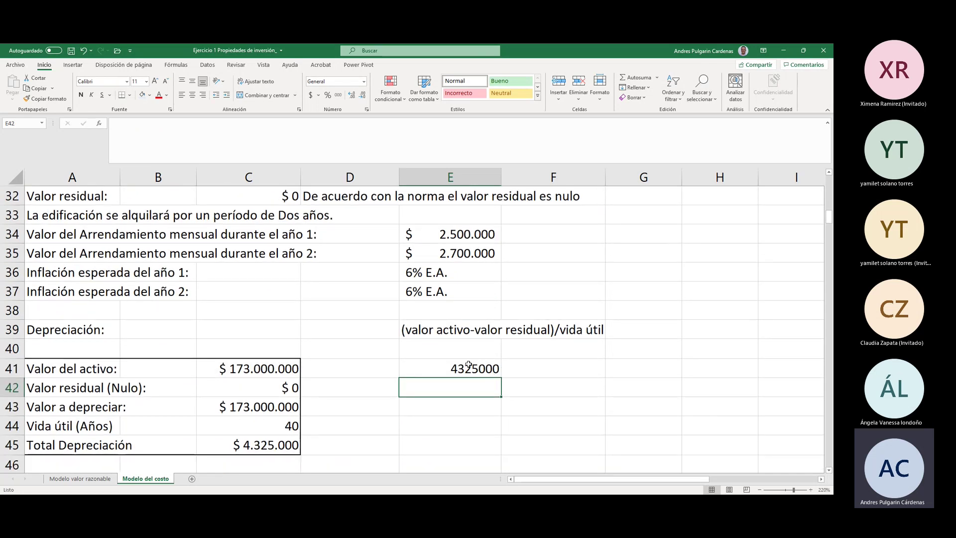
pyautogui.click(265, 368)
pyautogui.click(261, 385)
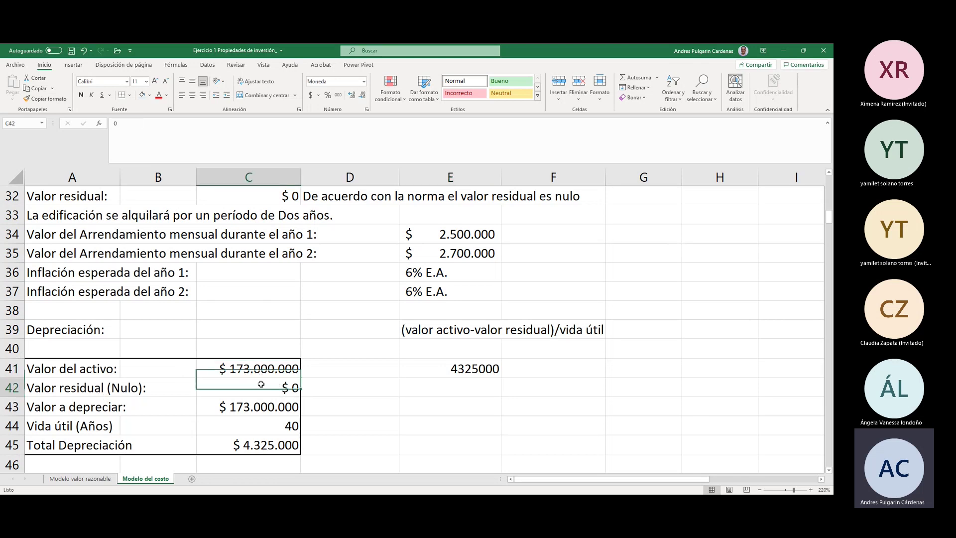
pyautogui.click(267, 406)
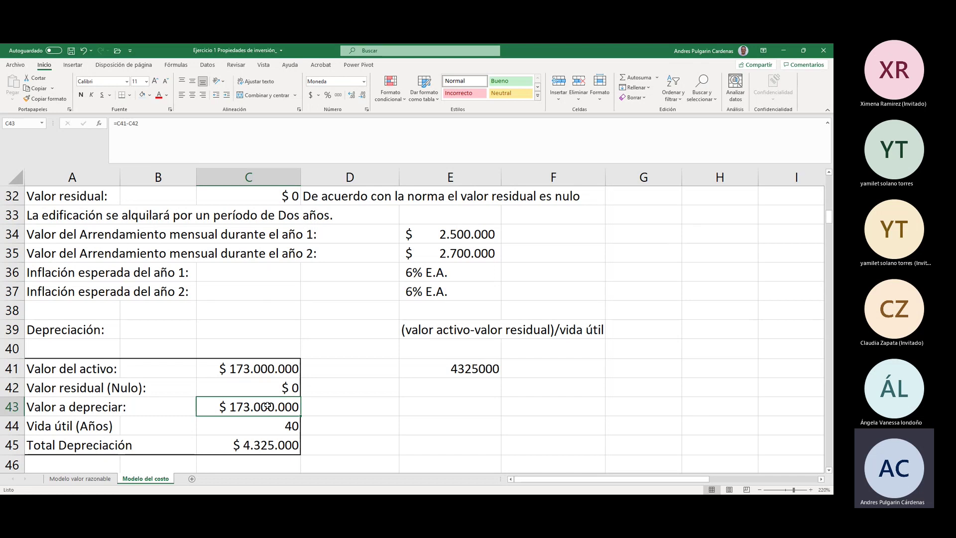
pyautogui.click(68, 430)
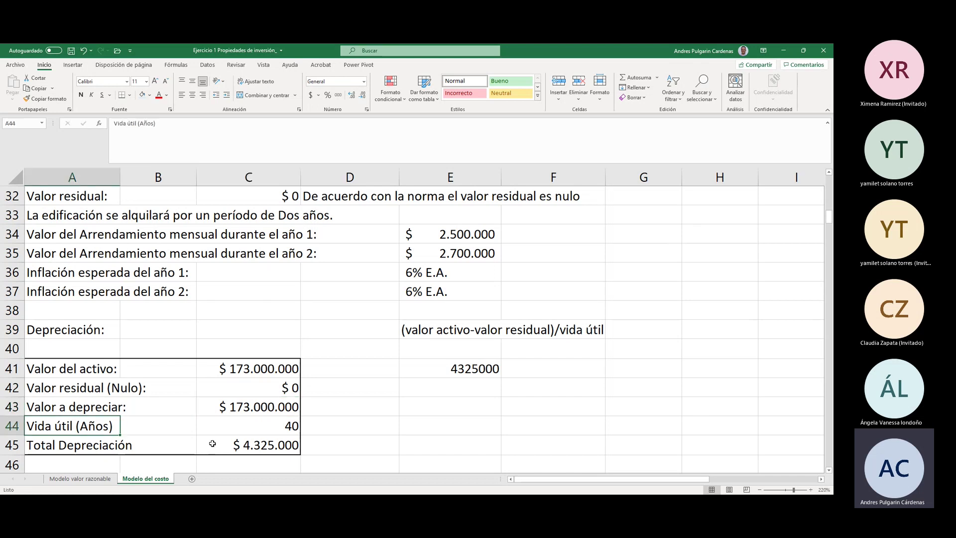
pyautogui.click(255, 430)
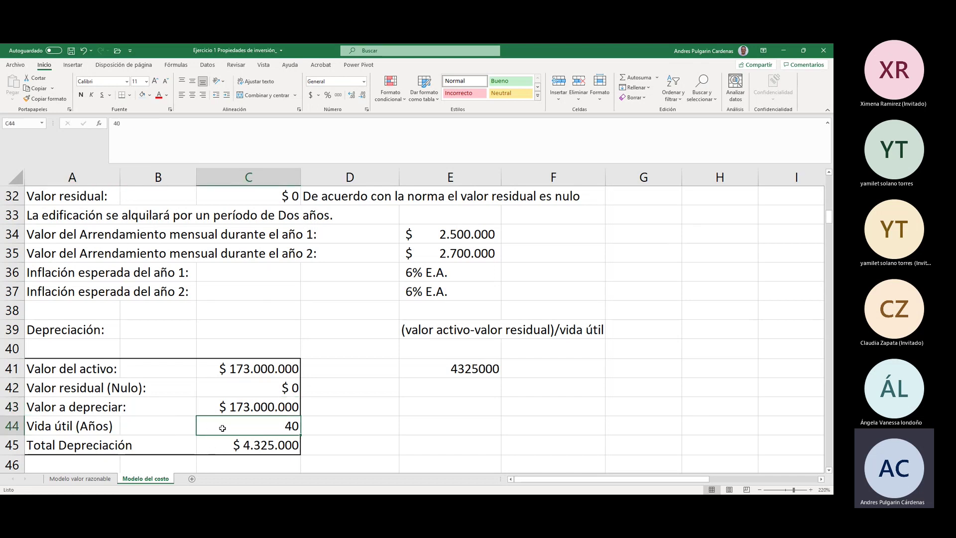
pyautogui.click(254, 451)
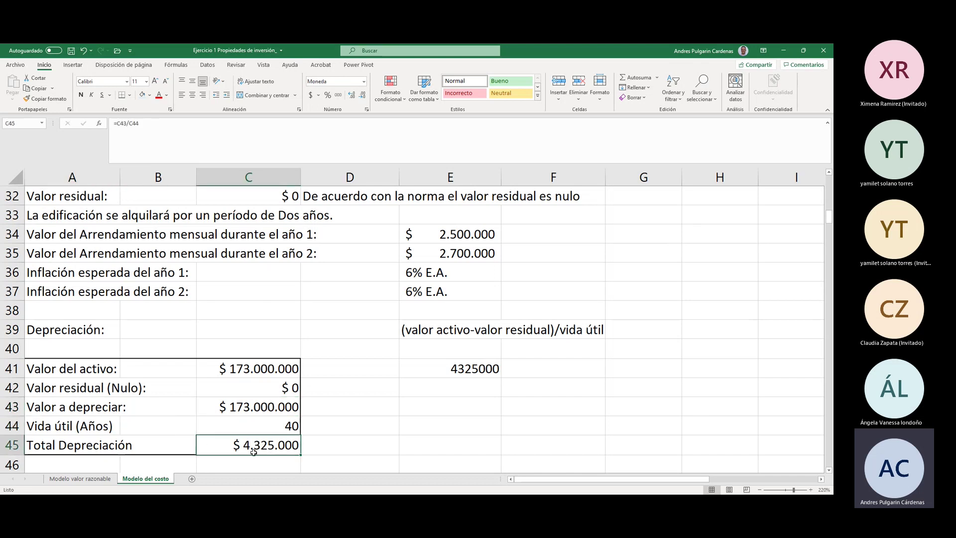
pyautogui.click(175, 133)
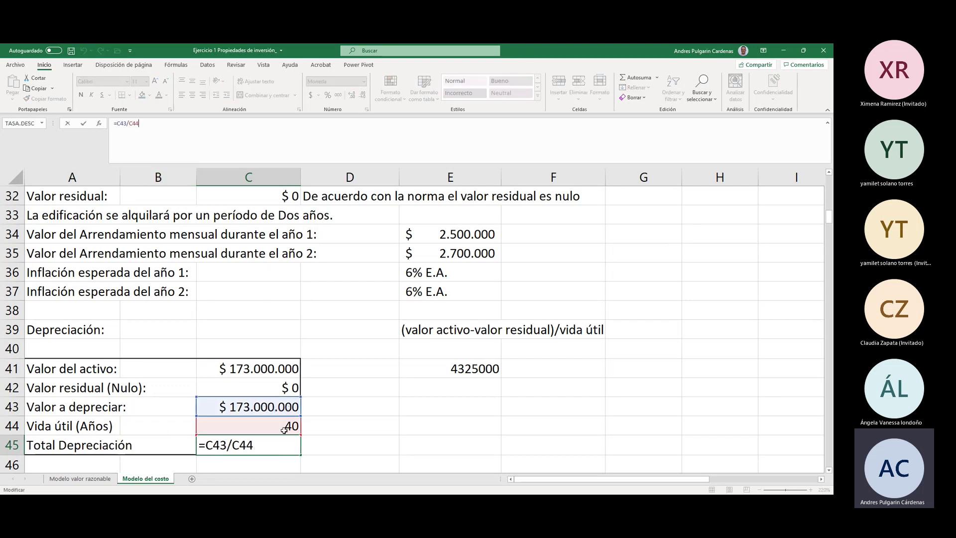
pyautogui.press('Return')
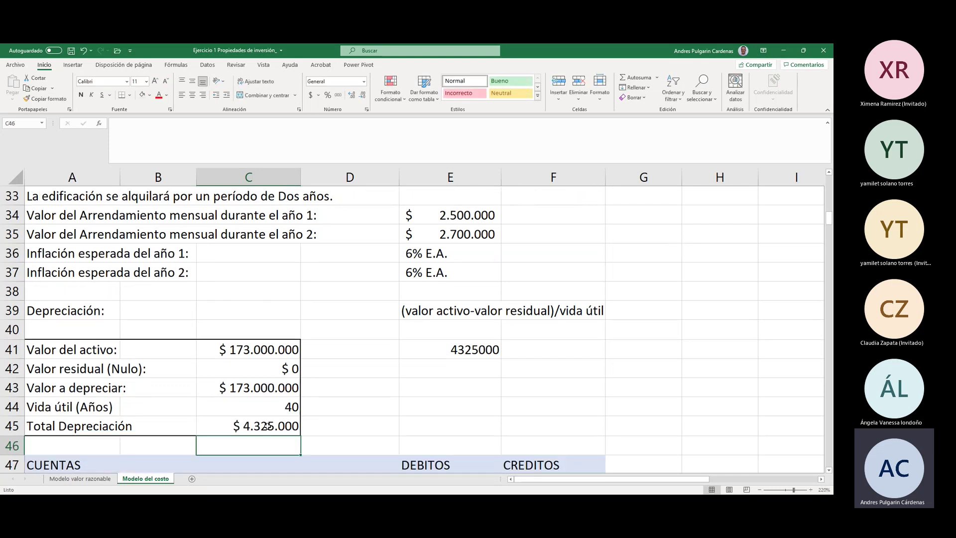
pyautogui.click(468, 349)
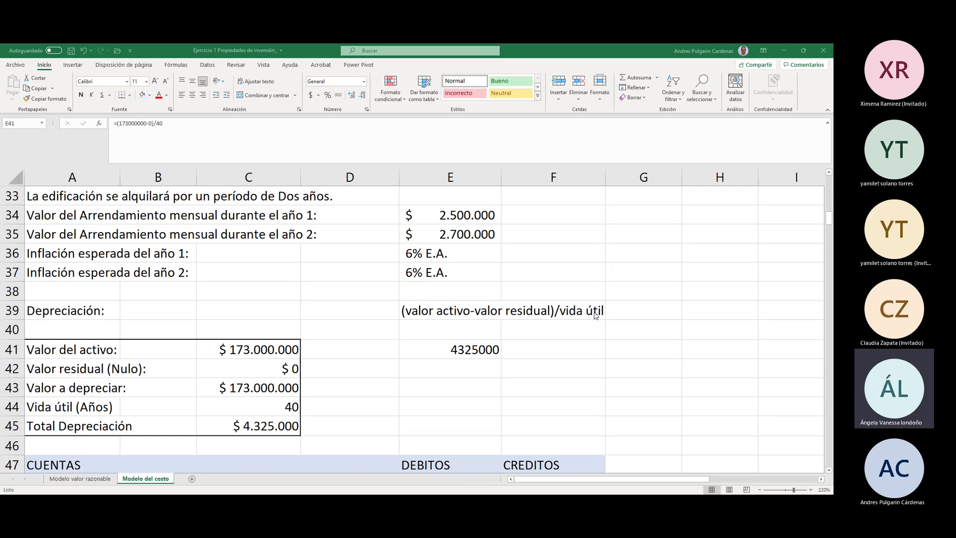
# Step: Examine the accumulated depreciation credit in the year 1 entry and compare it with Total Depreciación in the table above
pyautogui.click(349, 430)
pyautogui.press('Down')
pyautogui.press('Down')
pyautogui.press('Down')
pyautogui.scroll(-2, 369, 453)
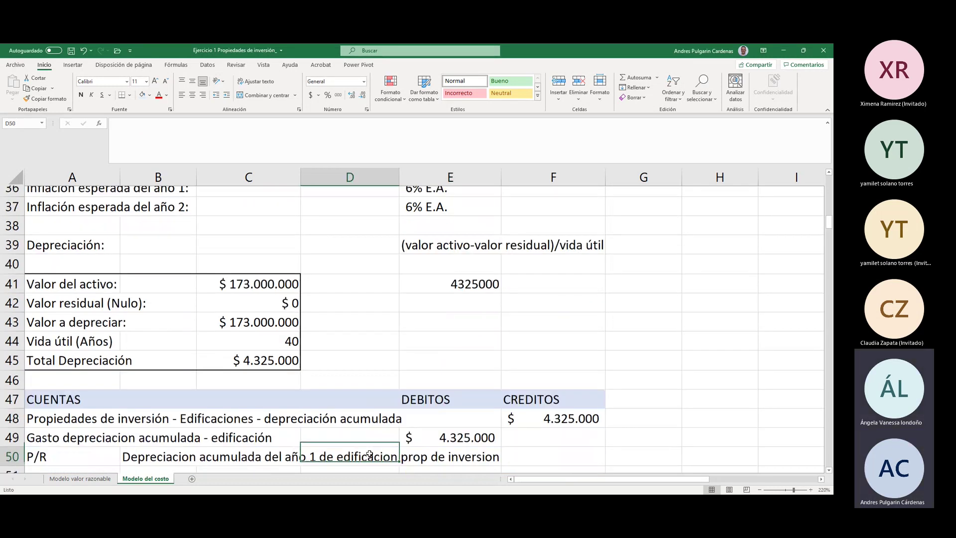
pyautogui.press('Left')
pyautogui.press('Left')
pyautogui.press('Left')
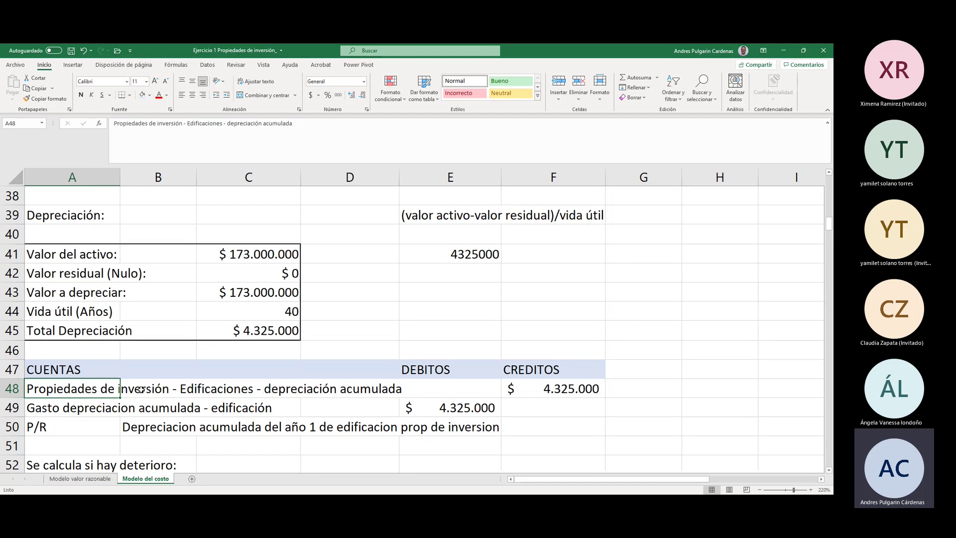
pyautogui.click(515, 386)
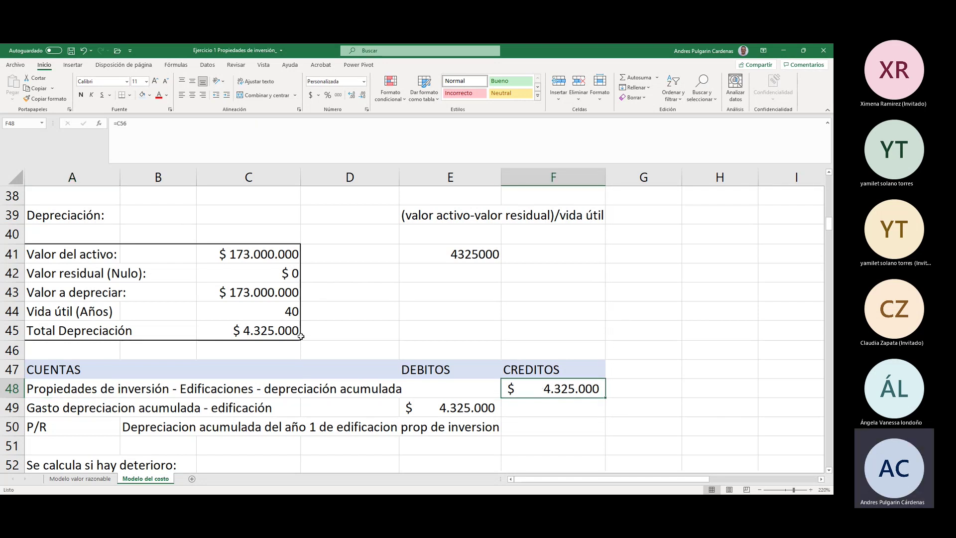
pyautogui.click(284, 334)
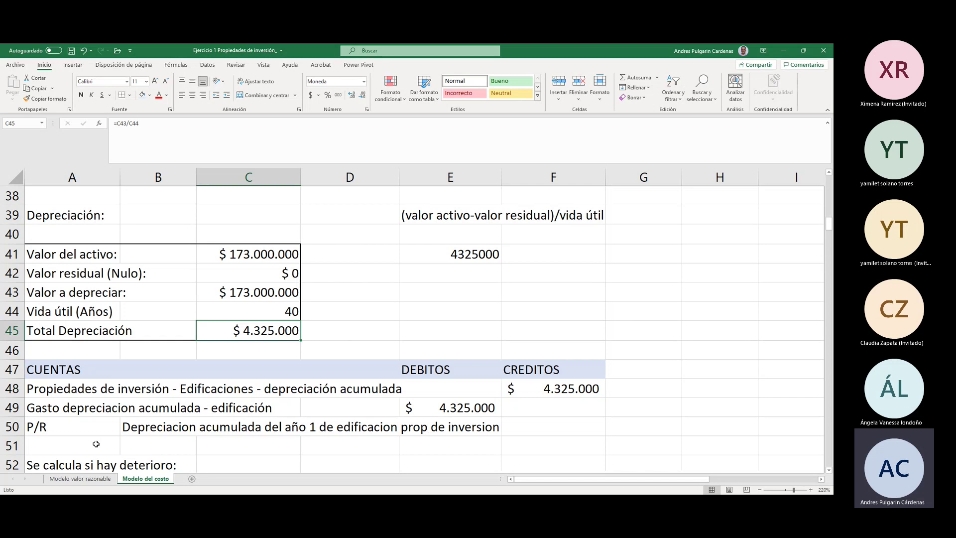
# Step: Review the depreciation expense line and the P/R description of the year 1 depreciation entry
pyautogui.click(58, 413)
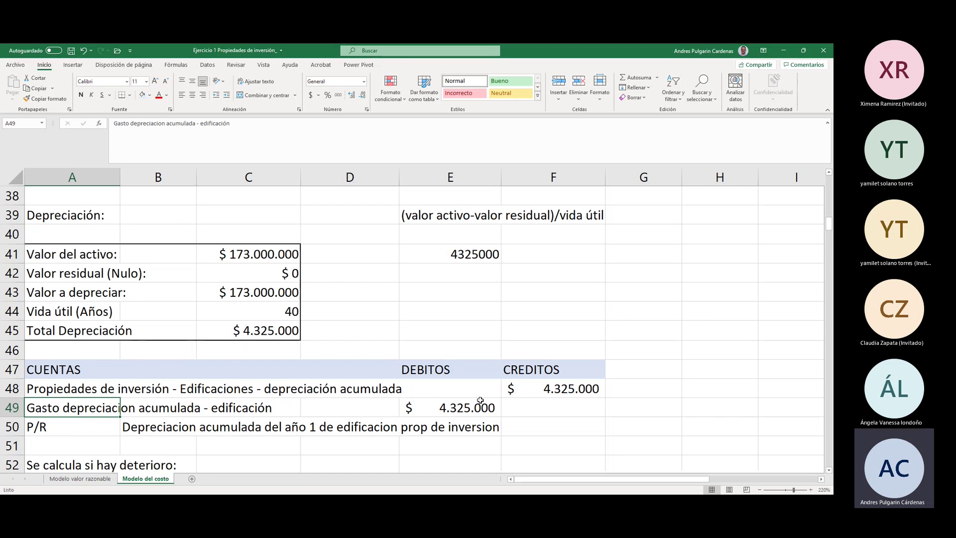
pyautogui.click(73, 427)
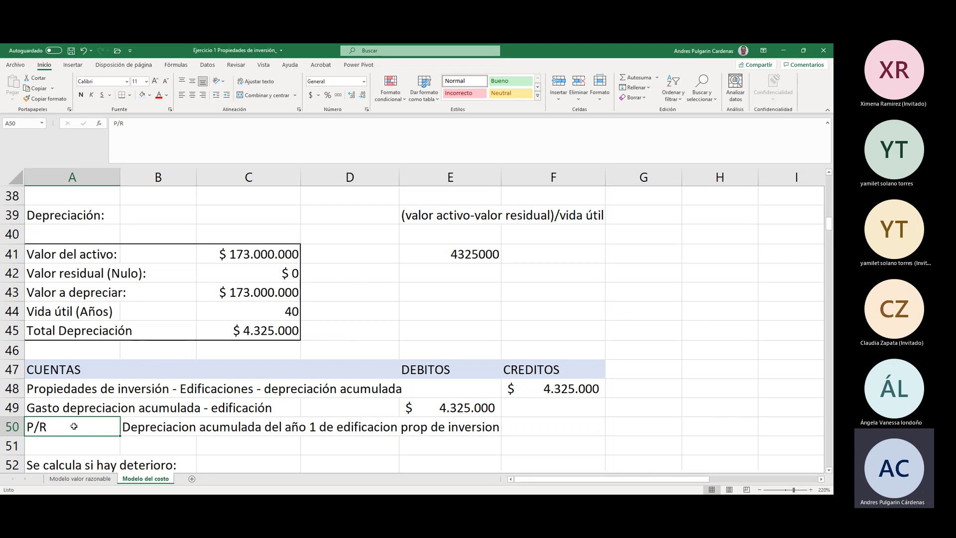
pyautogui.press('Right')
pyautogui.press('Right')
pyautogui.press('Left')
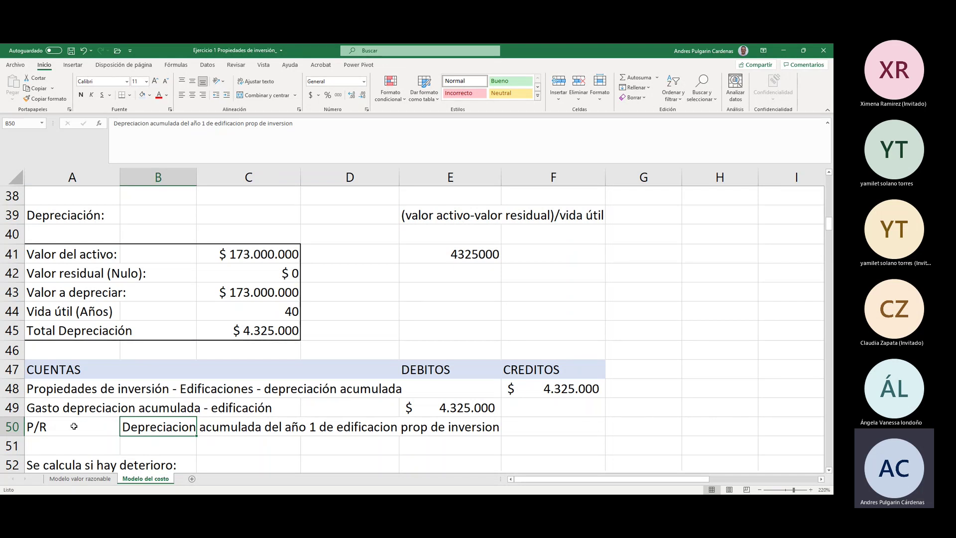
pyautogui.press('Up')
pyautogui.press('Up')
pyautogui.press('Up')
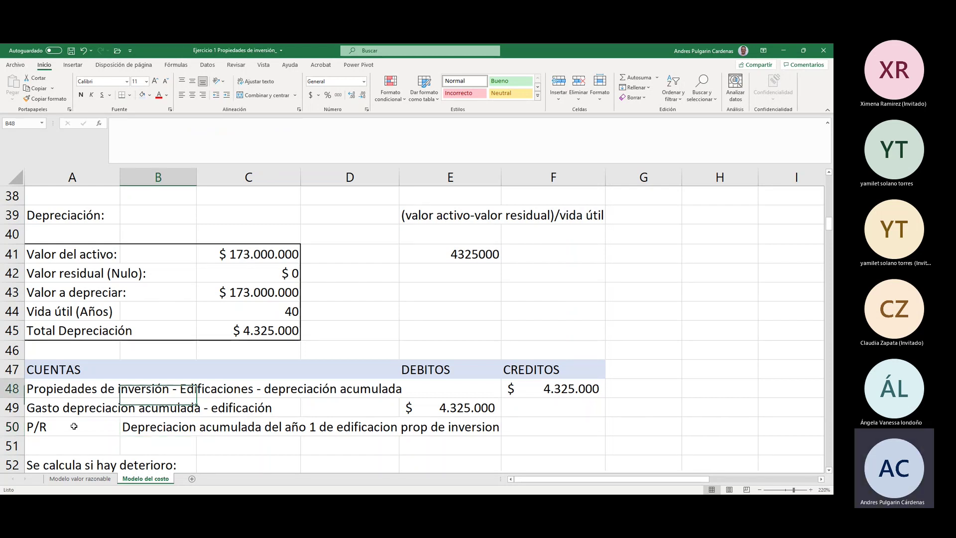
pyautogui.press('Left')
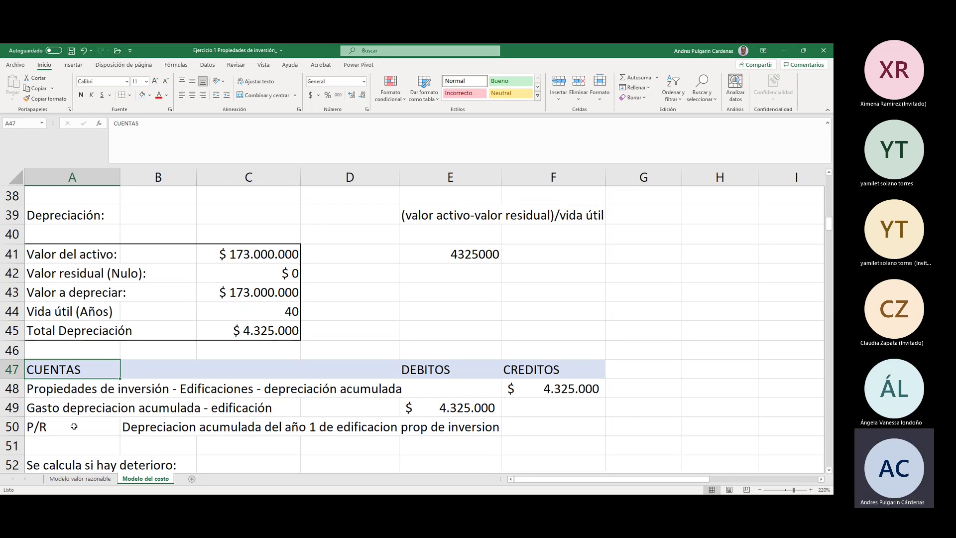
# Step: Apply all borders to the depreciation journal entry in A47:F50
pyautogui.moveTo(96, 371); pyautogui.dragTo(512, 419)
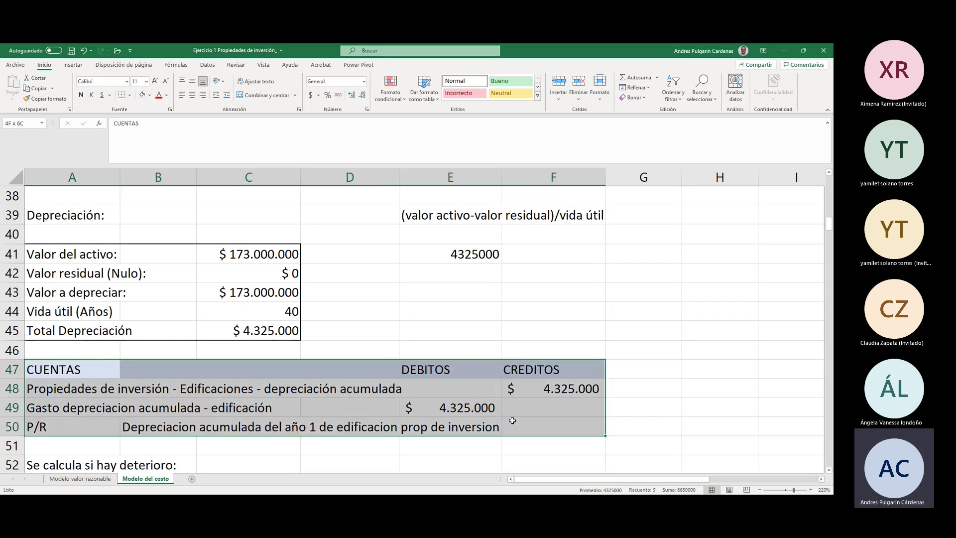
pyautogui.click(129, 95)
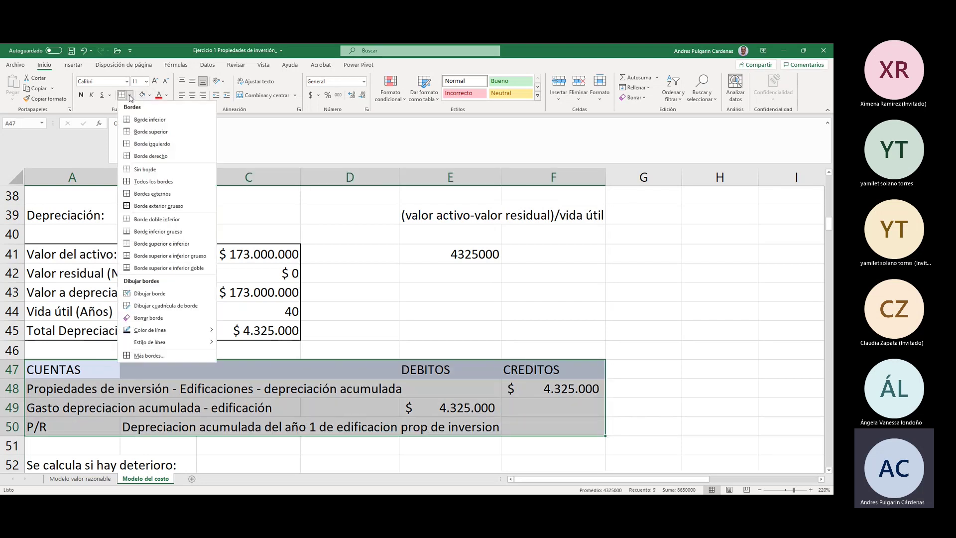
pyautogui.click(150, 181)
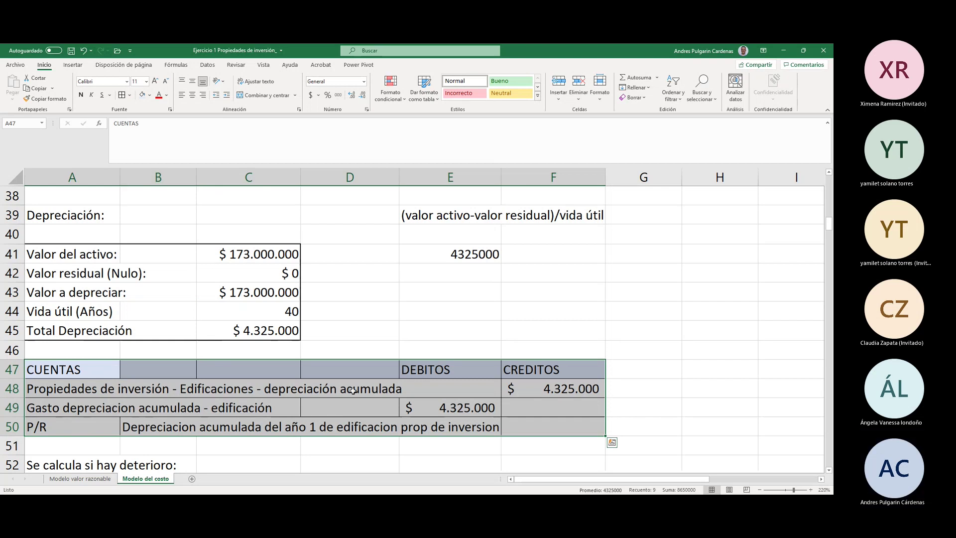
pyautogui.click(352, 391)
pyautogui.click(73, 366)
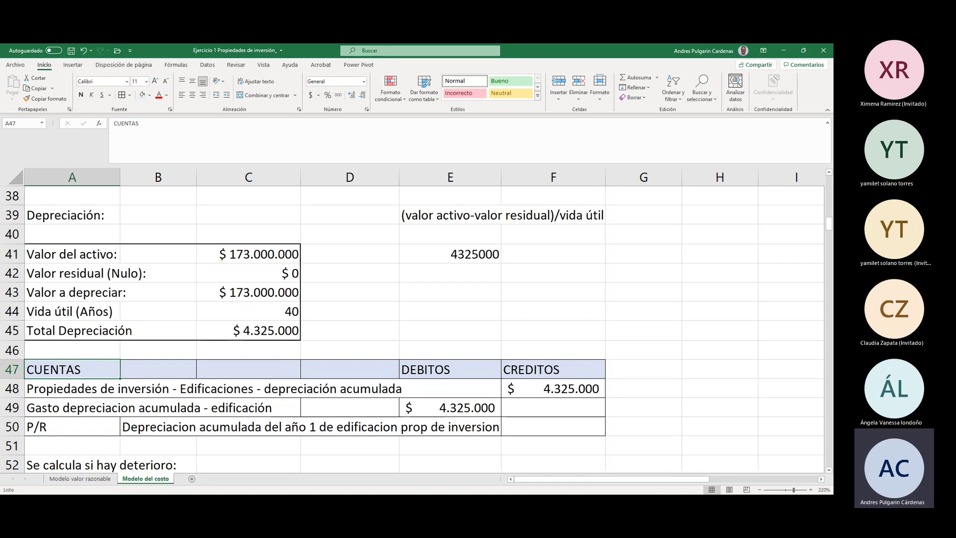
pyautogui.click(248, 451)
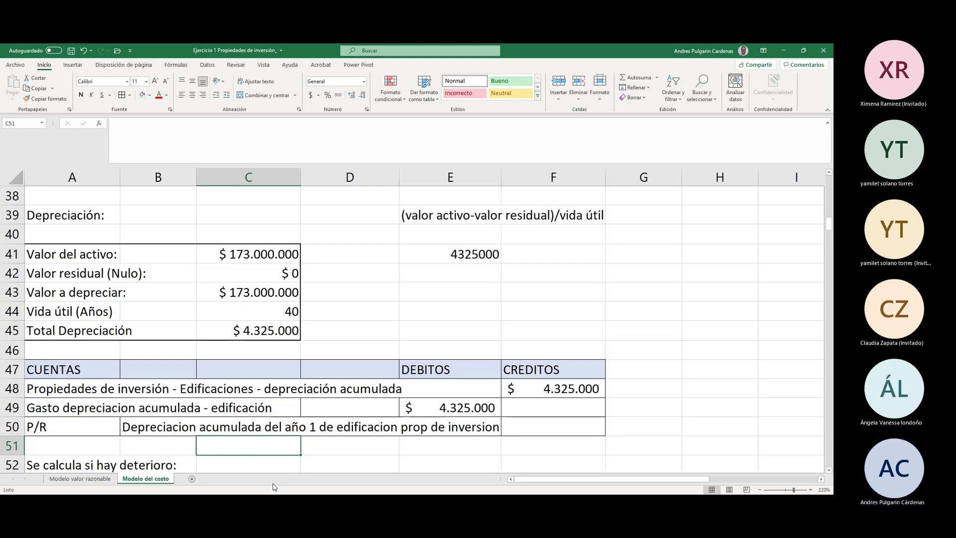
# Step: Find the impairment section below the entry and examine the cost in the Calcular el valor en libros table
pyautogui.click(830, 470)
pyautogui.click(829, 471)
pyautogui.click(829, 470)
pyautogui.click(829, 471)
pyautogui.click(830, 470)
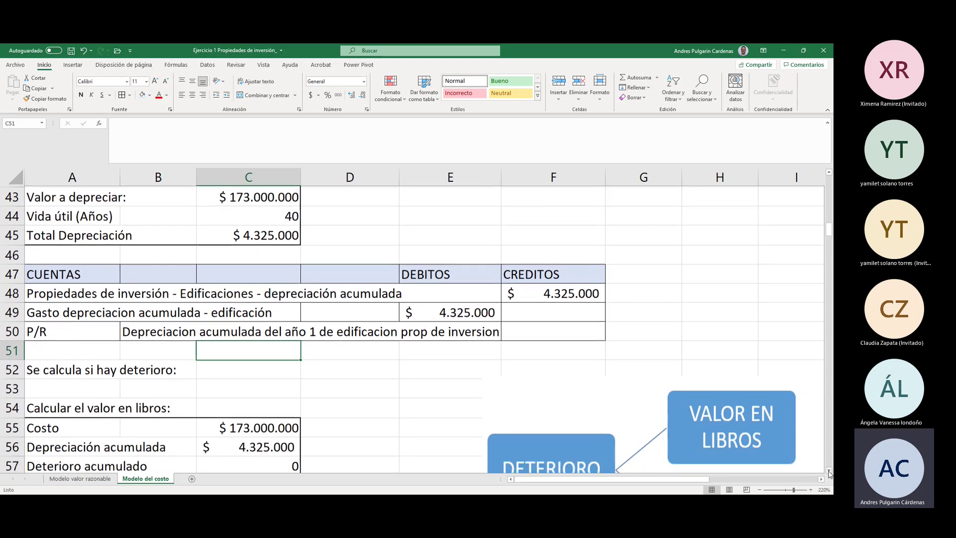
pyautogui.click(829, 470)
pyautogui.click(829, 471)
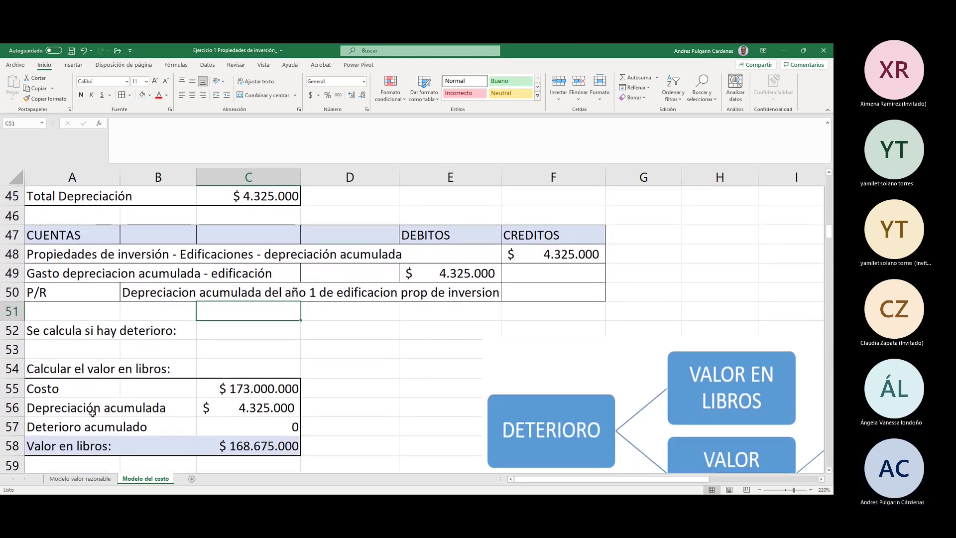
pyautogui.click(75, 369)
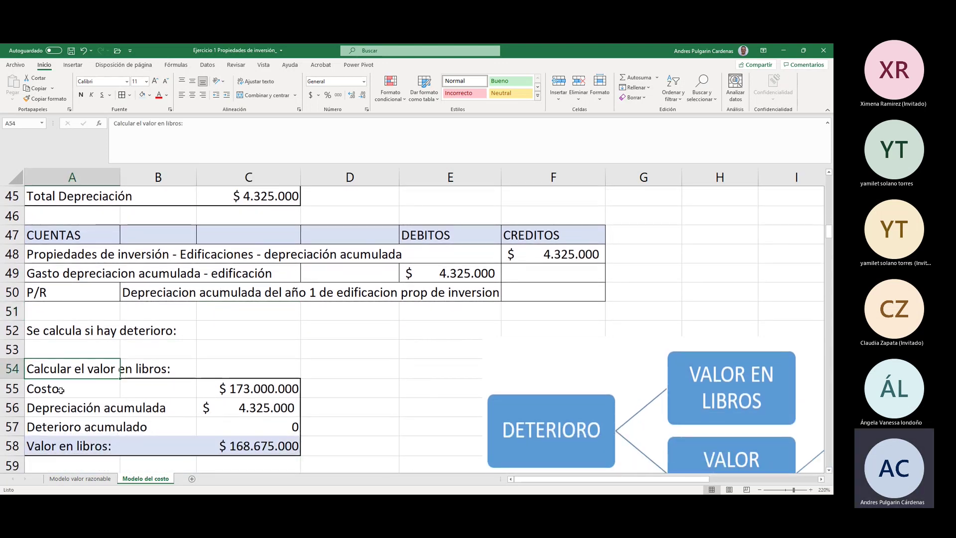
pyautogui.click(255, 392)
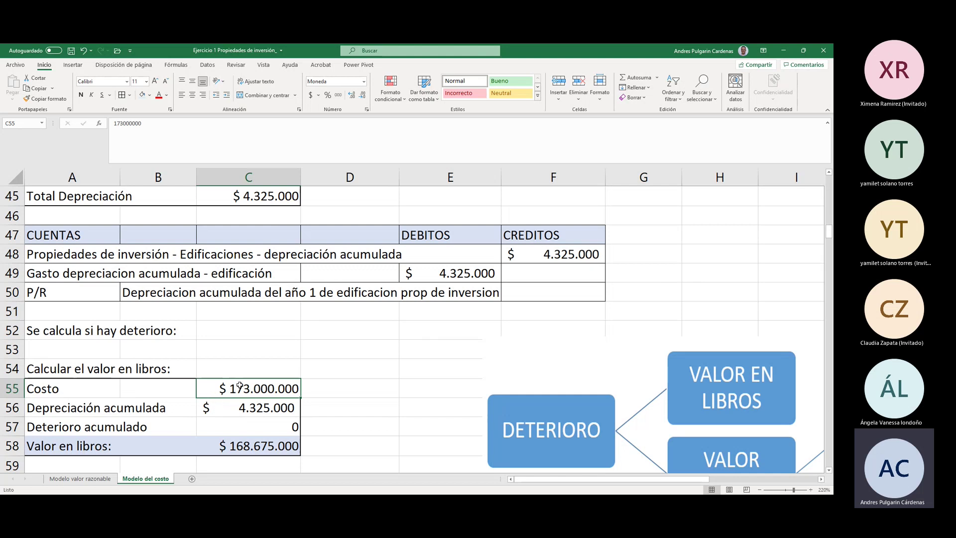
# Step: Check Depreciación acumulada in the book value table against the accumulated depreciation credit in the journal entry
pyautogui.click(75, 409)
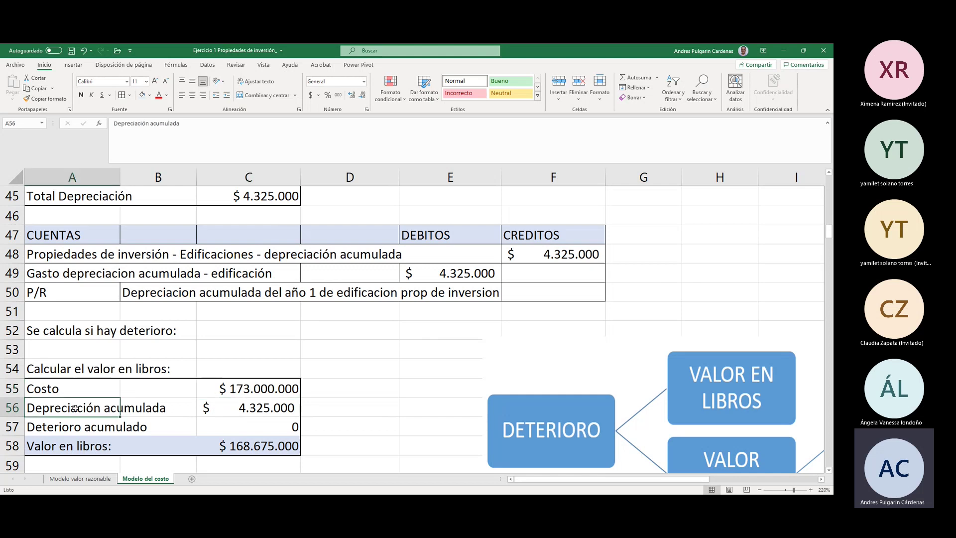
pyautogui.click(258, 406)
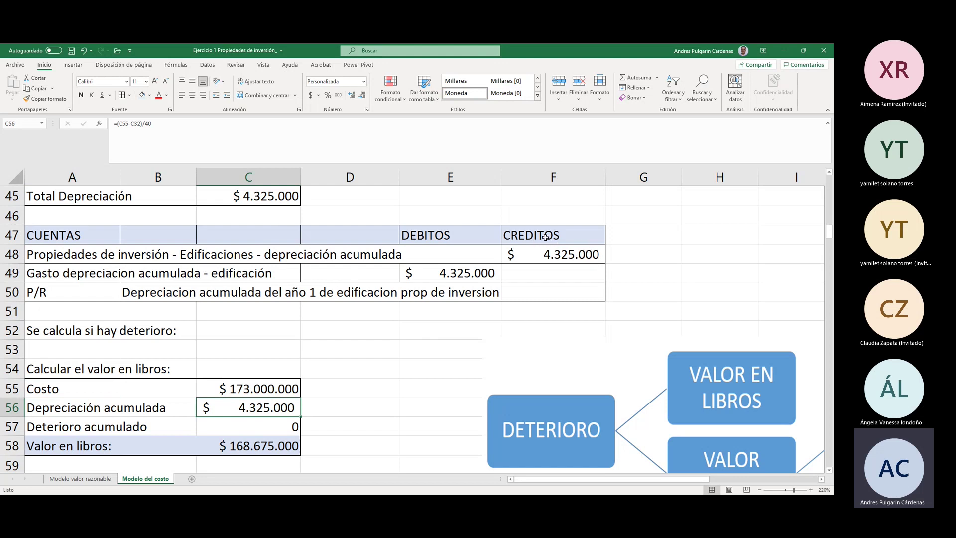
pyautogui.click(574, 255)
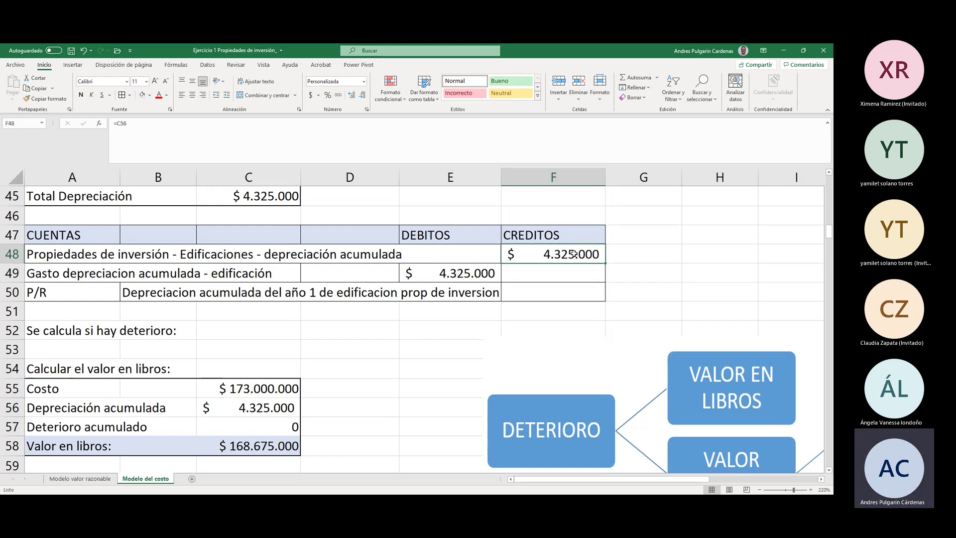
pyautogui.click(275, 409)
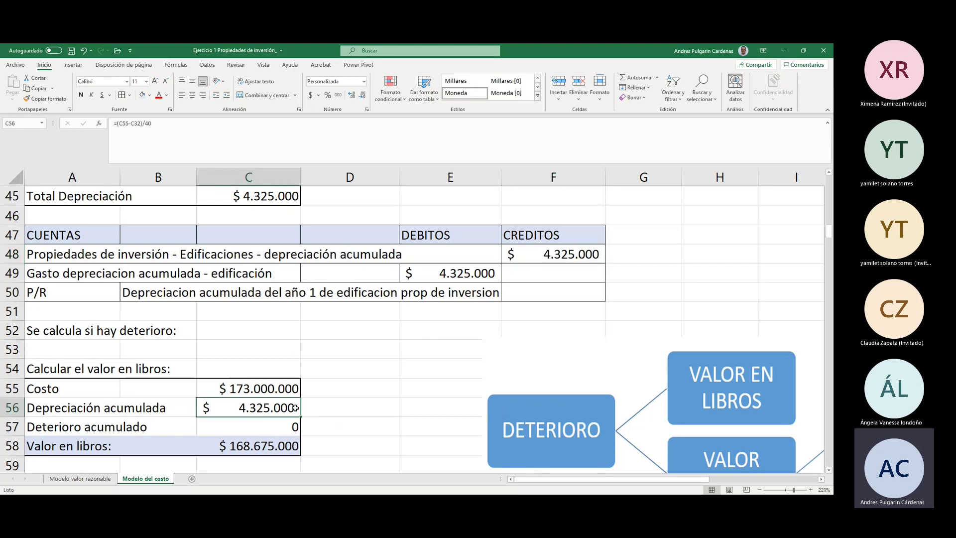
pyautogui.click(531, 257)
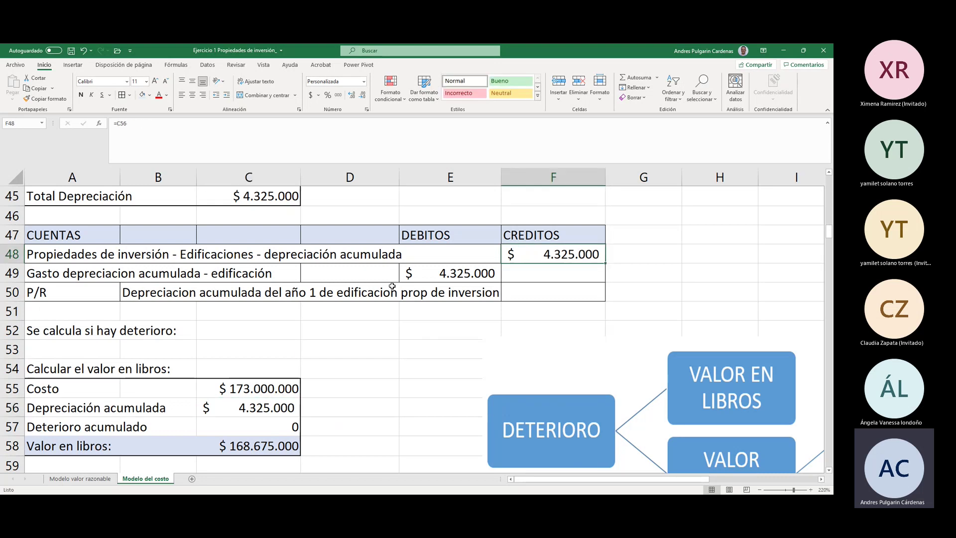
# Step: Examine Deterioro acumulado and how Valor en libros is calculated from the cost, accumulated depreciation and accumulated impairment
pyautogui.click(69, 423)
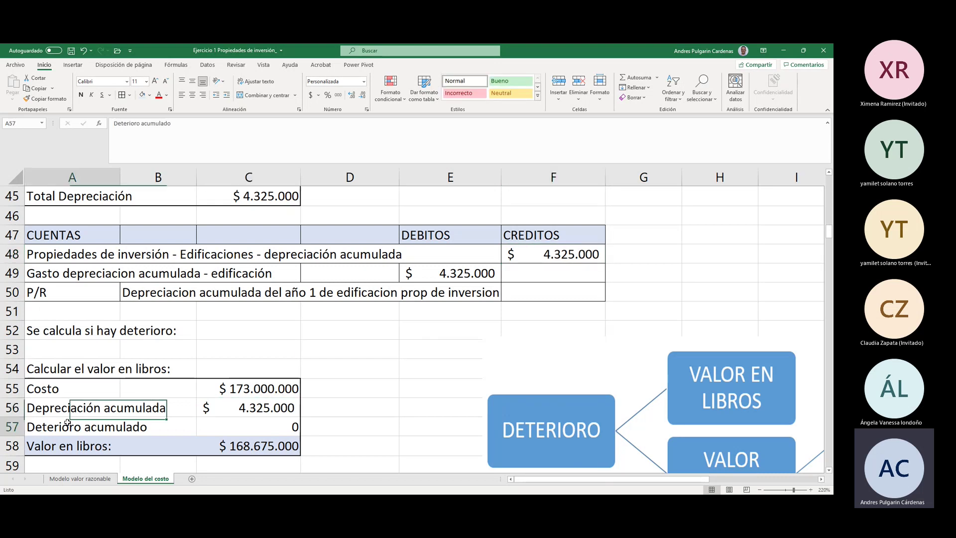
pyautogui.click(244, 424)
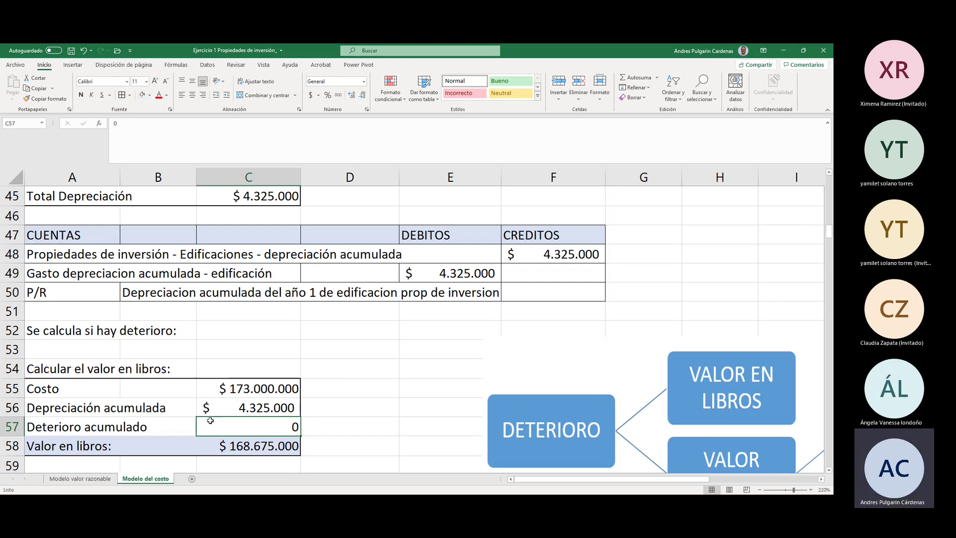
pyautogui.click(261, 388)
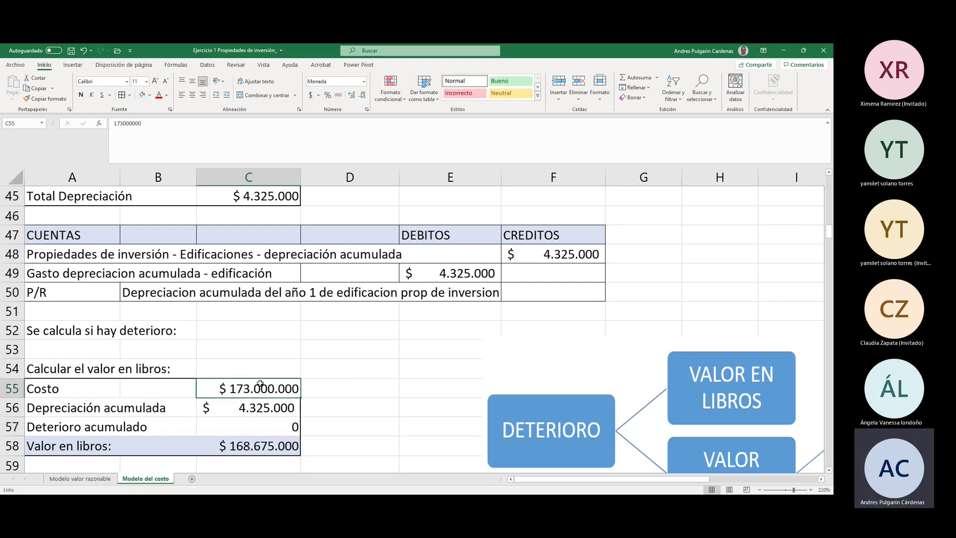
pyautogui.click(253, 406)
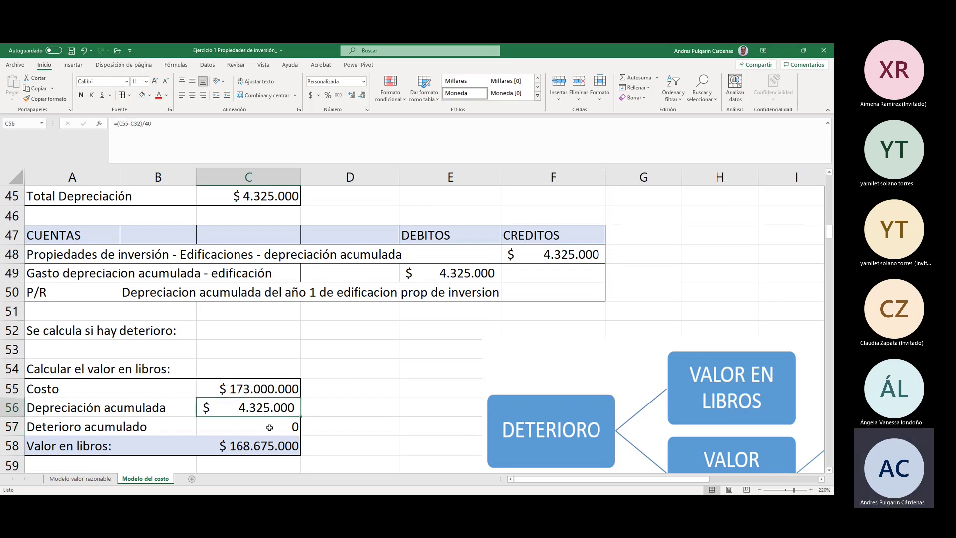
pyautogui.click(249, 447)
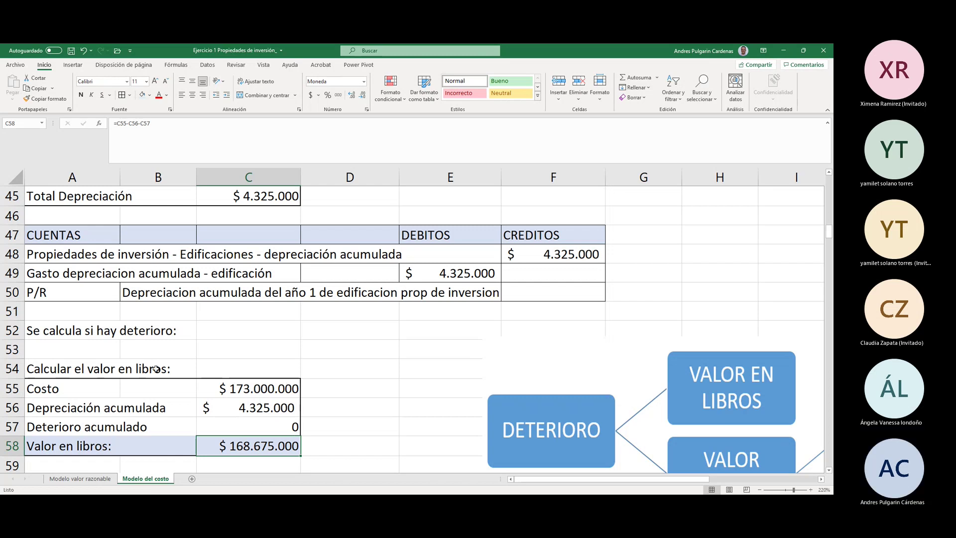
# Step: Examine the full DETERIORO diagram beside the book value table, from VALOR EN LIBROS to VALOR DE USO
pyautogui.click(821, 479)
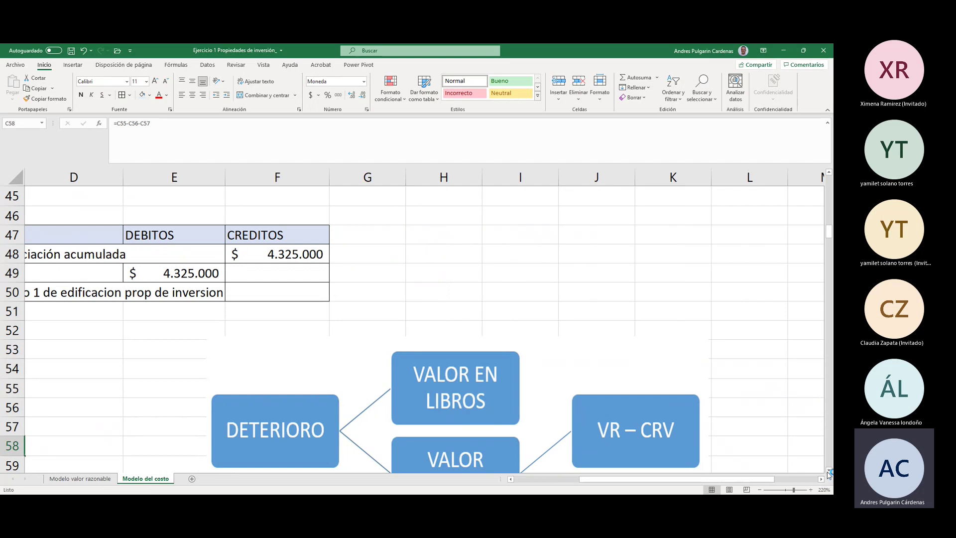
pyautogui.click(828, 471)
pyautogui.click(829, 470)
pyautogui.click(829, 470)
pyautogui.click(828, 471)
pyautogui.click(829, 471)
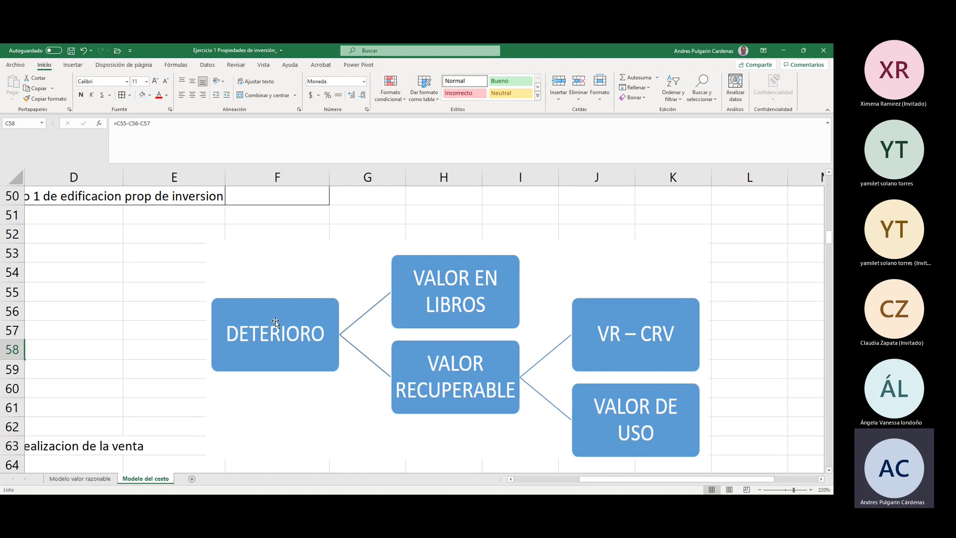
pyautogui.click(183, 295)
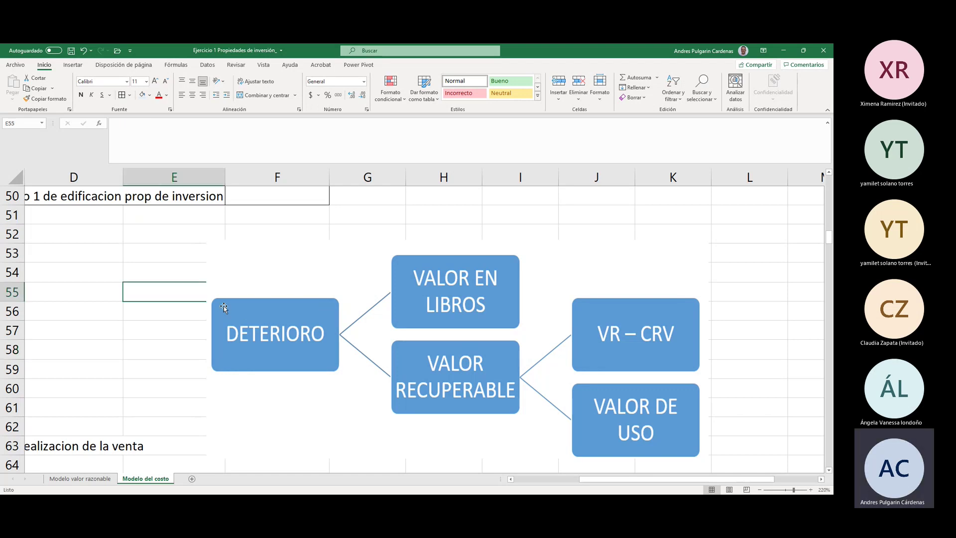
# Step: Return to the Calcular el valor en libros table and highlight A54:C57 as the book value part of the diagram
pyautogui.press('Left')
pyautogui.press('Left')
pyautogui.press('Left')
pyautogui.press('Left')
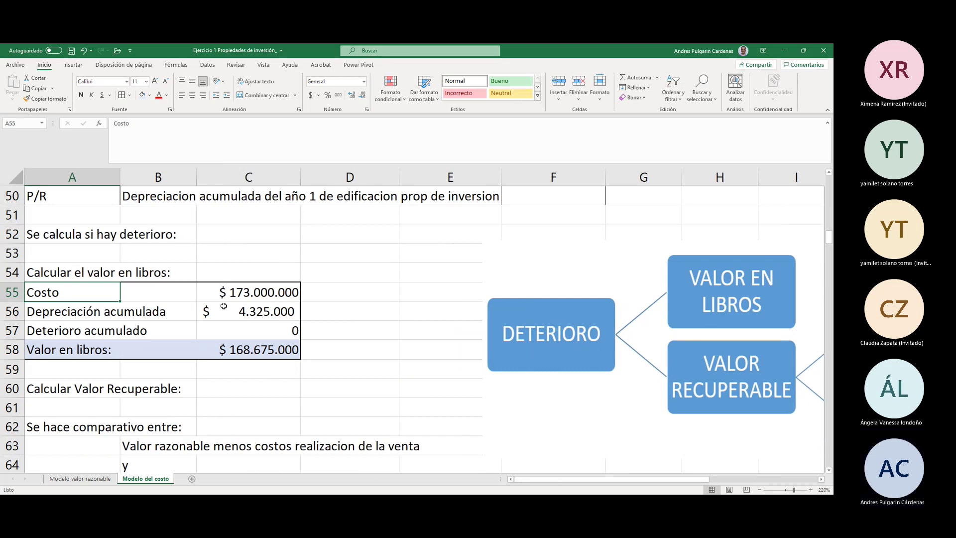
pyautogui.moveTo(95, 276); pyautogui.dragTo(268, 336)
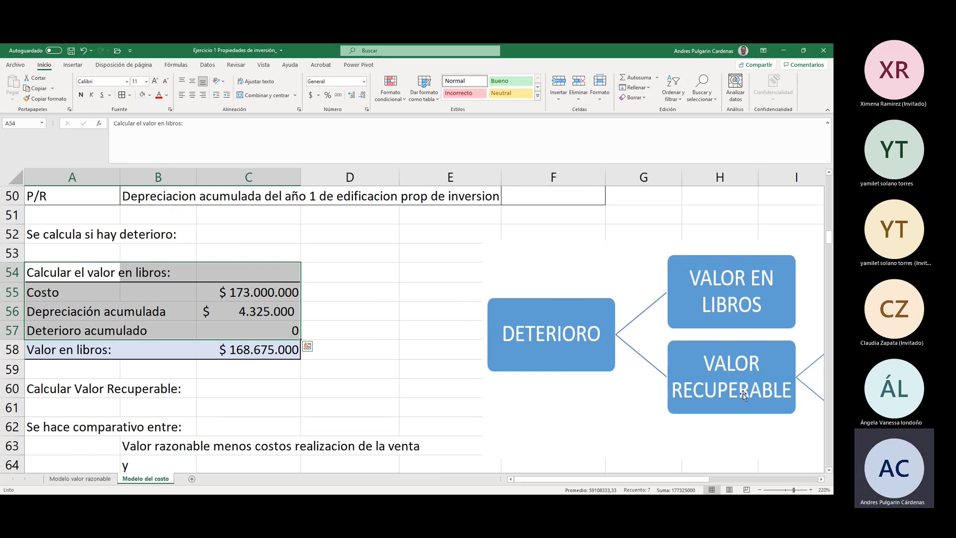
# Step: Review the Calcular Valor Recuperable section and match its two compared values with the VR – CRV and VALOR DE USO boxes
pyautogui.click(64, 394)
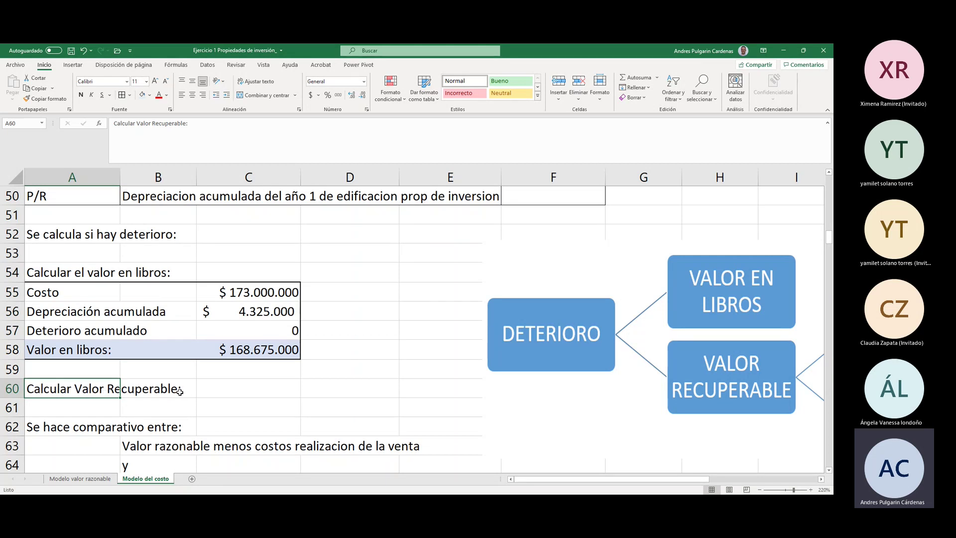
pyautogui.moveTo(661, 480); pyautogui.dragTo(685, 479)
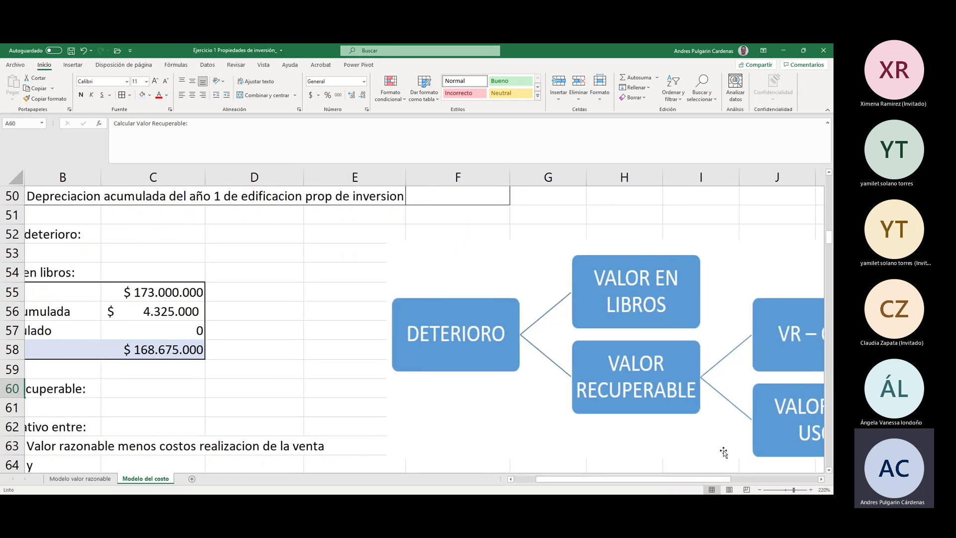
pyautogui.moveTo(700, 480); pyautogui.dragTo(678, 479)
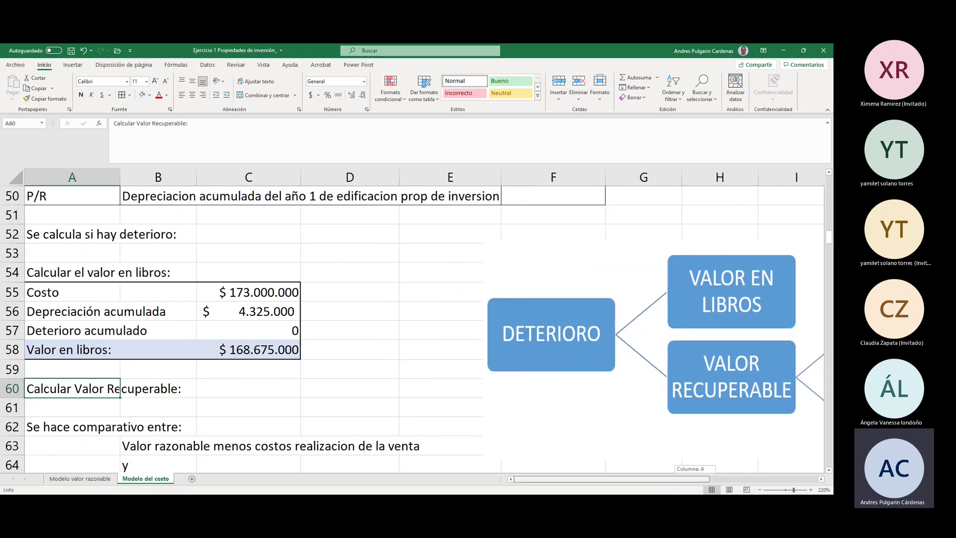
pyautogui.scroll(-1, 281, 413)
pyautogui.click(70, 370)
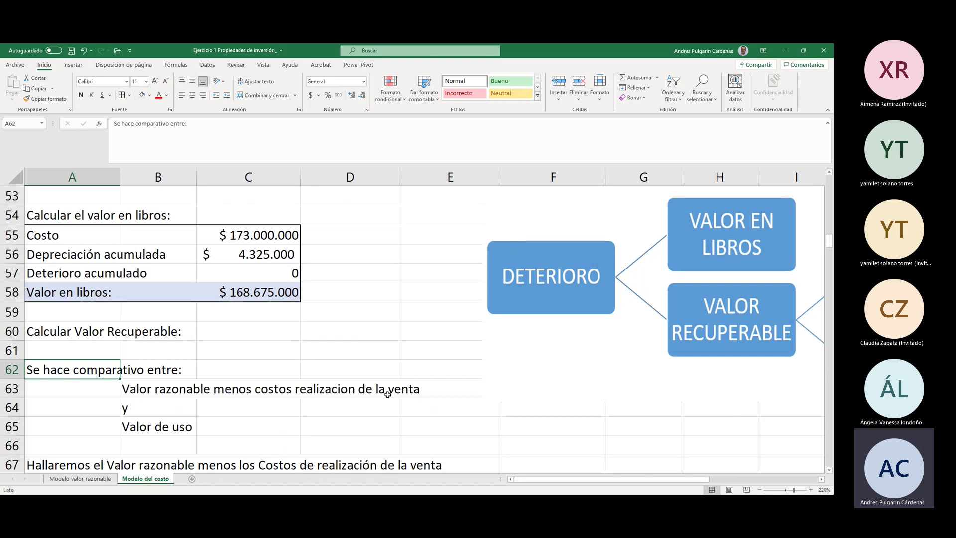
pyautogui.click(156, 427)
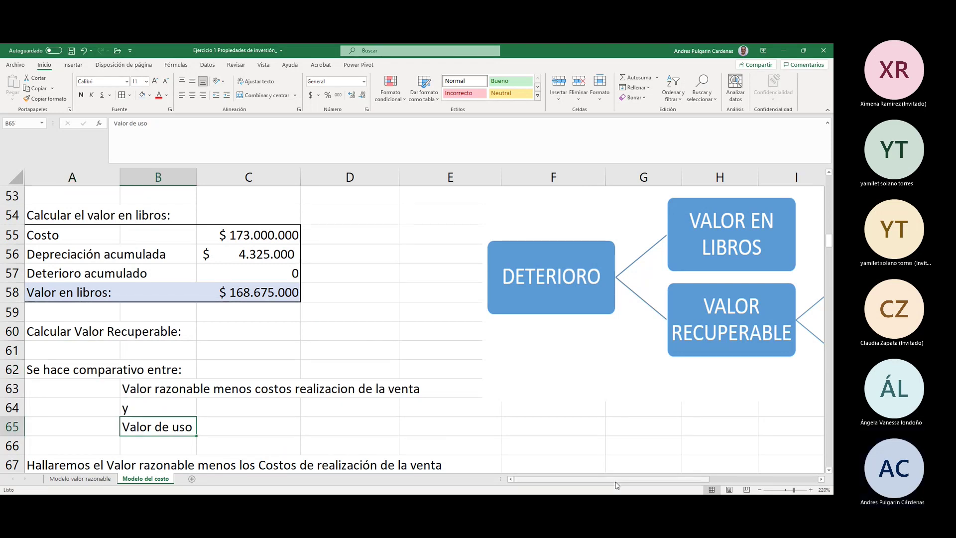
pyautogui.moveTo(616, 482); pyautogui.dragTo(681, 482)
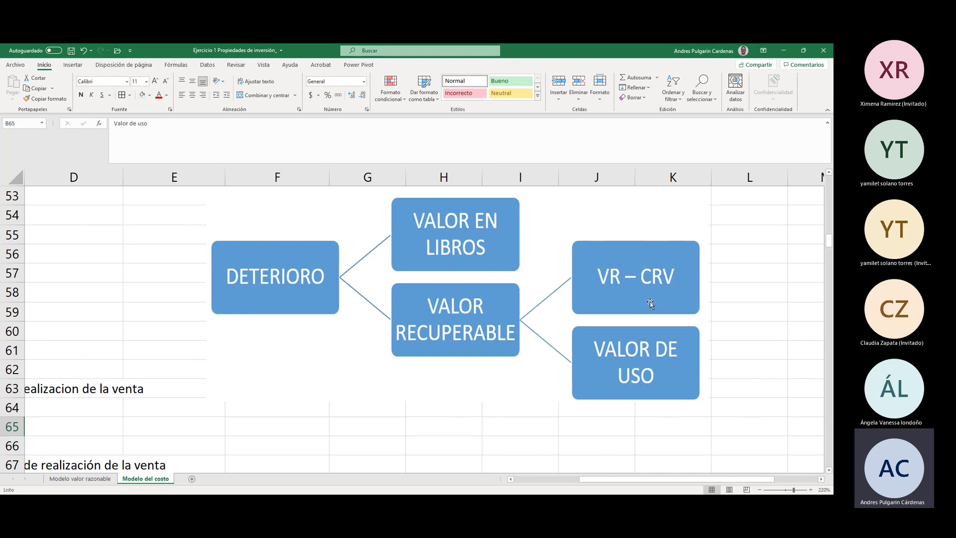
pyautogui.hscroll(-3, 629, 478)
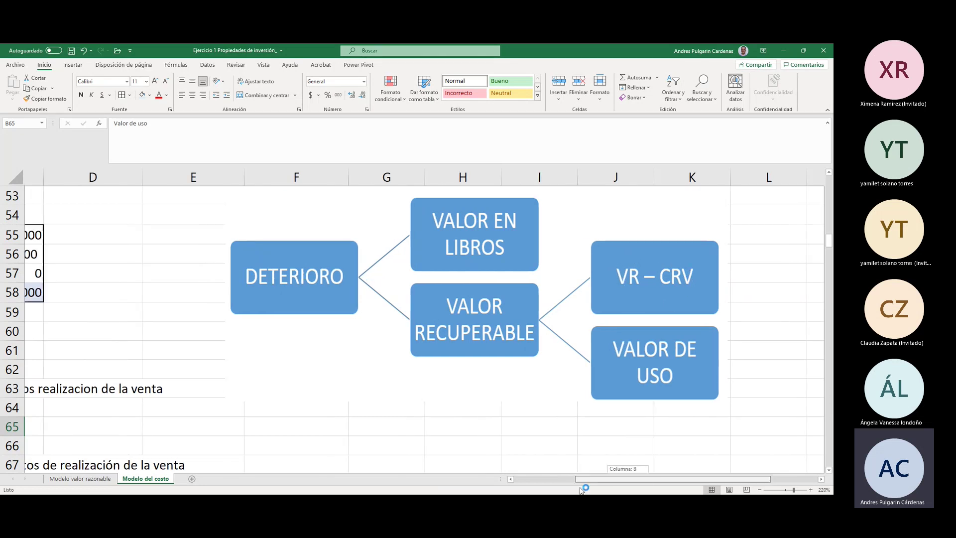
# Step: Find the table for Valor razonable menos los Costos de realización de la venta and examine its V/r razonable vta. Activo line
pyautogui.click(829, 470)
pyautogui.scroll(-2, 546, 388)
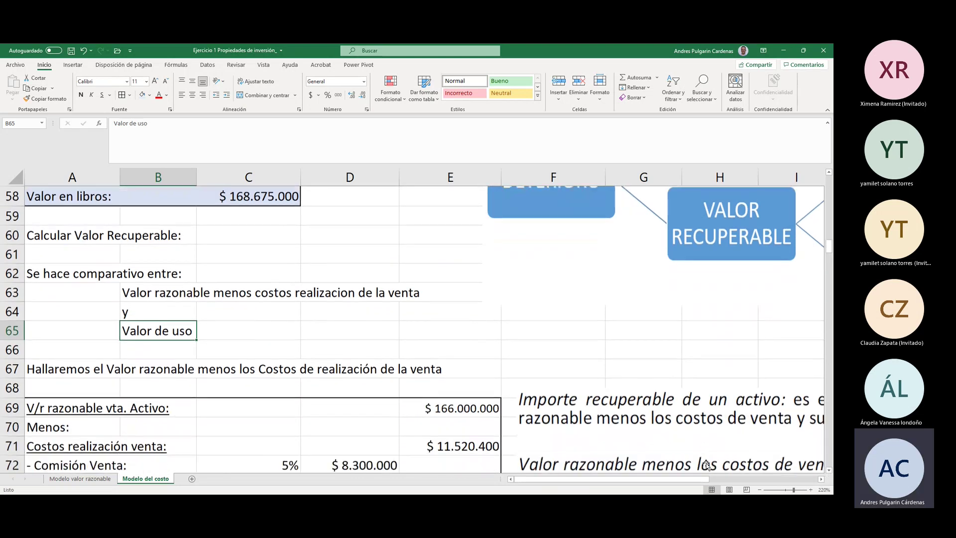
pyautogui.click(52, 373)
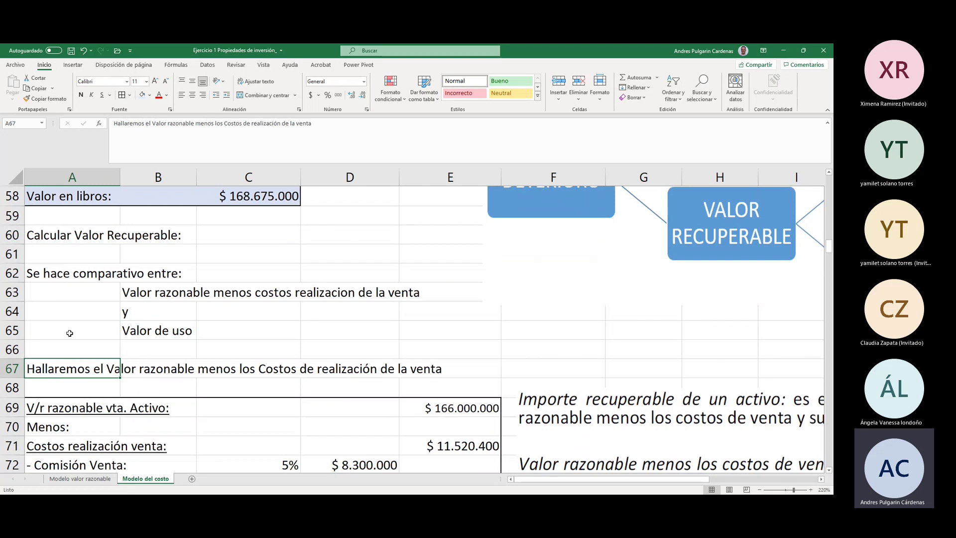
pyautogui.click(136, 296)
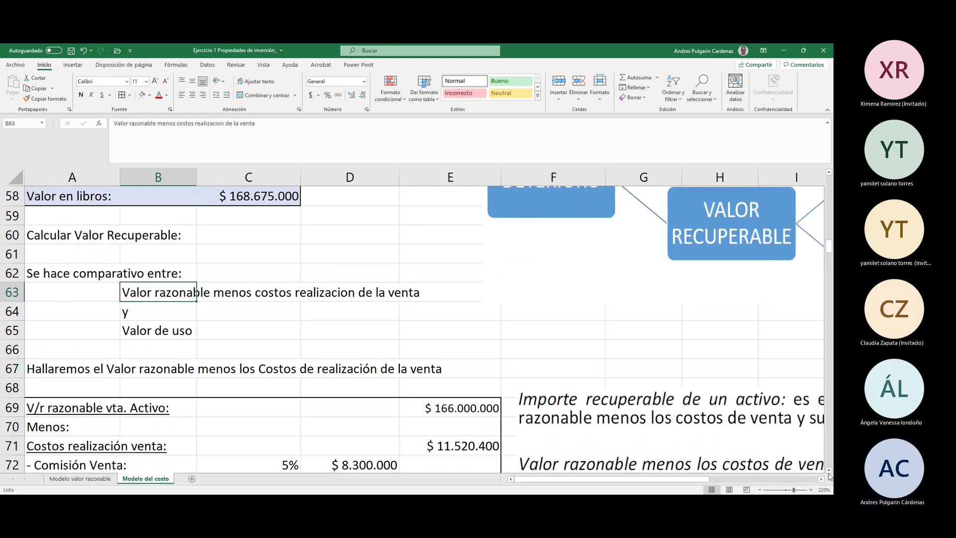
pyautogui.scroll(-2, 449, 394)
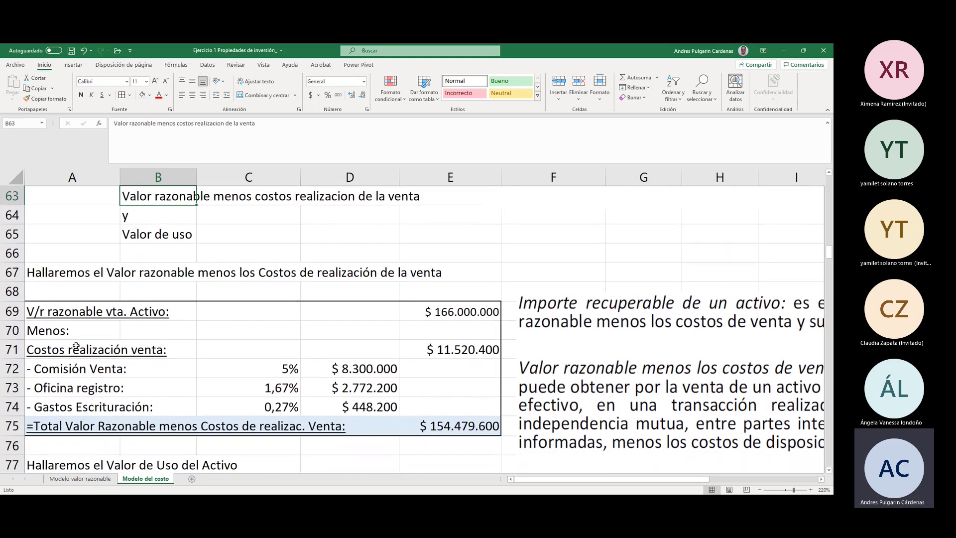
pyautogui.click(44, 312)
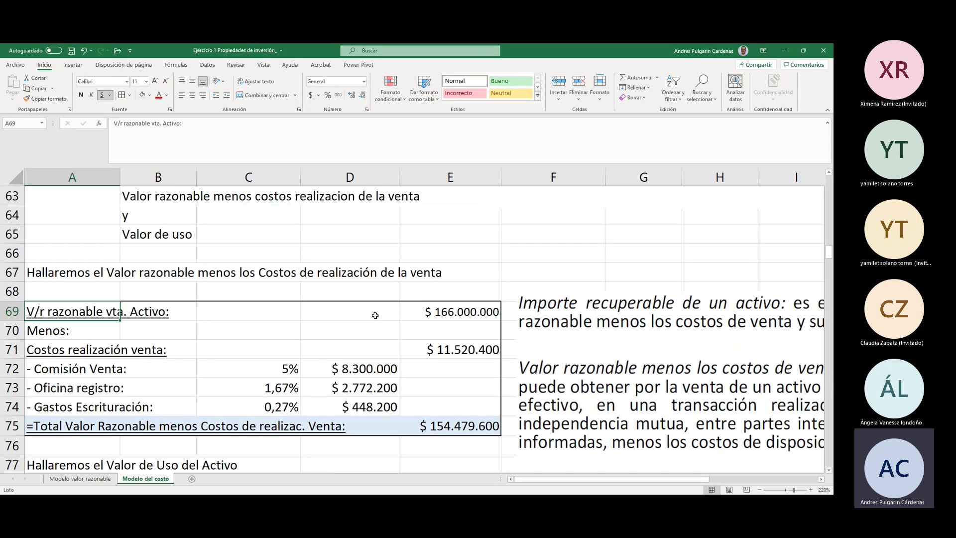
# Step: Look up the building's market sale value in Datos o información requerida and return to the fair value table
pyautogui.scroll(6, 375, 316)
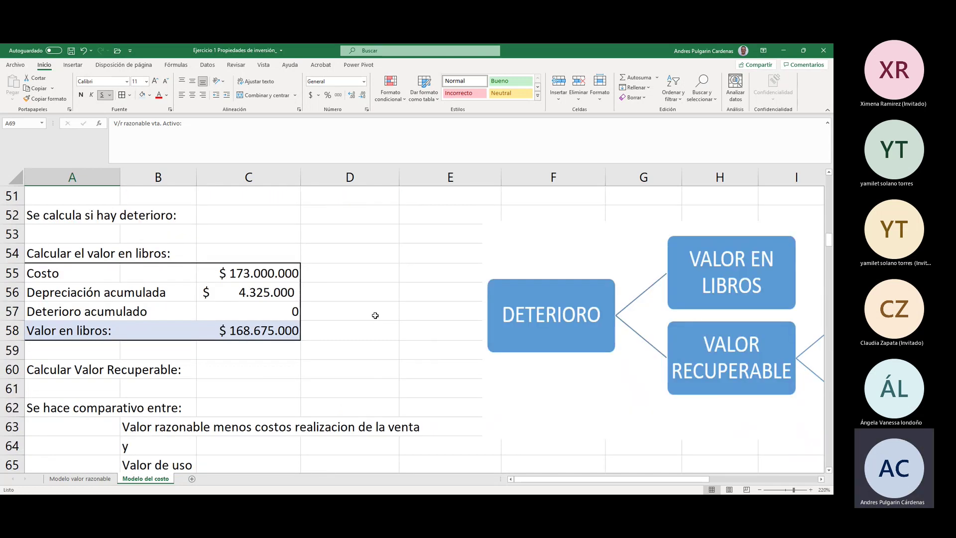
pyautogui.scroll(2, 375, 315)
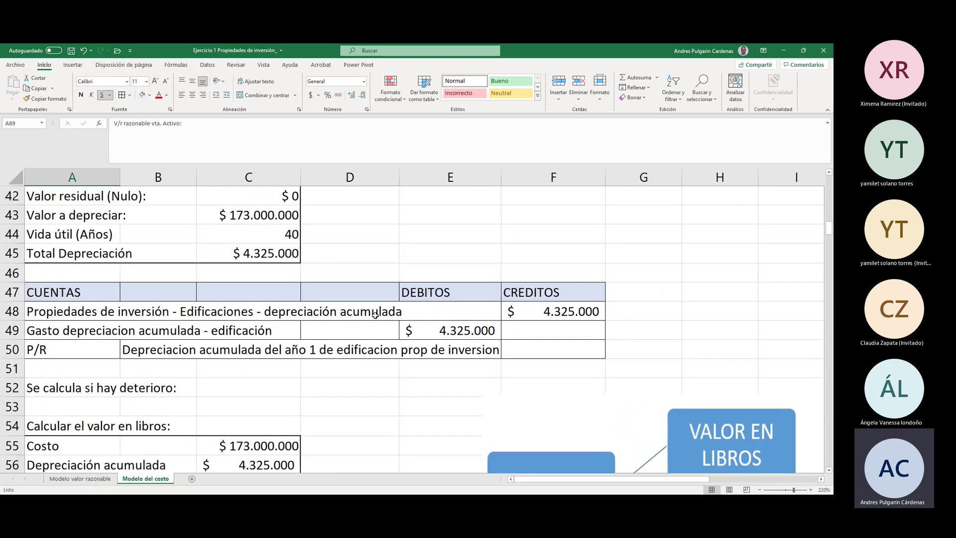
pyautogui.scroll(4, 375, 316)
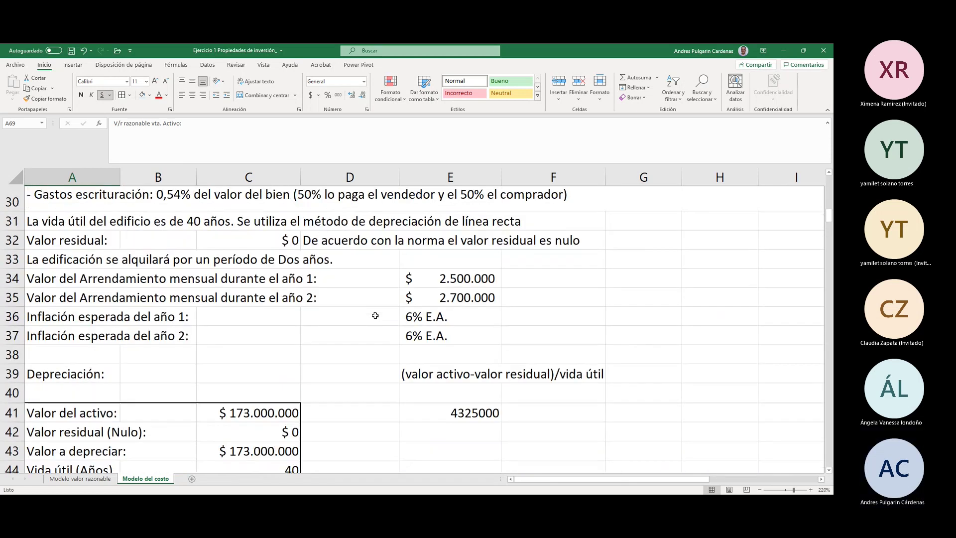
pyautogui.scroll(1, 376, 315)
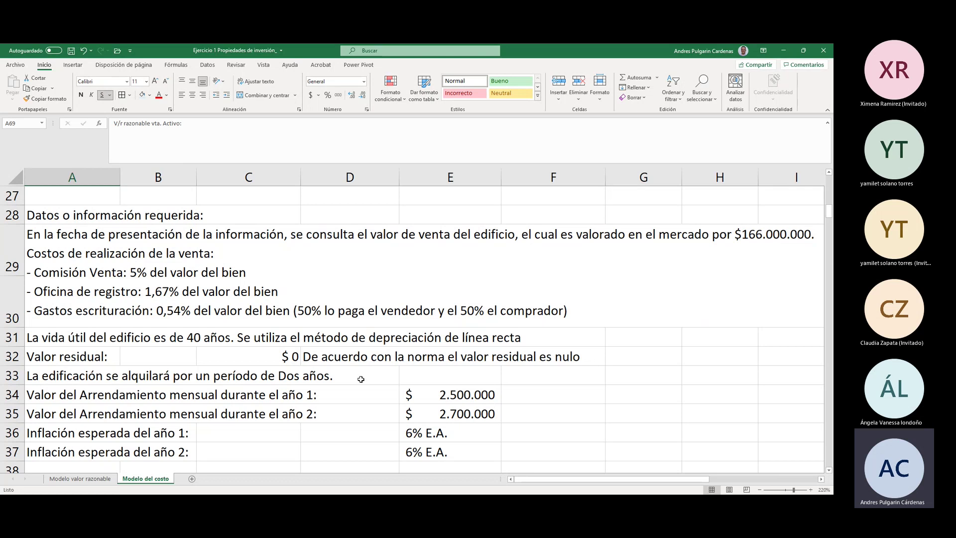
pyautogui.scroll(-3, 360, 380)
pyautogui.scroll(-9, 361, 380)
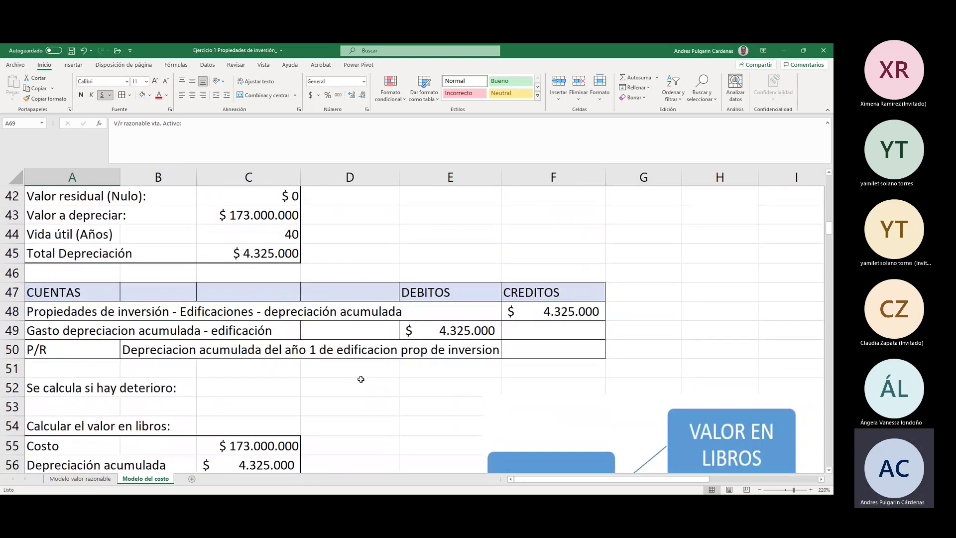
pyautogui.scroll(-1, 360, 379)
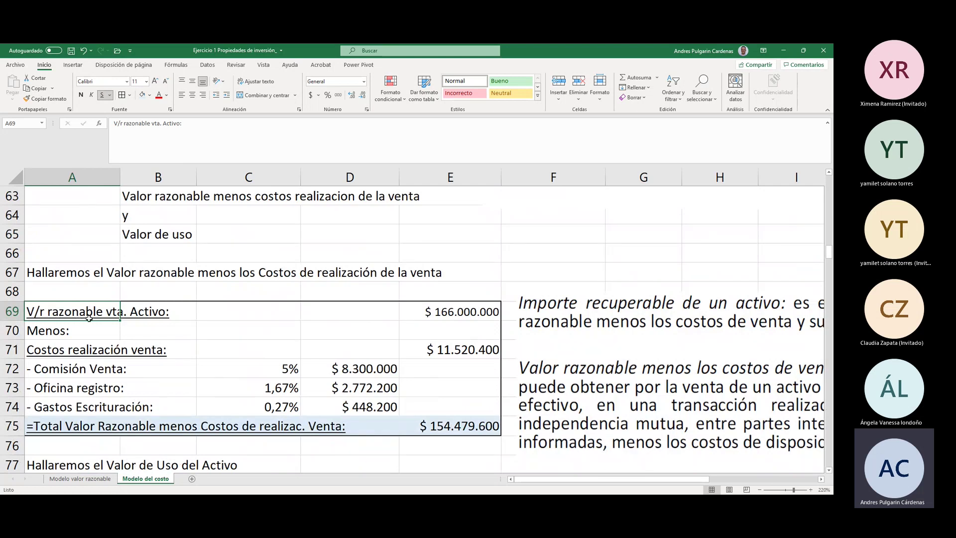
# Step: Check the V/r razonable vta. Activo amount in E69 against its label in A69
pyautogui.click(452, 317)
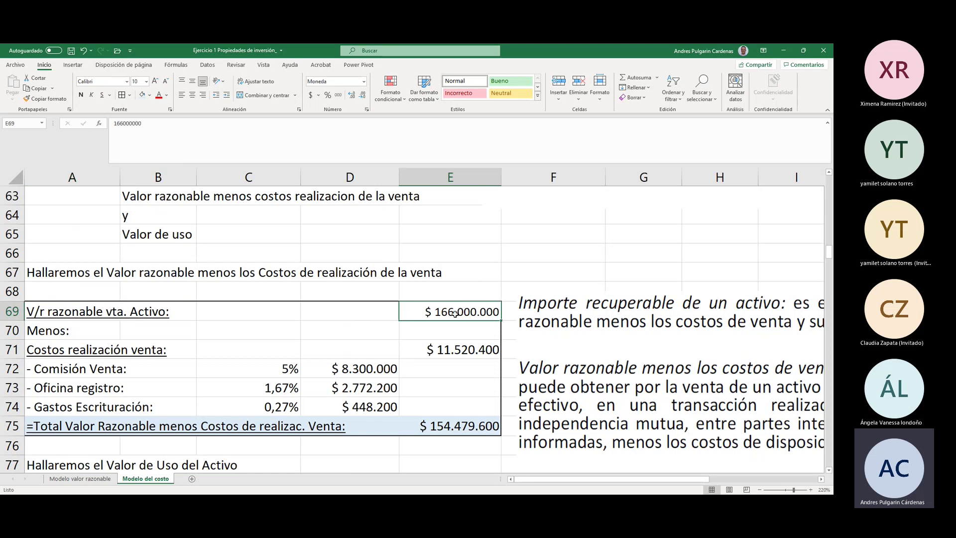
pyautogui.press('Left')
pyautogui.press('Left')
pyautogui.press('Left')
pyautogui.press('Left')
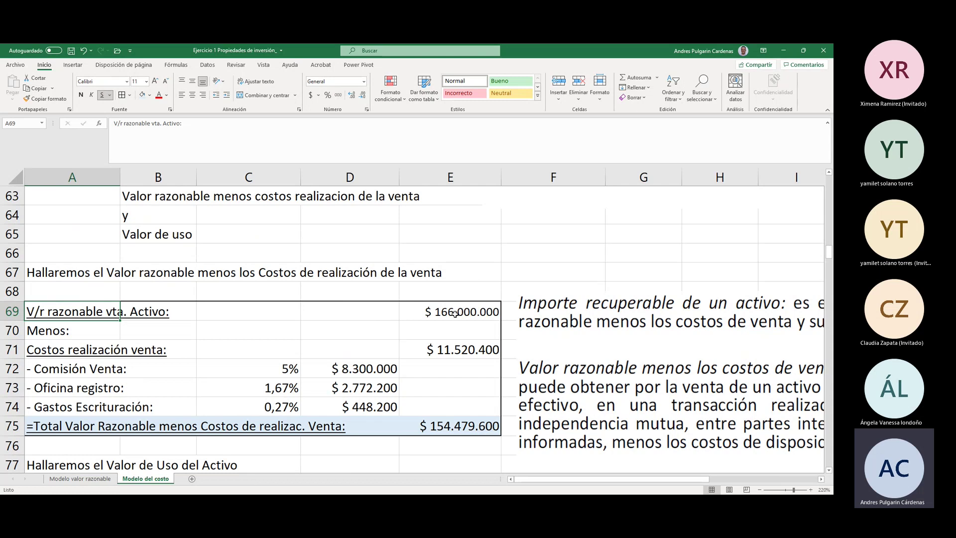
# Step: Review the Menos and Costos realización venta lines and check the selling cost percentages in Datos o información requerida
pyautogui.click(74, 333)
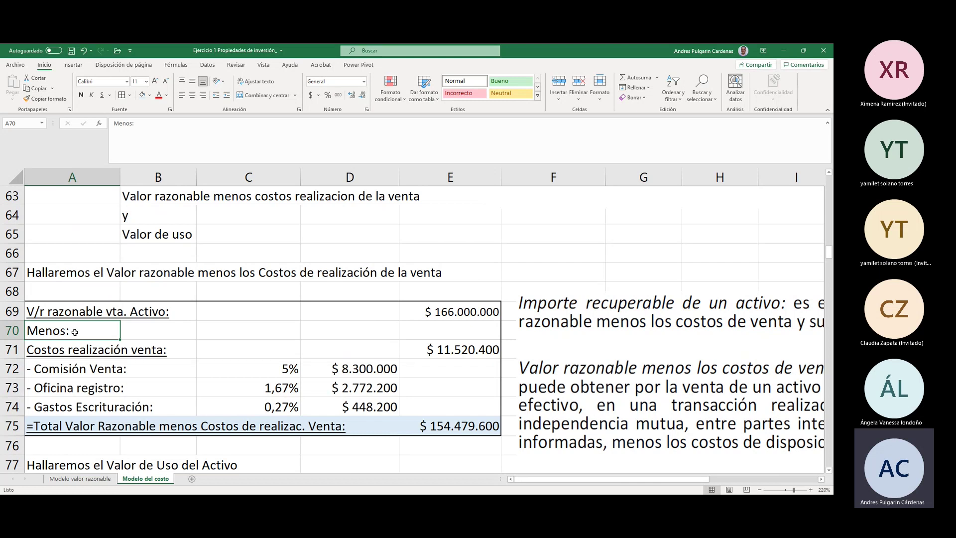
pyautogui.click(70, 353)
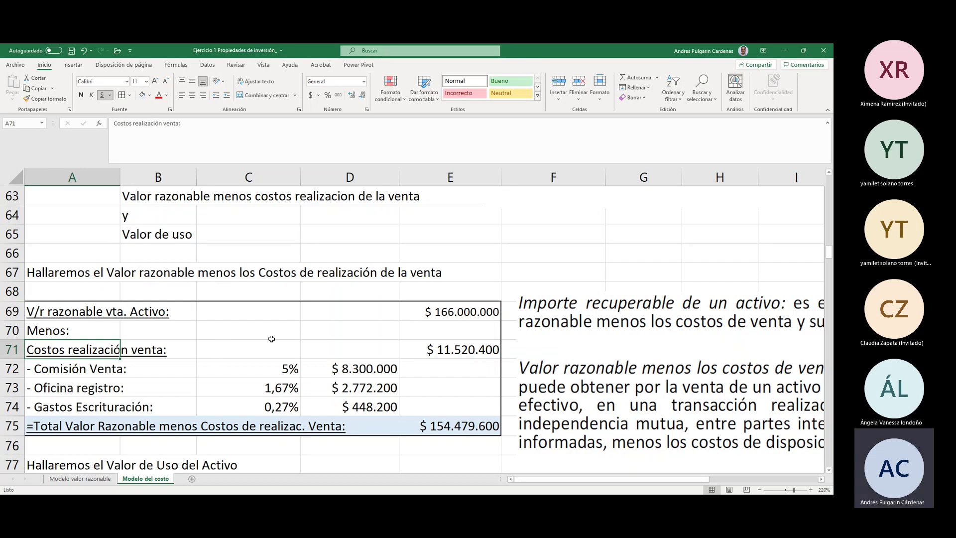
pyautogui.scroll(10, 272, 339)
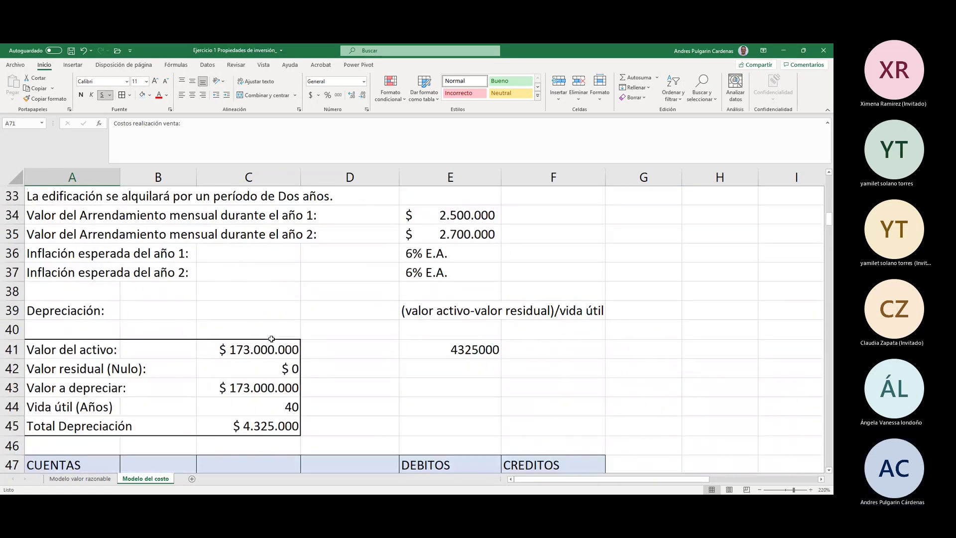
pyautogui.scroll(2, 271, 339)
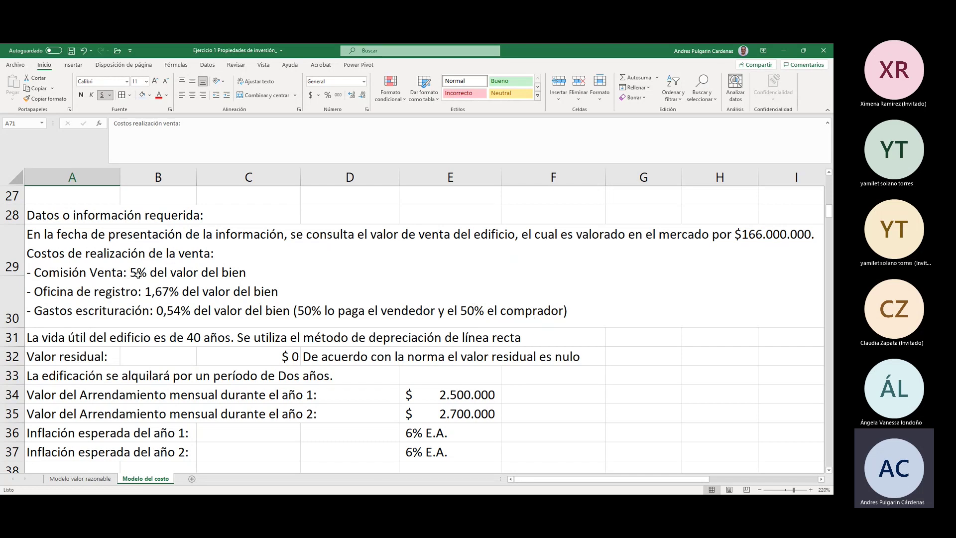
pyautogui.scroll(-5, 232, 354)
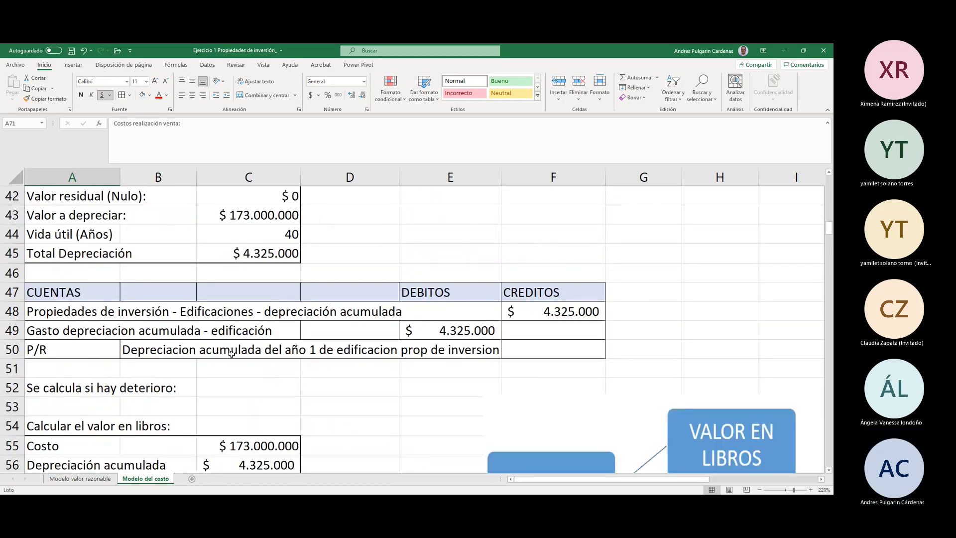
# Step: Return to the fair value table and check the Comisión Venta line and its percentage in C72
pyautogui.scroll(-8, 232, 355)
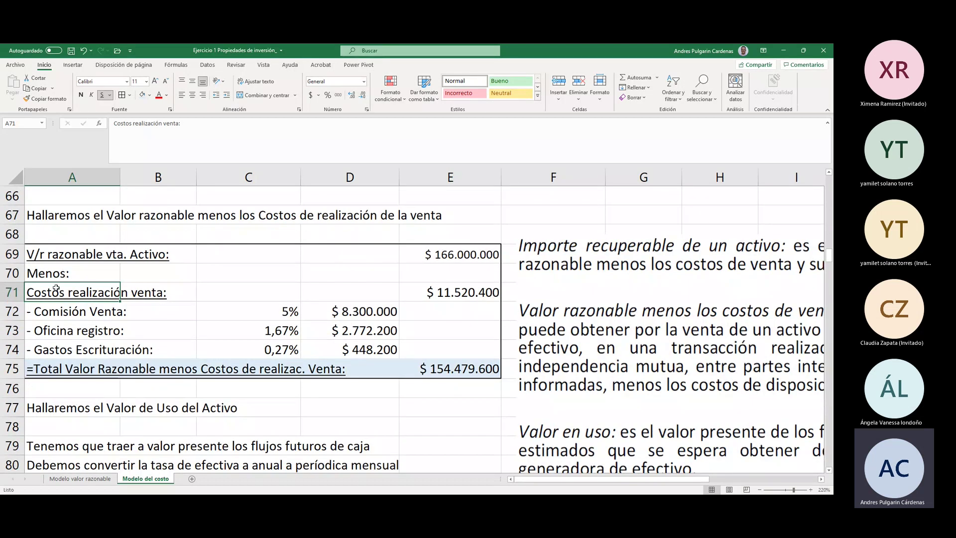
pyautogui.click(46, 314)
pyautogui.click(257, 311)
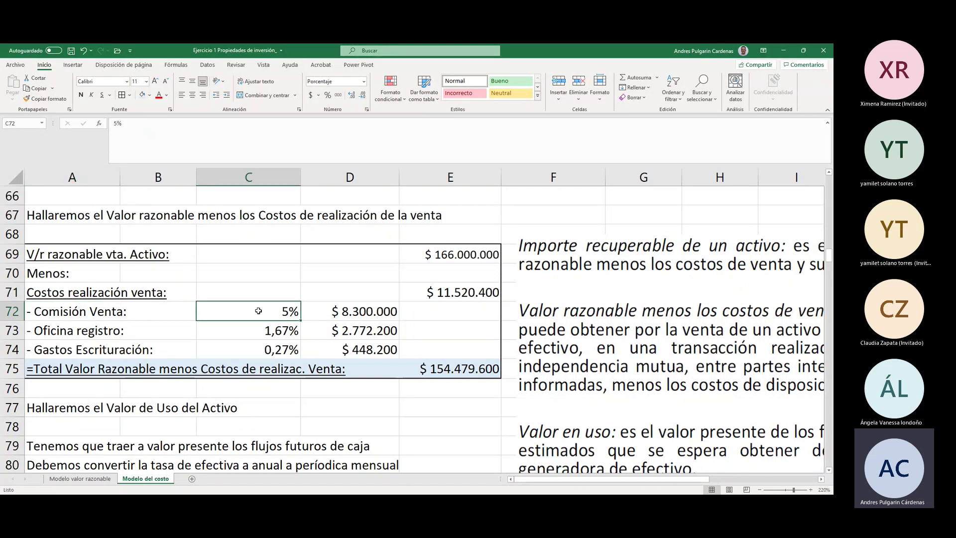
# Step: Compare the Oficina registro percentage in C73 with the registry rate given in Datos o información requerida
pyautogui.click(59, 331)
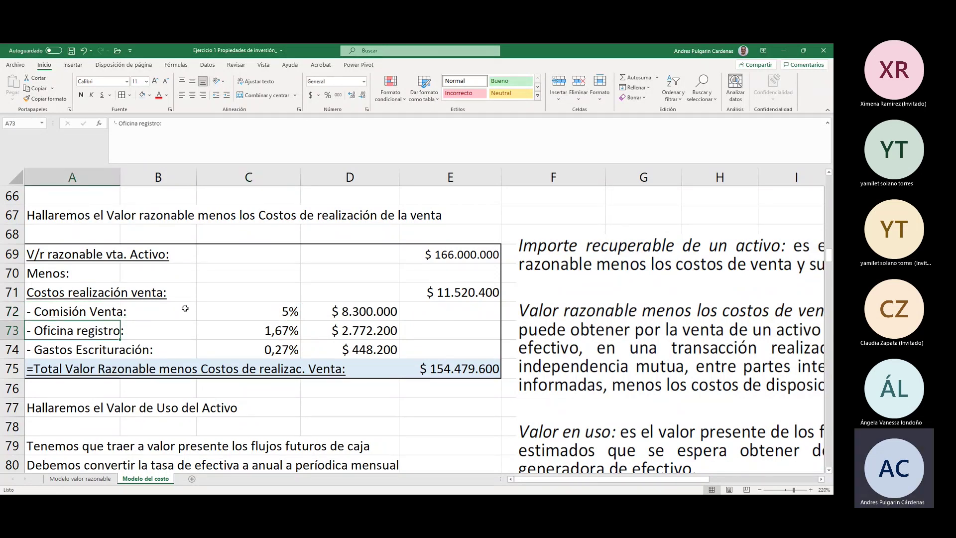
pyautogui.scroll(10, 184, 308)
pyautogui.scroll(3, 185, 308)
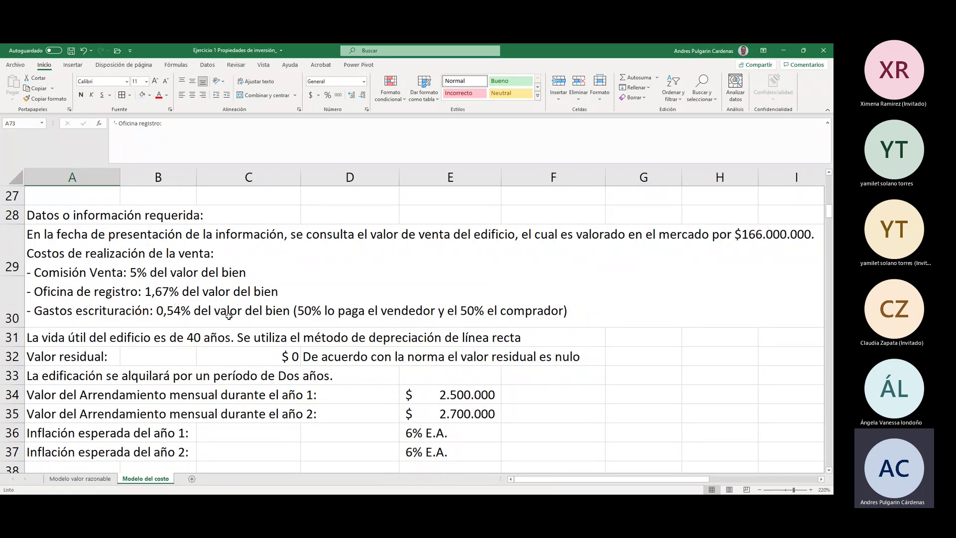
pyautogui.scroll(-7, 229, 316)
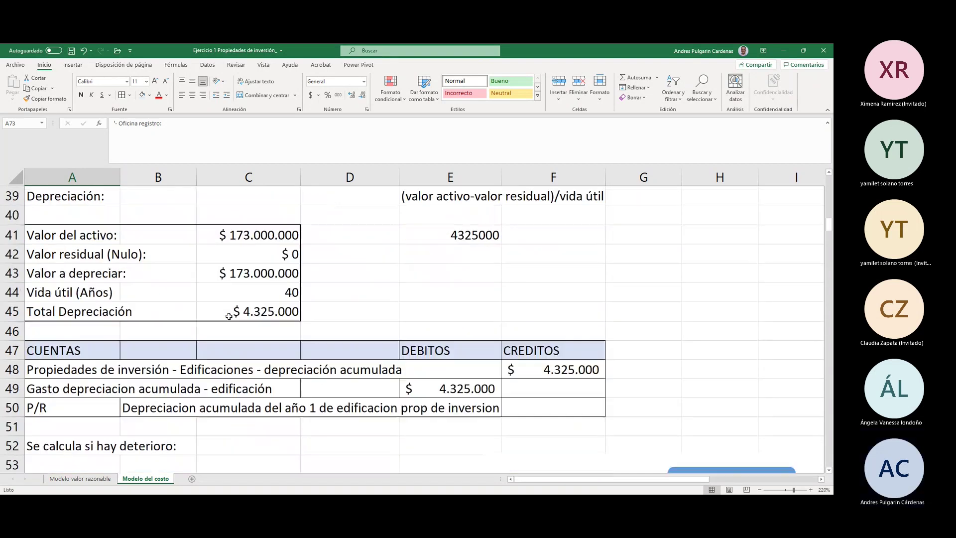
pyautogui.scroll(-6, 229, 316)
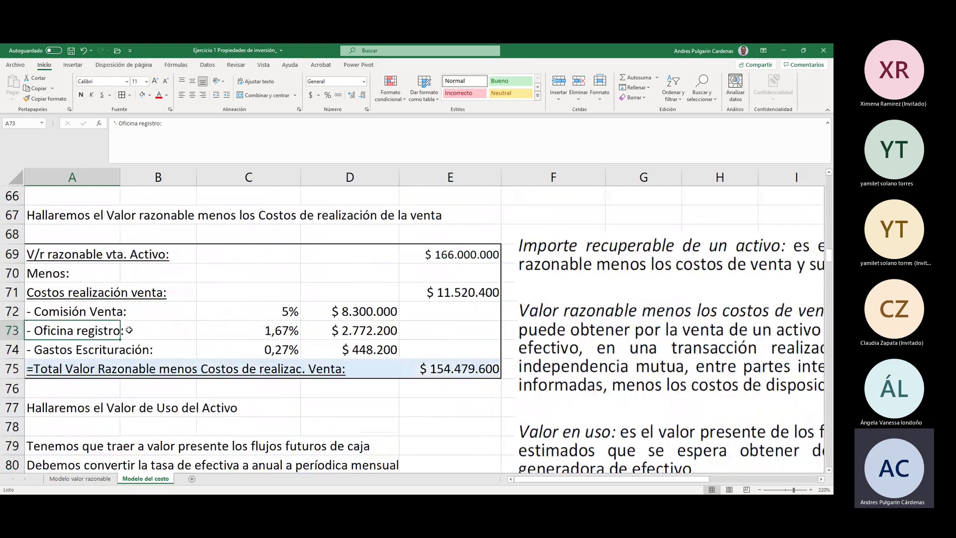
pyautogui.click(202, 331)
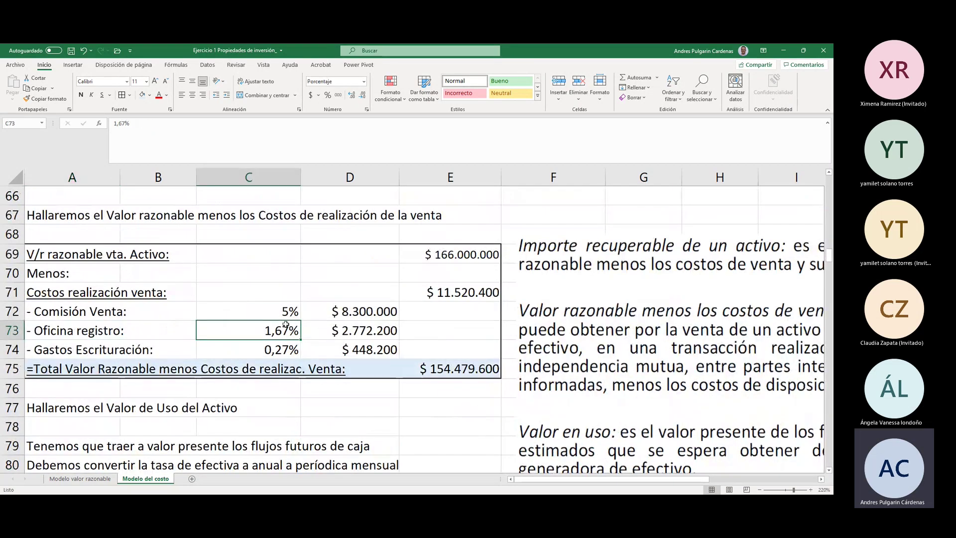
# Step: Inspect the formula behind the Gastos Escrituración percentage in C74, leaving it as it is
pyautogui.click(68, 351)
pyautogui.click(233, 350)
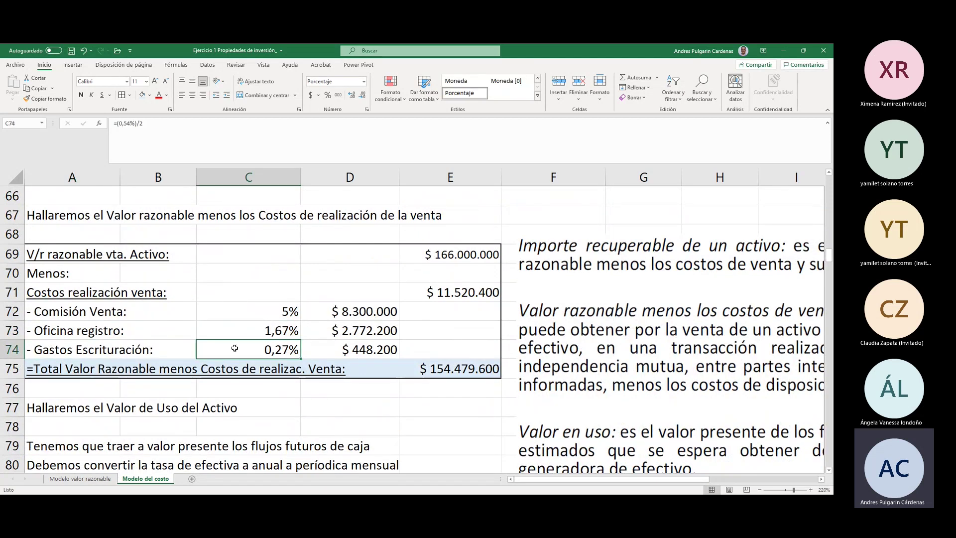
pyautogui.click(151, 125)
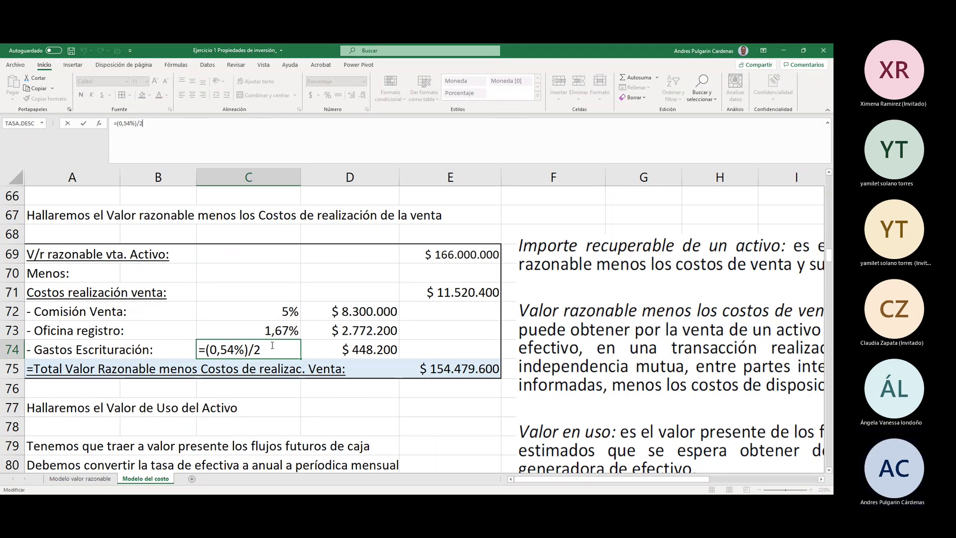
pyautogui.press('Return')
# Step: Cross-check the Comisión Venta amount by entering =E69*C72 in E72, and clear that test formula
pyautogui.click(340, 313)
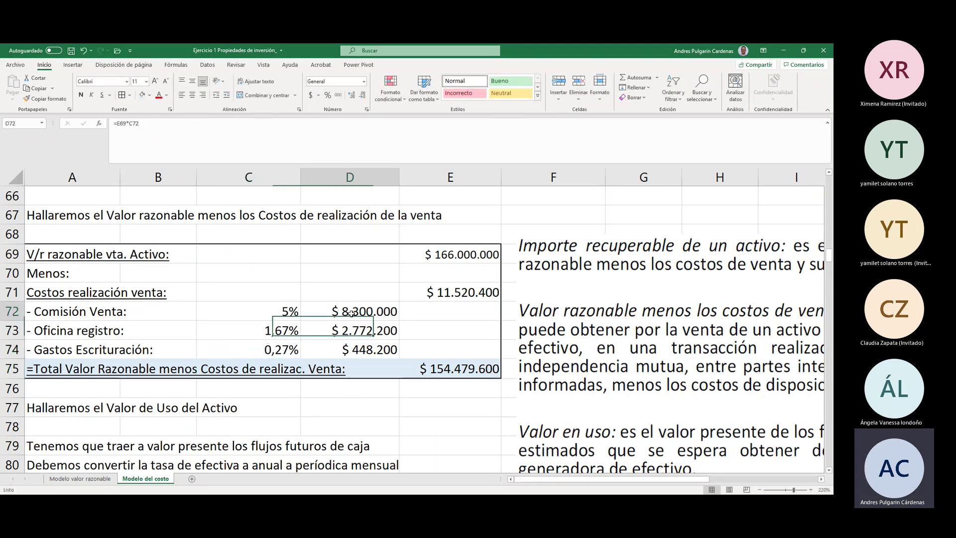
pyautogui.click(422, 310)
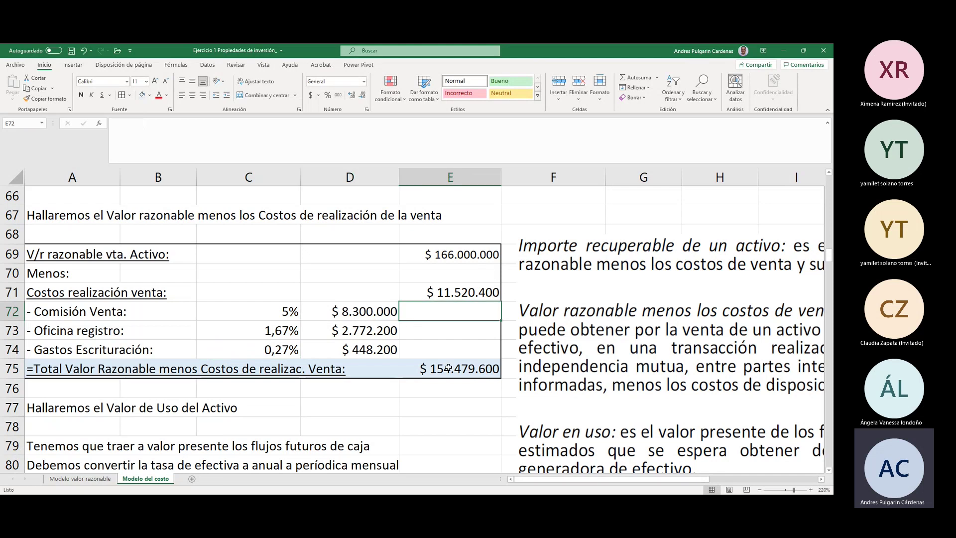
pyautogui.write('=')
pyautogui.click(437, 261)
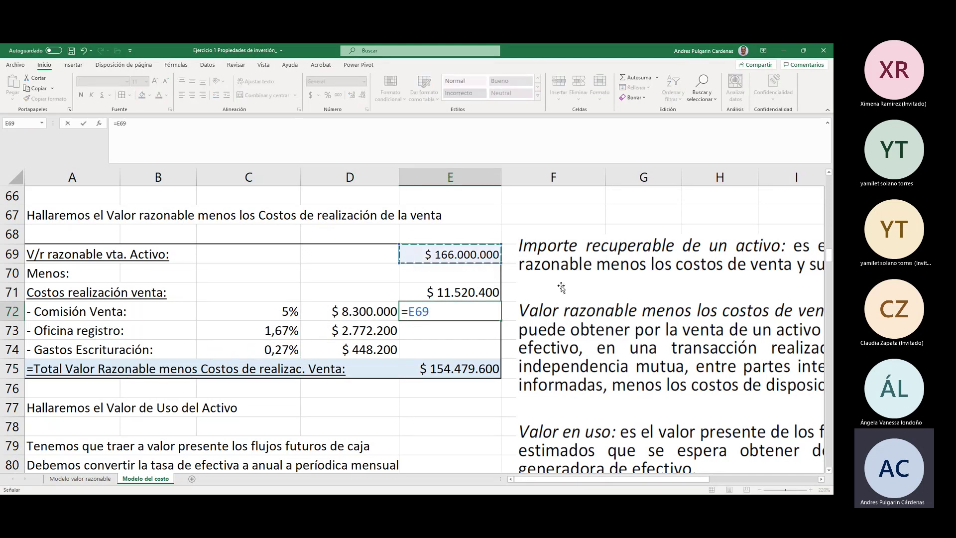
pyautogui.write('*')
pyautogui.click(274, 306)
pyautogui.hotkey('ctrl', 'Return')
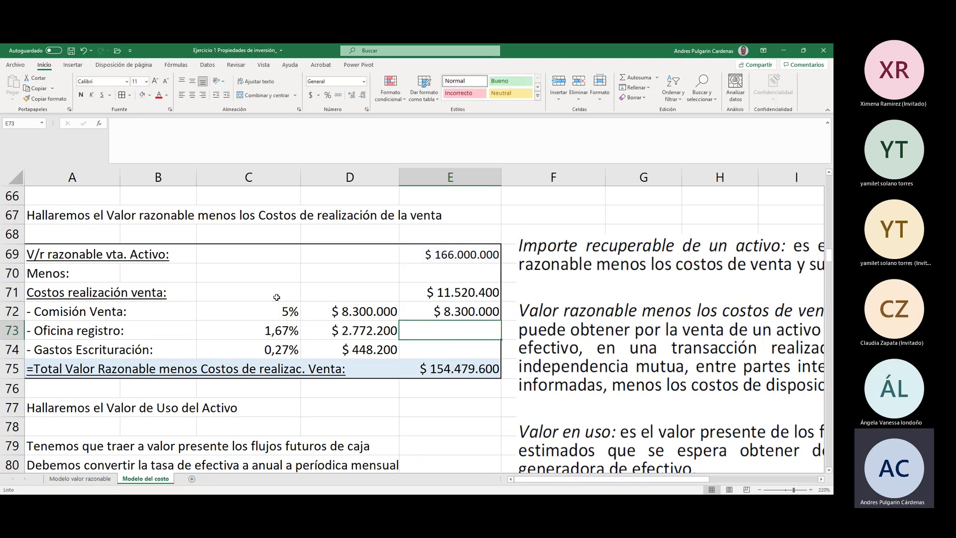
pyautogui.press('Delete')
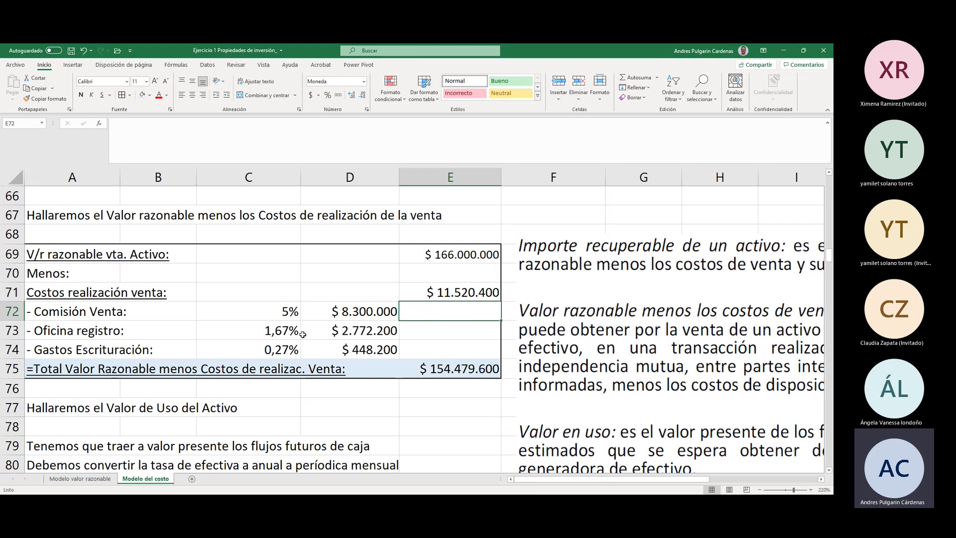
# Step: Cross-check the Oficina registro amount by entering =E69*C73 in E73, and clear that test formula
pyautogui.click(416, 331)
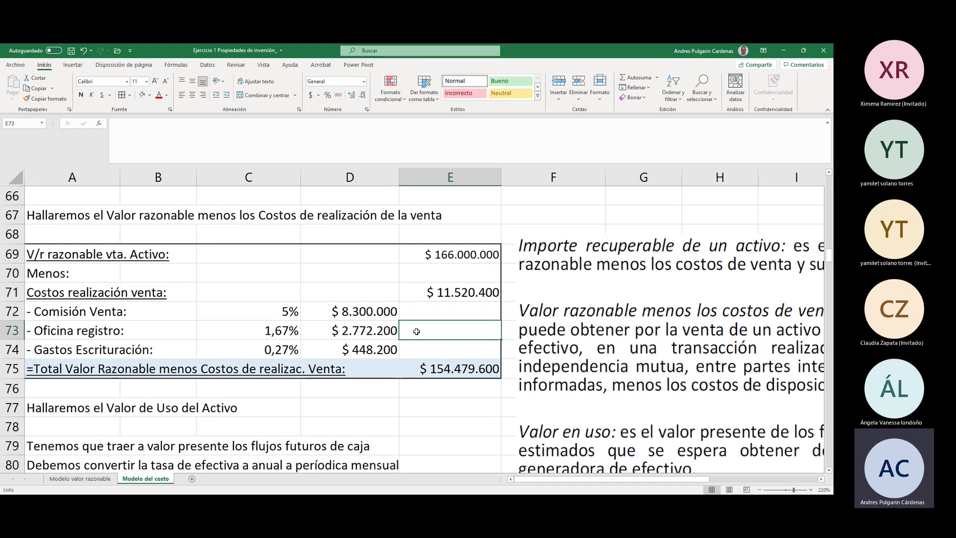
pyautogui.write('=')
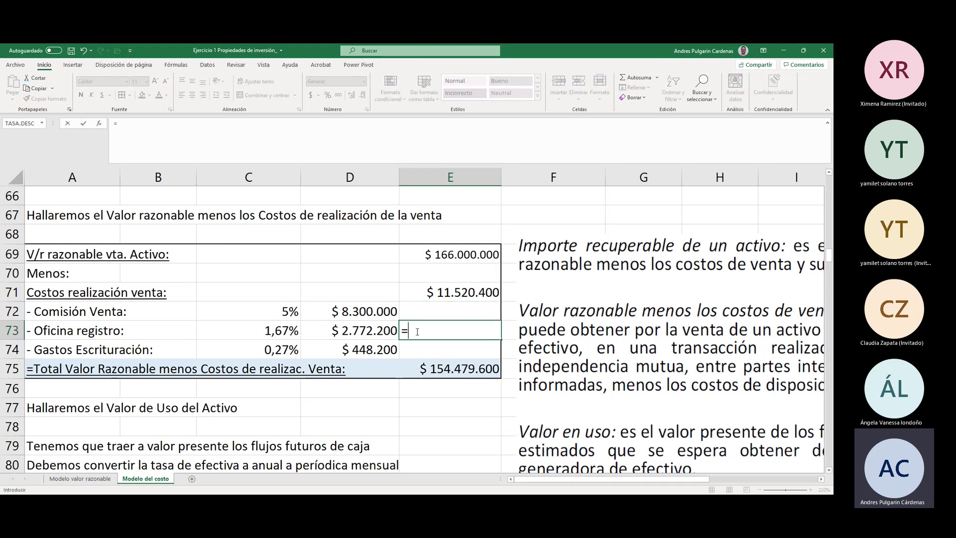
pyautogui.click(461, 252)
pyautogui.write('*')
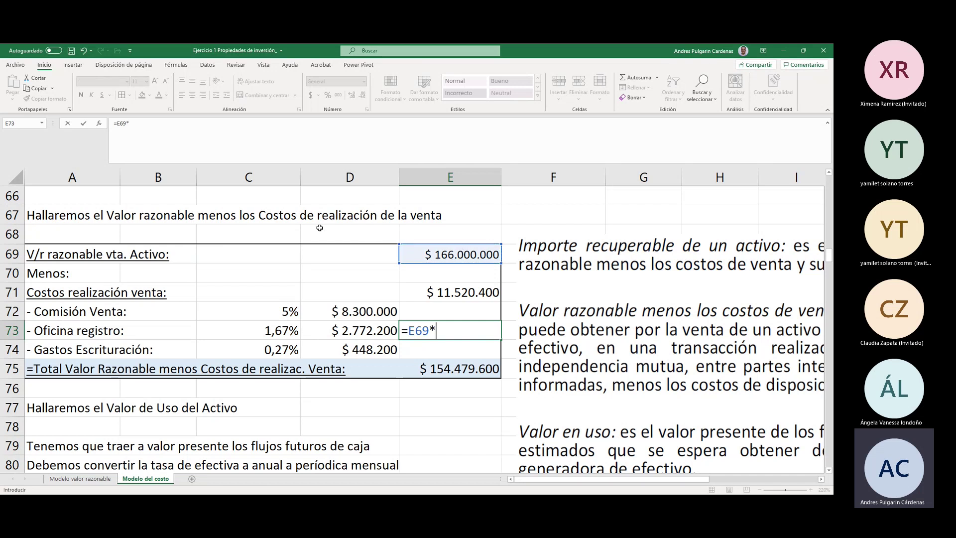
pyautogui.click(259, 332)
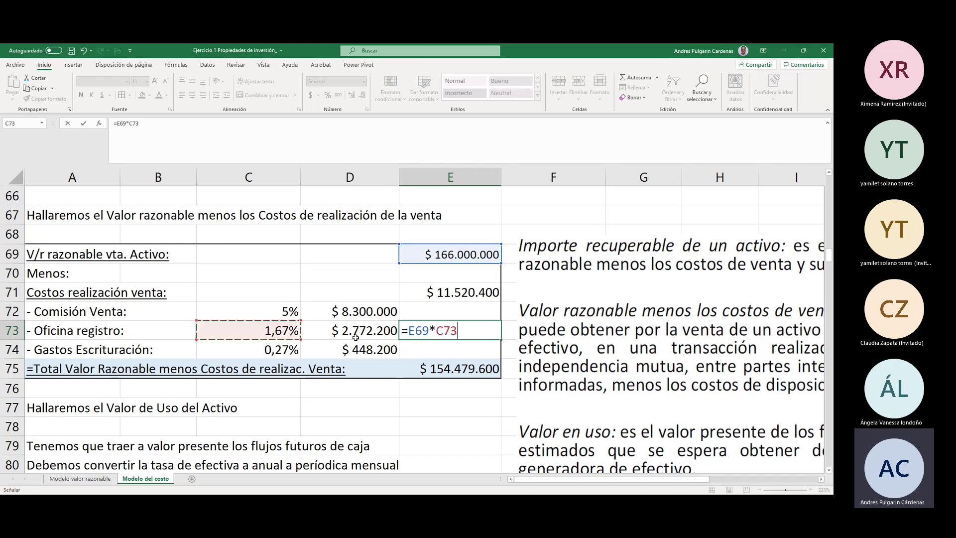
pyautogui.press('Return')
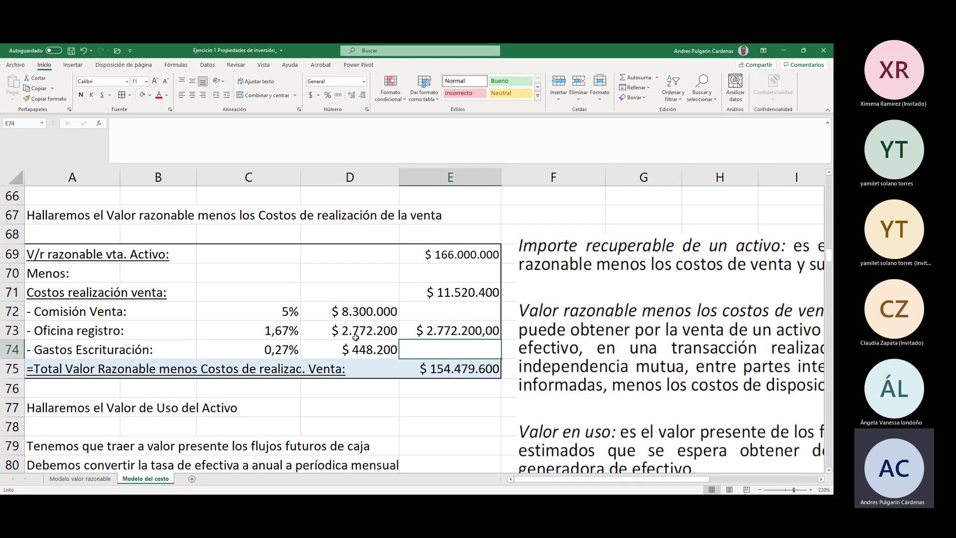
pyautogui.press('Up')
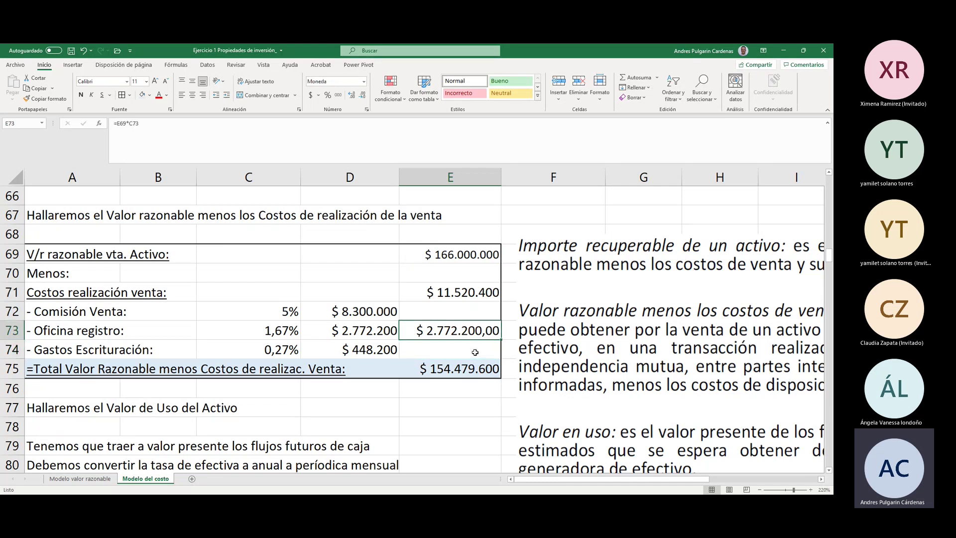
pyautogui.press('Delete')
# Step: Cross-check the Gastos Escrituración amount by entering =E69*C74 in E74, and clear that test formula
pyautogui.click(417, 347)
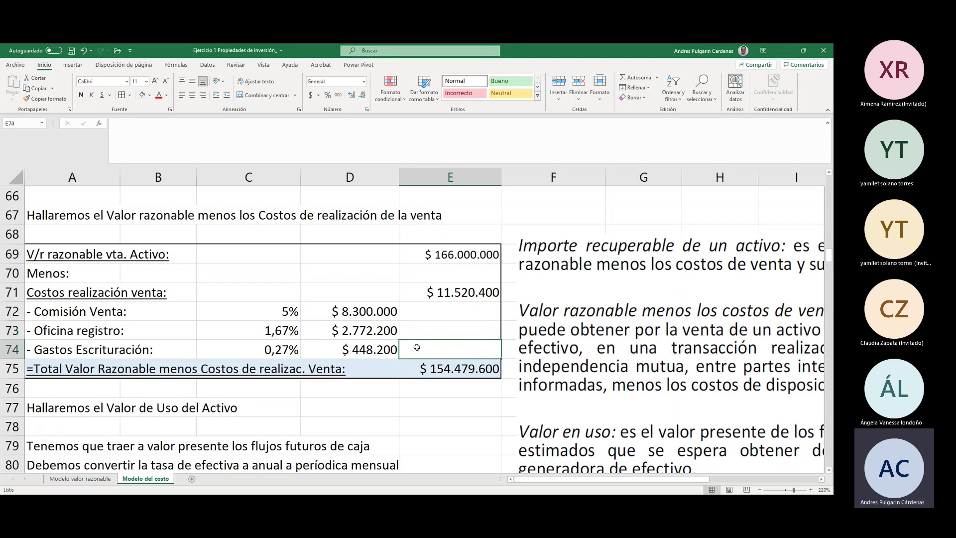
pyautogui.click(277, 350)
pyautogui.click(418, 350)
pyautogui.write('=')
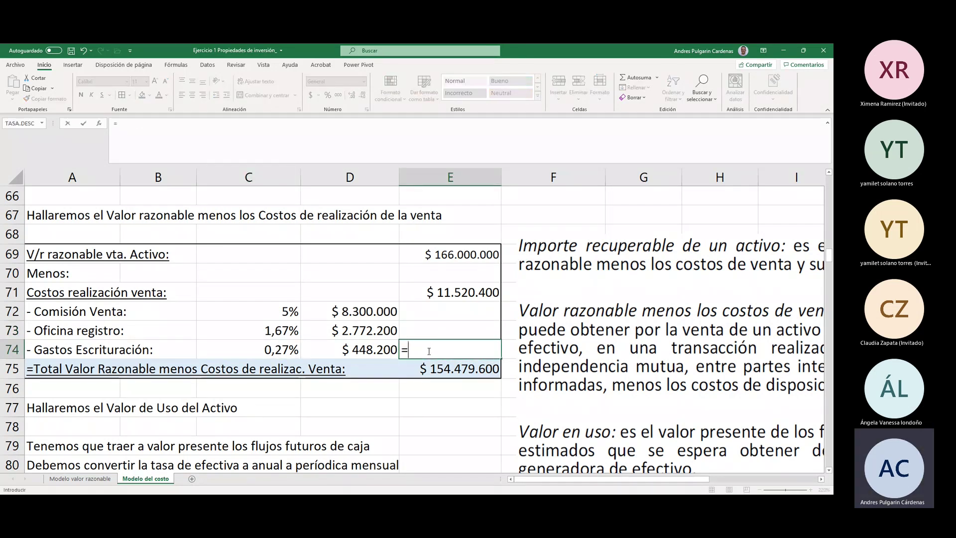
pyautogui.click(455, 256)
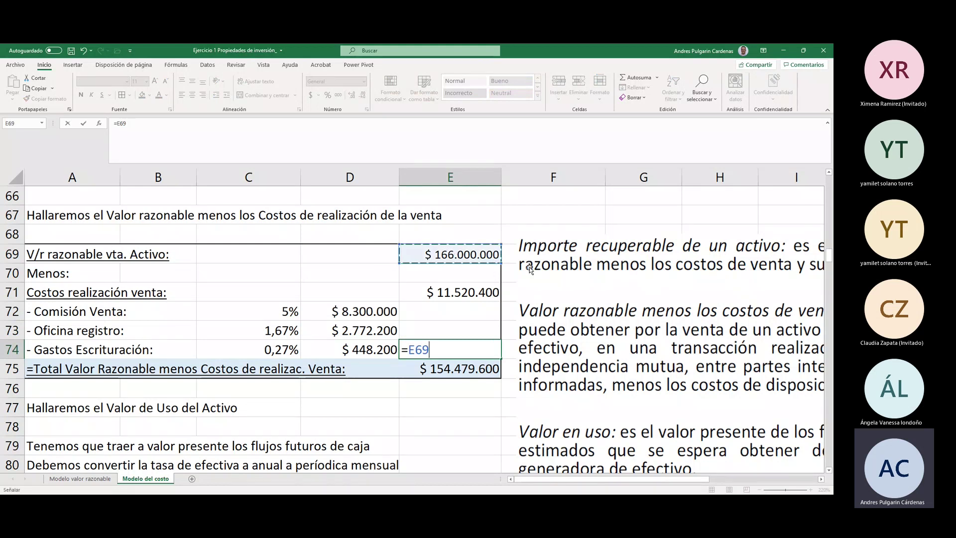
pyautogui.write('*')
pyautogui.click(290, 352)
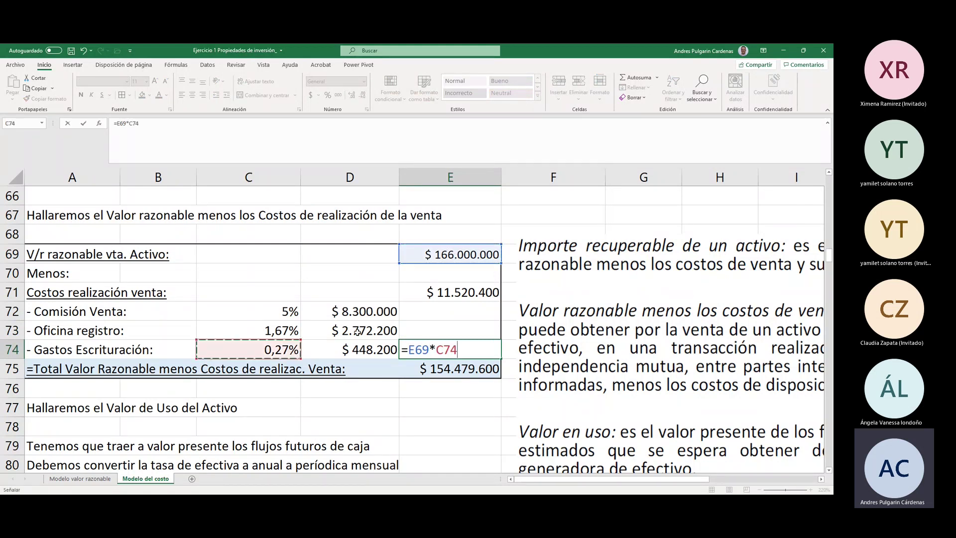
pyautogui.press('Return')
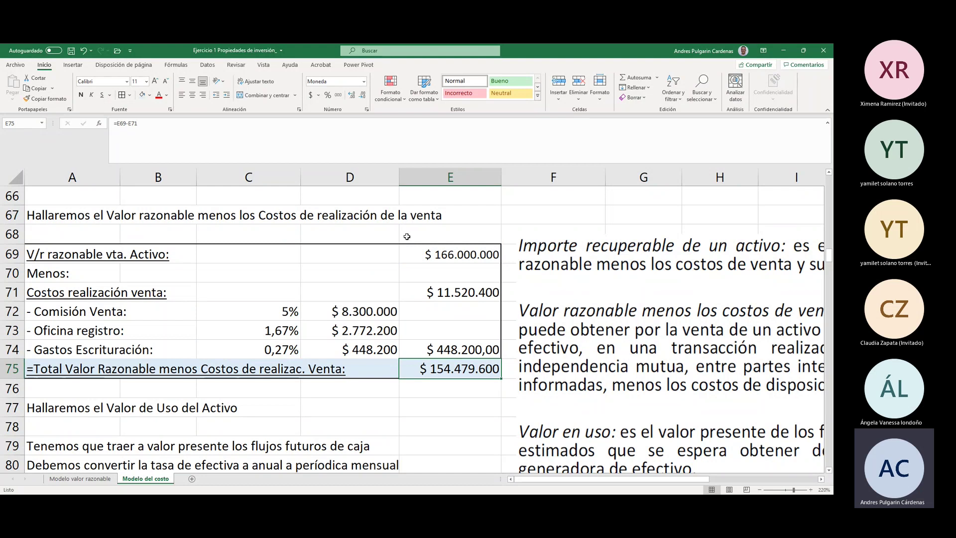
pyautogui.press('Up')
pyautogui.press('Delete')
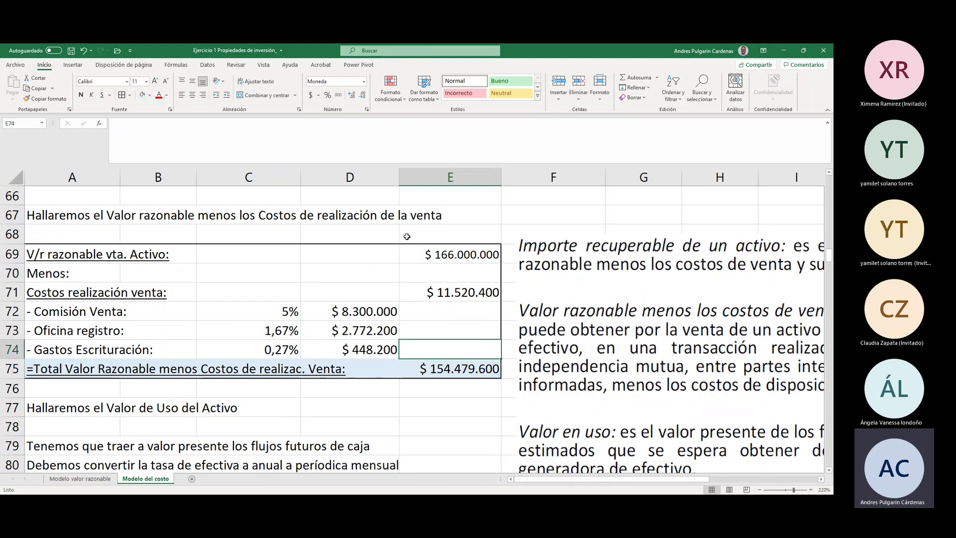
# Step: Cross-check the Costos realización venta total in E71 by entering =D72+D73+D74 in E72, and clear that test formula
pyautogui.moveTo(333, 311); pyautogui.dragTo(323, 342)
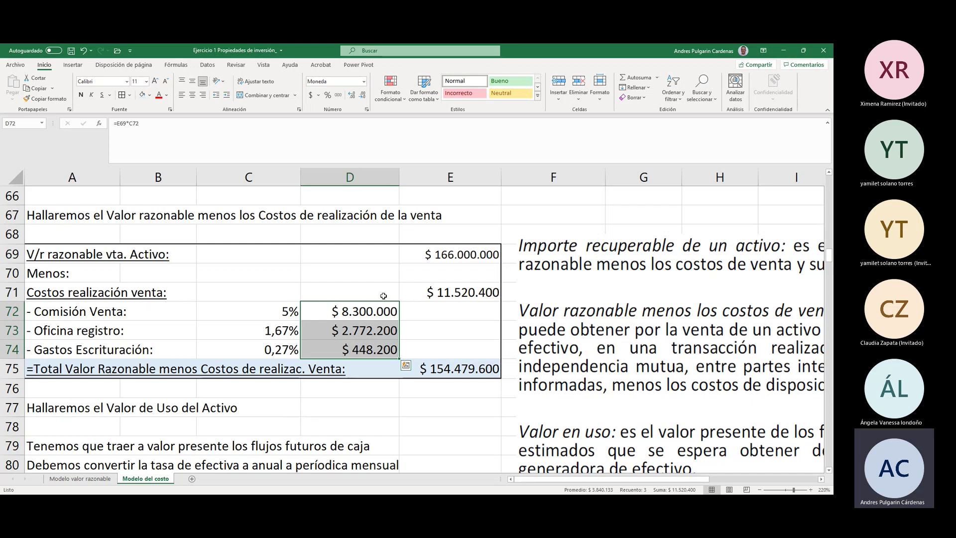
pyautogui.click(447, 292)
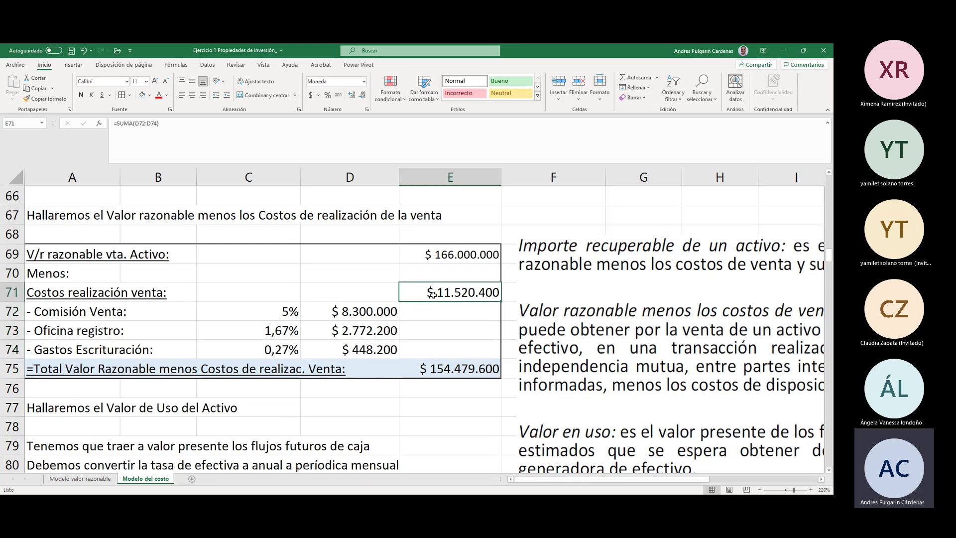
pyautogui.click(469, 310)
pyautogui.write('=')
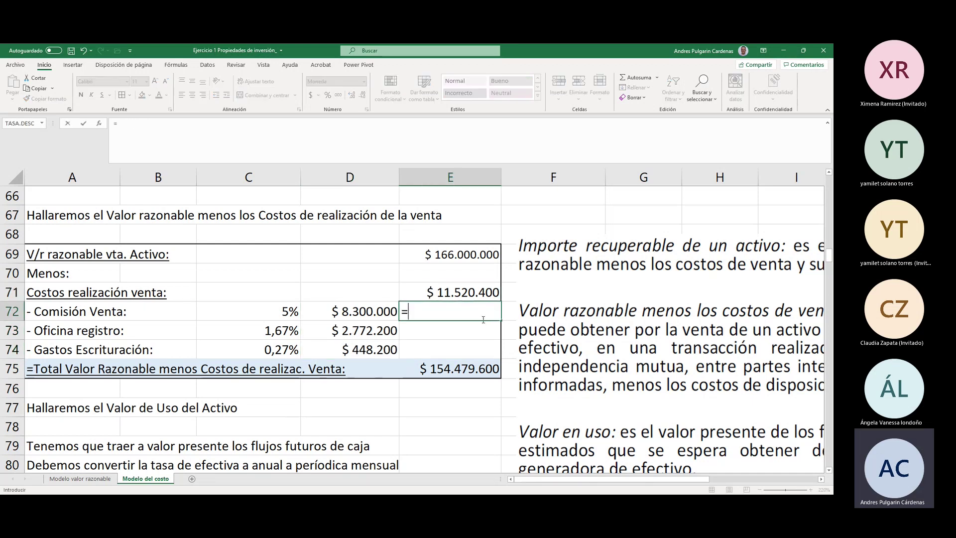
pyautogui.click(347, 312)
pyautogui.write('+')
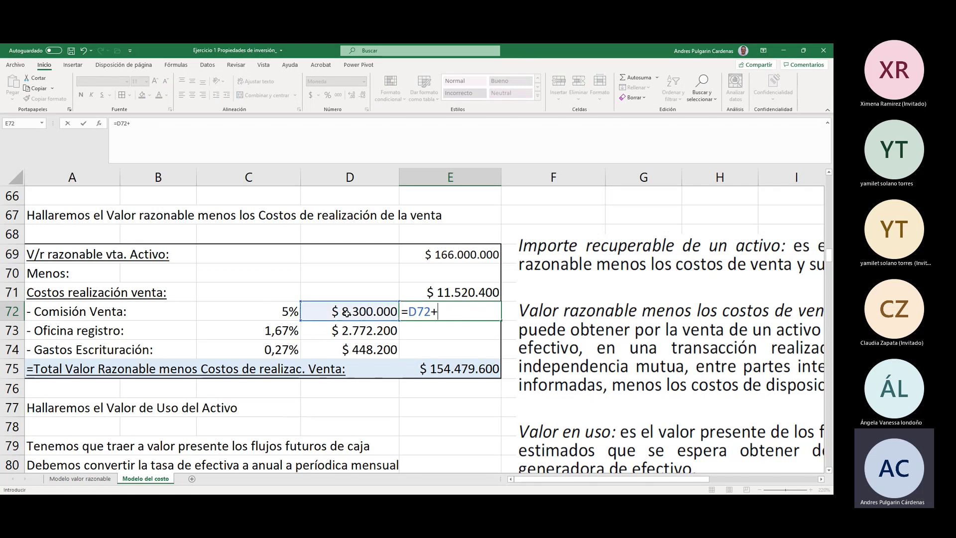
pyautogui.click(354, 330)
pyautogui.write('+')
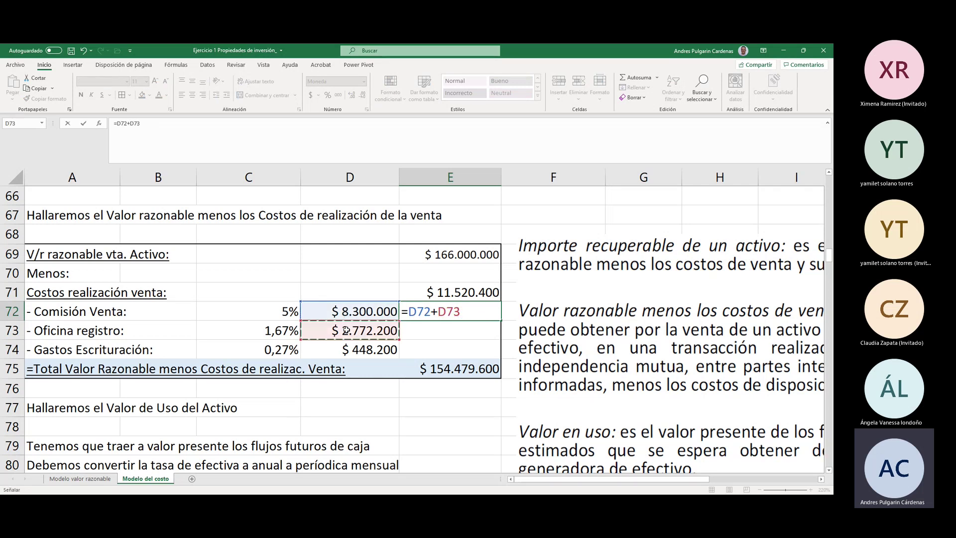
pyautogui.click(335, 348)
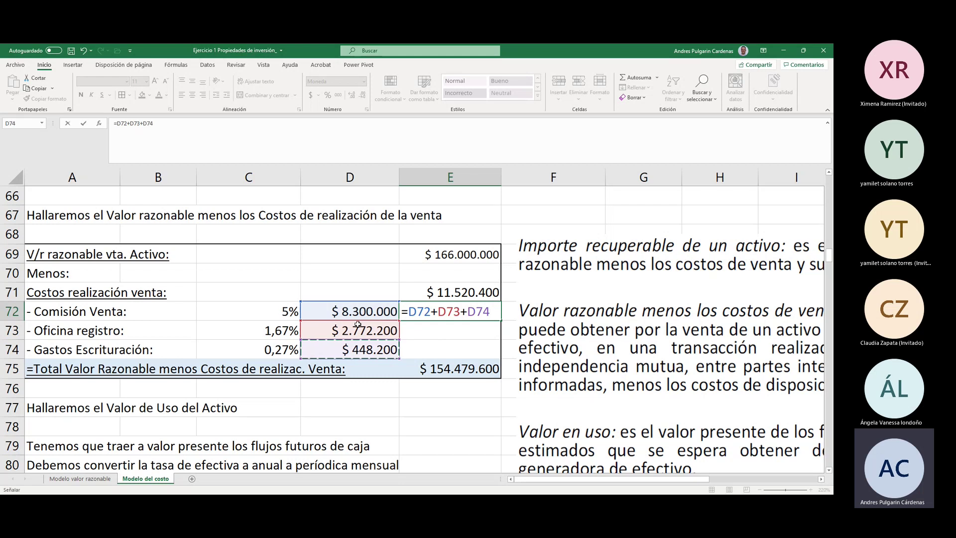
pyautogui.press('Return')
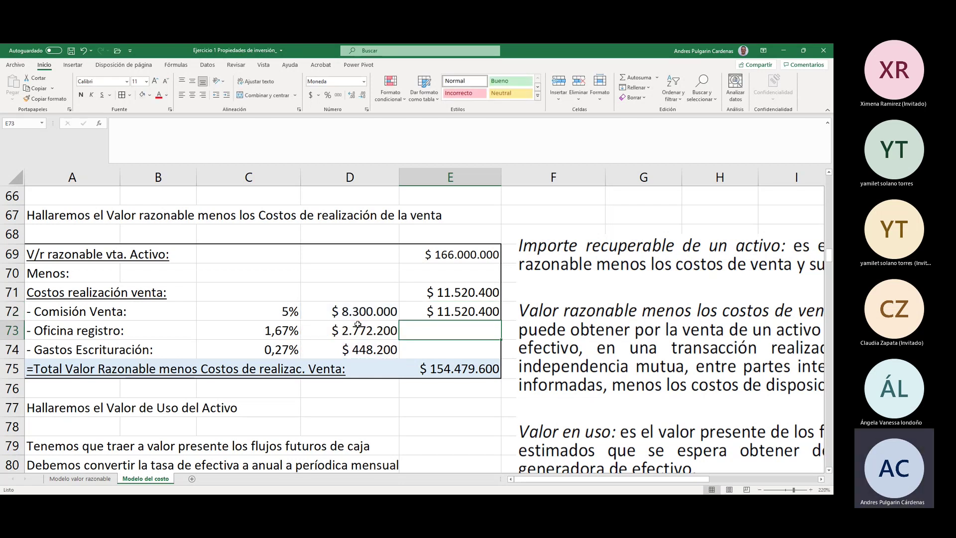
pyautogui.press('Up')
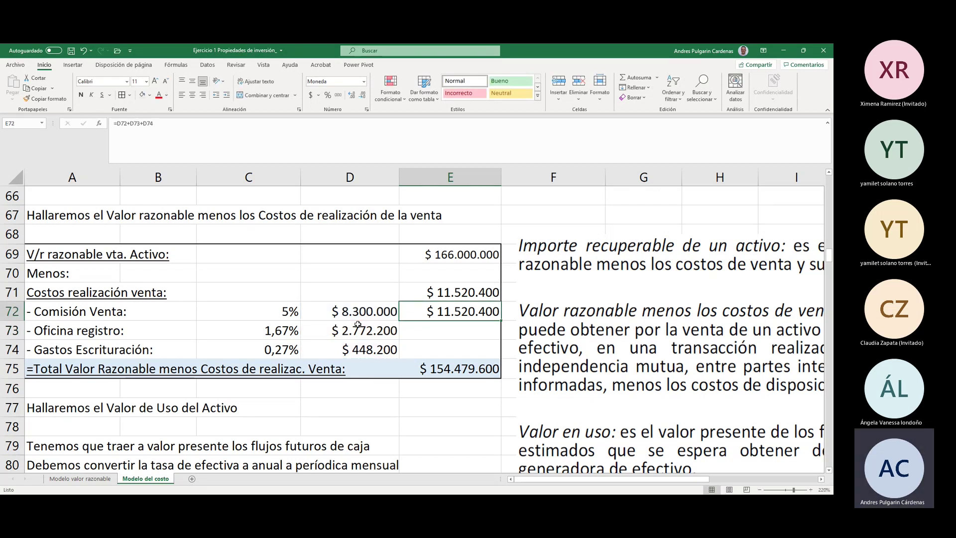
pyautogui.press('Delete')
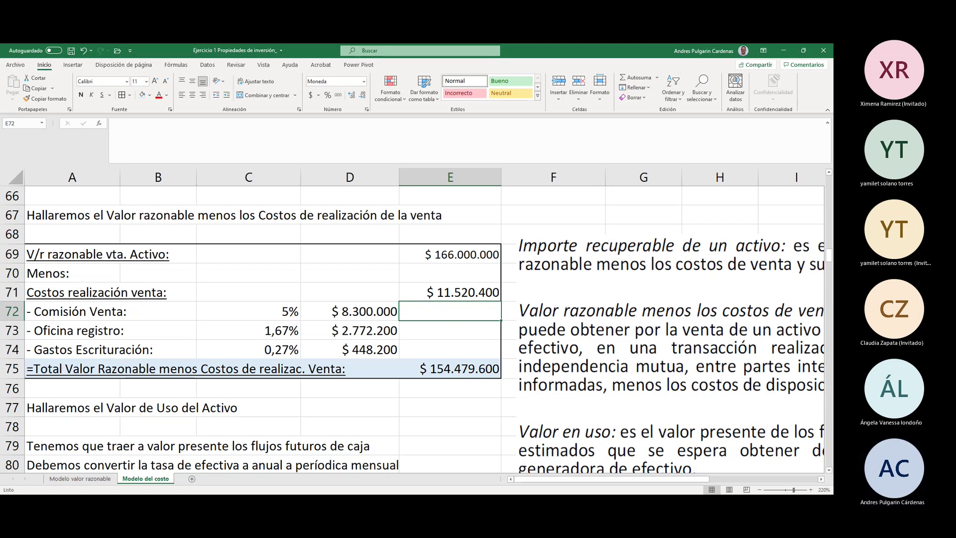
# Step: Review the fair value in E69, the selling costs in E71 and the total formula in E75
pyautogui.click(422, 292)
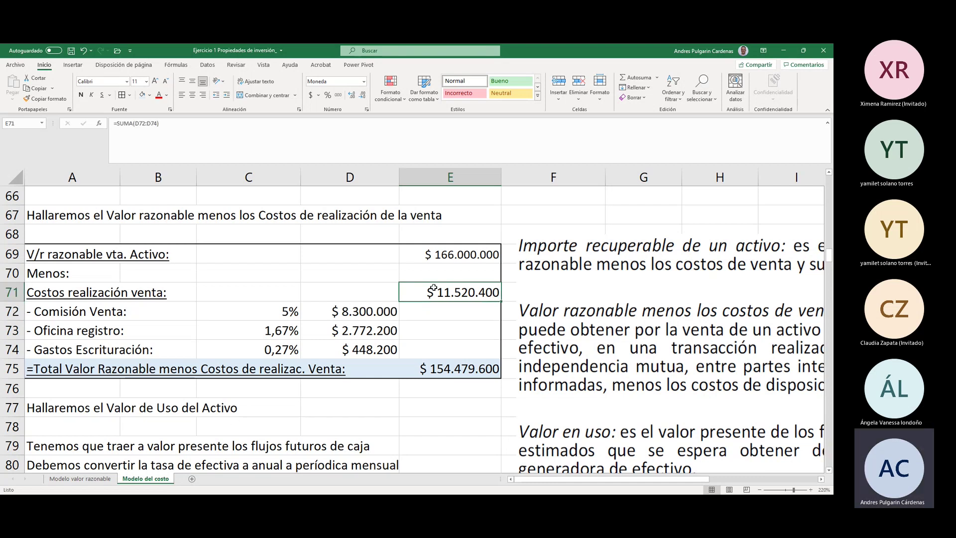
pyautogui.click(446, 254)
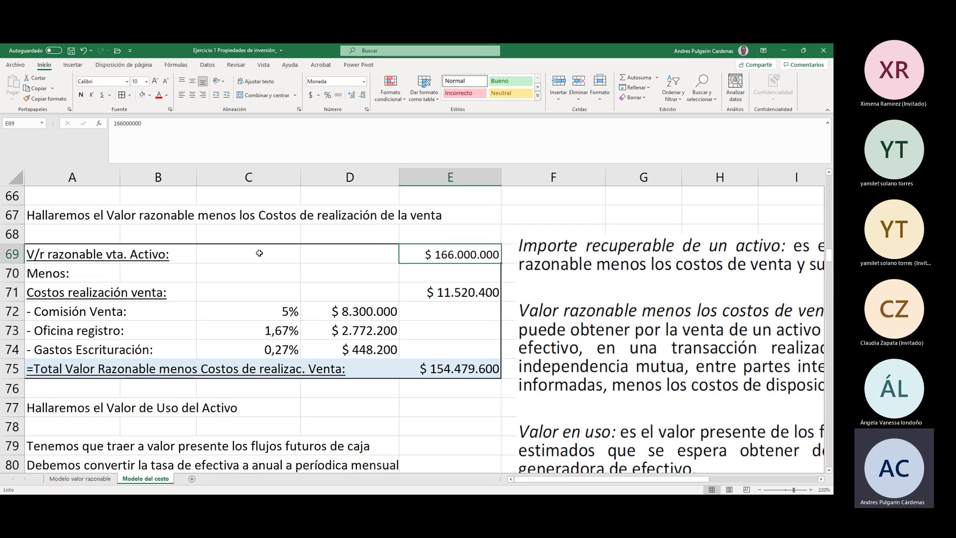
pyautogui.click(442, 293)
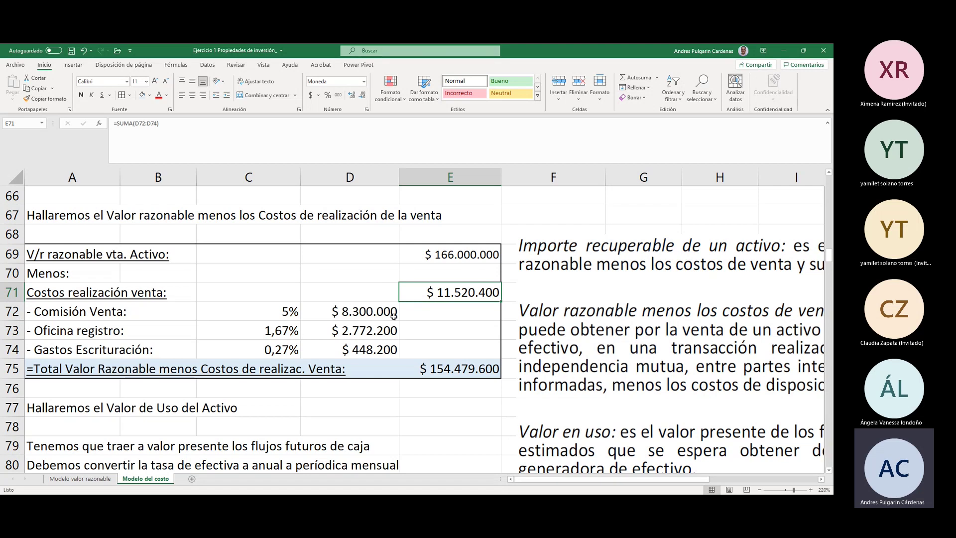
pyautogui.press('Down')
pyautogui.click(469, 369)
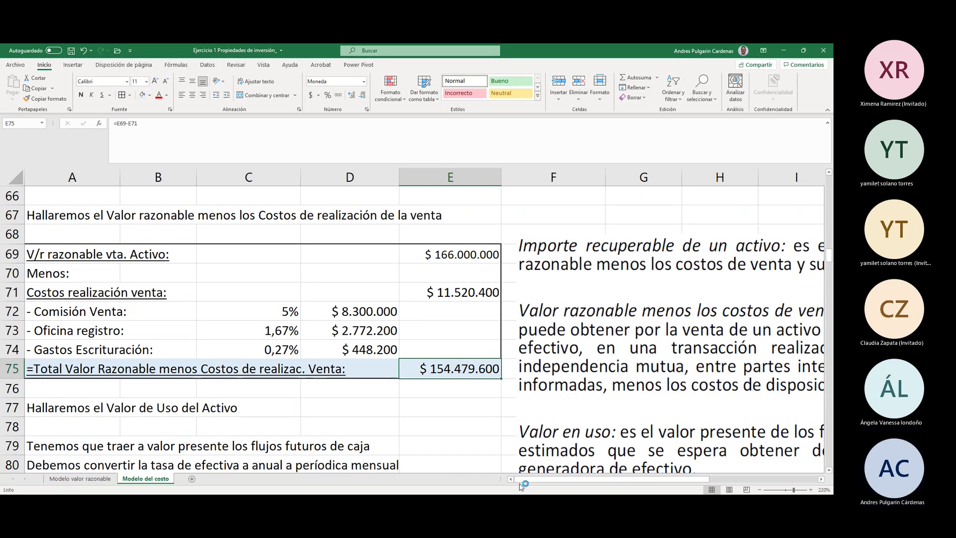
# Step: Relate the row 75 total to the VR – CRV and VALOR DE USO branches of the DETERIORO diagram
pyautogui.moveTo(546, 484); pyautogui.dragTo(618, 486)
pyautogui.scroll(6, 604, 349)
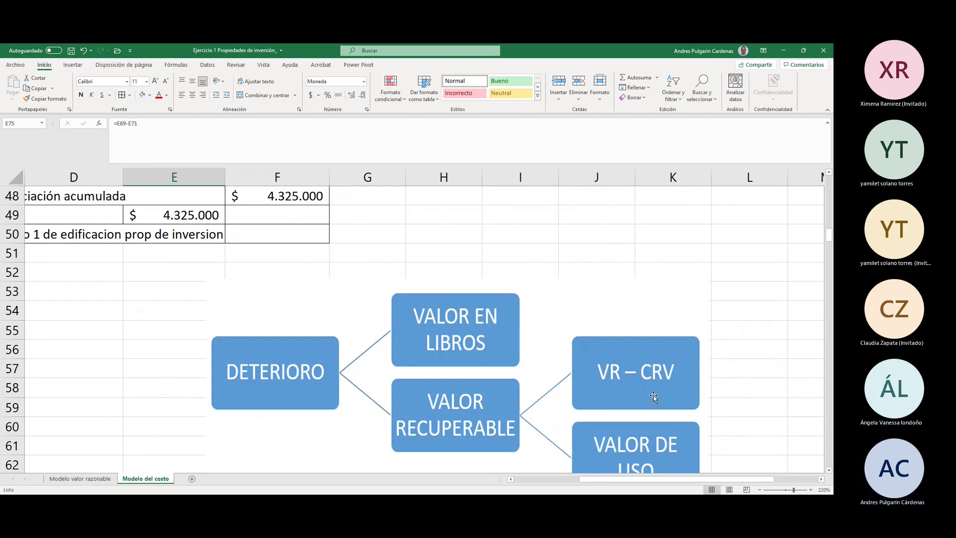
pyautogui.moveTo(643, 478); pyautogui.dragTo(578, 479)
pyautogui.scroll(-3, 383, 419)
pyautogui.scroll(-3, 383, 420)
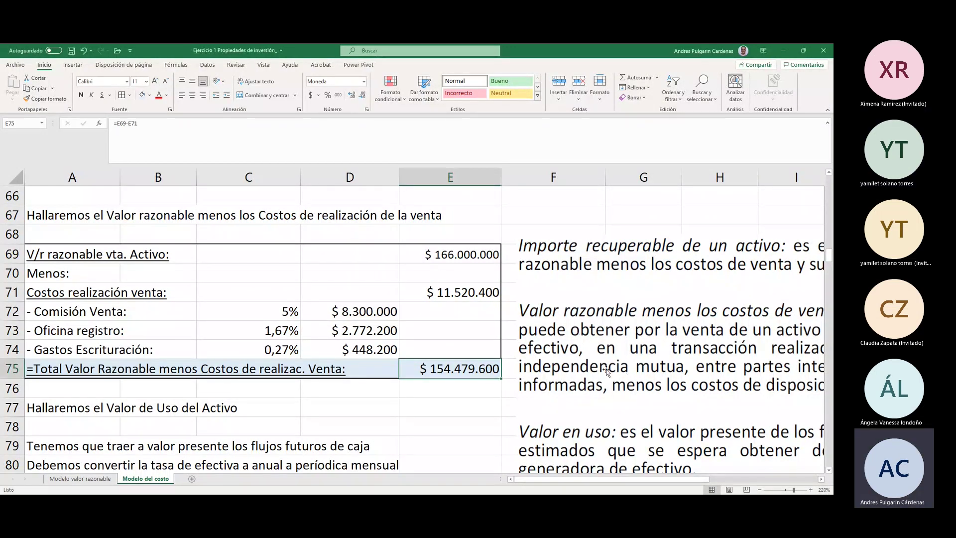
pyautogui.moveTo(612, 480); pyautogui.dragTo(657, 481)
pyautogui.scroll(4, 653, 434)
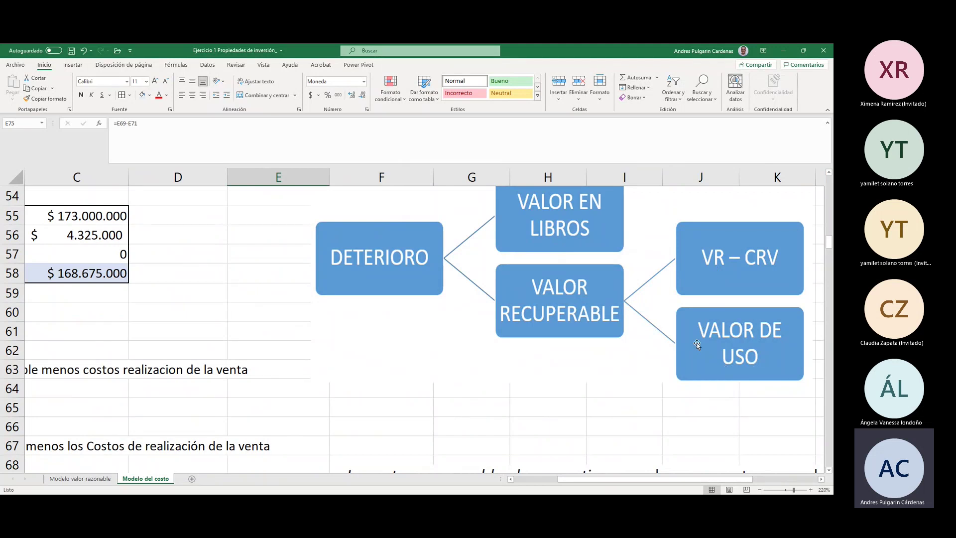
# Step: Read the Valor en uso definition beside the calculation and revisit the book value and recoverable value sections
pyautogui.moveTo(725, 478); pyautogui.dragTo(661, 442)
pyautogui.scroll(-5, 660, 443)
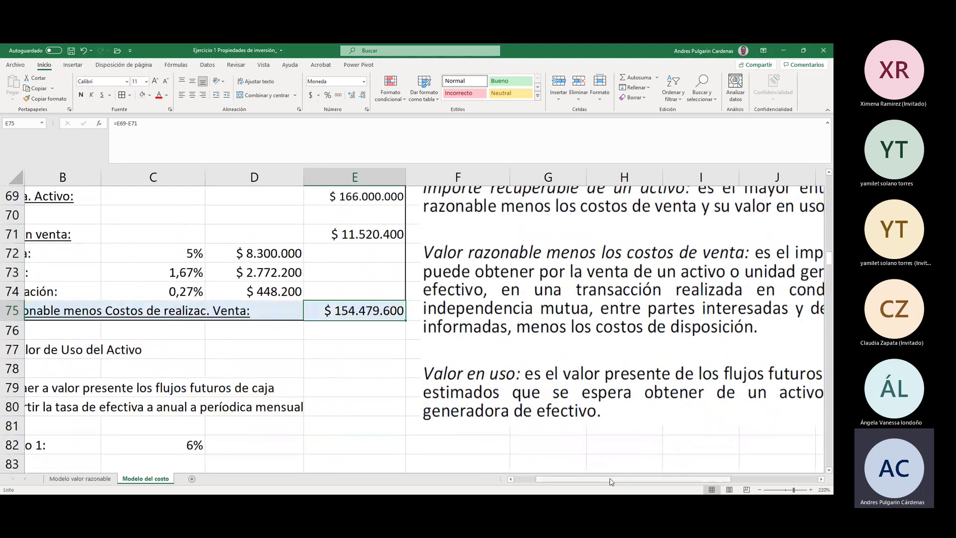
pyautogui.hscroll(3, 598, 469)
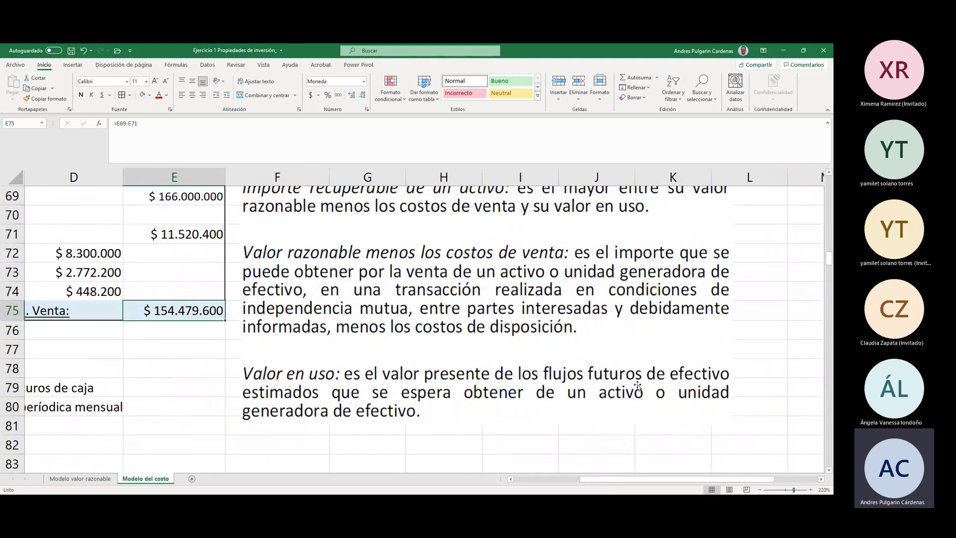
pyautogui.moveTo(596, 480); pyautogui.dragTo(520, 481)
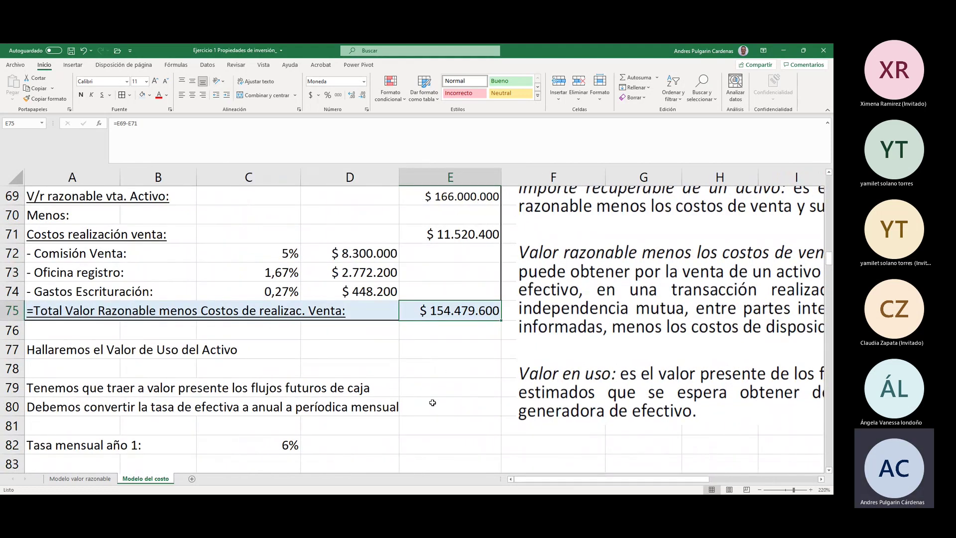
pyautogui.scroll(1, 433, 403)
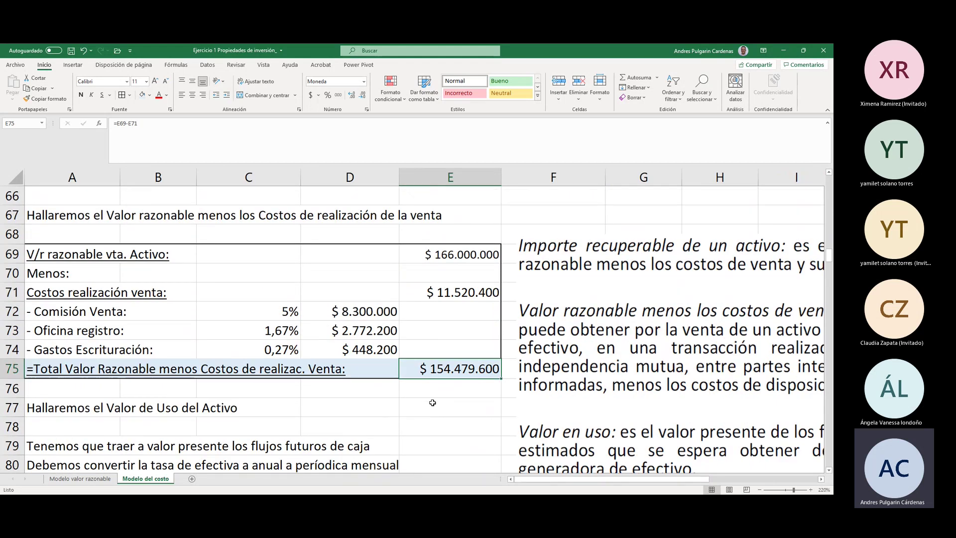
pyautogui.scroll(6, 432, 402)
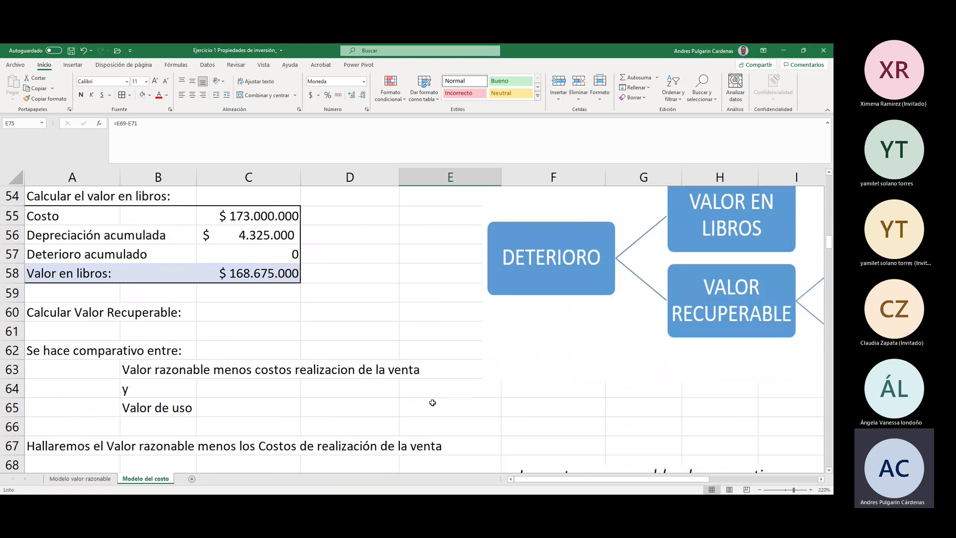
pyautogui.scroll(-7, 432, 403)
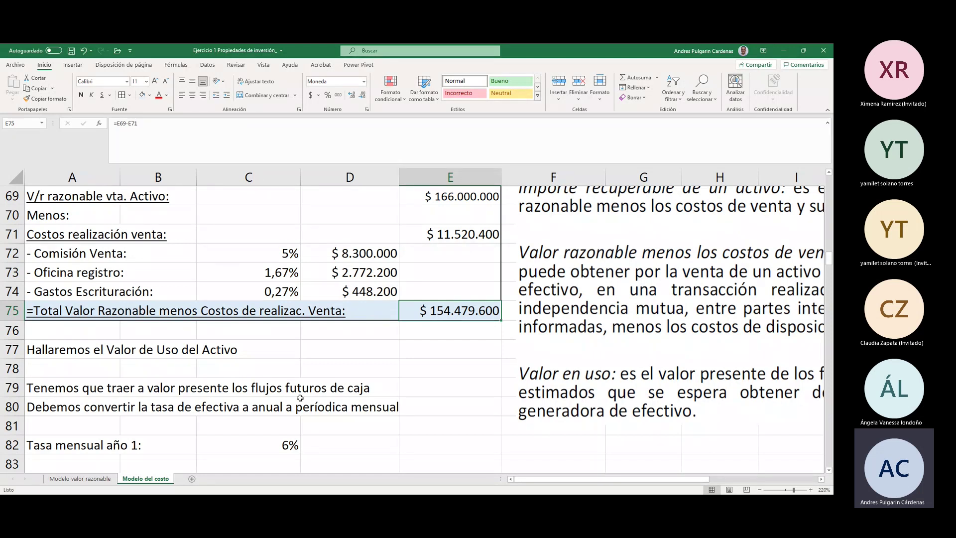
# Step: Examine the two-year rental term, monthly rents and expected inflation for years 1 and 2 in rows 33 to 37
pyautogui.scroll(9, 301, 398)
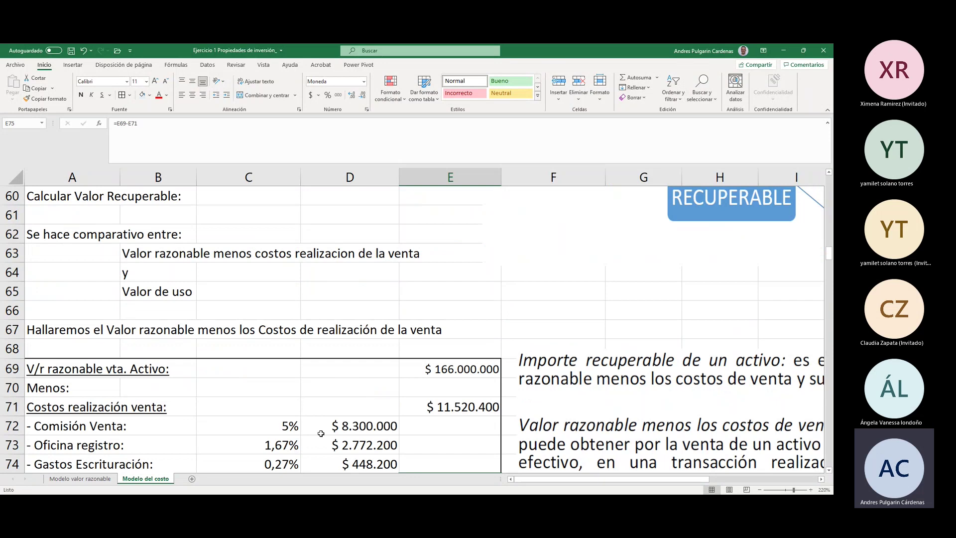
pyautogui.scroll(5, 321, 433)
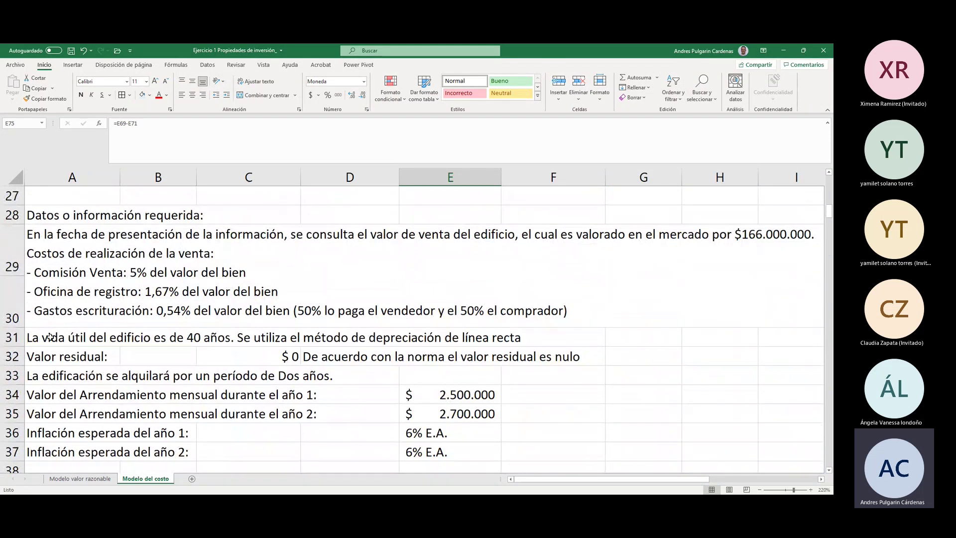
pyautogui.moveTo(57, 376); pyautogui.dragTo(325, 377)
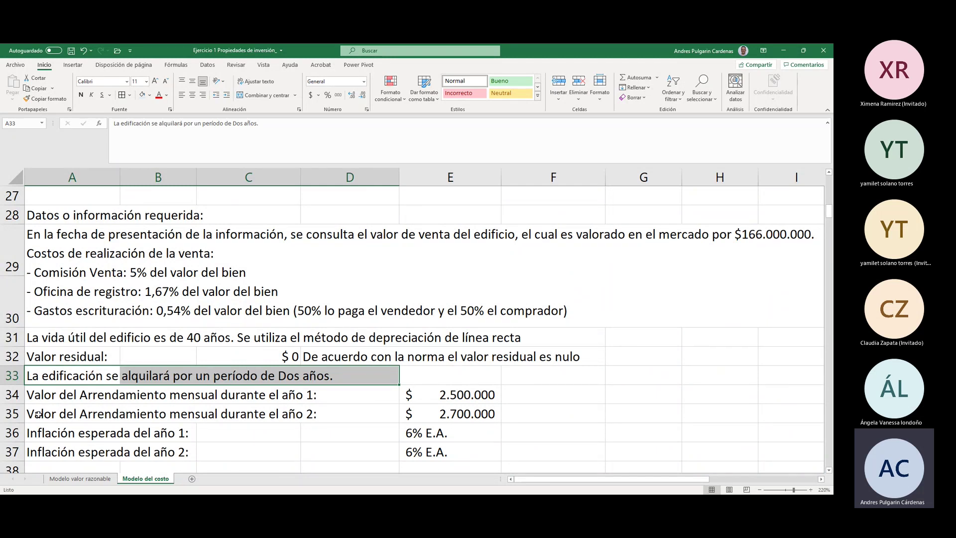
pyautogui.click(48, 400)
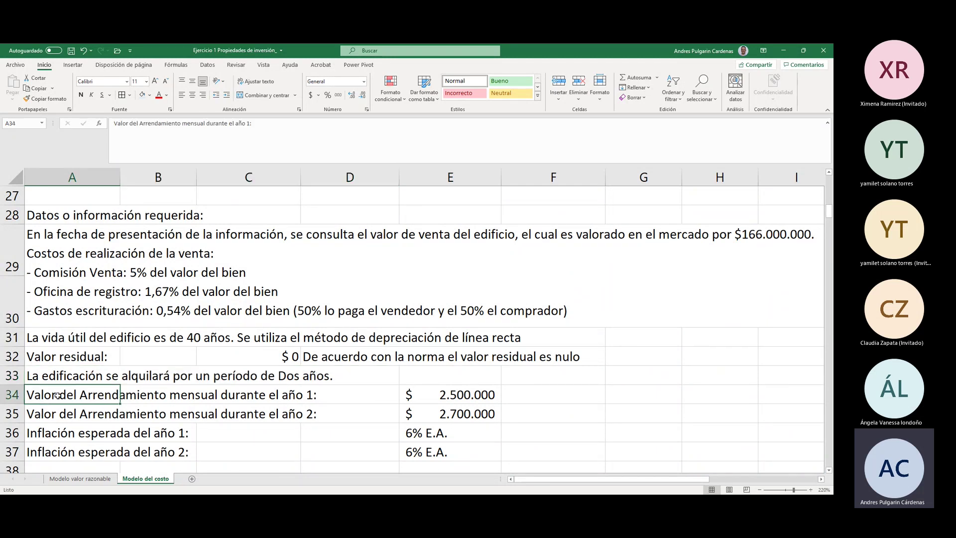
pyautogui.click(472, 398)
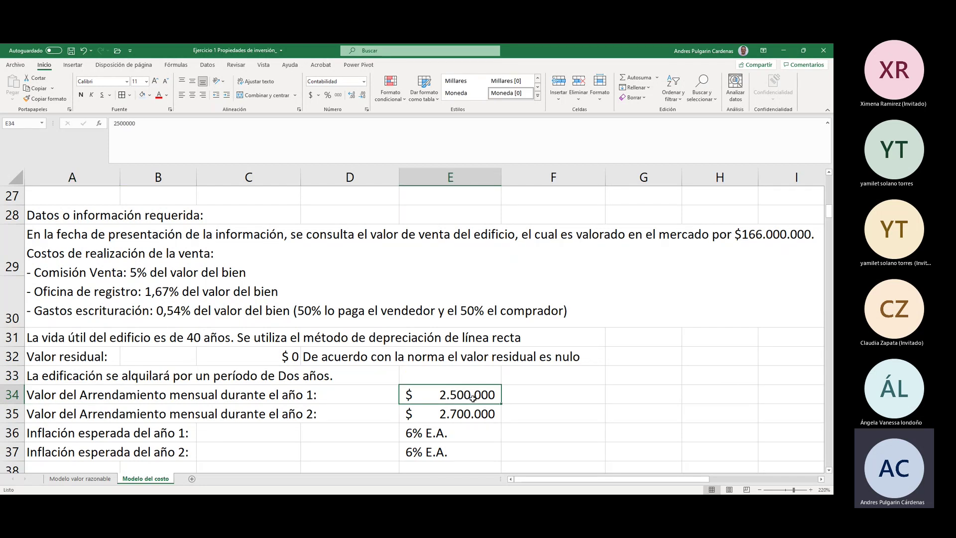
pyautogui.click(72, 416)
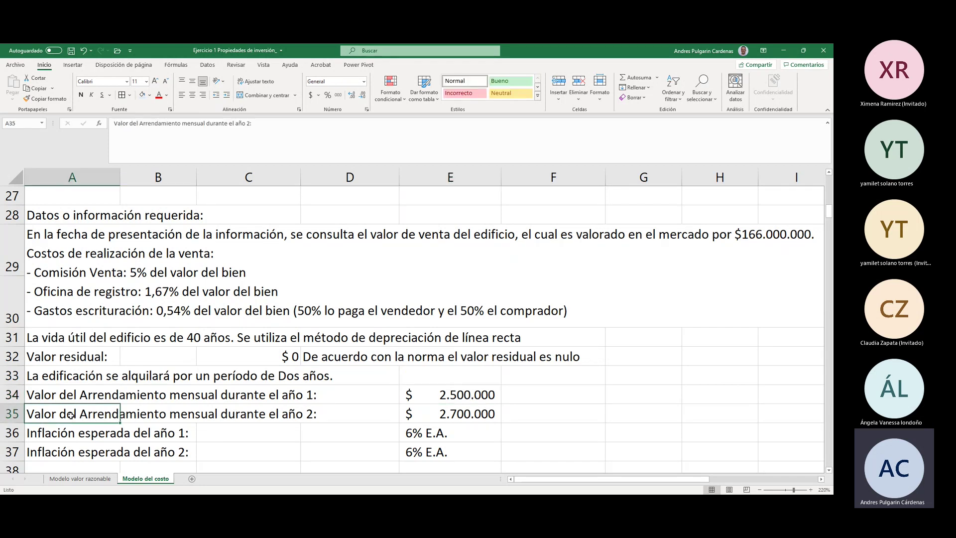
pyautogui.click(444, 413)
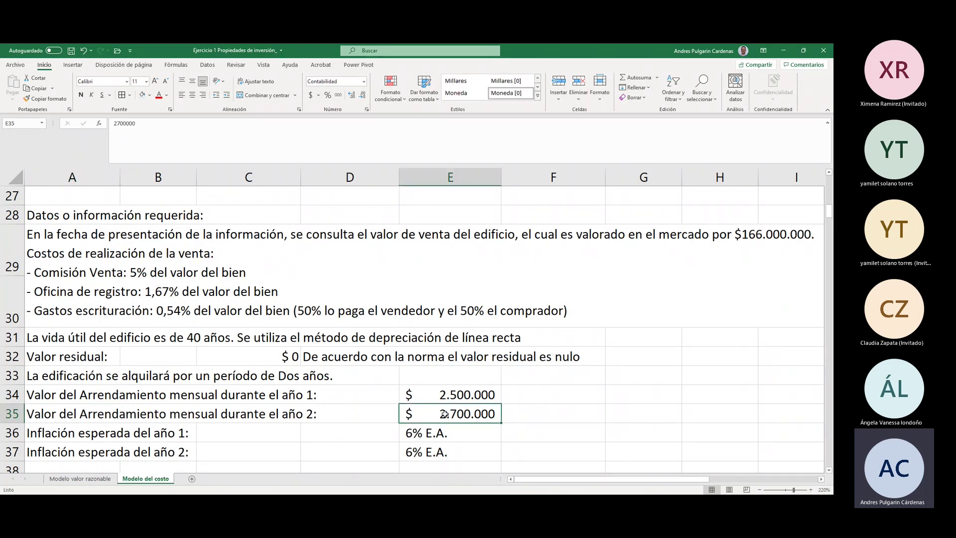
pyautogui.click(76, 432)
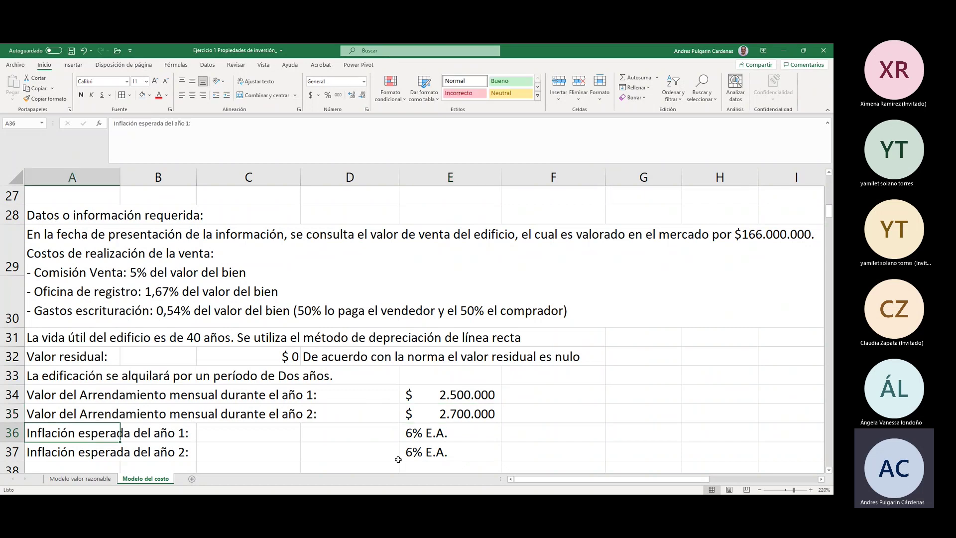
pyautogui.click(424, 435)
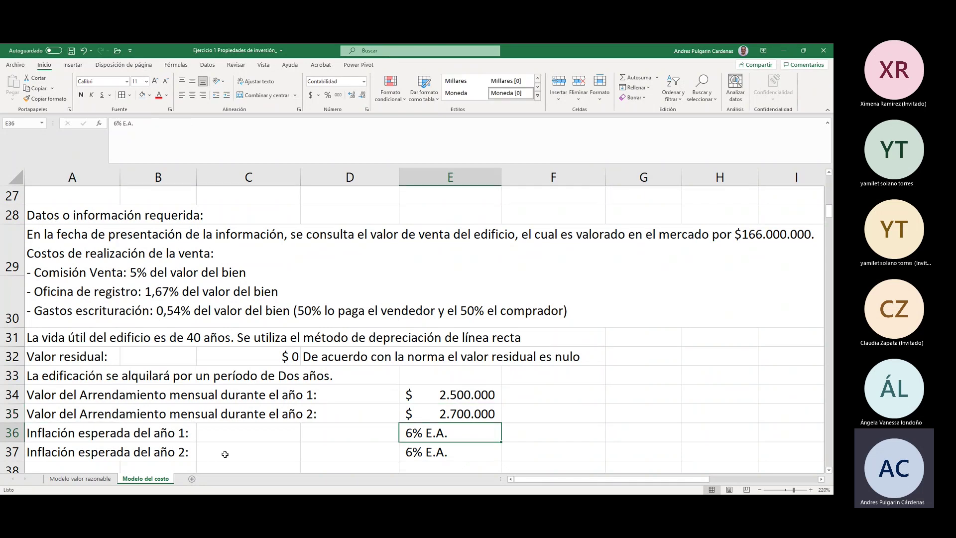
pyautogui.click(66, 454)
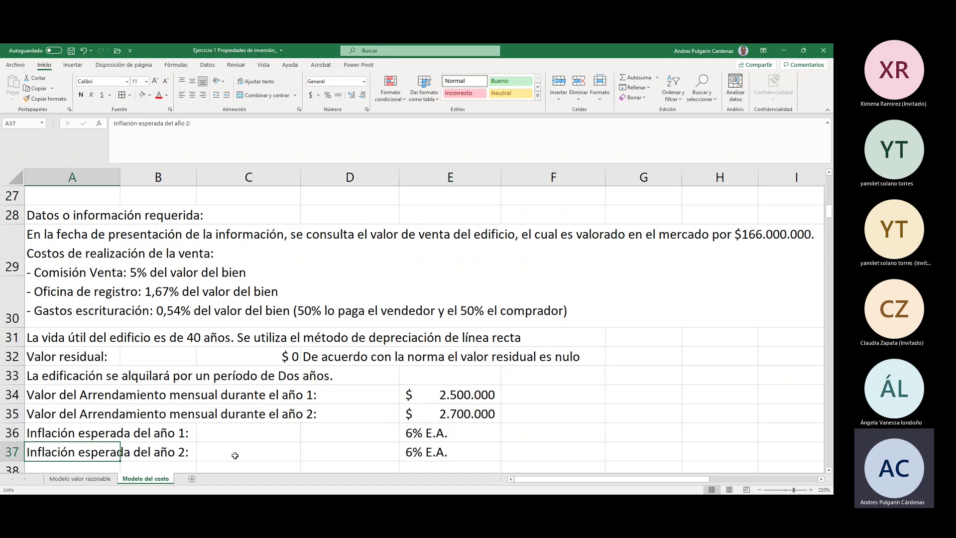
pyautogui.click(423, 452)
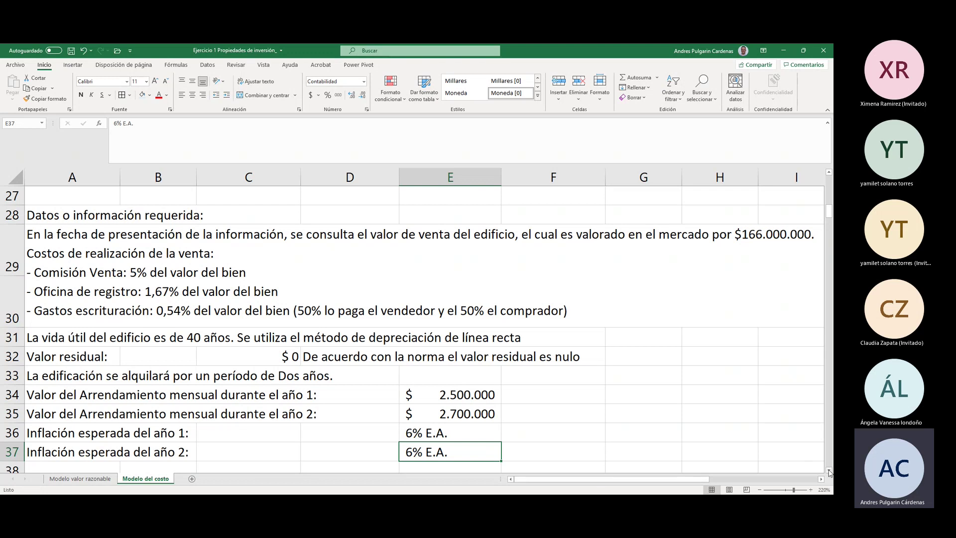
# Step: Examine the effective annual to monthly rate conversion in rows 82 to 88, including the Tp mensual formulas in C88 and D88
pyautogui.scroll(-3, 830, 472)
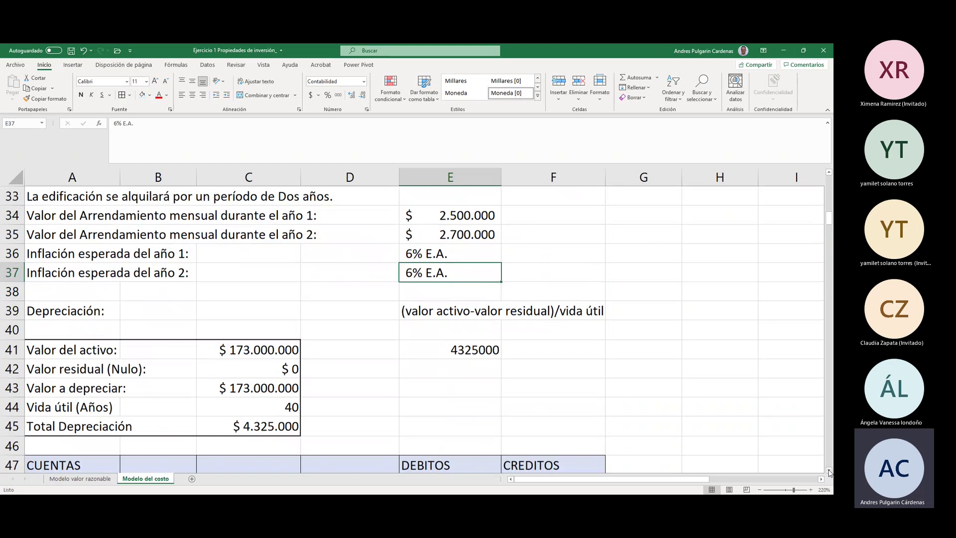
pyautogui.scroll(-4, 829, 472)
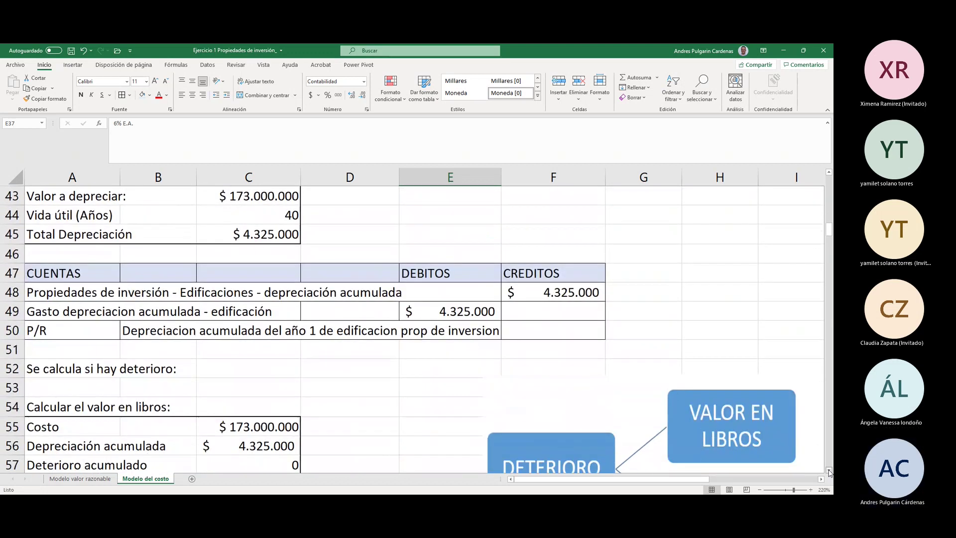
pyautogui.scroll(-5, 830, 472)
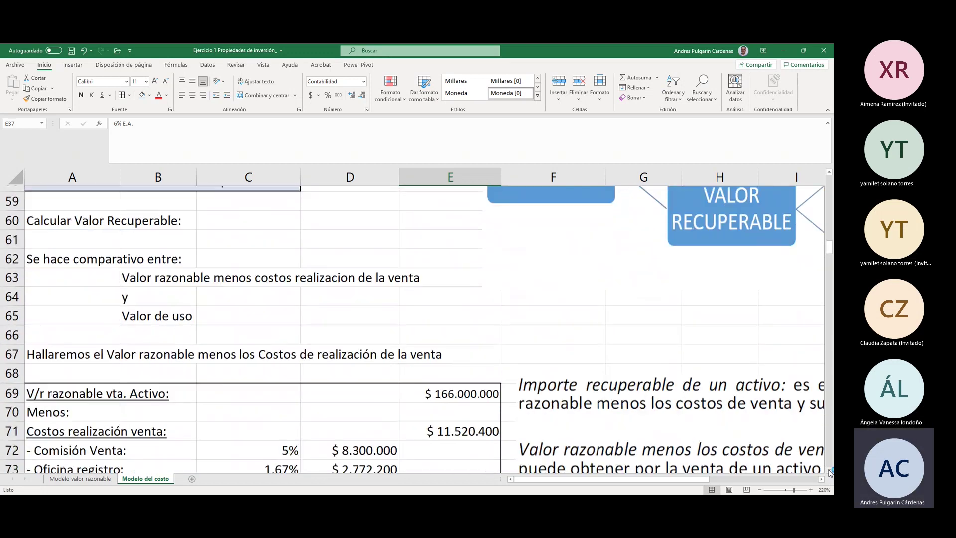
pyautogui.scroll(-4, 829, 472)
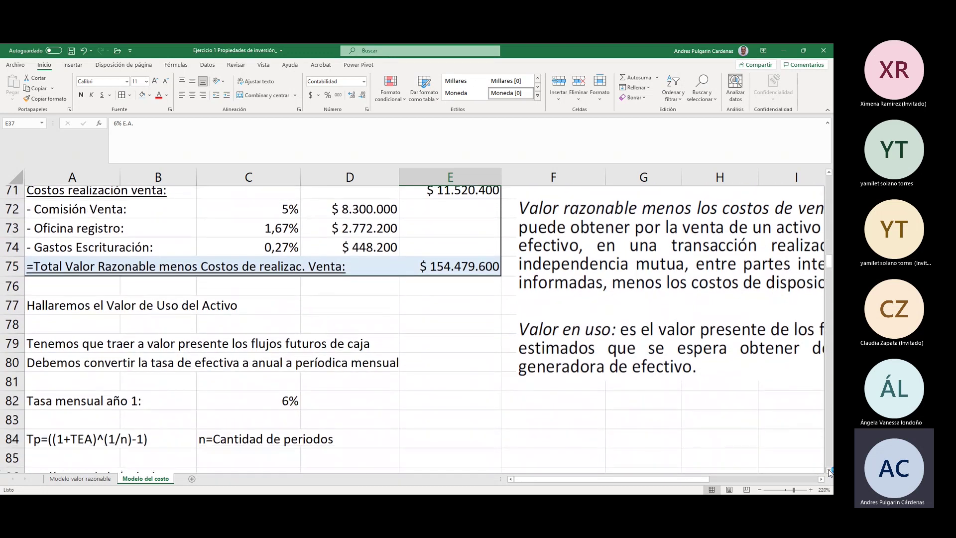
pyautogui.scroll(-1, 829, 473)
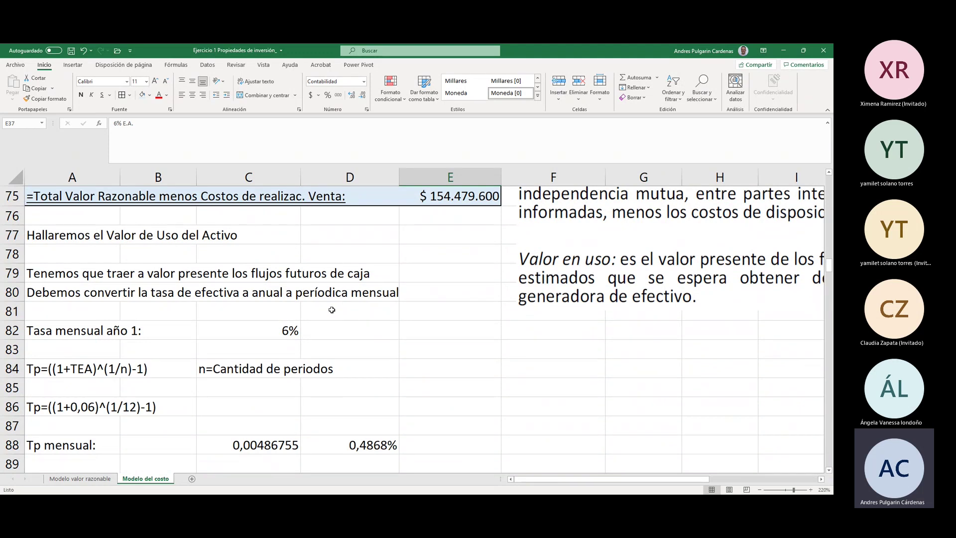
pyautogui.click(56, 331)
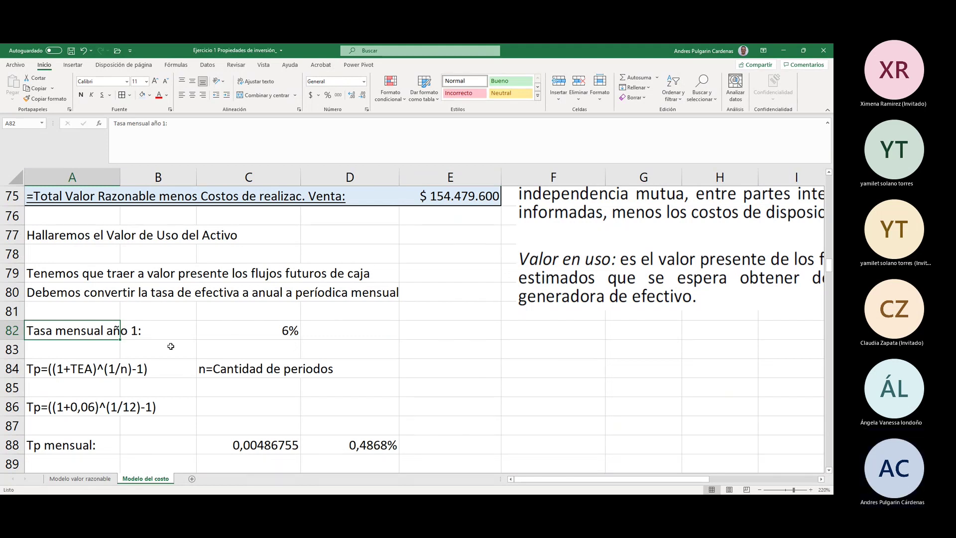
pyautogui.click(282, 331)
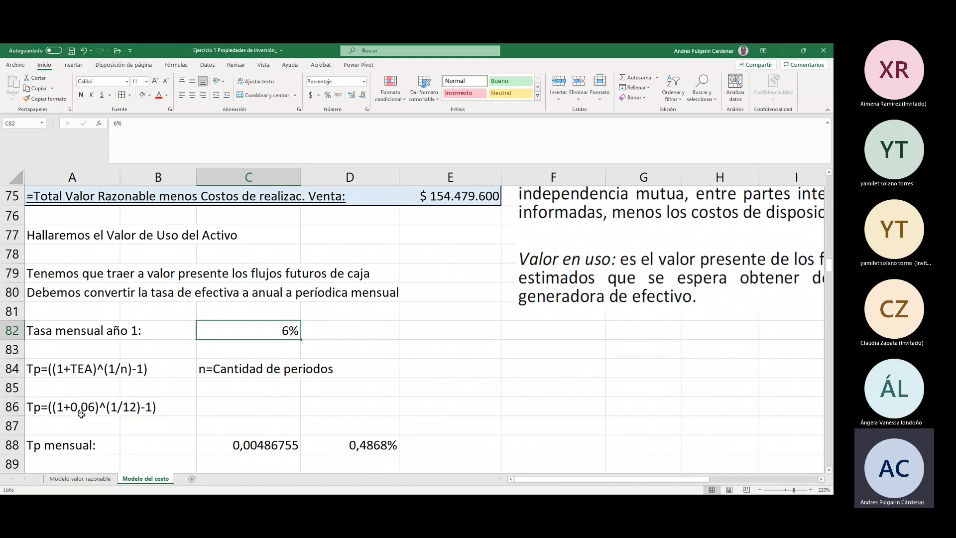
pyautogui.click(214, 409)
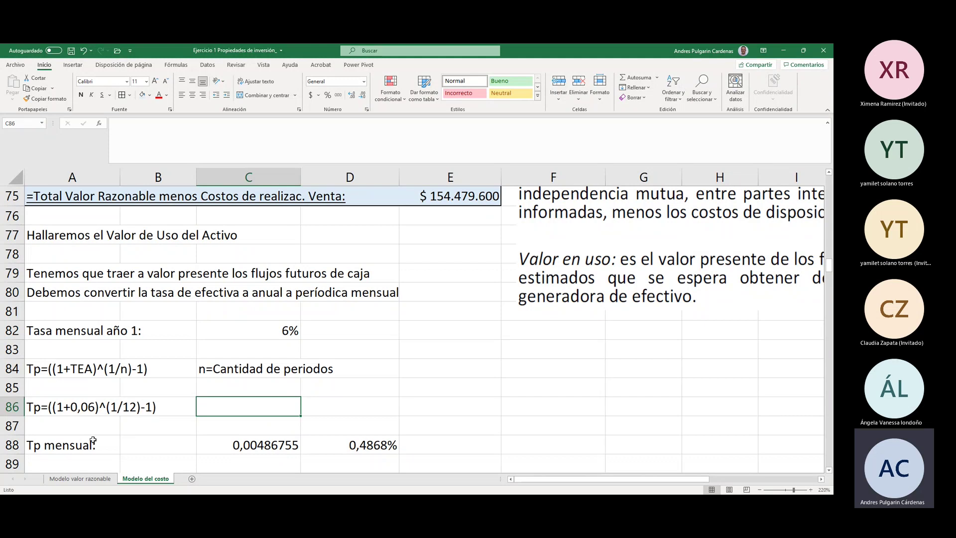
pyautogui.click(244, 449)
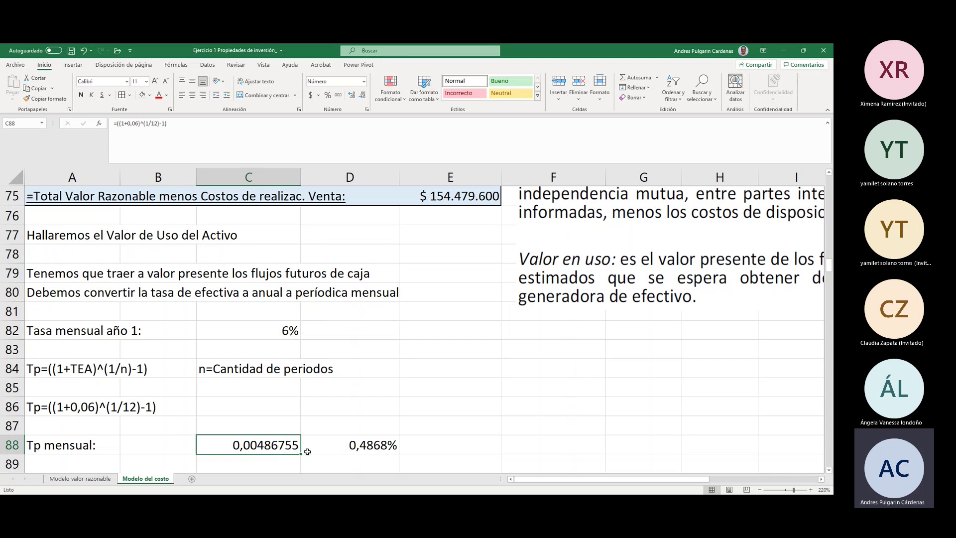
pyautogui.click(350, 452)
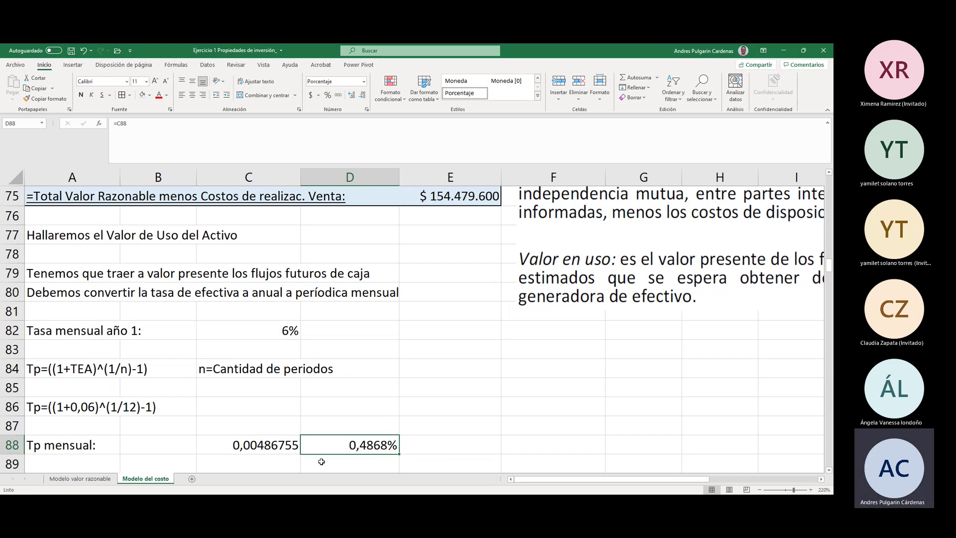
pyautogui.click(436, 446)
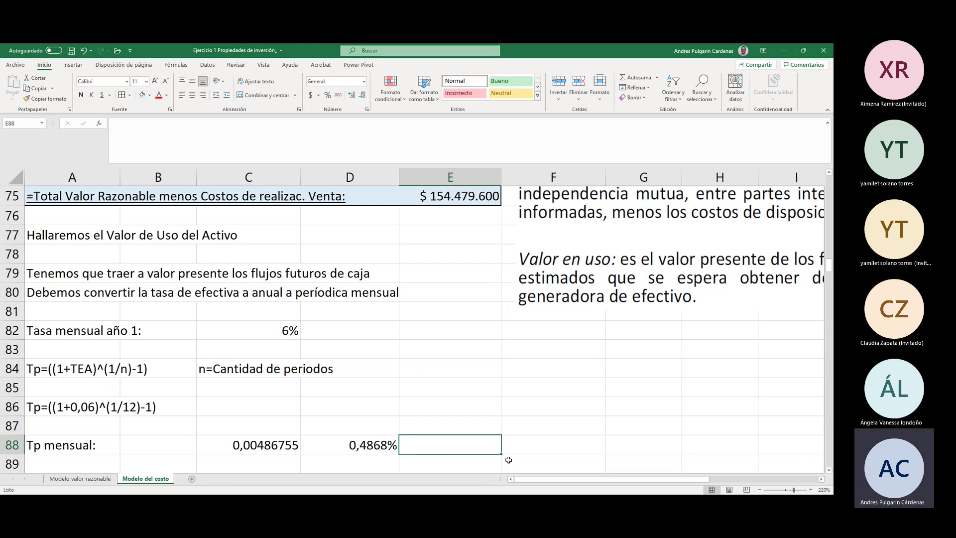
# Step: Enter the monthly rate formula =((1+0,06)^(1/12)-1) in cell C87
pyautogui.click(344, 412)
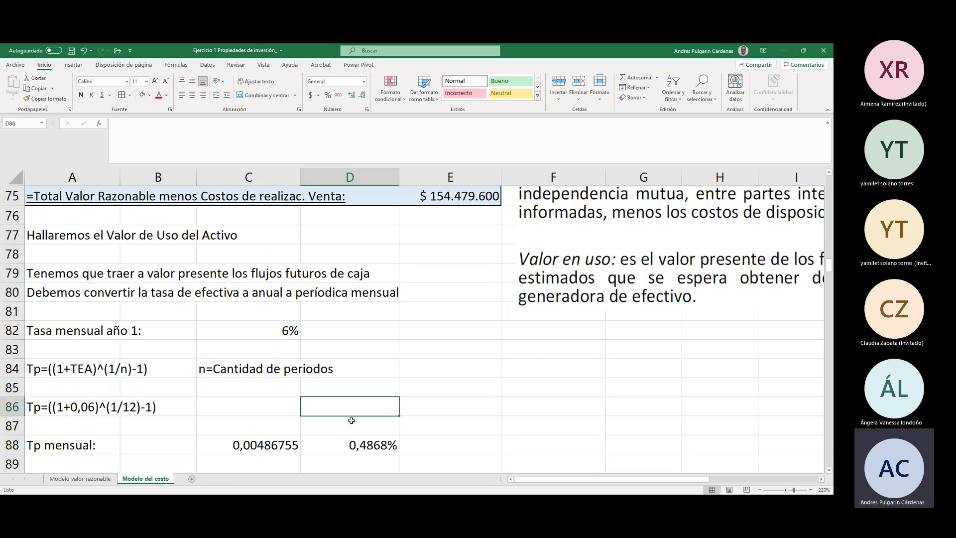
pyautogui.click(271, 426)
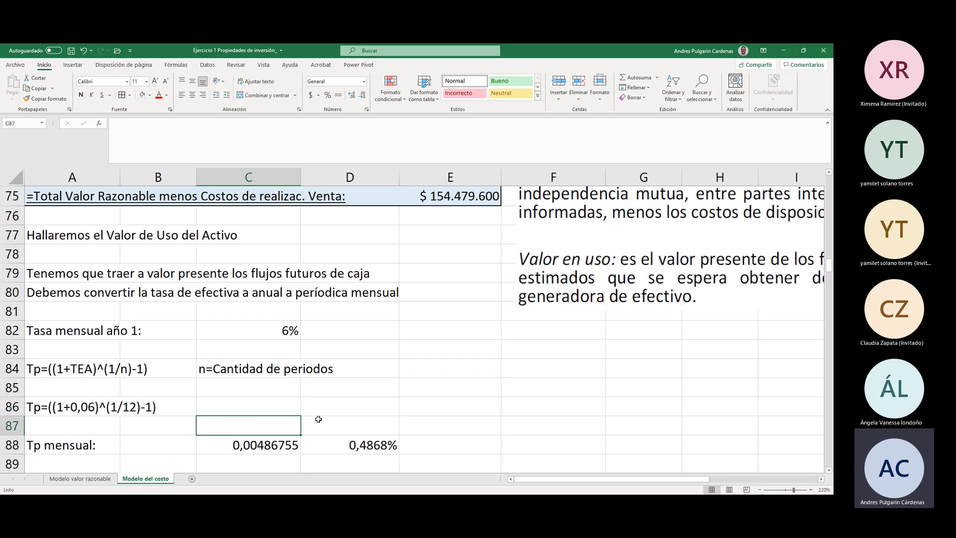
pyautogui.press('F2')
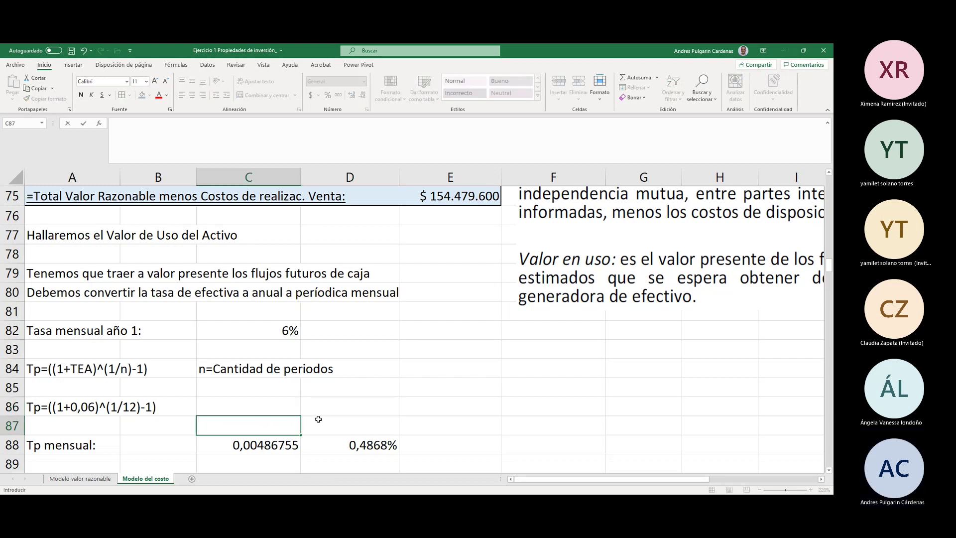
pyautogui.write('=(')
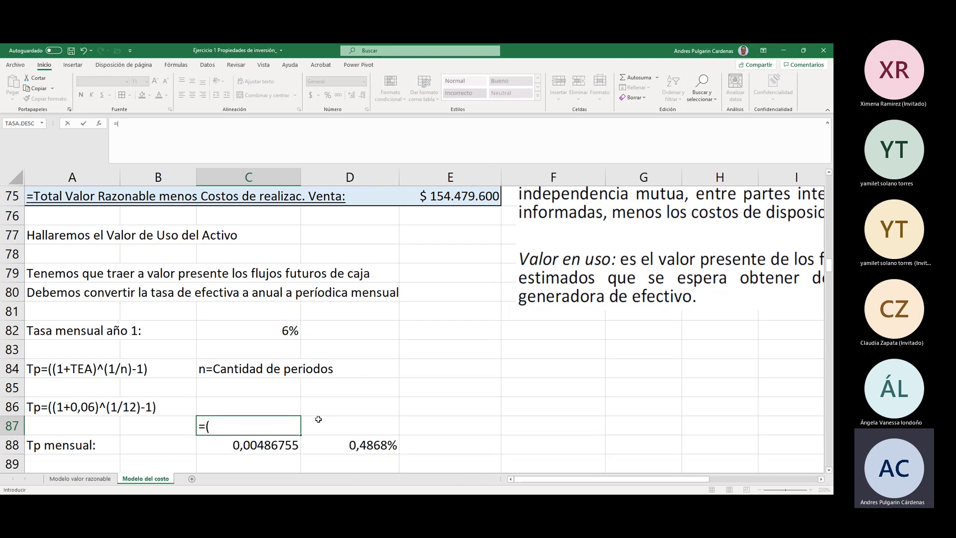
pyautogui.write('(1+0,06)[')
pyautogui.press('BackSpace')
pyautogui.write('{')
pyautogui.press('BackSpace')
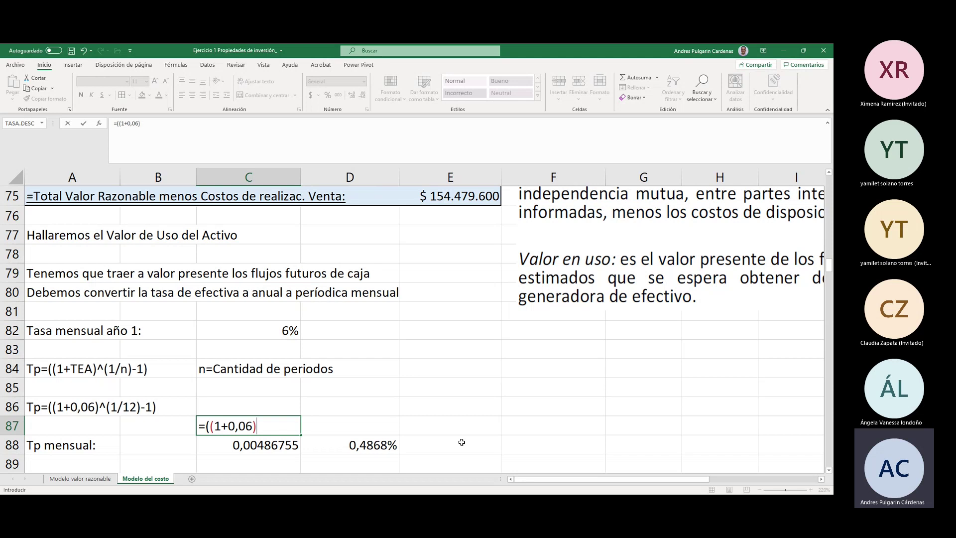
pyautogui.write('^{')
pyautogui.press('BackSpace')
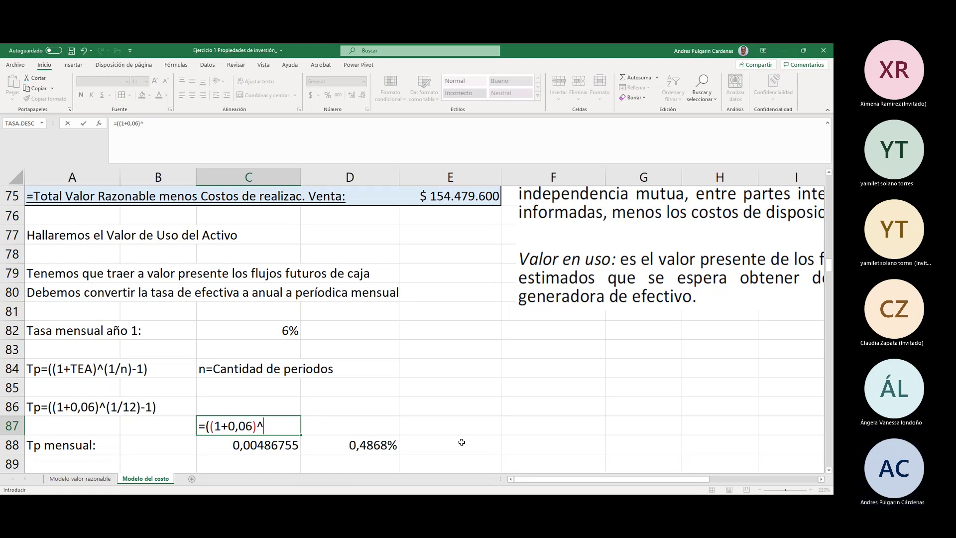
pyautogui.write('(1/12')
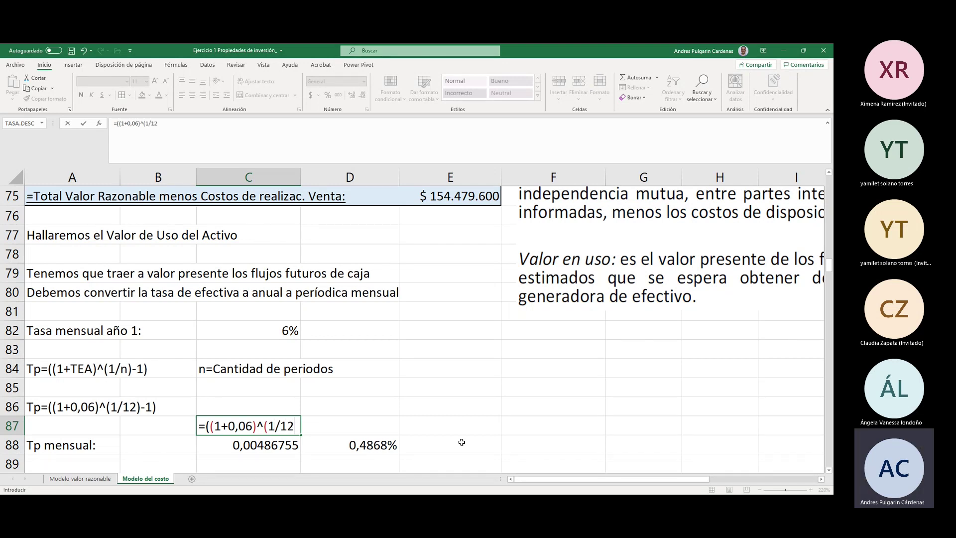
pyautogui.write(')-1)')
pyautogui.press('Return')
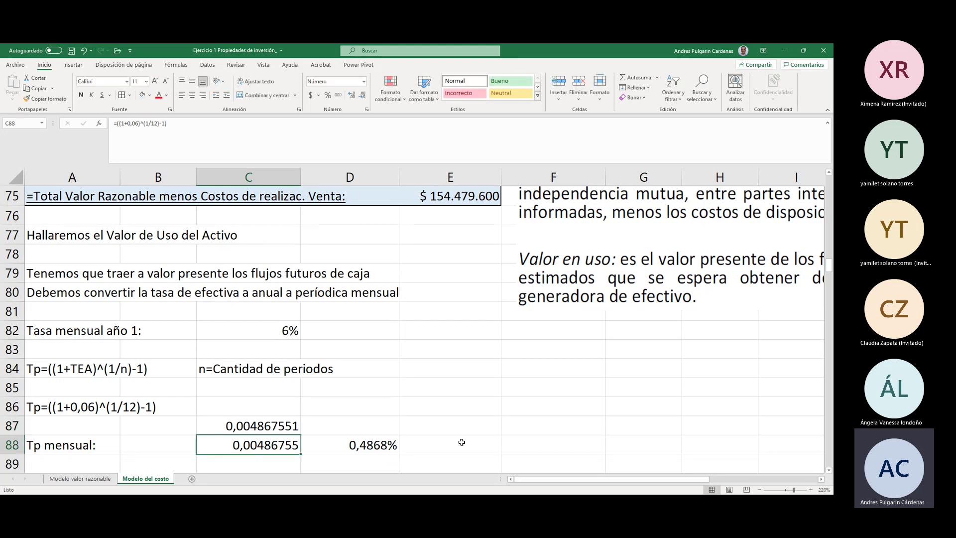
# Step: Format the rate in C87 as a percentage with four decimal places
pyautogui.click(292, 427)
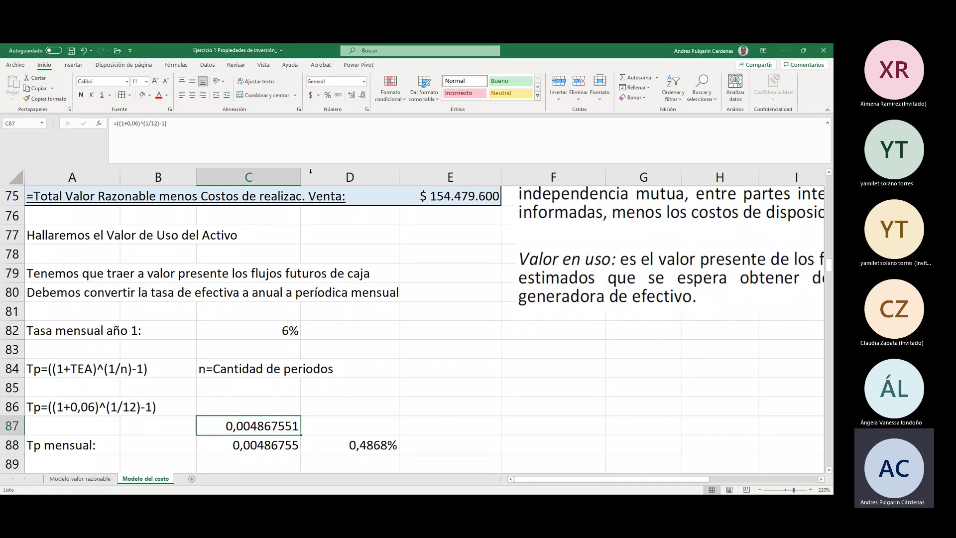
pyautogui.click(328, 96)
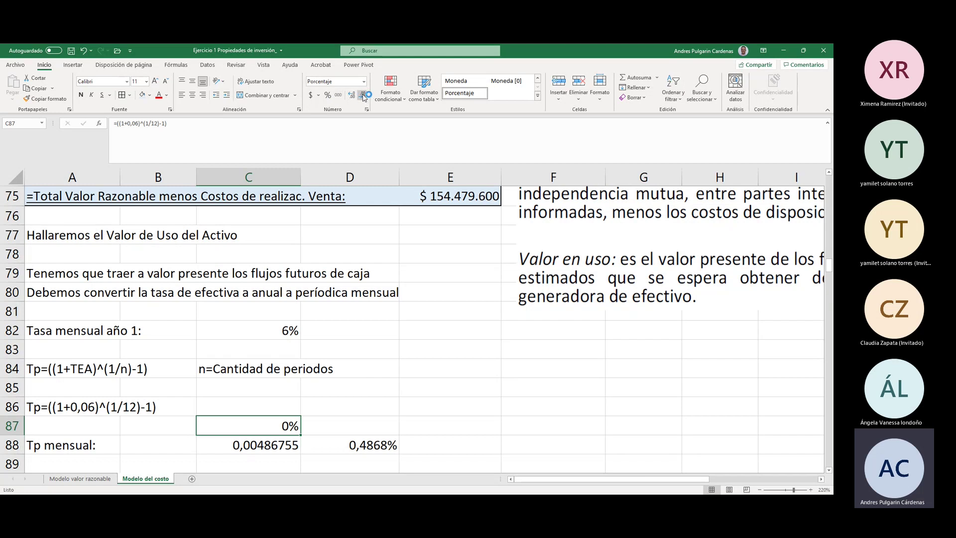
pyautogui.click(351, 95)
pyautogui.click(351, 96)
pyautogui.click(351, 95)
pyautogui.click(351, 95)
# Step: Clear the demonstration formula from cell C87
pyautogui.click(337, 424)
pyautogui.click(280, 427)
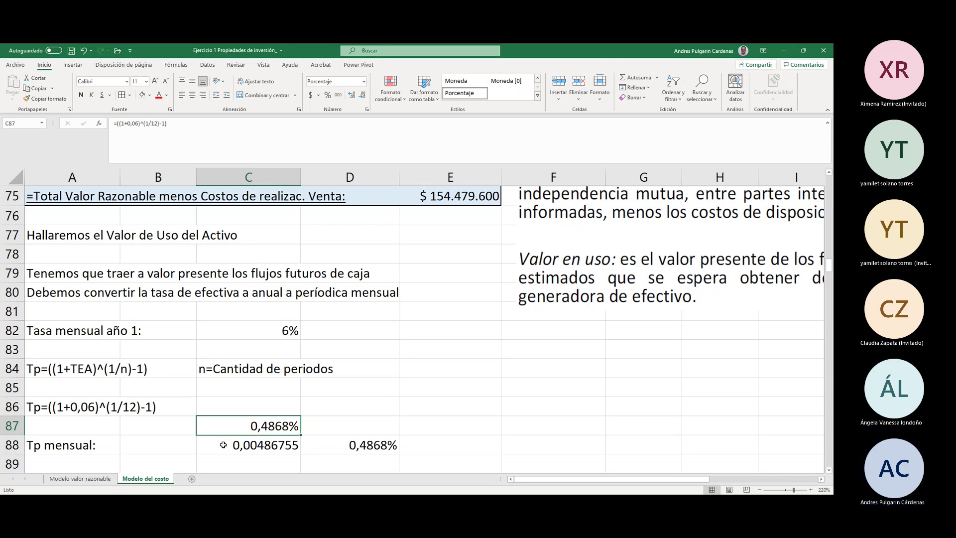
pyautogui.press('Delete')
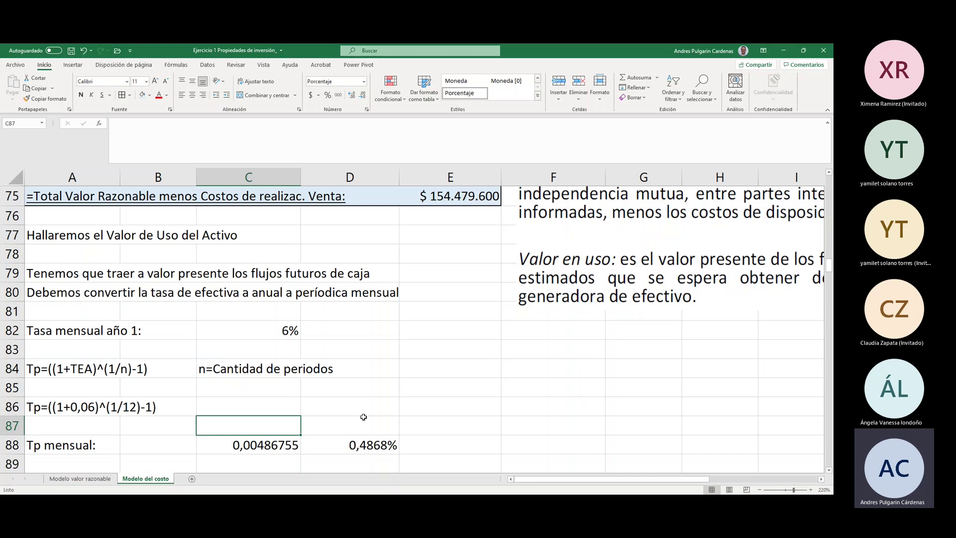
# Step: Examine the monthly rate in D88 and the start of the cash flow table, going through Mes 1 to Mes 7
pyautogui.click(347, 444)
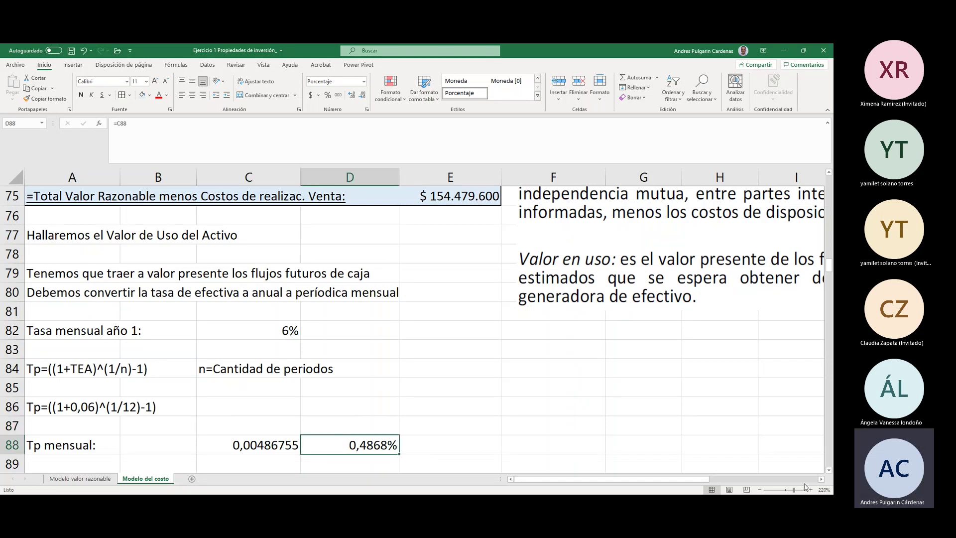
pyautogui.click(829, 470)
pyautogui.click(829, 471)
pyautogui.click(829, 470)
pyautogui.click(829, 470)
pyautogui.click(829, 470)
pyautogui.click(829, 470)
pyautogui.click(830, 470)
pyautogui.click(829, 471)
pyautogui.click(829, 470)
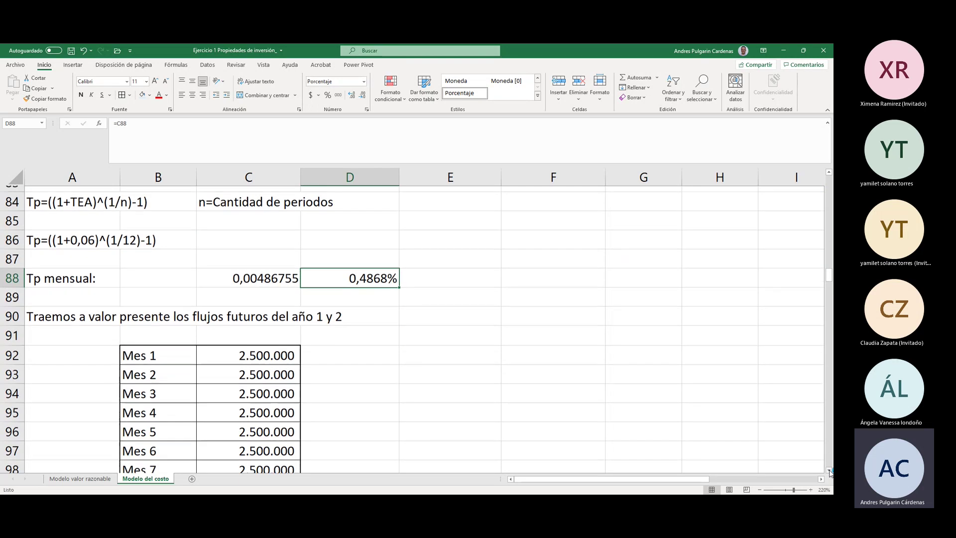
pyautogui.click(829, 470)
pyautogui.click(166, 330)
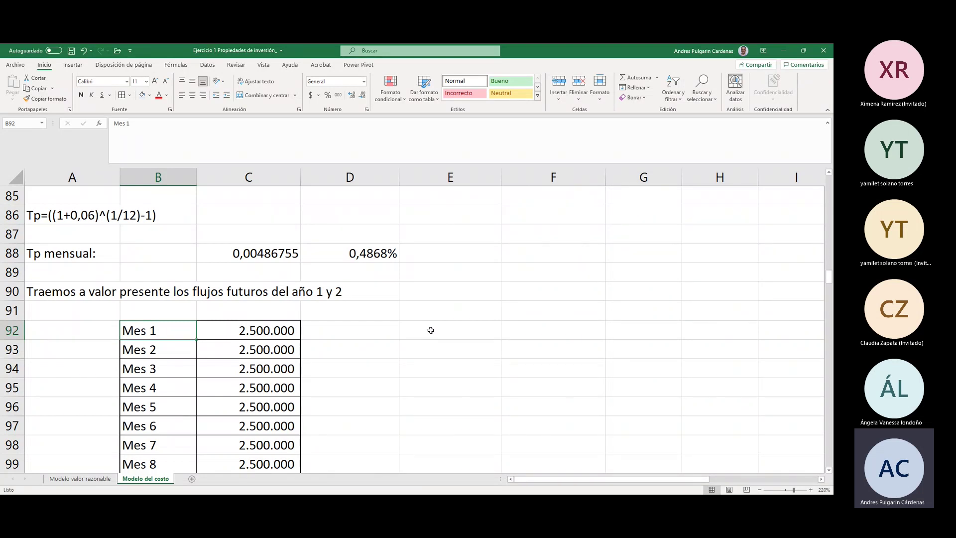
pyautogui.click(244, 332)
pyautogui.click(159, 349)
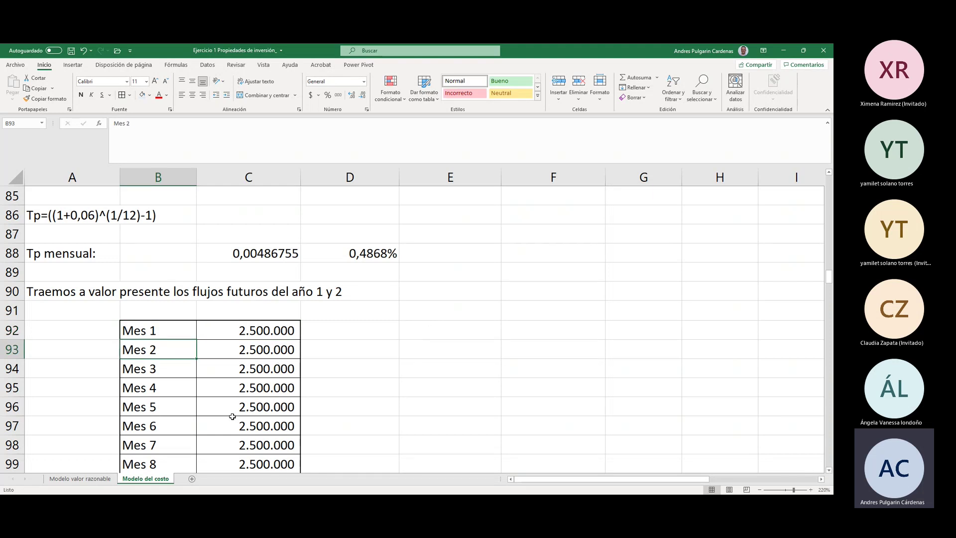
pyautogui.click(172, 333)
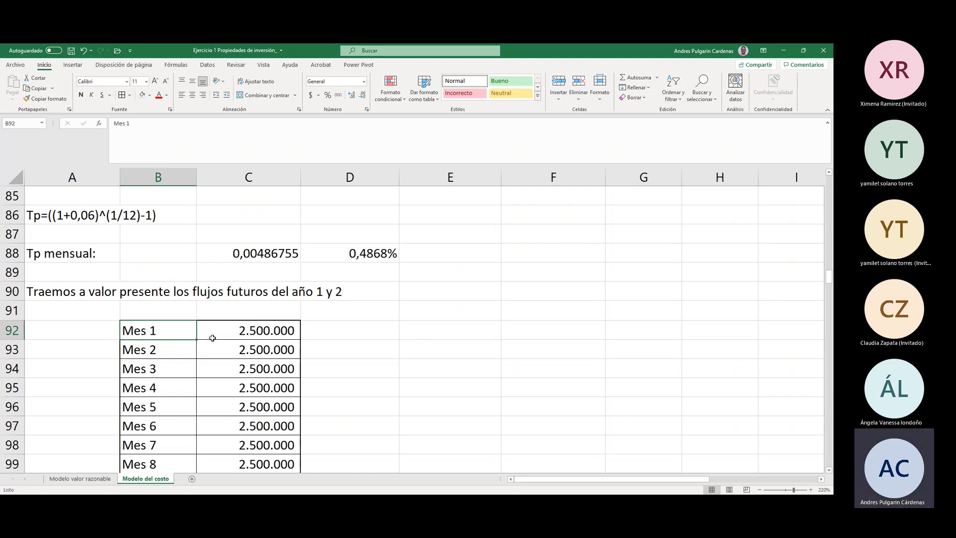
pyautogui.click(164, 349)
pyautogui.click(166, 367)
pyautogui.click(175, 389)
pyautogui.click(177, 409)
pyautogui.click(181, 428)
pyautogui.click(184, 441)
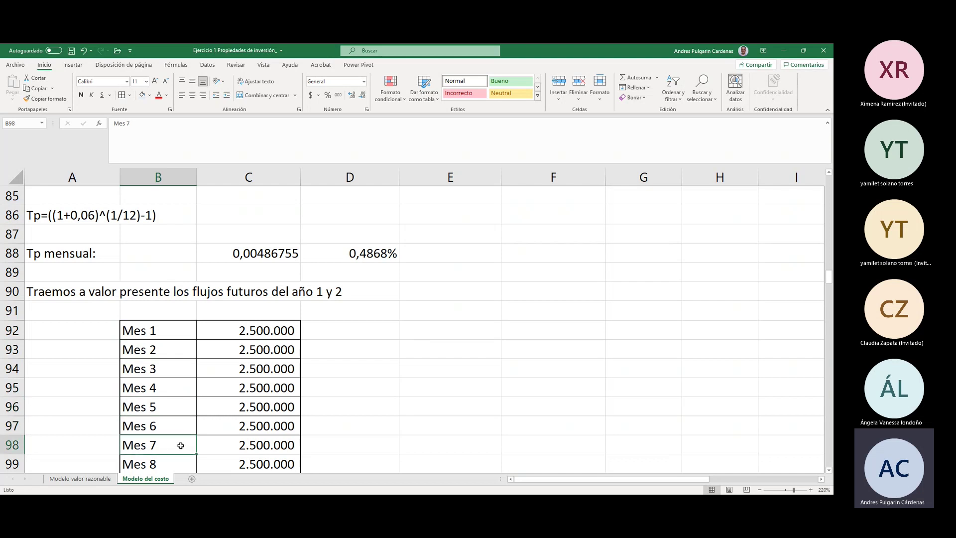
# Step: Examine the year 1 monthly rent flows for Mes 1 to Mes 12 in C92:C103
pyautogui.click(226, 330)
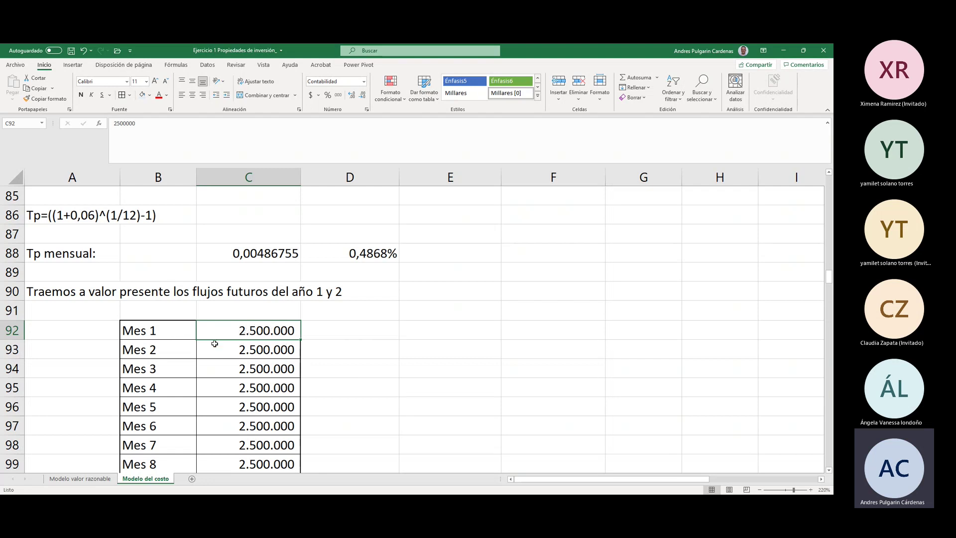
pyautogui.click(166, 329)
pyautogui.click(277, 333)
pyautogui.press('Up')
pyautogui.press('Down')
pyautogui.press('Down')
pyautogui.press('Down')
pyautogui.press('Down')
pyautogui.press('Down')
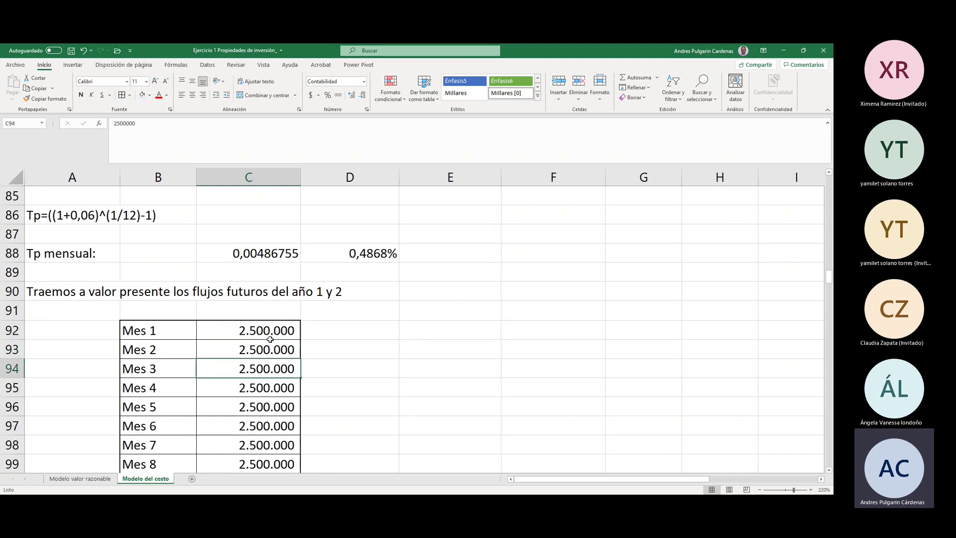
pyautogui.press('Down')
pyautogui.press('Down')
pyautogui.press('Down')
pyautogui.press('Down')
pyautogui.press('Down')
pyautogui.press('Down')
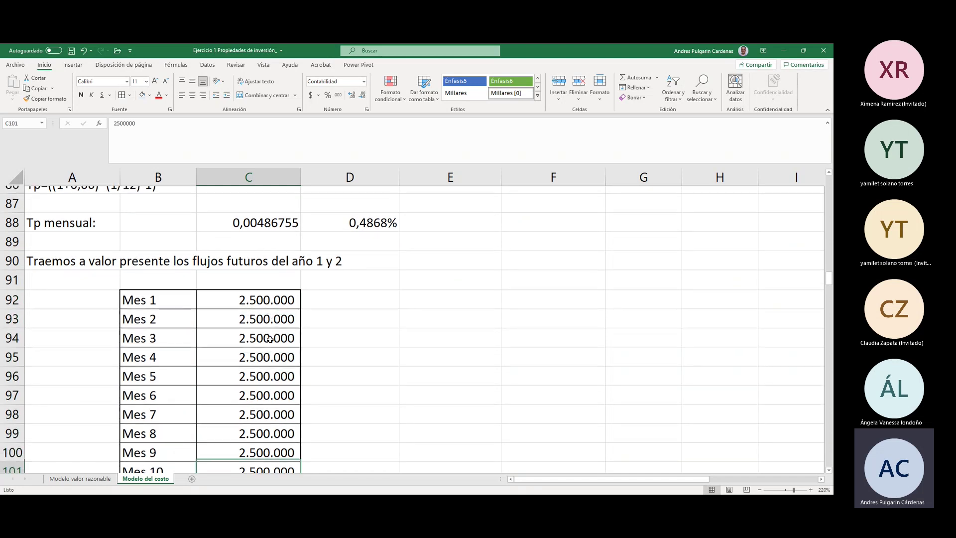
pyautogui.press('Down')
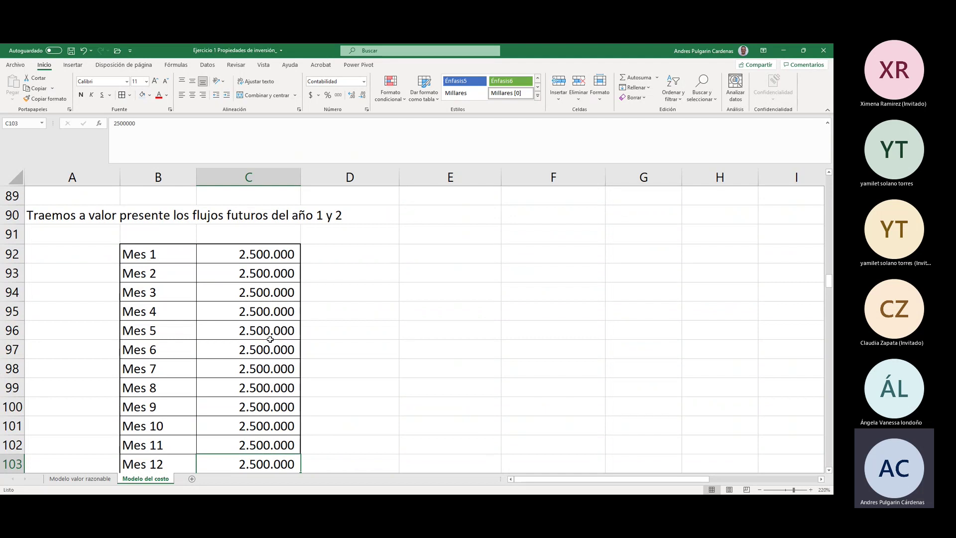
# Step: Examine the year 2 monthly rent flows for Mes 13 to Mes 24 in C104:C115
pyautogui.press('Down')
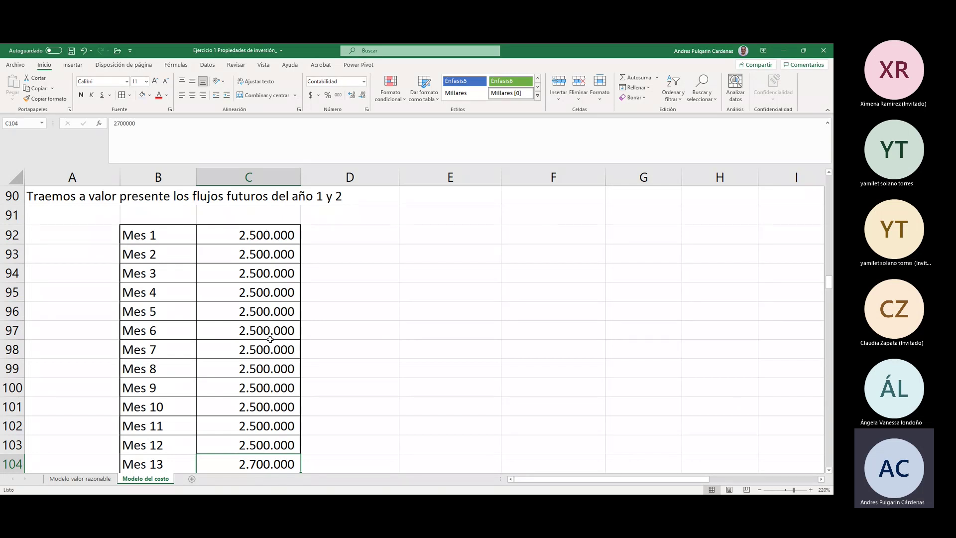
pyautogui.press('Down')
pyautogui.press('Down')
pyautogui.press('Down')
pyautogui.press('Down')
pyautogui.press('Down')
pyautogui.press('Down')
pyautogui.press('Down')
pyautogui.press('Down')
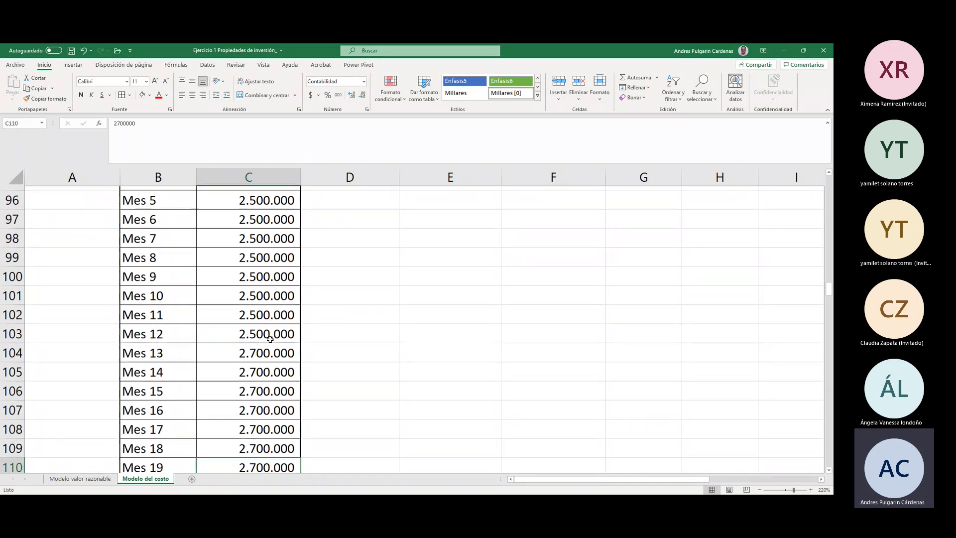
pyautogui.press('Down')
pyautogui.press('Down')
pyautogui.press('Down')
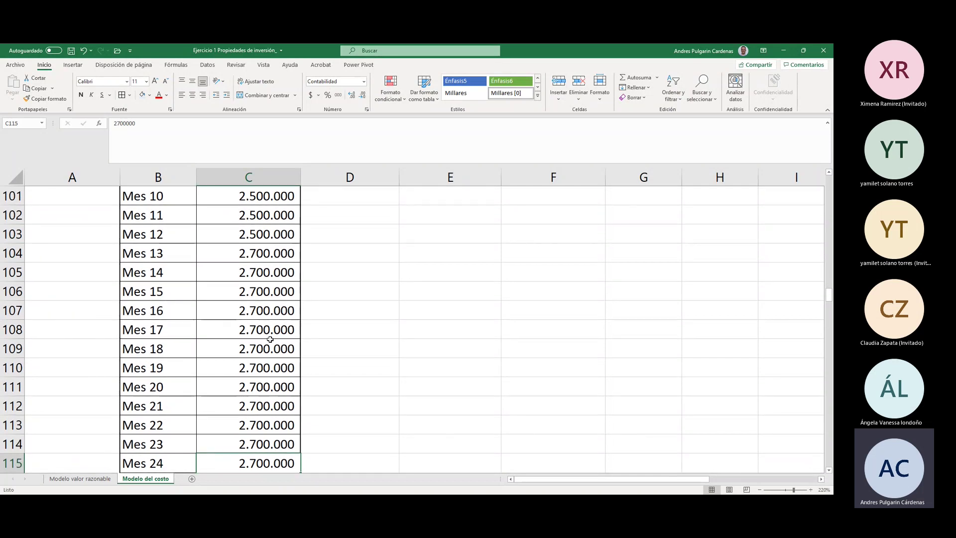
pyautogui.press('Down')
pyautogui.press('Up')
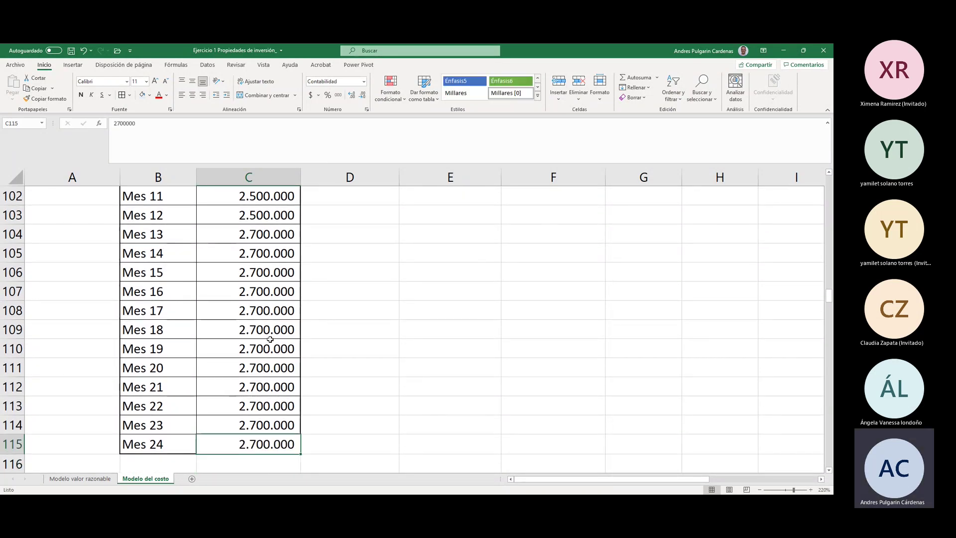
# Step: Go back over the rent flows from Mes 24 up to Mes 1 and revisit the first four months
pyautogui.moveTo(273, 443); pyautogui.dragTo(282, 355)
pyautogui.scroll(2, 281, 355)
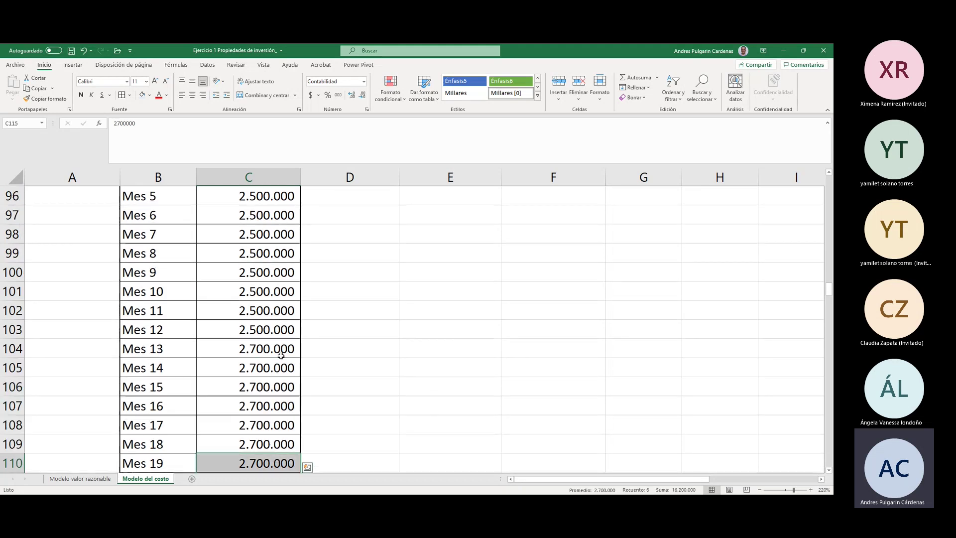
pyautogui.scroll(2, 282, 355)
pyautogui.moveTo(260, 237); pyautogui.dragTo(264, 426)
pyautogui.click(259, 234)
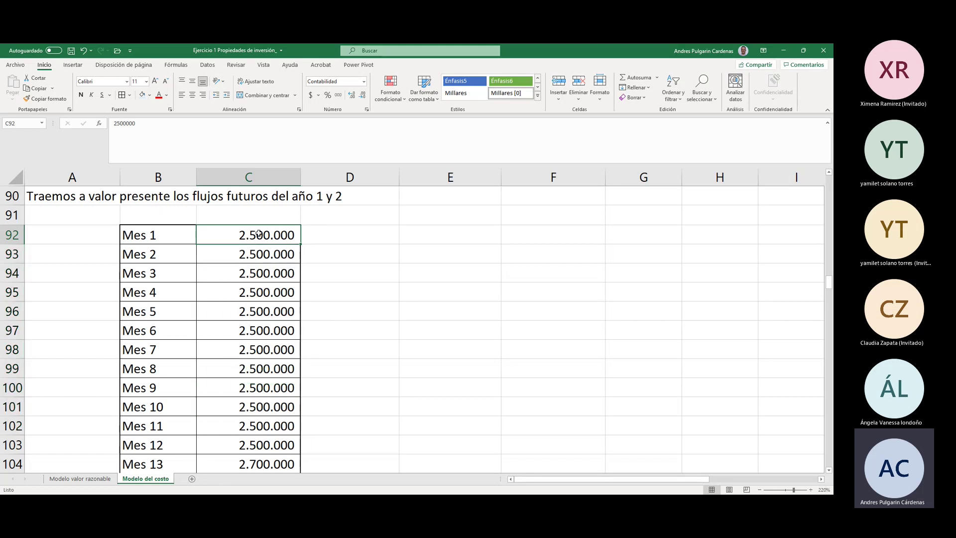
pyautogui.press('Down')
pyautogui.press('Down')
pyautogui.press('Down')
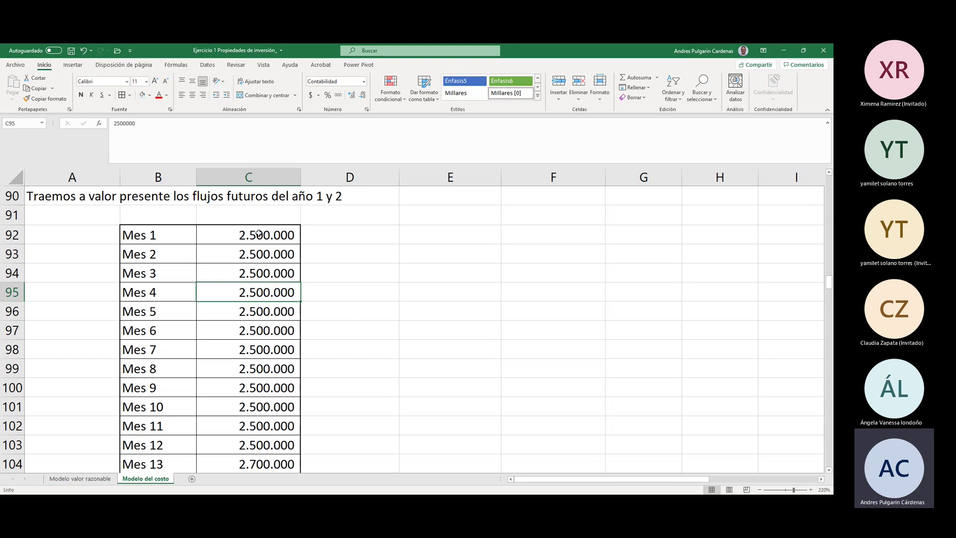
pyautogui.press('Up')
pyautogui.press('Up')
pyautogui.press('Up')
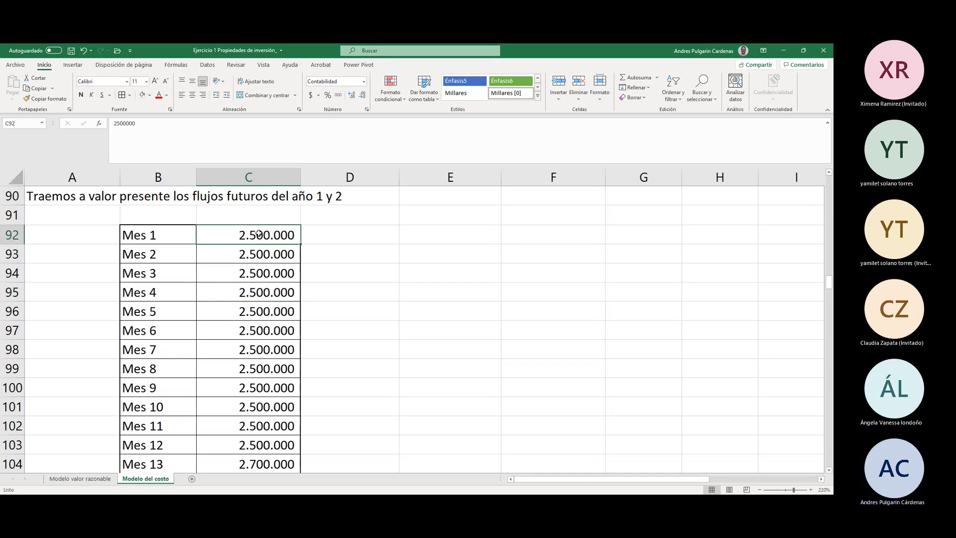
pyautogui.press('Down')
pyautogui.press('Down')
pyautogui.press('Down')
pyautogui.press('Up')
pyautogui.press('Up')
pyautogui.press('Up')
# Step: Trace the full series of 24 monthly flows to discount, from Mes 1 in C92 to Mes 24 in C115
pyautogui.press('Down')
pyautogui.press('Down')
pyautogui.press('Down')
pyautogui.press('Down')
pyautogui.press('Down')
pyautogui.press('Down')
pyautogui.press('Down')
pyautogui.press('Down')
pyautogui.press('Down')
pyautogui.press('Down')
pyautogui.press('Down')
pyautogui.press('Down')
pyautogui.press('Down')
pyautogui.press('Down')
pyautogui.press('Down')
pyautogui.press('Down')
pyautogui.press('Down')
pyautogui.press('Down')
pyautogui.press('Down')
pyautogui.press('Down')
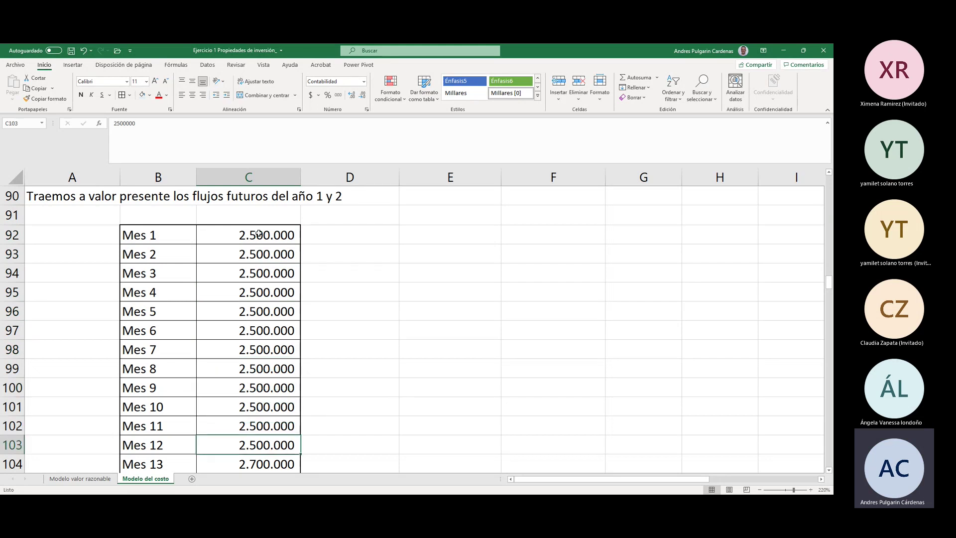
pyautogui.press('Down')
pyautogui.press('Down')
pyautogui.press('Down')
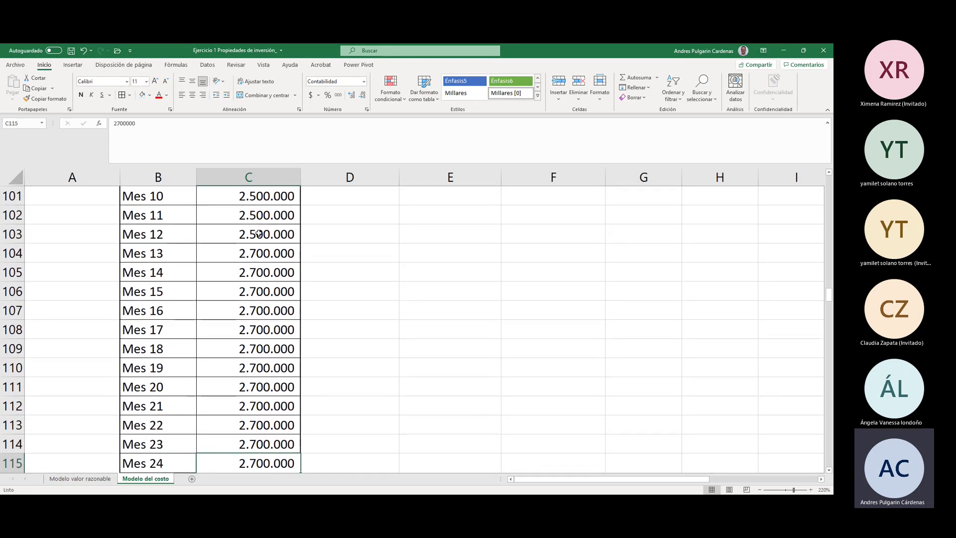
# Step: Examine the Valor presente años 1 y 2 result and its VNA formula in C117 alongside the last monthly flows
pyautogui.press('Down')
pyautogui.press('Down')
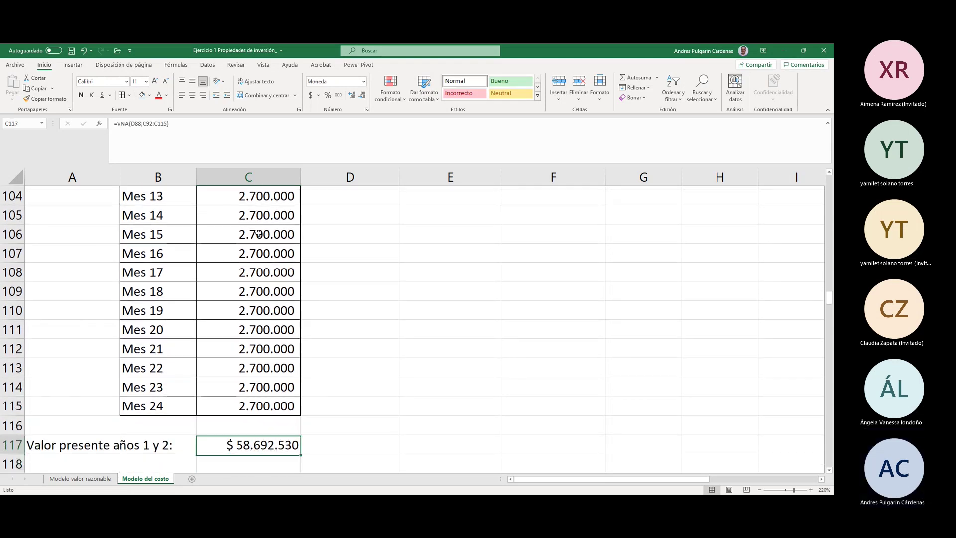
pyautogui.press('Left')
pyautogui.press('Left')
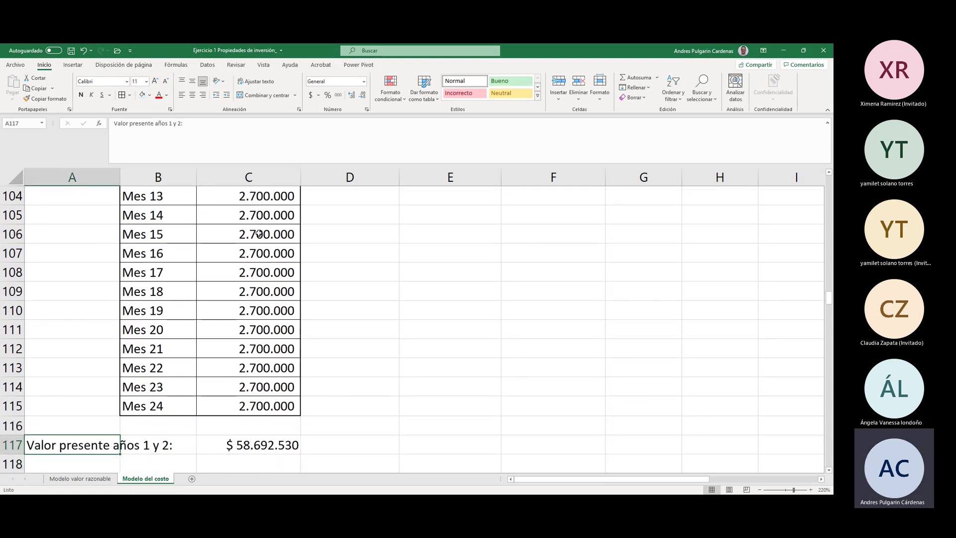
pyautogui.press('Up')
pyautogui.press('Up')
pyautogui.press('Right')
pyautogui.press('Right')
pyautogui.press('Up')
pyautogui.press('Up')
pyautogui.press('Up')
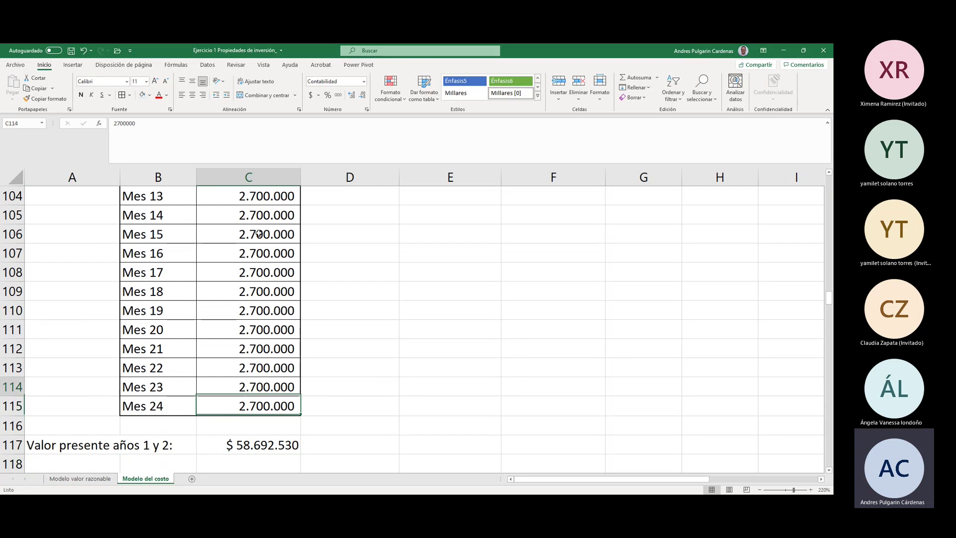
# Step: Review the VNA formula behind Valor presente años 1 y 2 in C117 and the Valor de Uso del Activo row beneath it
pyautogui.press('Down')
pyautogui.press('Down')
pyautogui.press('Down')
pyautogui.press('Down')
pyautogui.press('Down')
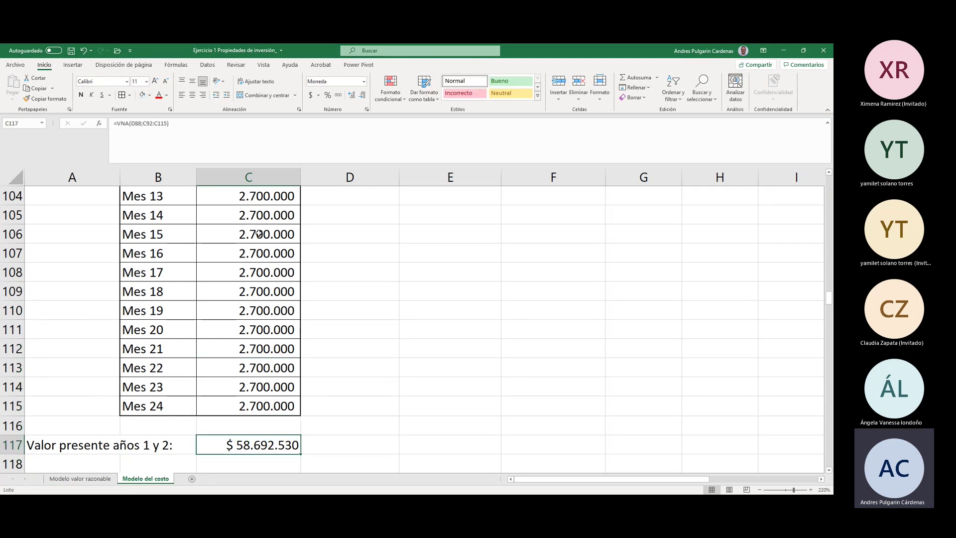
pyautogui.press('Right')
pyautogui.press('Left')
pyautogui.press('Down')
pyautogui.press('Down')
pyautogui.press('Up')
pyautogui.press('Up')
pyautogui.press('Right')
pyautogui.press('Left')
pyautogui.press('Right')
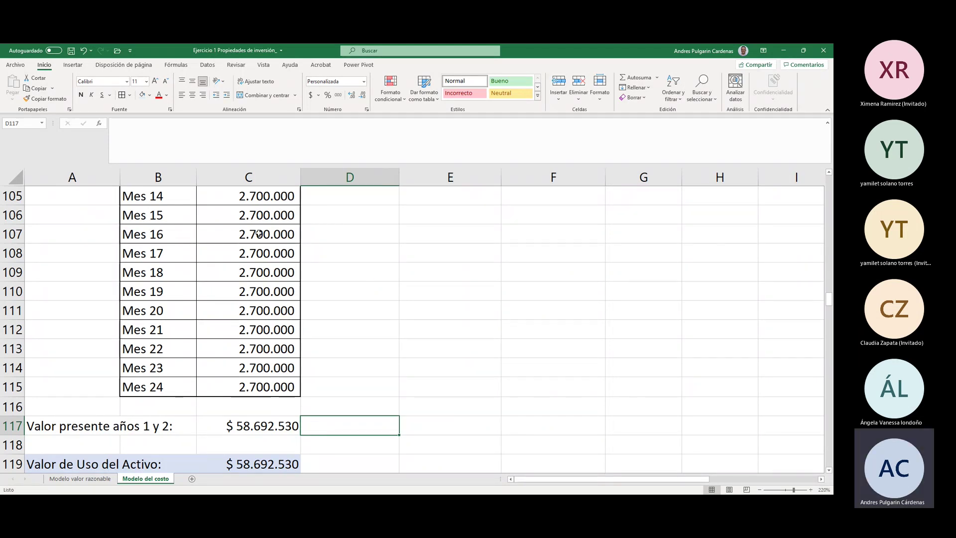
pyautogui.press('Down')
pyautogui.press('Down')
pyautogui.press('Left')
pyautogui.press('Up')
pyautogui.press('Up')
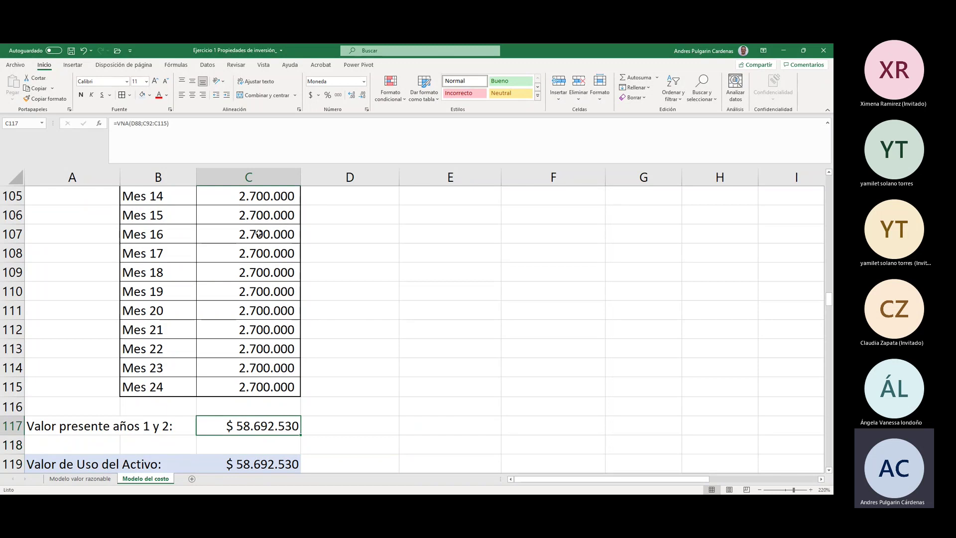
# Step: Insert the VNA function in D117, beside the existing present value, choosing it from the recently used functions
pyautogui.press('Right')
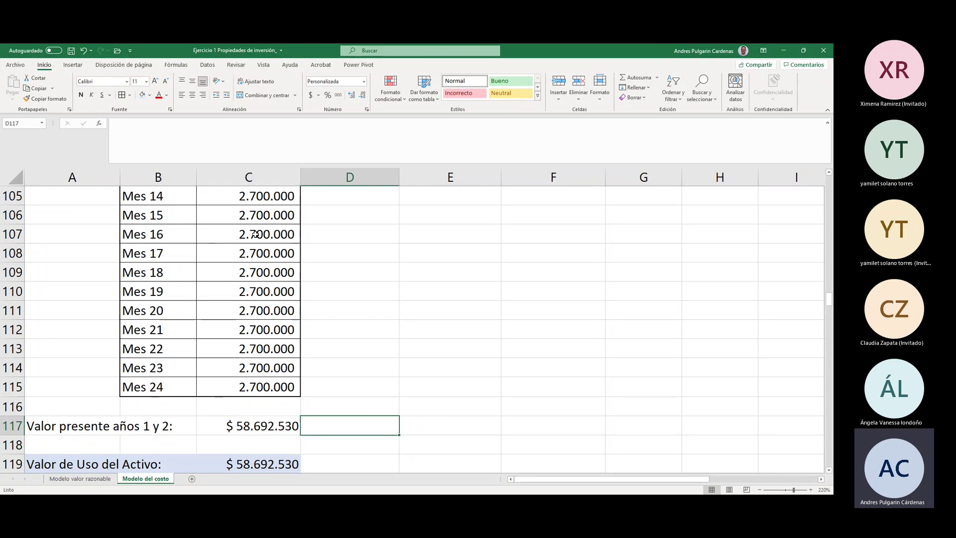
pyautogui.click(110, 128)
pyautogui.click(99, 123)
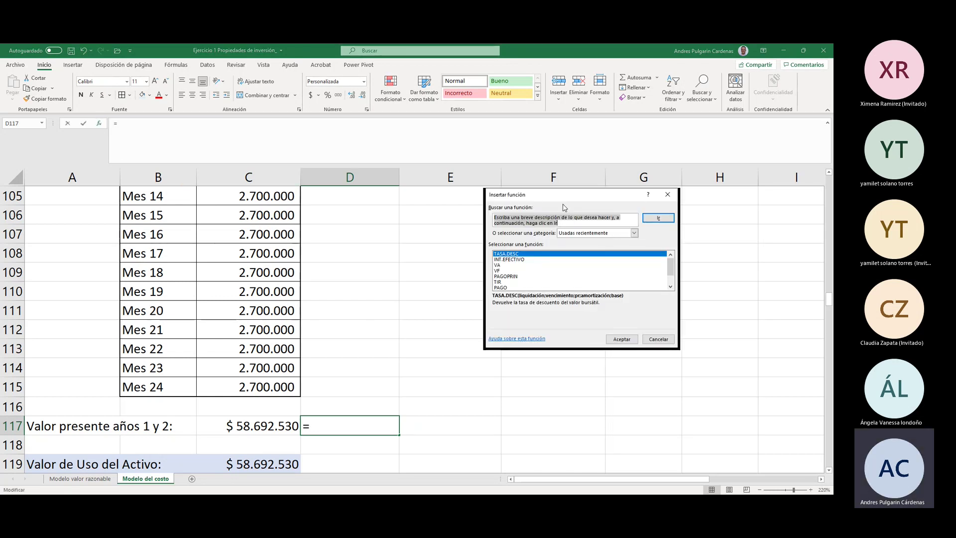
pyautogui.moveTo(565, 197); pyautogui.dragTo(498, 196)
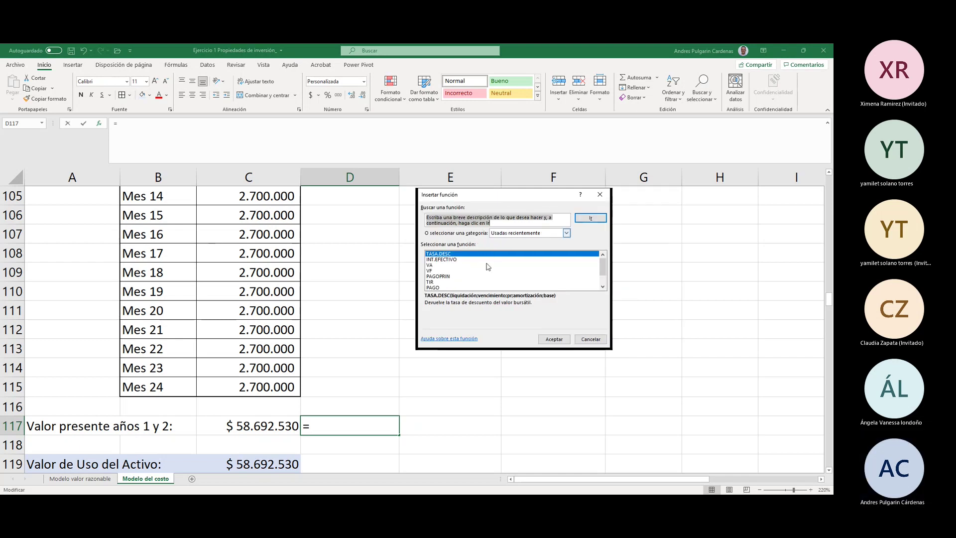
pyautogui.moveTo(603, 269); pyautogui.dragTo(603, 278)
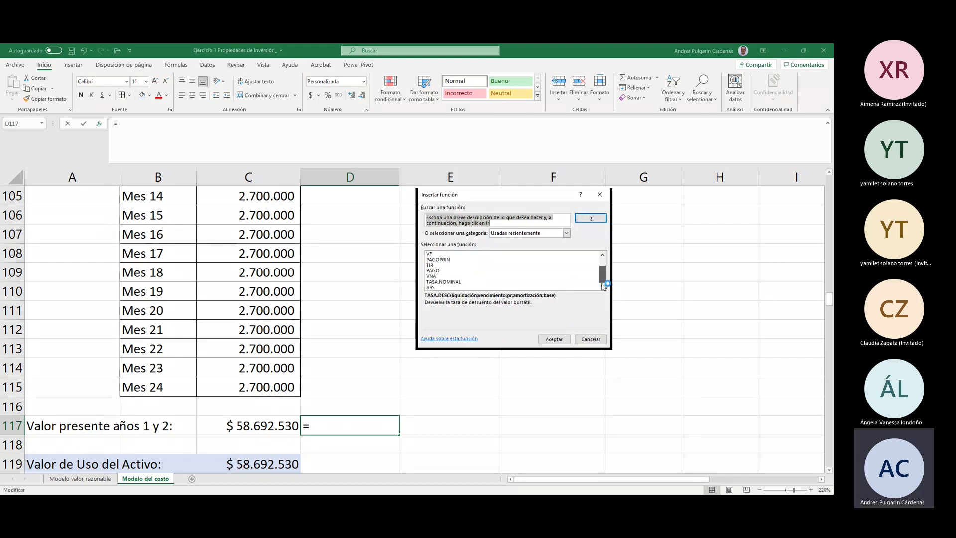
pyautogui.click(432, 277)
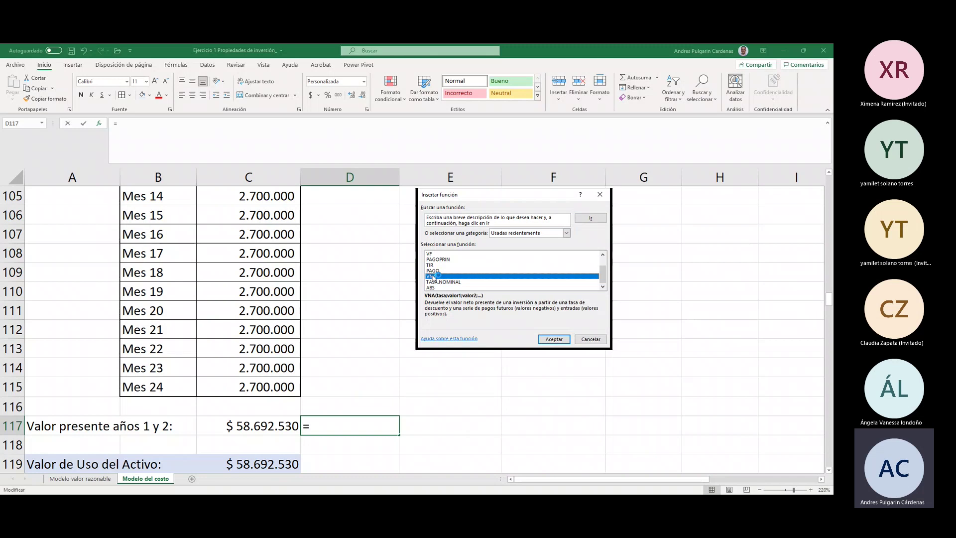
pyautogui.click(554, 339)
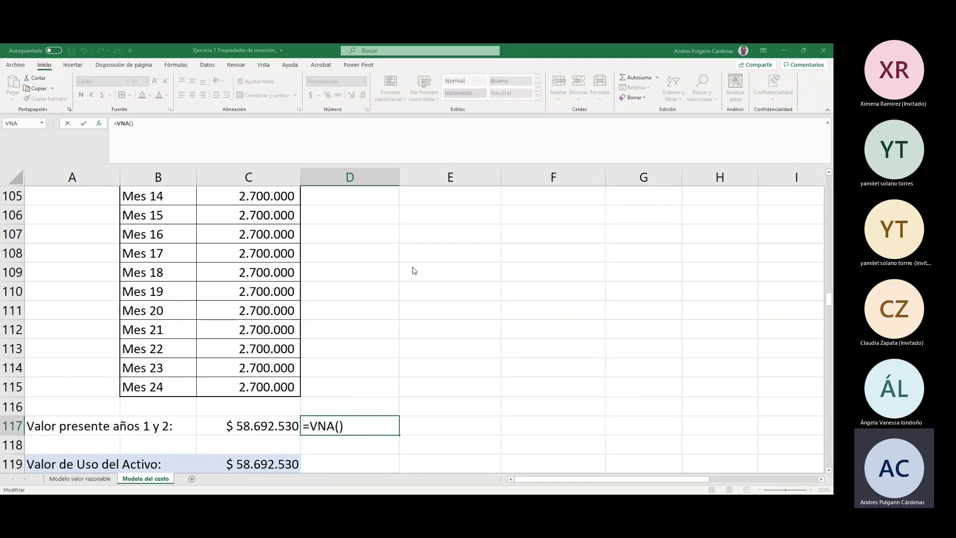
# Step: Complete the D117 formula as =VNA(C88;C92:C115), using the Tp mensual rate and the 24 monthly flows
pyautogui.click(829, 174)
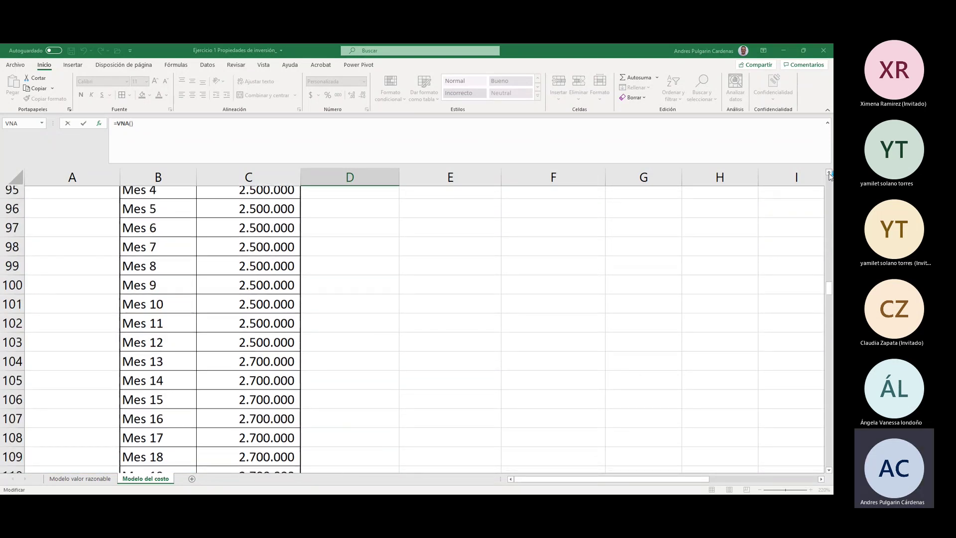
pyautogui.scroll(2, 829, 174)
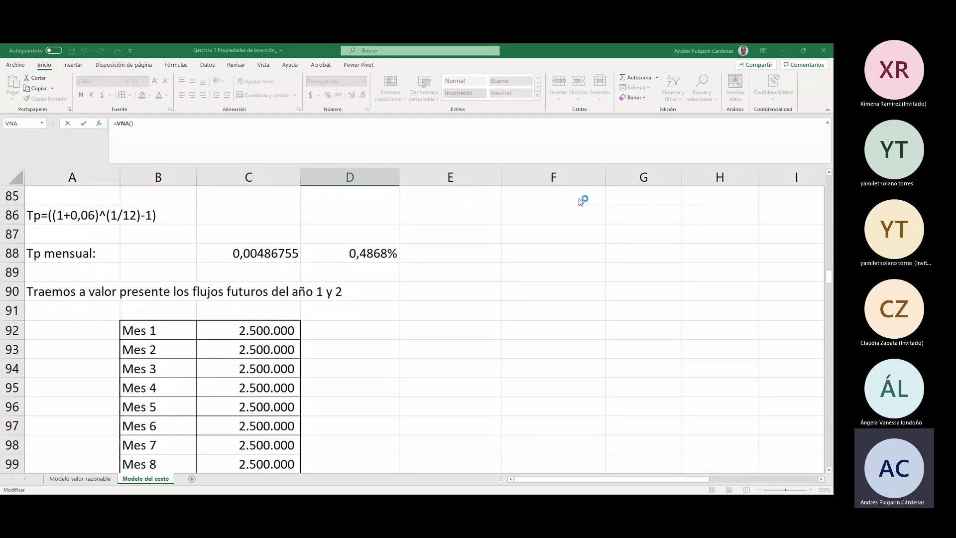
pyautogui.click(255, 253)
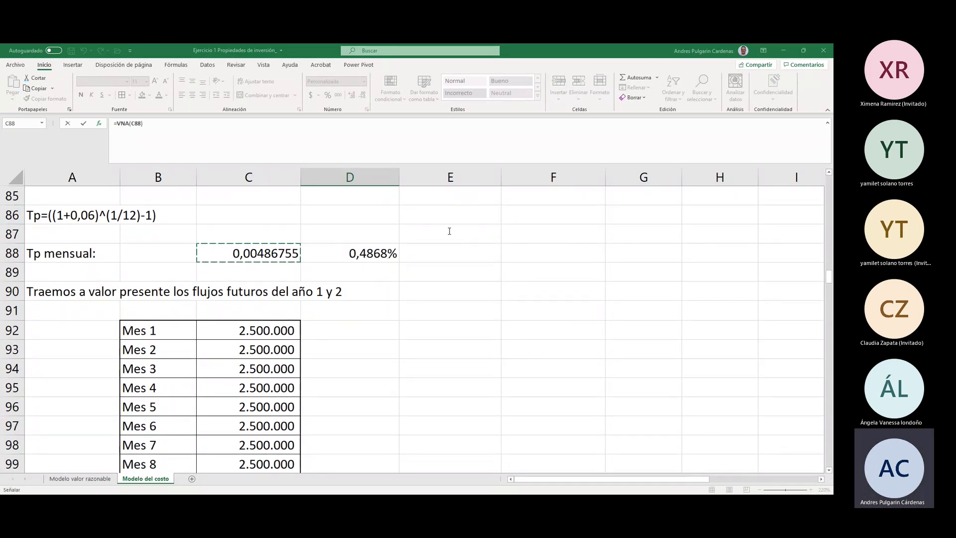
pyautogui.press('F2')
pyautogui.write(';')
pyautogui.moveTo(261, 328); pyautogui.dragTo(258, 451)
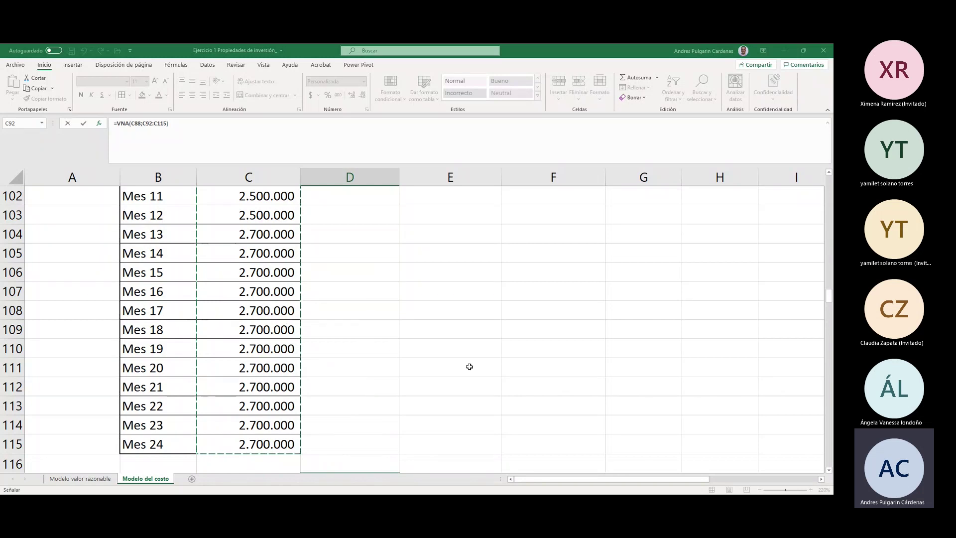
pyautogui.press('Return')
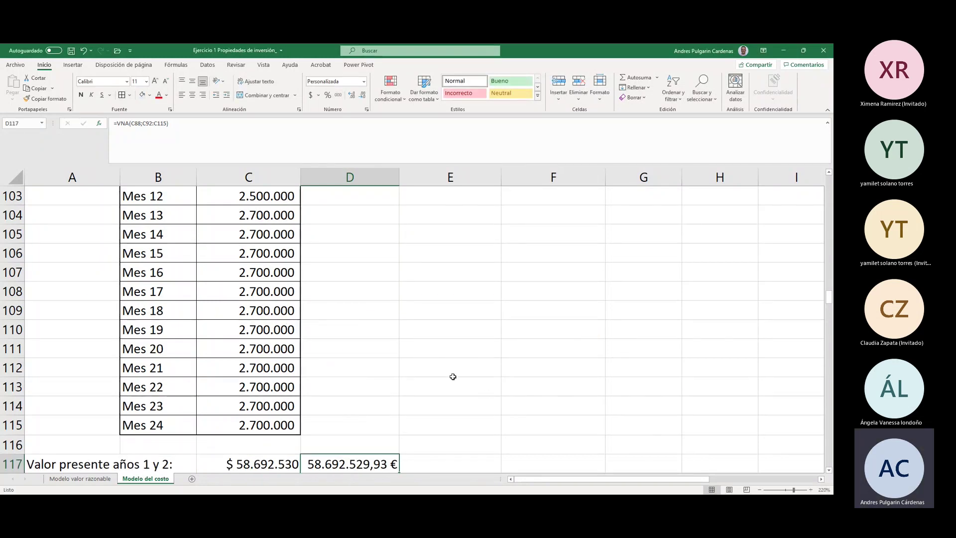
# Step: Format the D117 present value with the Millares [0] style, showing thousands separators and no decimals
pyautogui.click(423, 463)
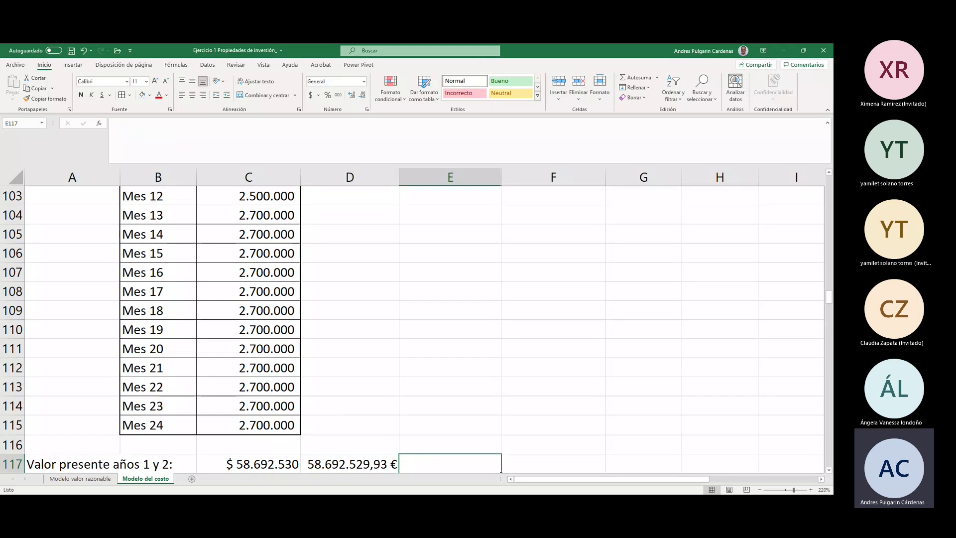
pyautogui.click(829, 470)
pyautogui.click(829, 470)
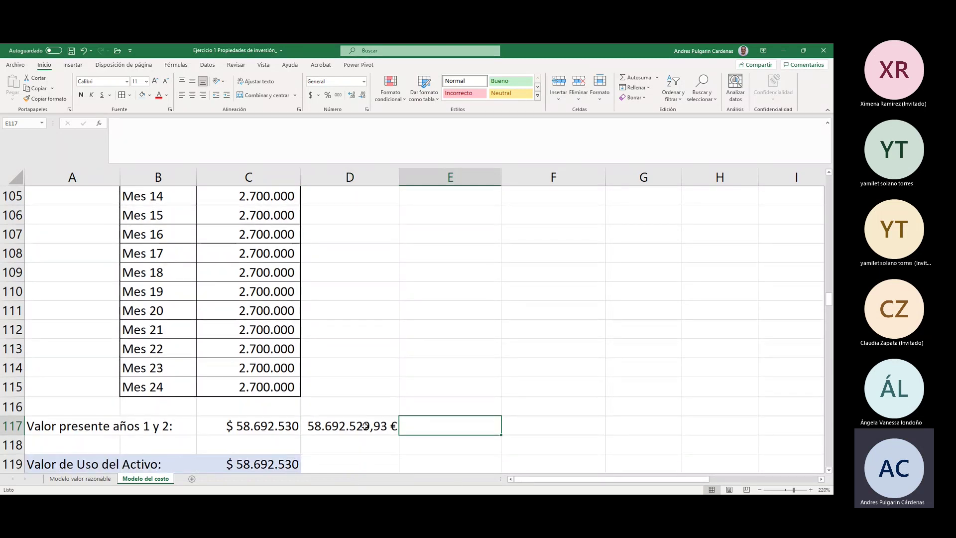
pyautogui.press('Left')
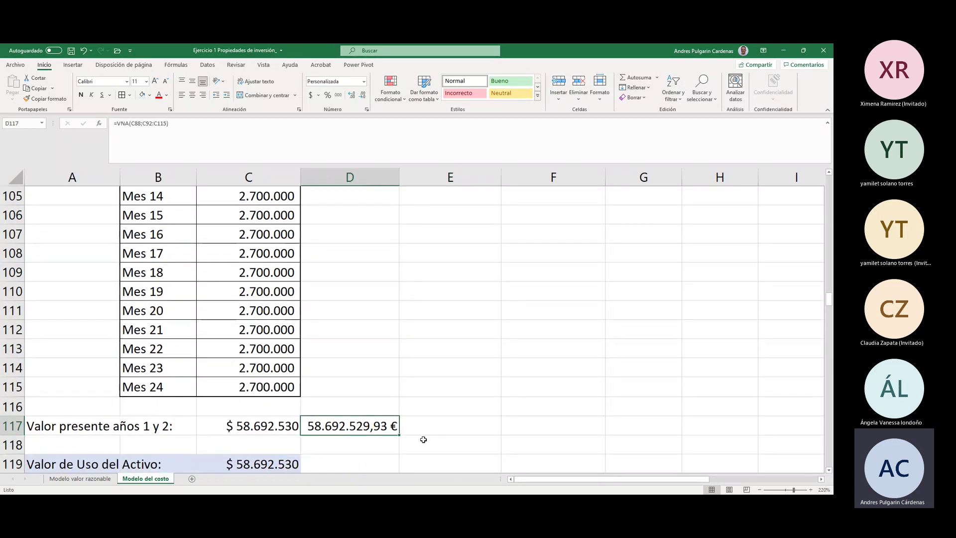
pyautogui.click(339, 96)
pyautogui.click(450, 430)
pyautogui.click(378, 424)
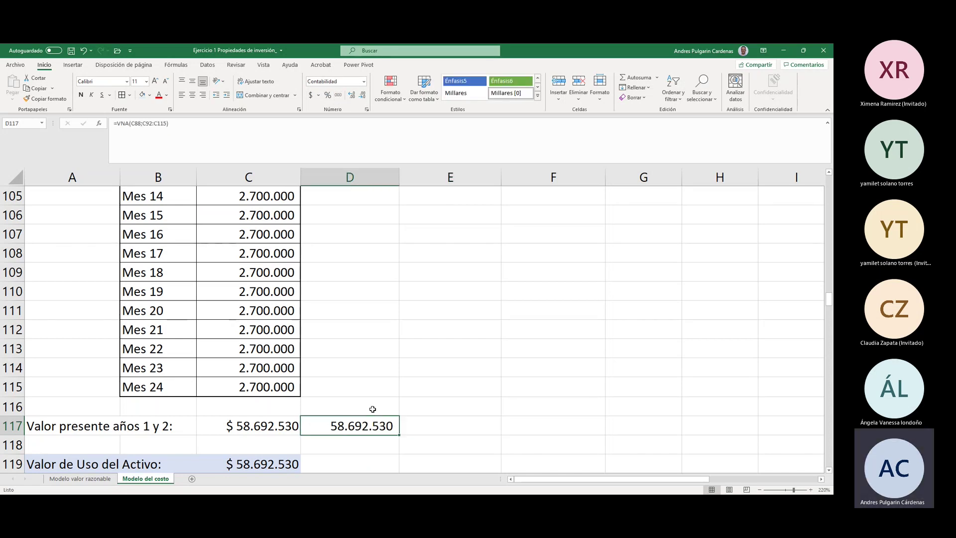
# Step: Trace the discounted rent flows in column C through Mes 24, and return to the first-year months around Mes 5
pyautogui.click(272, 265)
pyautogui.click(272, 291)
pyautogui.click(275, 309)
pyautogui.click(277, 329)
pyautogui.click(277, 349)
pyautogui.click(284, 368)
pyautogui.click(292, 386)
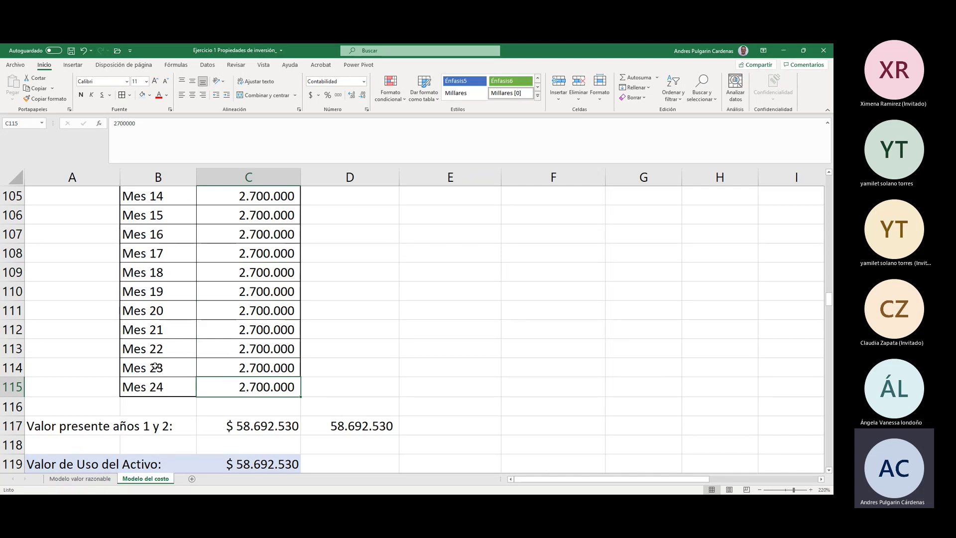
pyautogui.click(267, 368)
pyautogui.scroll(3, 258, 338)
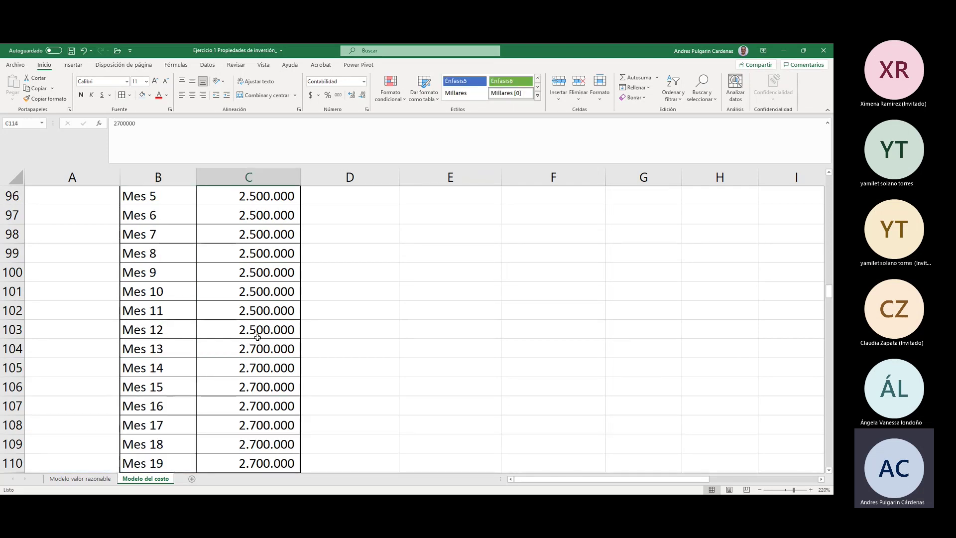
pyautogui.scroll(3, 258, 338)
pyautogui.click(285, 368)
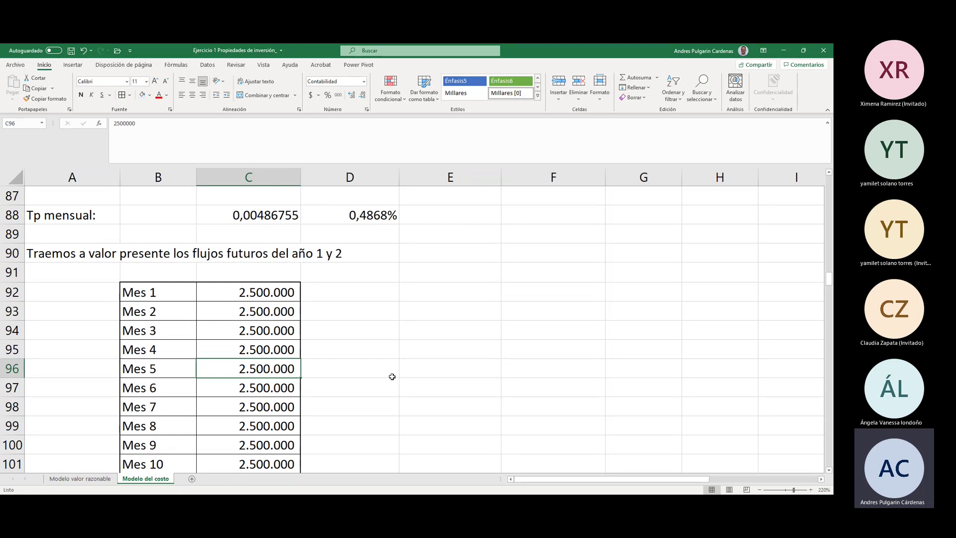
# Step: Compare the present values in C117 and D117 with the linked Valor de Uso del Activo in C119
pyautogui.scroll(-8, 391, 376)
pyautogui.click(364, 311)
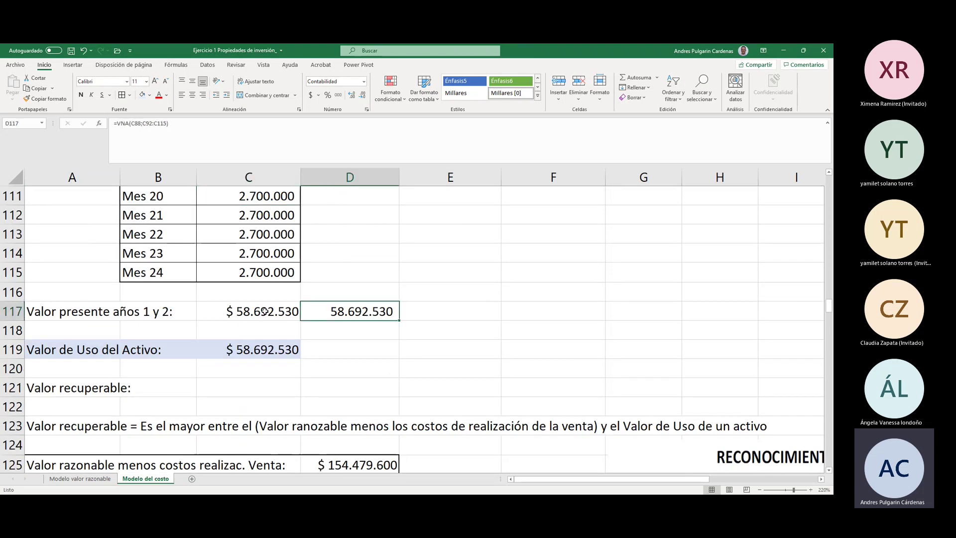
pyautogui.click(116, 313)
pyautogui.click(264, 311)
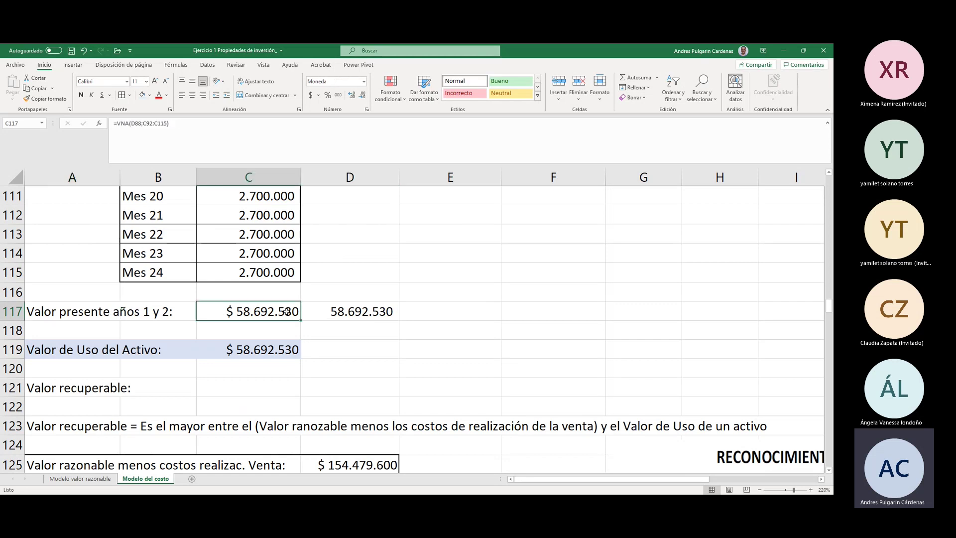
pyautogui.click(334, 312)
pyautogui.click(230, 349)
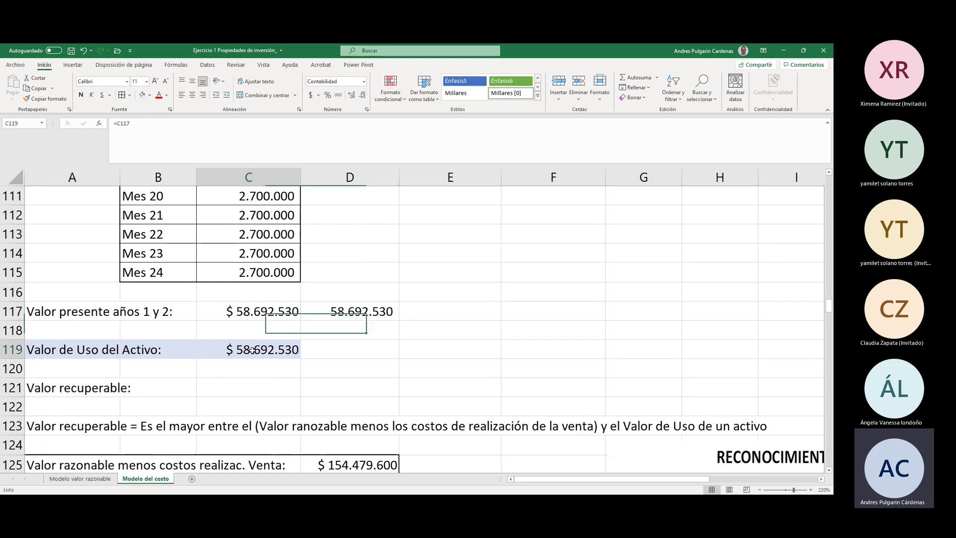
pyautogui.scroll(1, 380, 367)
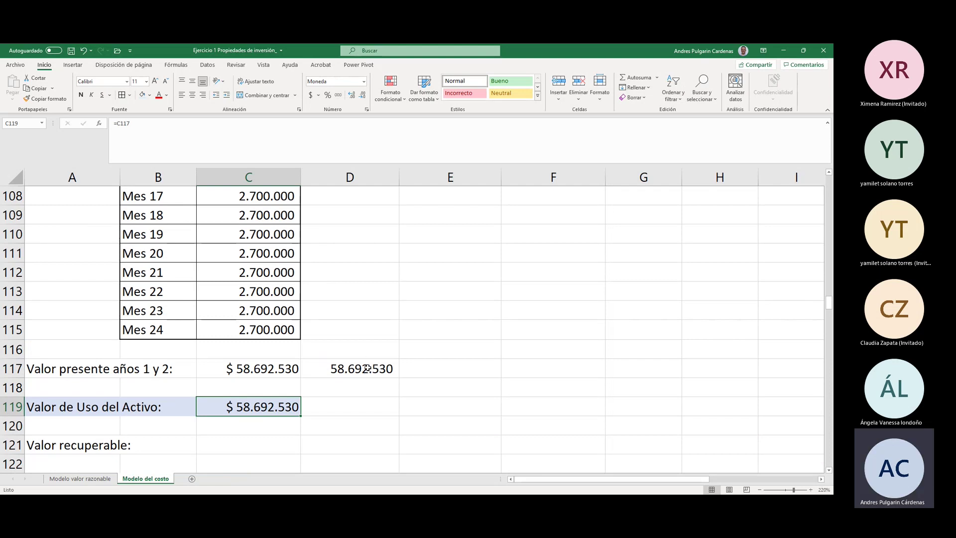
# Step: Clear the contents of D117 and insert the VNA function in that cell again
pyautogui.click(367, 368)
pyautogui.press('Delete')
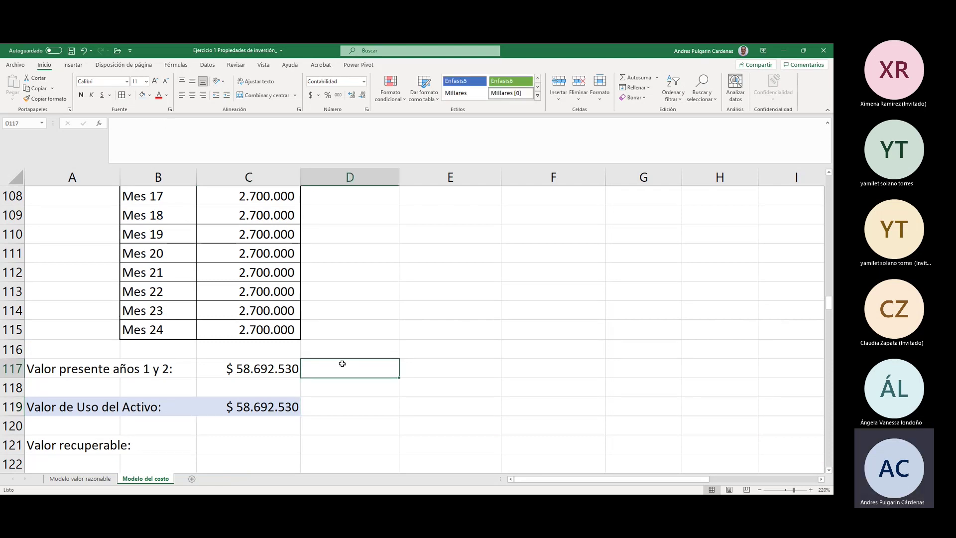
pyautogui.click(100, 123)
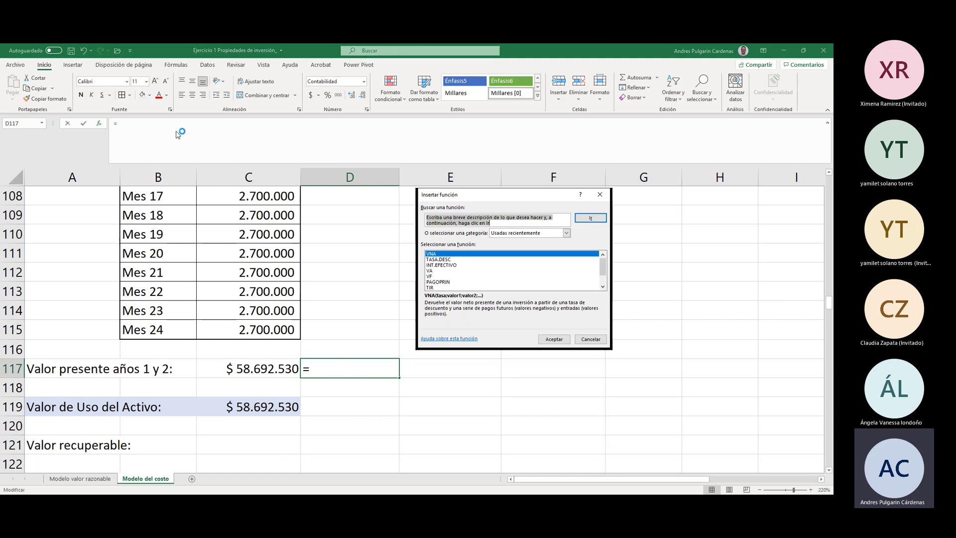
pyautogui.click(602, 287)
pyautogui.click(603, 287)
pyautogui.click(602, 287)
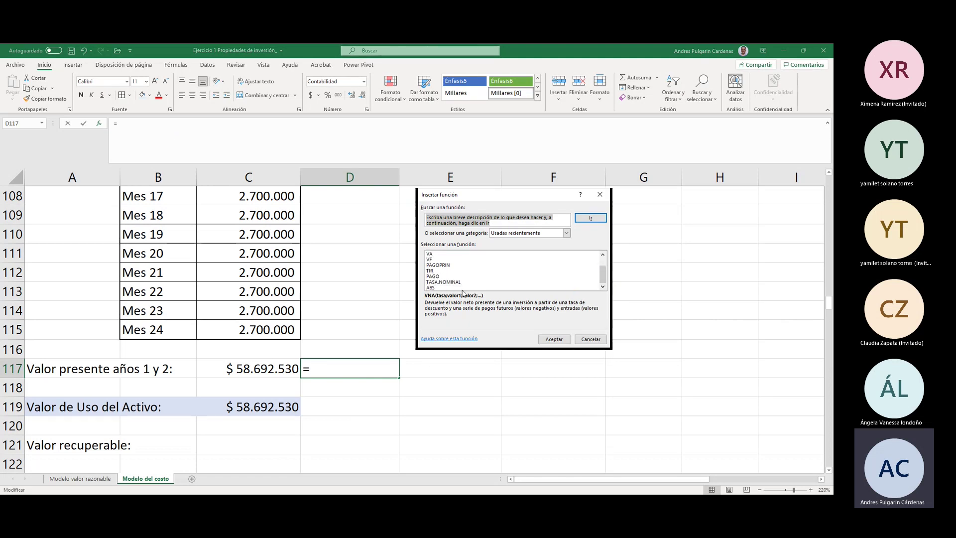
pyautogui.scroll(1, 608, 278)
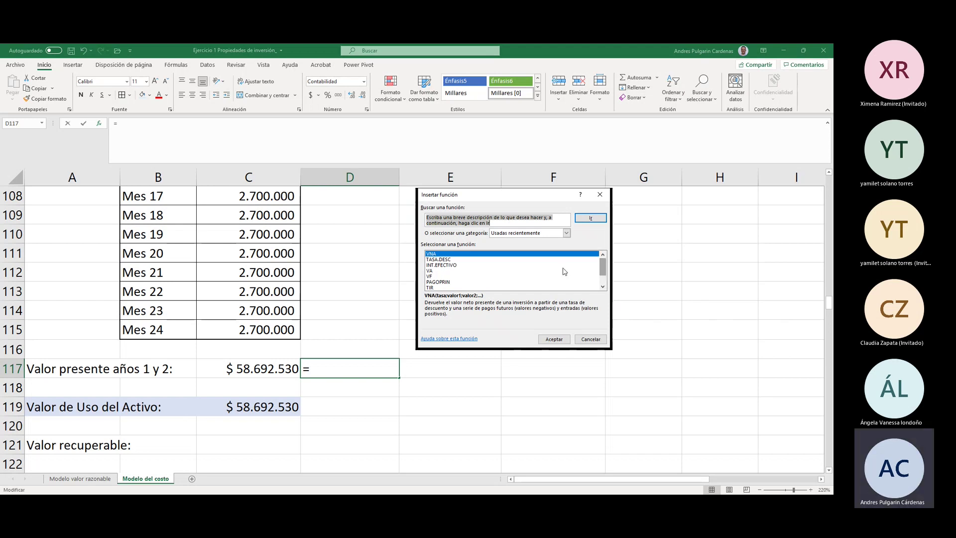
pyautogui.click(434, 255)
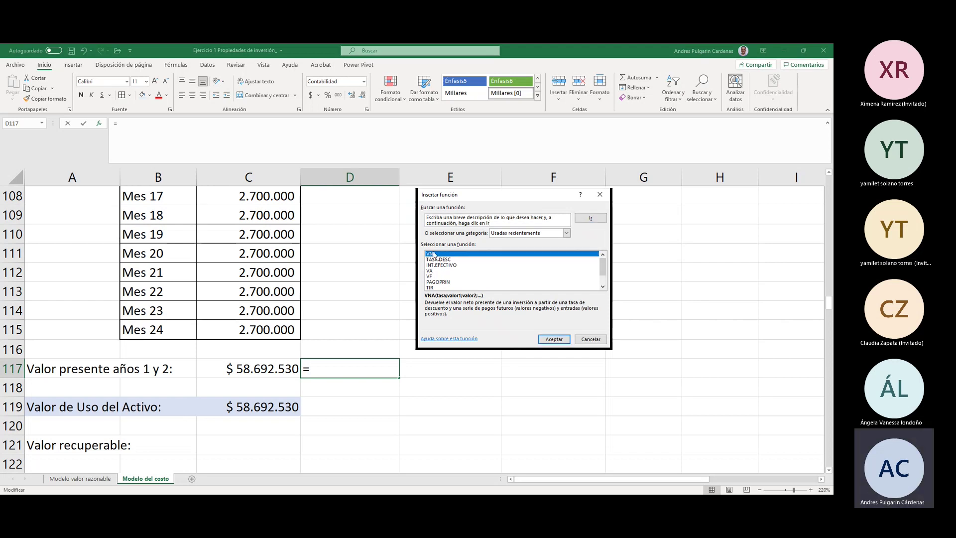
pyautogui.click(559, 339)
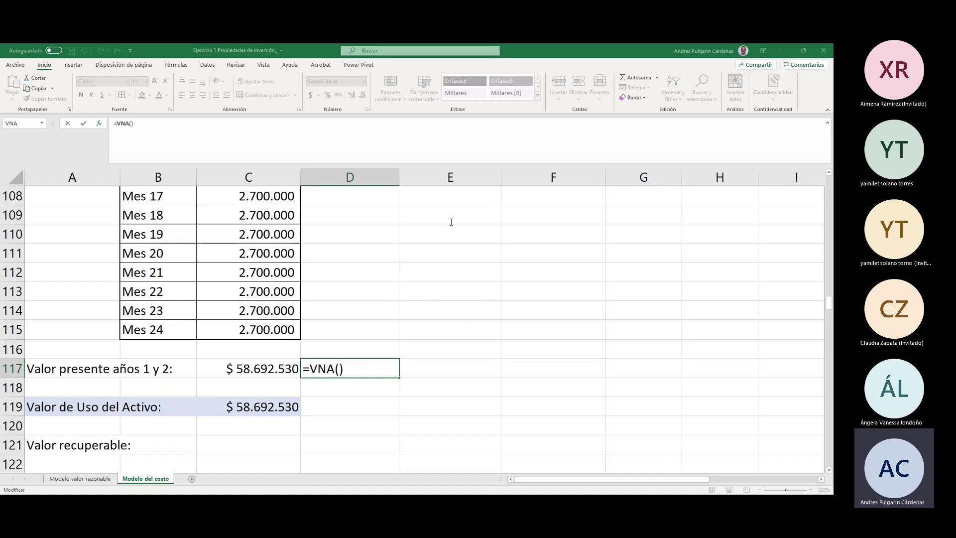
# Step: Complete the VNA formula in D117 with C88 as the rate and the monthly rents in C92:C115
pyautogui.scroll(7, 323, 315)
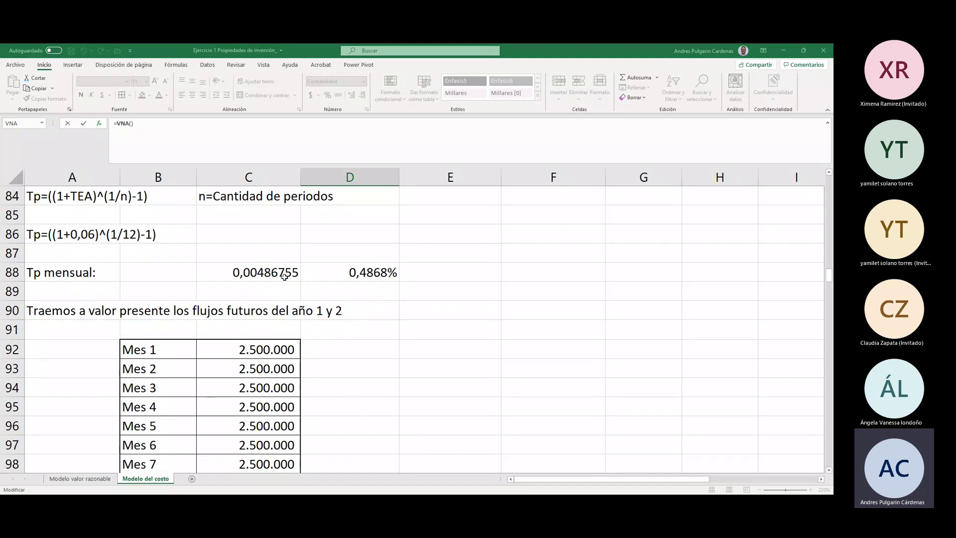
pyautogui.click(266, 274)
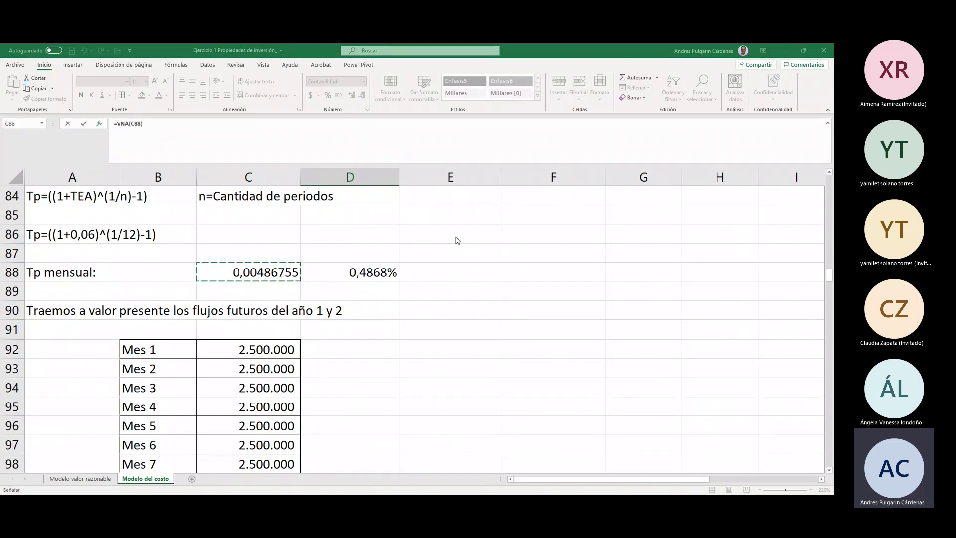
pyautogui.press('F2')
pyautogui.write(';')
pyautogui.click(274, 348)
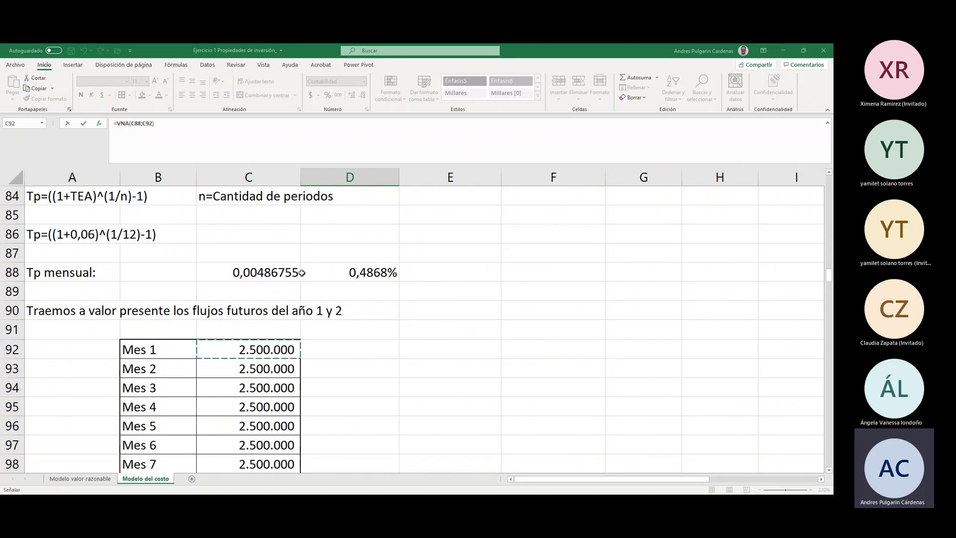
pyautogui.moveTo(279, 351); pyautogui.dragTo(278, 446)
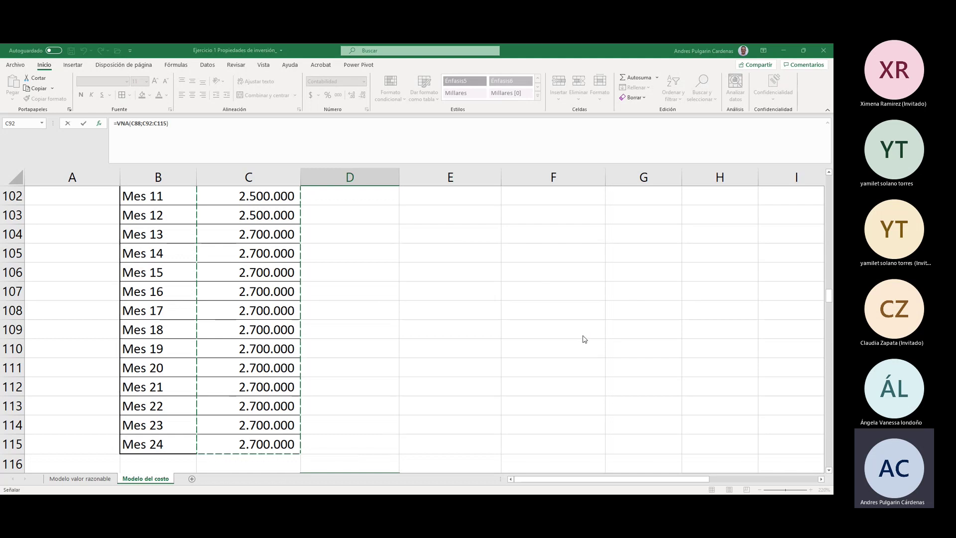
pyautogui.press('Return')
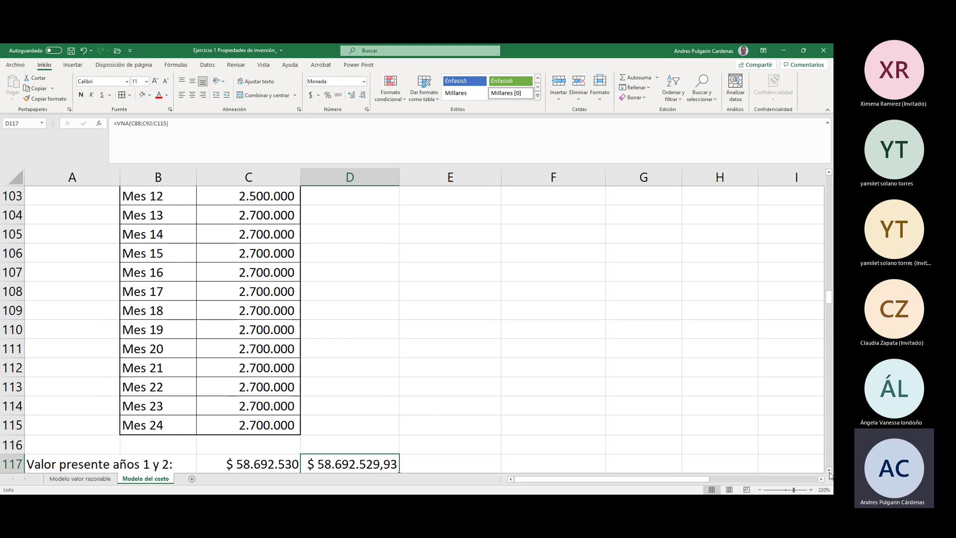
# Step: Compare the present values in C117 and D117 with the Valor de Uso del Activo in row 119
pyautogui.scroll(-2, 224, 446)
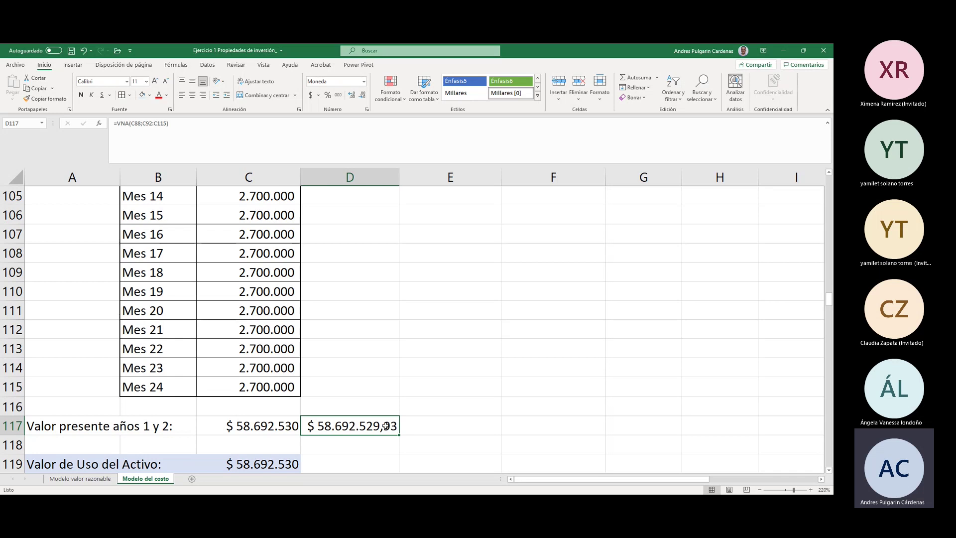
pyautogui.click(264, 427)
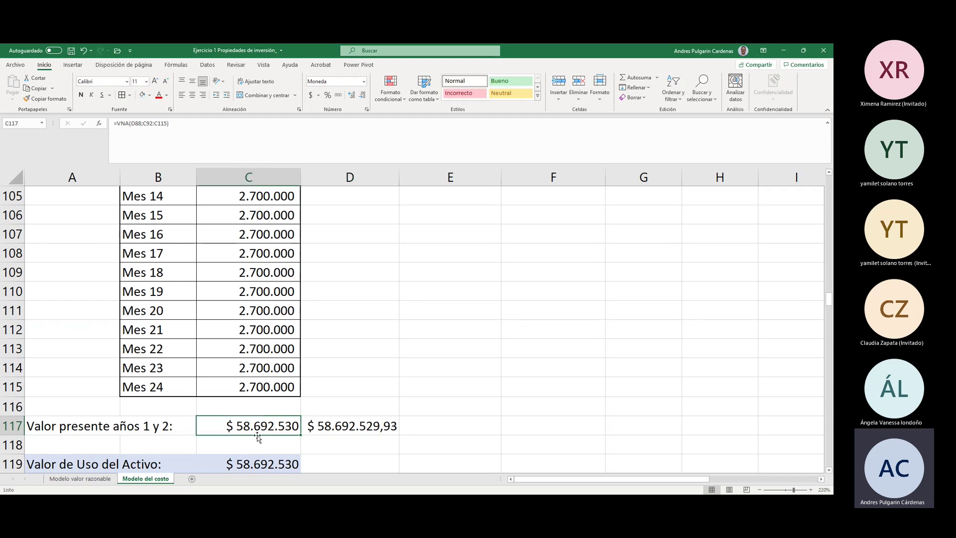
pyautogui.click(64, 467)
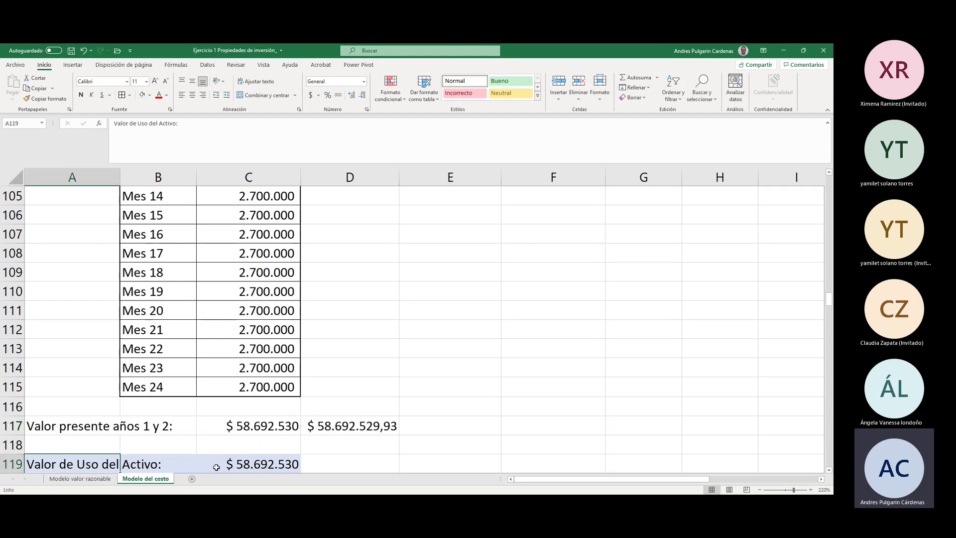
pyautogui.click(248, 468)
# Step: Clear the D117 result and start a fresh VNA function in the same cell
pyautogui.click(343, 428)
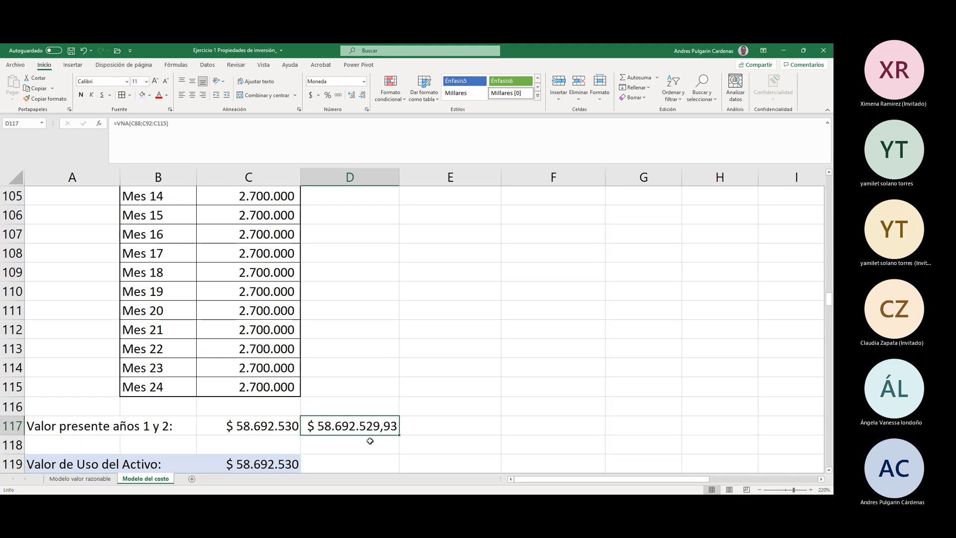
pyautogui.press('Delete')
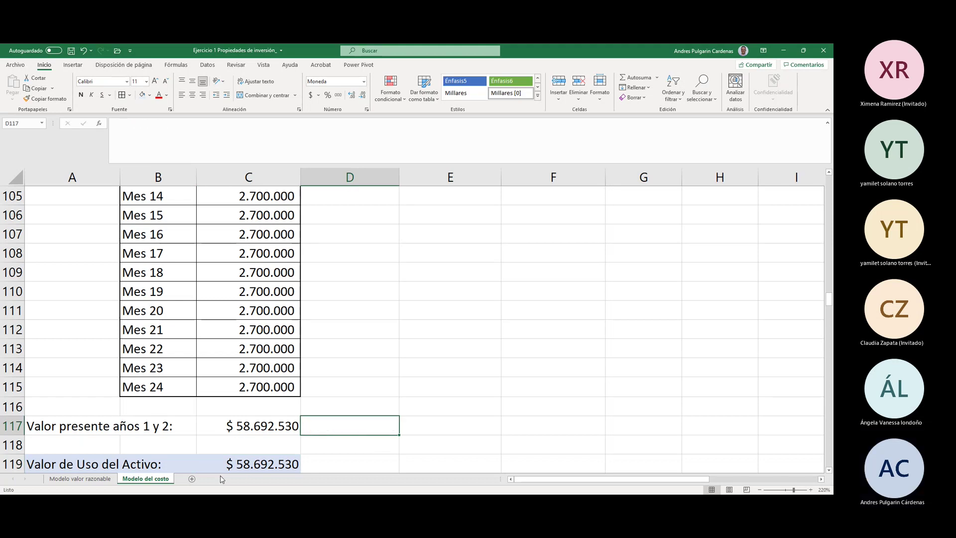
pyautogui.scroll(4, 360, 392)
pyautogui.scroll(3, 360, 392)
pyautogui.scroll(-3, 359, 392)
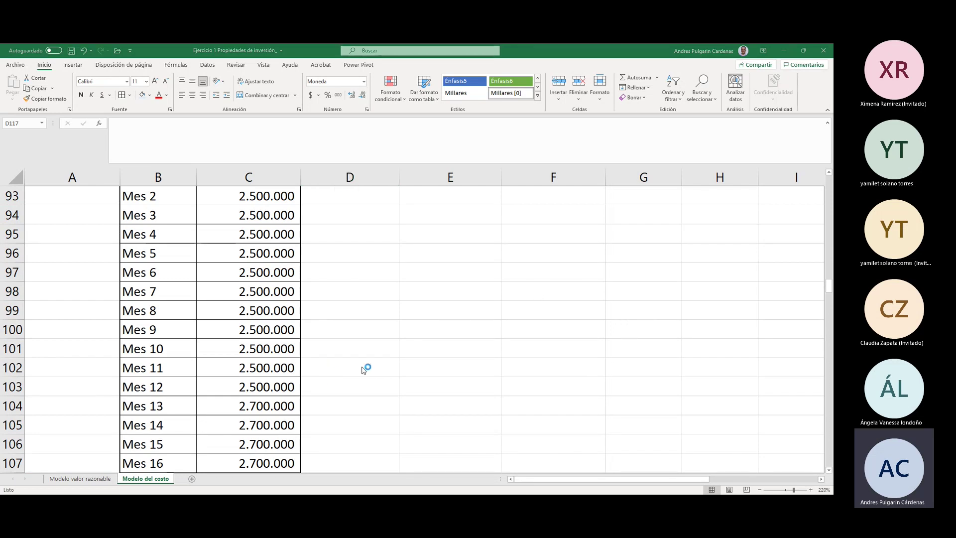
pyautogui.scroll(-4, 357, 391)
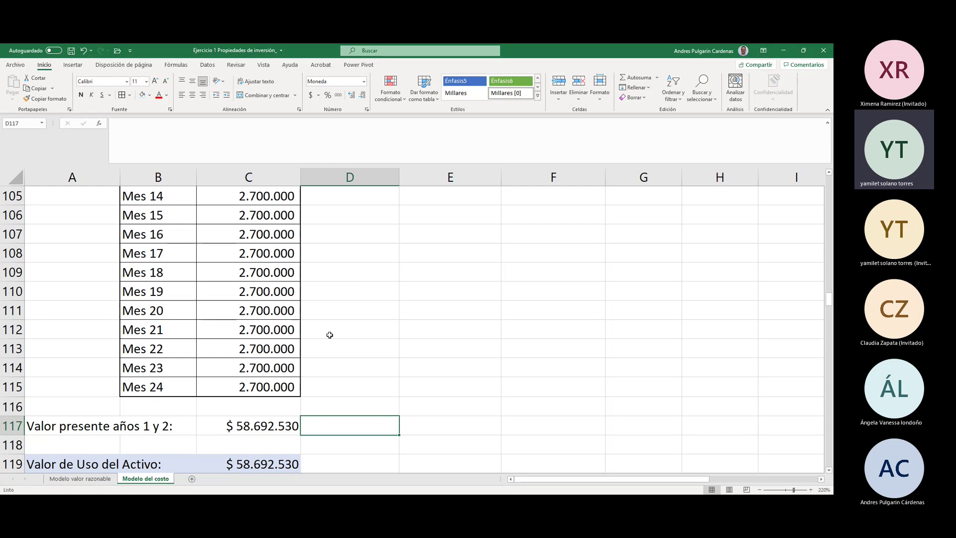
pyautogui.click(99, 123)
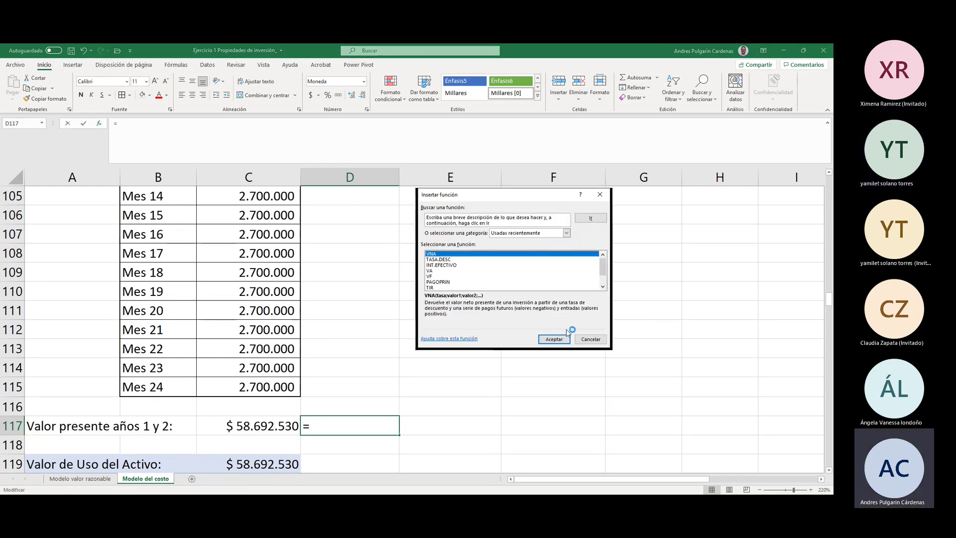
pyautogui.click(555, 339)
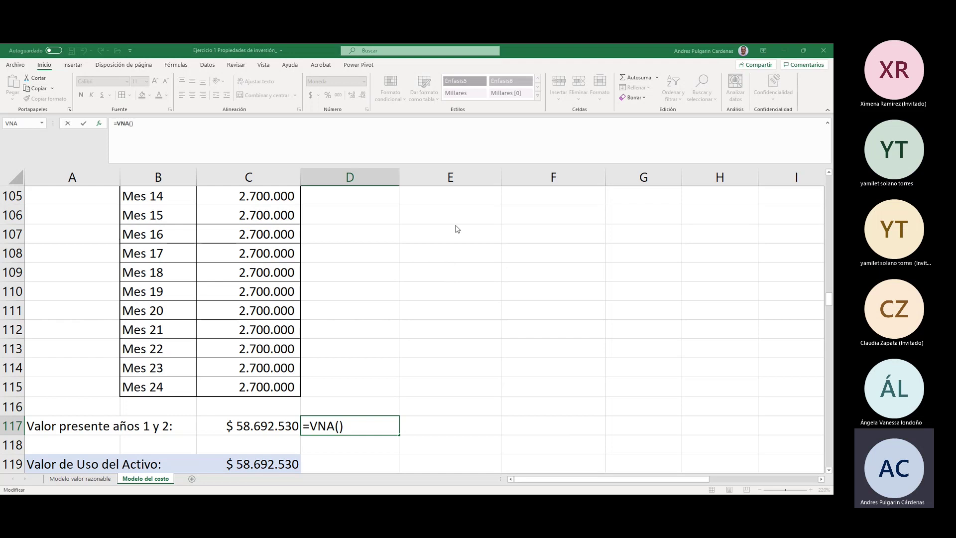
# Step: Fill the VNA function in D117 with D88 as the rate and C92:C115 as the monthly flows
pyautogui.scroll(9, 289, 307)
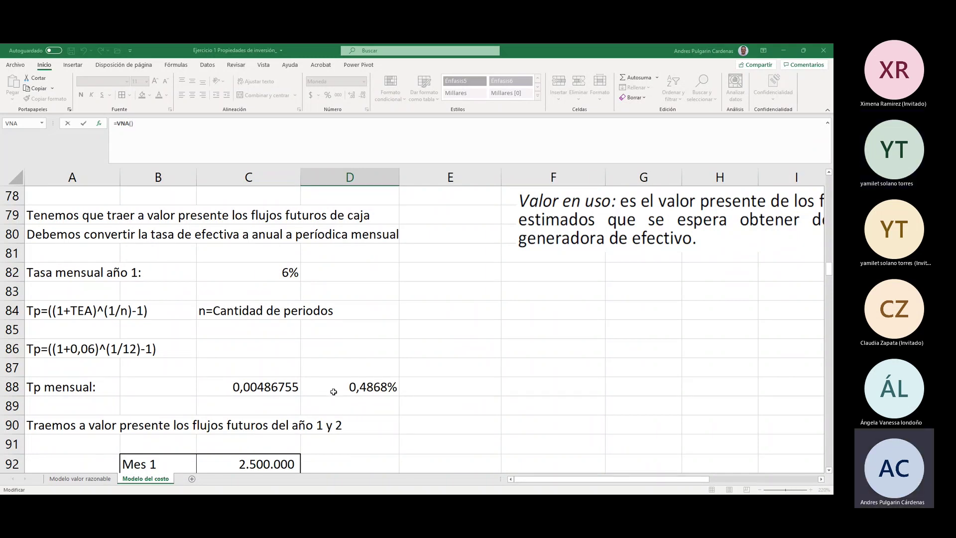
pyautogui.click(374, 390)
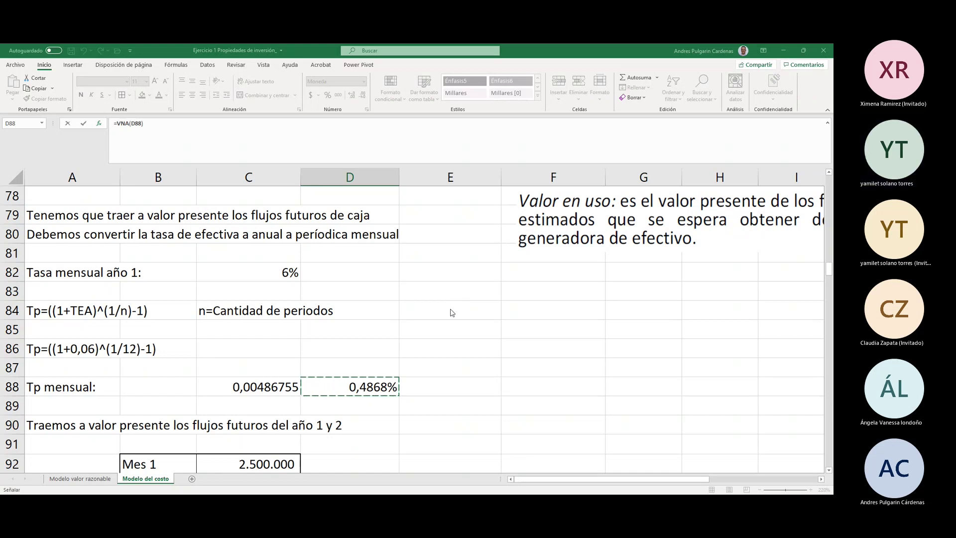
pyautogui.press('F2')
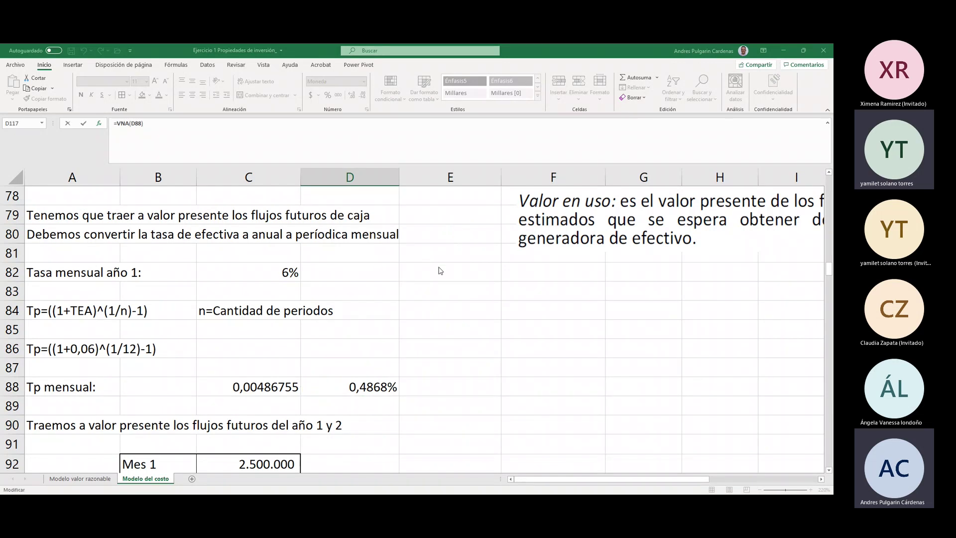
pyautogui.write(';')
pyautogui.click(276, 462)
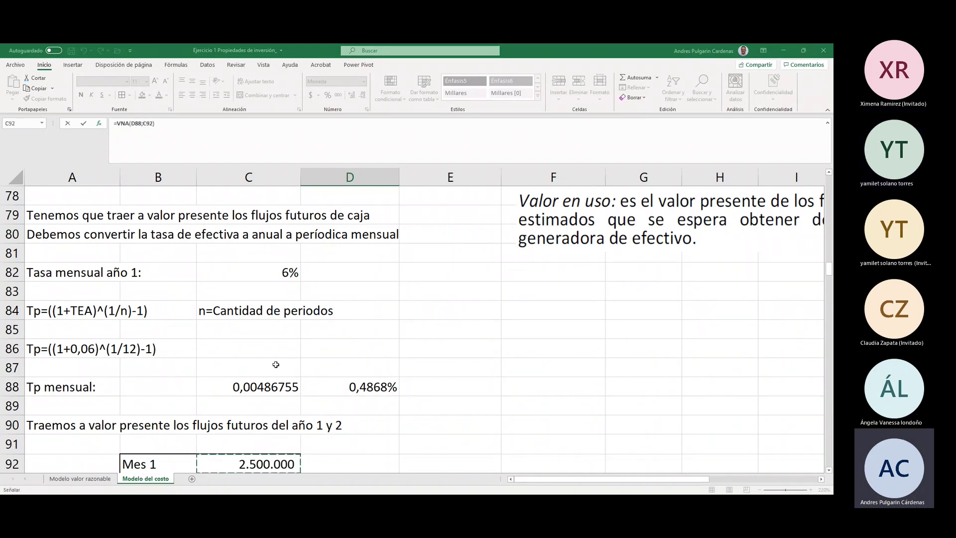
pyautogui.hotkey('shift', 'Down')
pyautogui.hotkey('shift', 'Down')
pyautogui.hotkey('shift', 'Down')
pyautogui.hotkey('shift', 'Down')
pyautogui.hotkey('shift', 'Down')
pyautogui.hotkey('shift', 'Down')
pyautogui.hotkey('shift', 'Down')
pyautogui.hotkey('shift', 'Down')
pyautogui.hotkey('shift', 'Down')
pyautogui.hotkey('shift', 'Down')
pyautogui.hotkey('shift', 'Down')
pyautogui.hotkey('shift', 'Down')
pyautogui.hotkey('shift', 'Down')
pyautogui.hotkey('shift', 'Down')
pyautogui.hotkey('shift', 'Down')
pyautogui.hotkey('shift', 'Down')
pyautogui.hotkey('shift', 'Down')
pyautogui.hotkey('shift', 'Down')
pyautogui.hotkey('shift', 'Down')
pyautogui.hotkey('shift', 'Down')
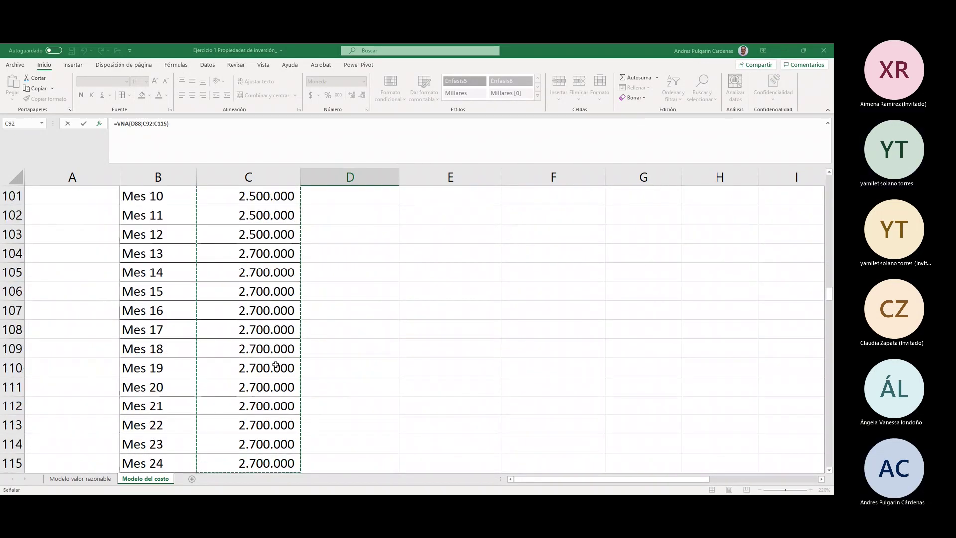
pyautogui.hotkey('shift', 'Up')
pyautogui.hotkey('shift', 'Up')
pyautogui.hotkey('shift', 'Up')
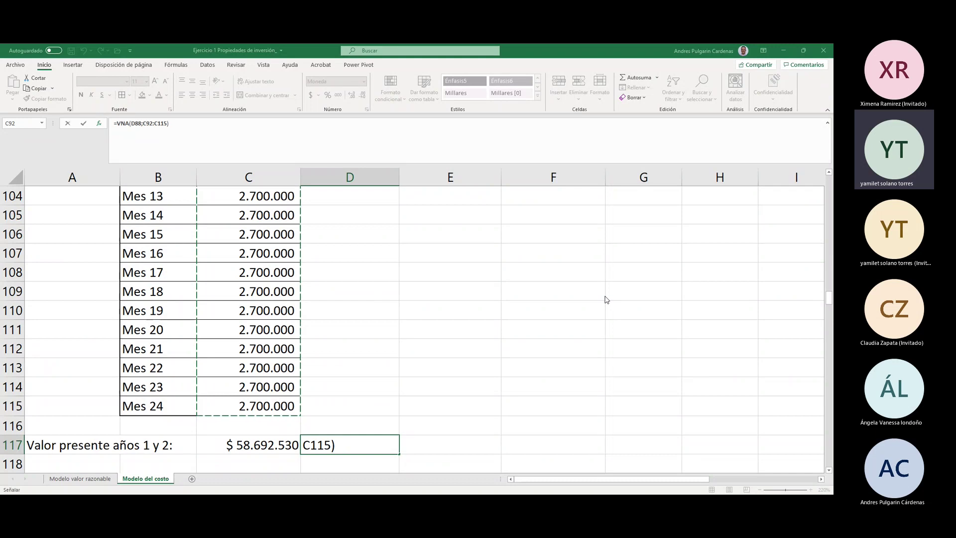
pyautogui.hotkey('ctrl', 'Return')
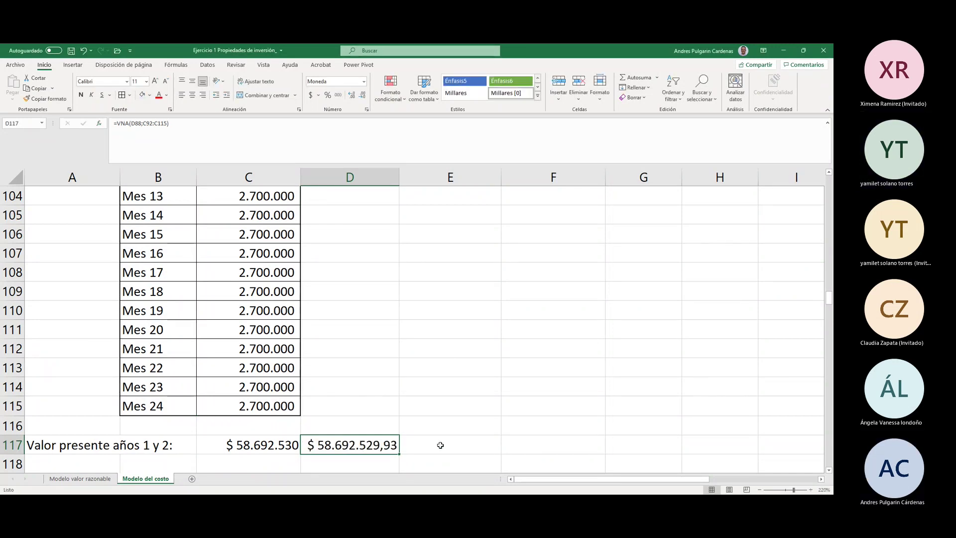
# Step: Review the D117 present value against the rents from Mes 16 to Mes 24 in C107:C115
pyautogui.click(829, 469)
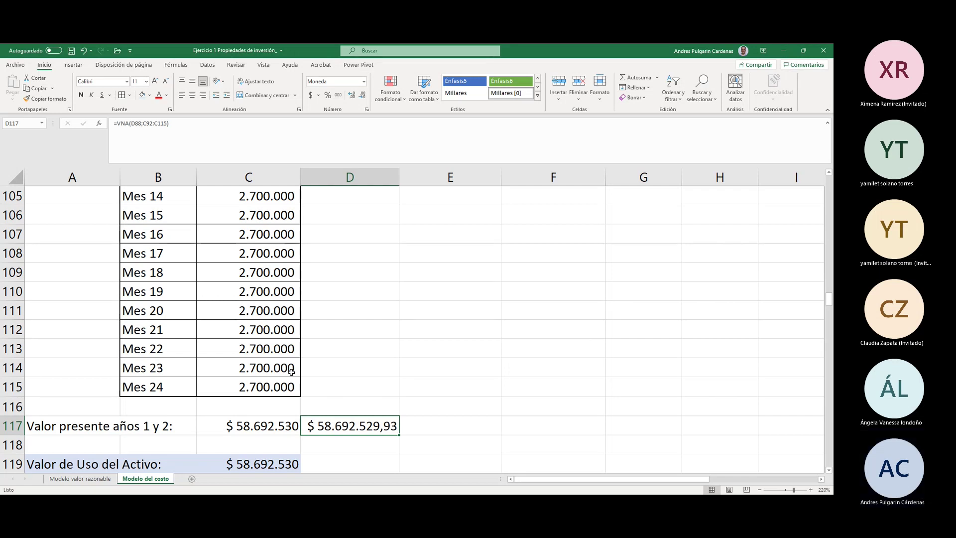
pyautogui.click(333, 404)
pyautogui.click(328, 425)
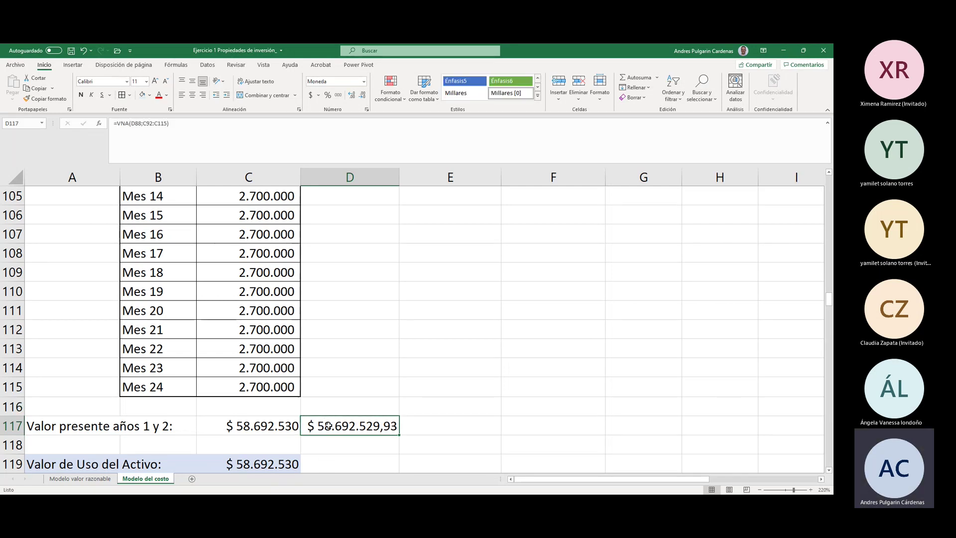
pyautogui.click(311, 402)
pyautogui.press('Down')
pyautogui.moveTo(260, 238); pyautogui.dragTo(250, 377)
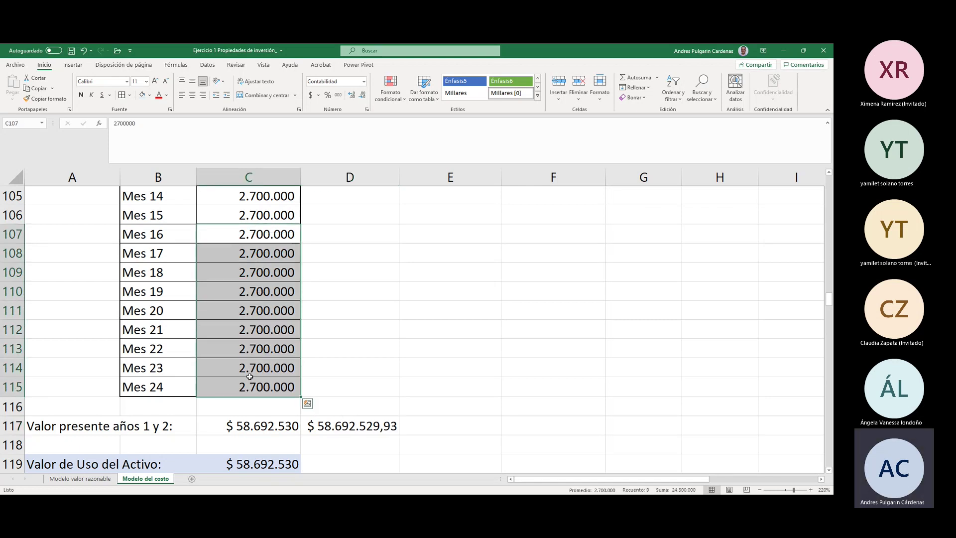
# Step: Clear the contents of D117 and check the Valor de Uso del Activo link in C119
pyautogui.click(337, 419)
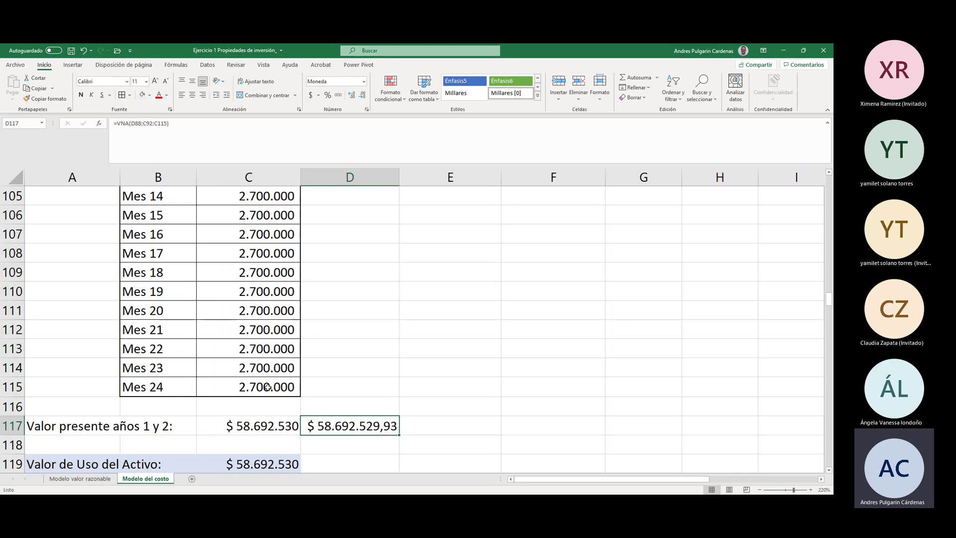
pyautogui.press('Delete')
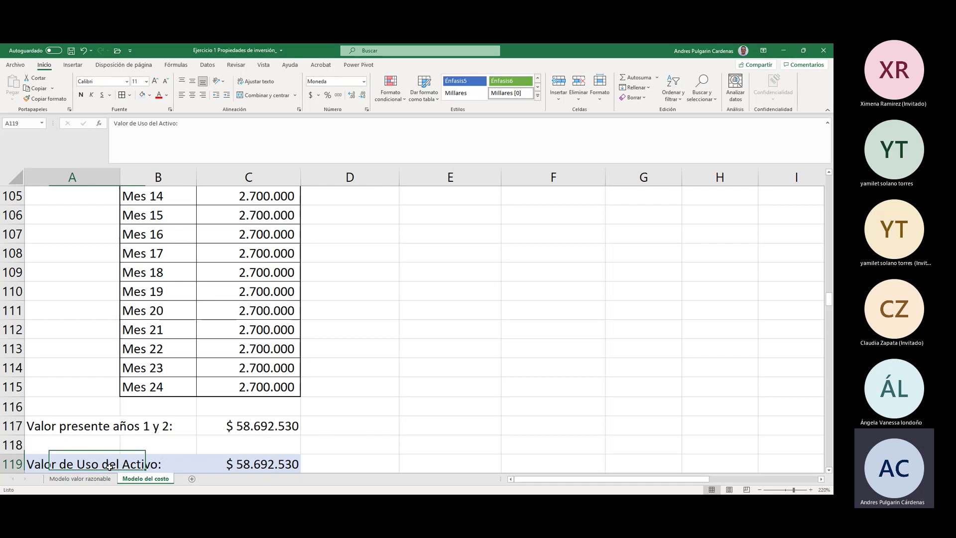
pyautogui.click(87, 466)
pyautogui.click(257, 463)
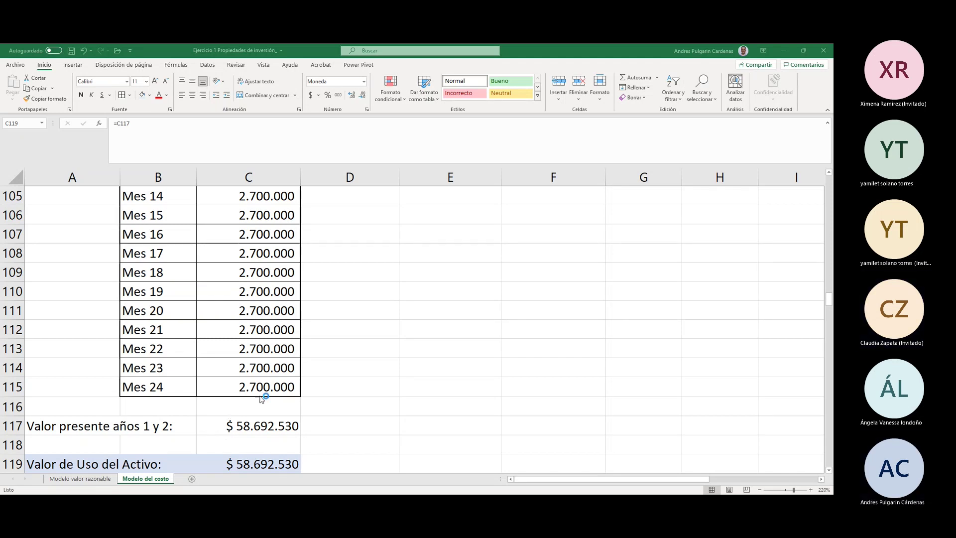
# Step: Review the monthly rate and rent flows, and examine the Deterioro diagram's branches for book value and recoverable value
pyautogui.scroll(8, 282, 393)
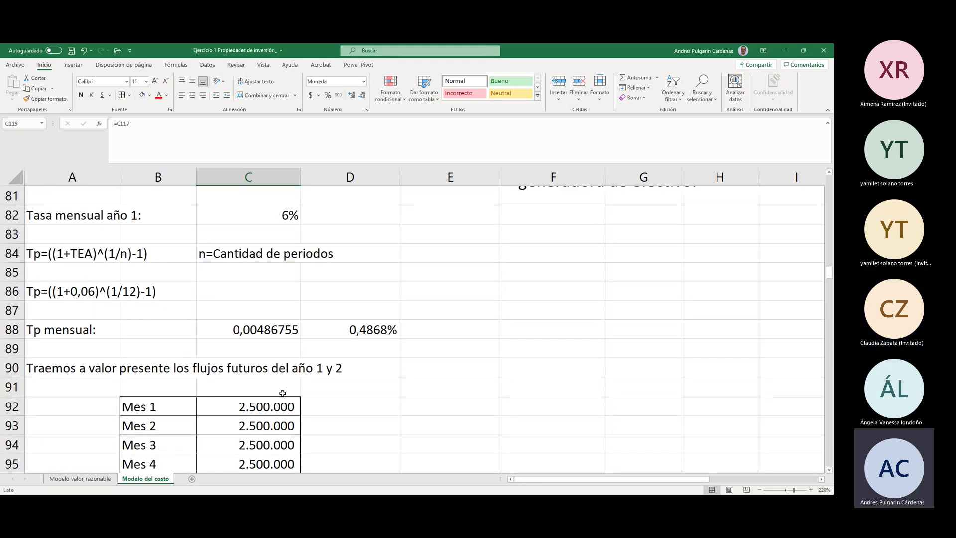
pyautogui.scroll(-9, 282, 393)
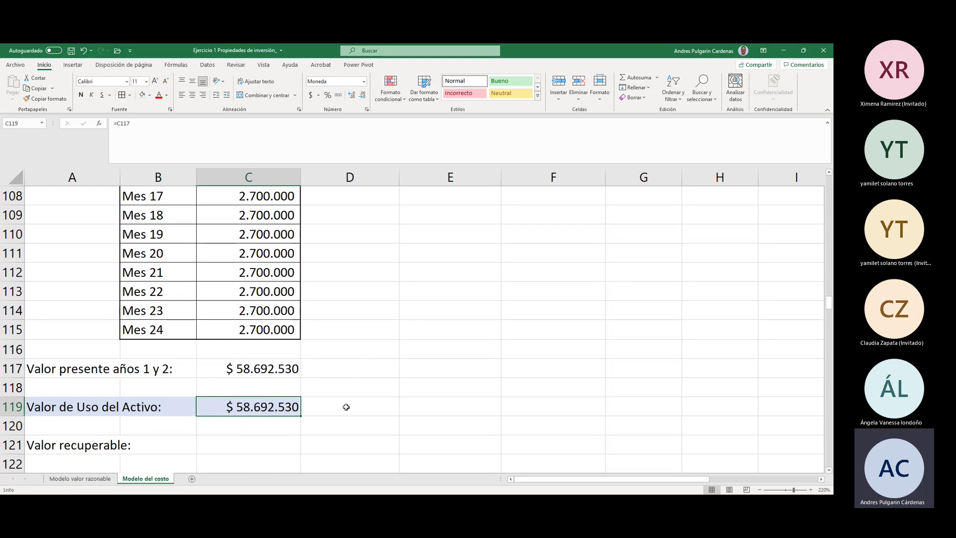
pyautogui.scroll(16, 353, 404)
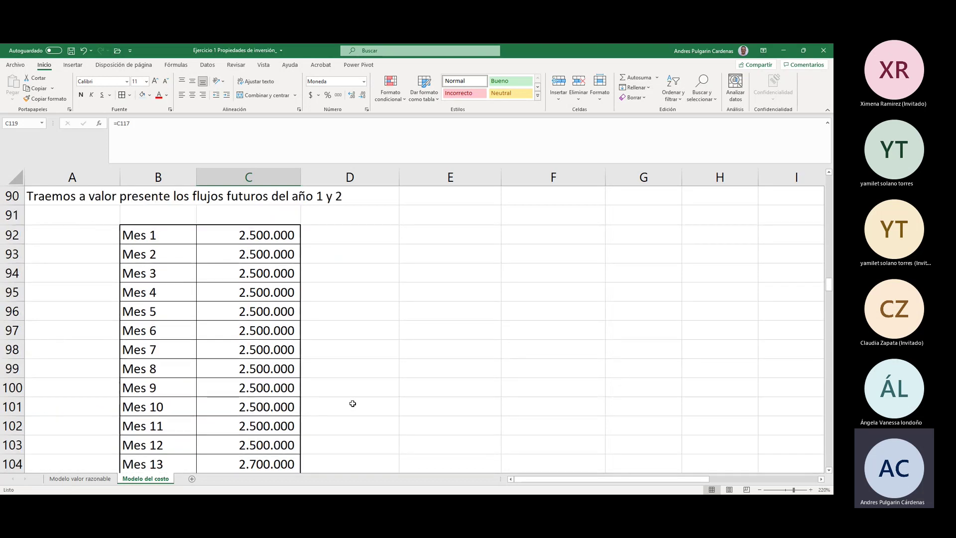
pyautogui.scroll(2, 352, 404)
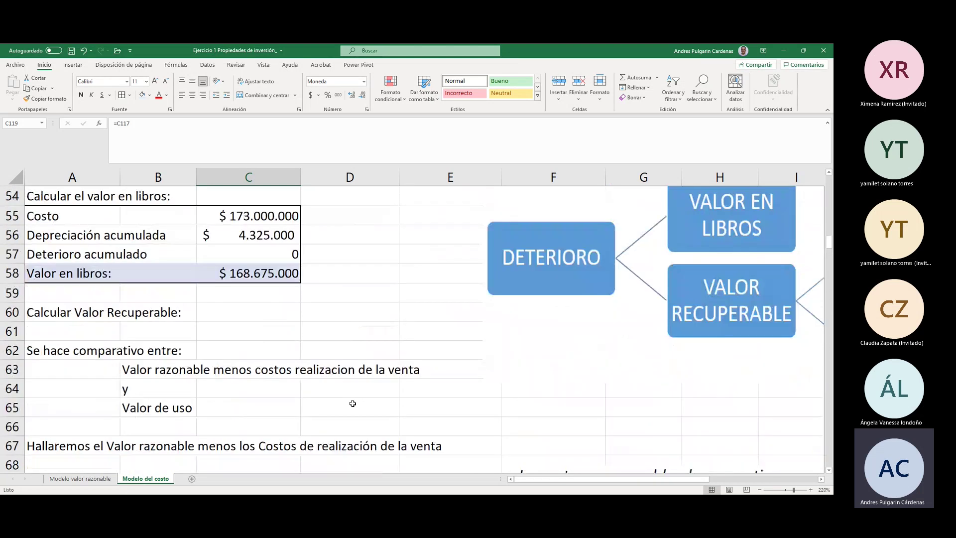
pyautogui.moveTo(608, 482); pyautogui.dragTo(651, 482)
pyautogui.scroll(3, 678, 435)
pyautogui.scroll(-3, 677, 435)
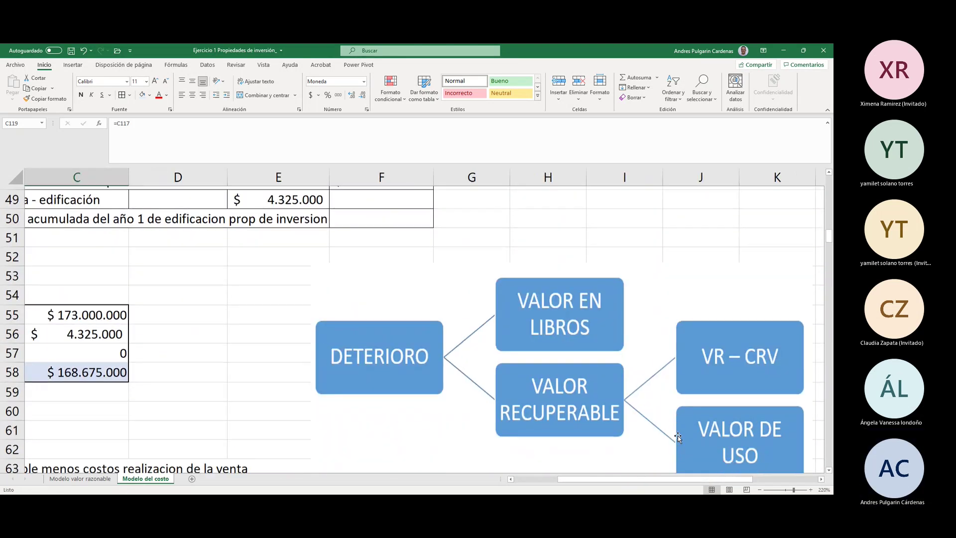
pyautogui.click(693, 234)
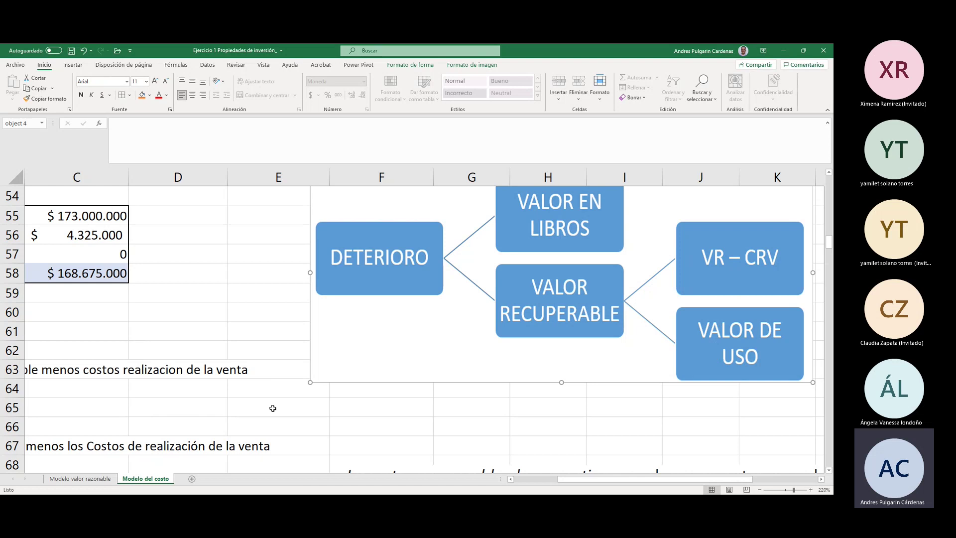
# Step: Leave the diagram and return to the Valor de Uso del Activo and Valor recuperable rows
pyautogui.click(165, 416)
pyautogui.press('Left')
pyautogui.press('Left')
pyautogui.press('Left')
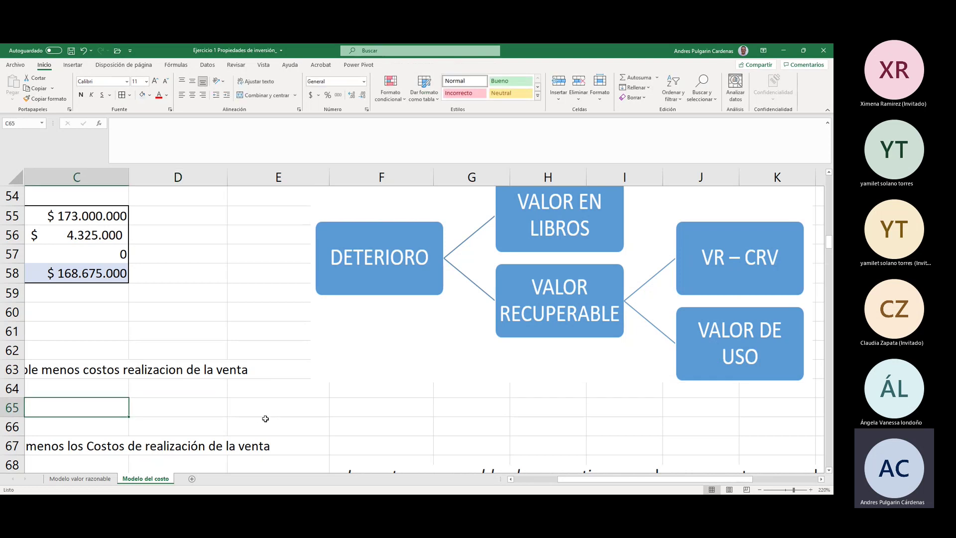
pyautogui.scroll(-13, 190, 410)
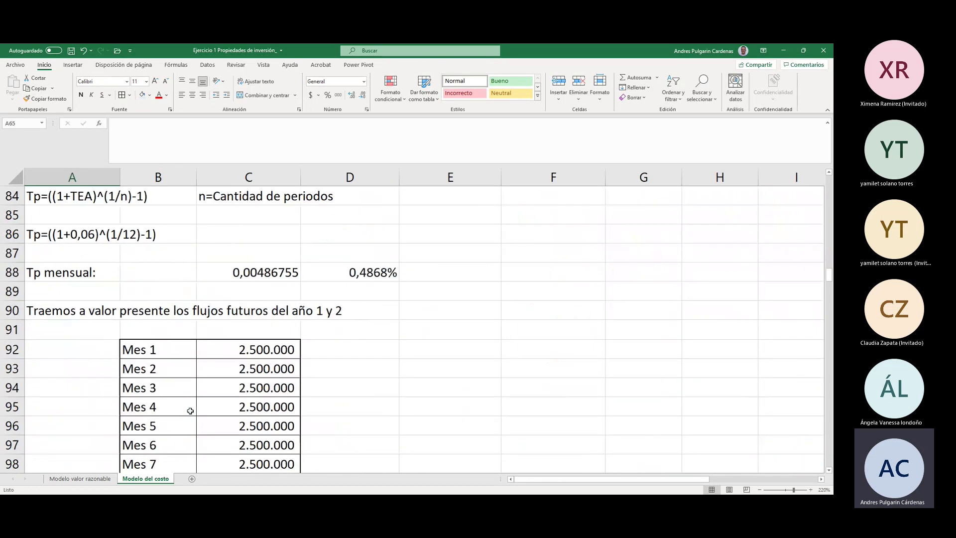
pyautogui.scroll(-5, 191, 411)
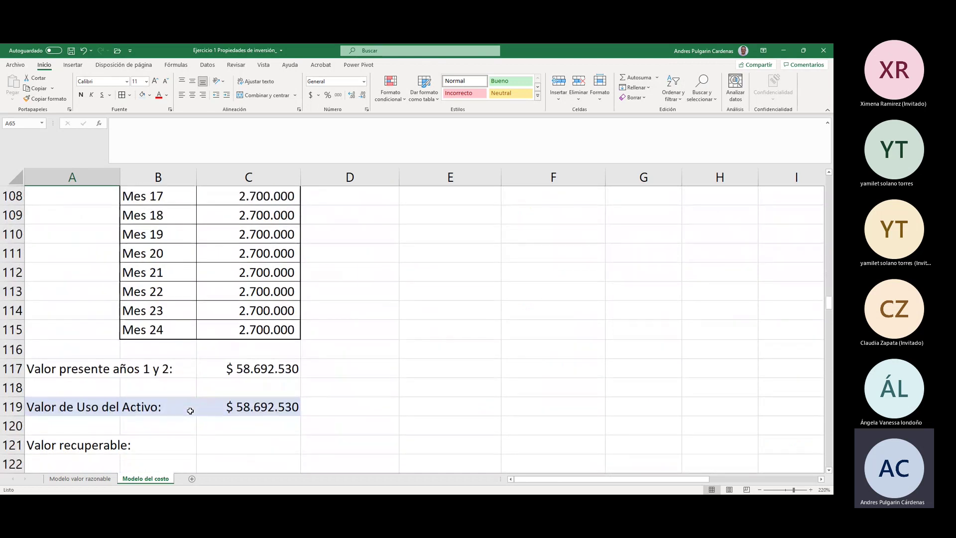
# Step: Review the recoverable value definition in A123 and the calculation of fair value less selling costs in A69:E75
pyautogui.scroll(-1, 190, 411)
pyautogui.click(68, 429)
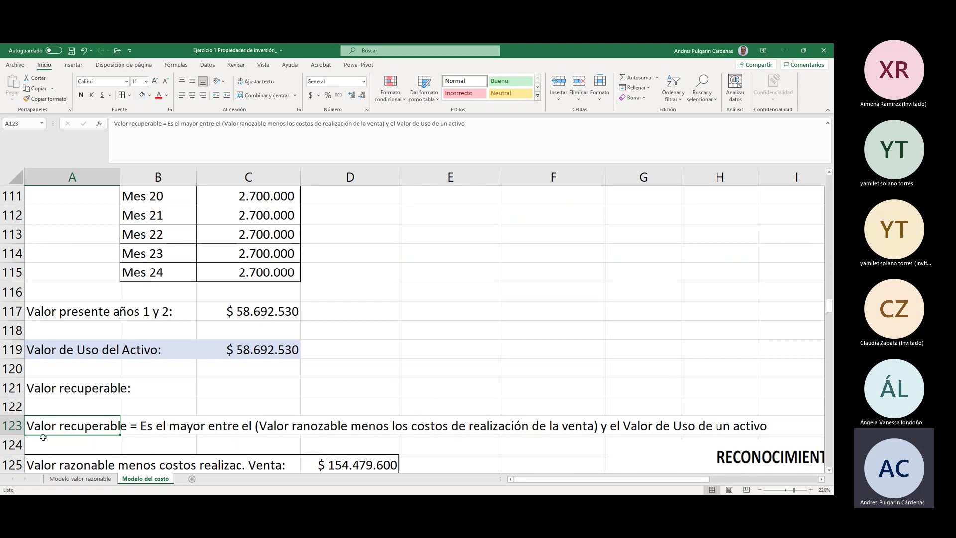
pyautogui.scroll(2, 187, 388)
pyautogui.scroll(8, 187, 388)
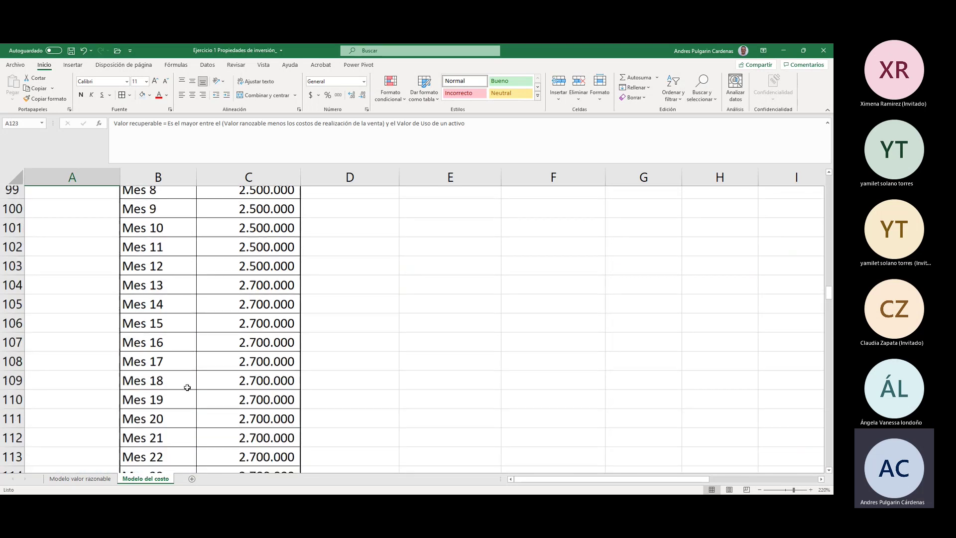
pyautogui.scroll(5, 187, 388)
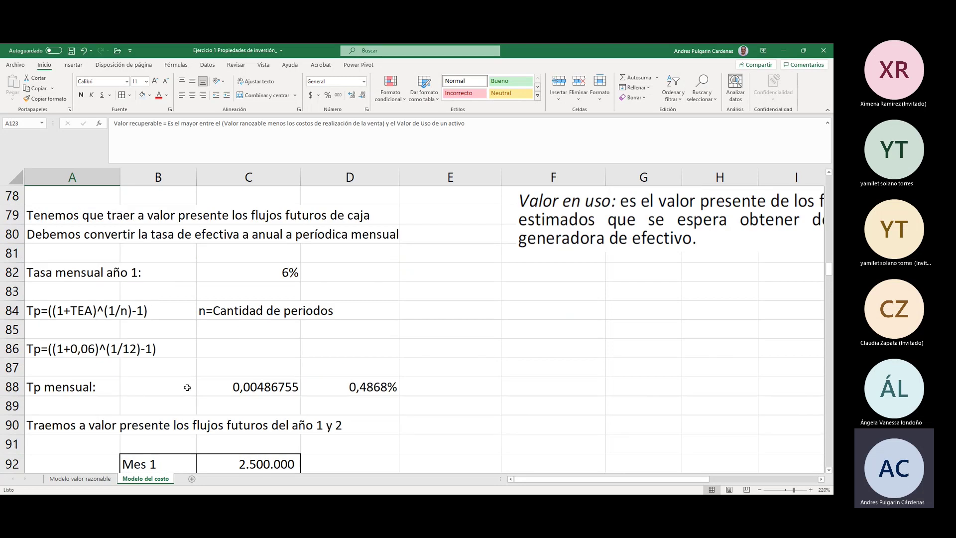
pyautogui.moveTo(52, 252); pyautogui.dragTo(374, 375)
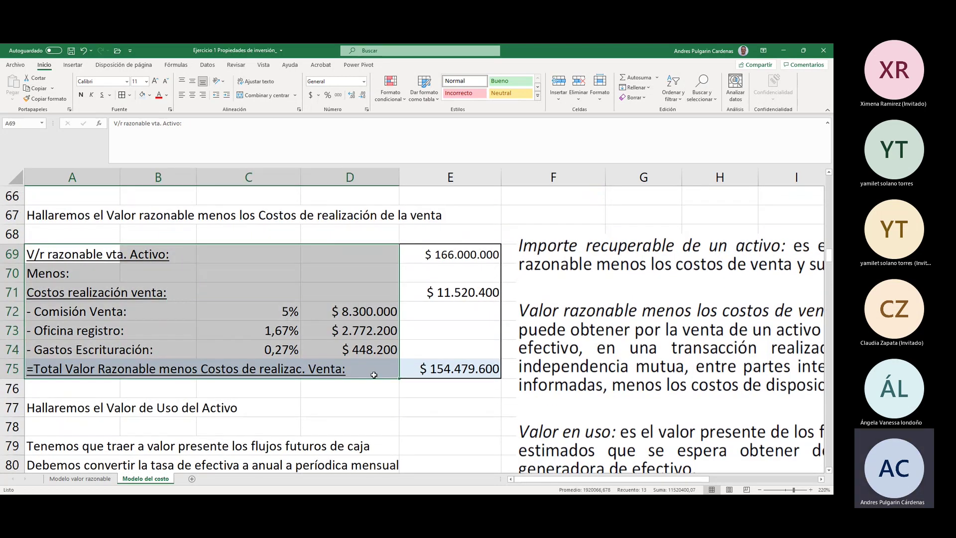
pyautogui.click(475, 377)
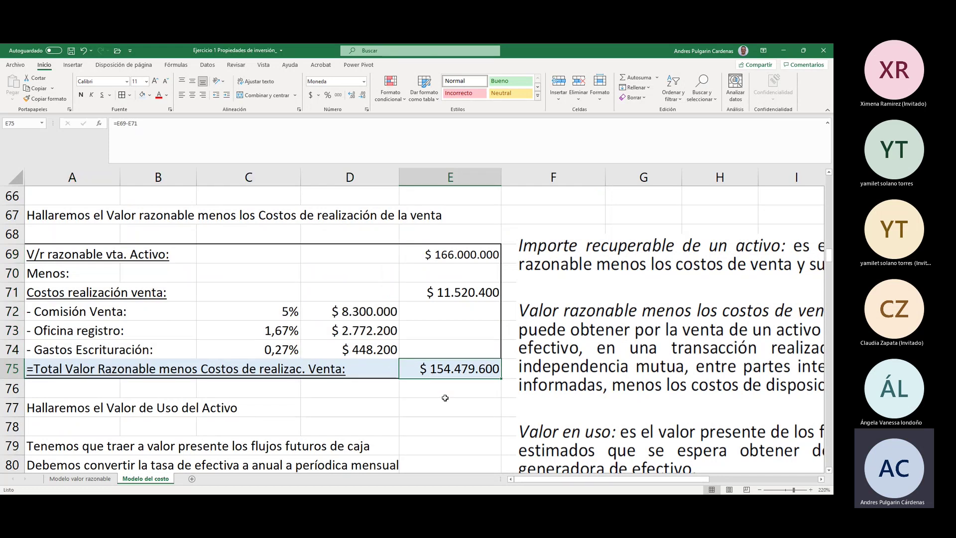
# Step: Check the fair value less selling costs in D125 and the asset's value in use in row 119 against D126
pyautogui.scroll(-11, 446, 398)
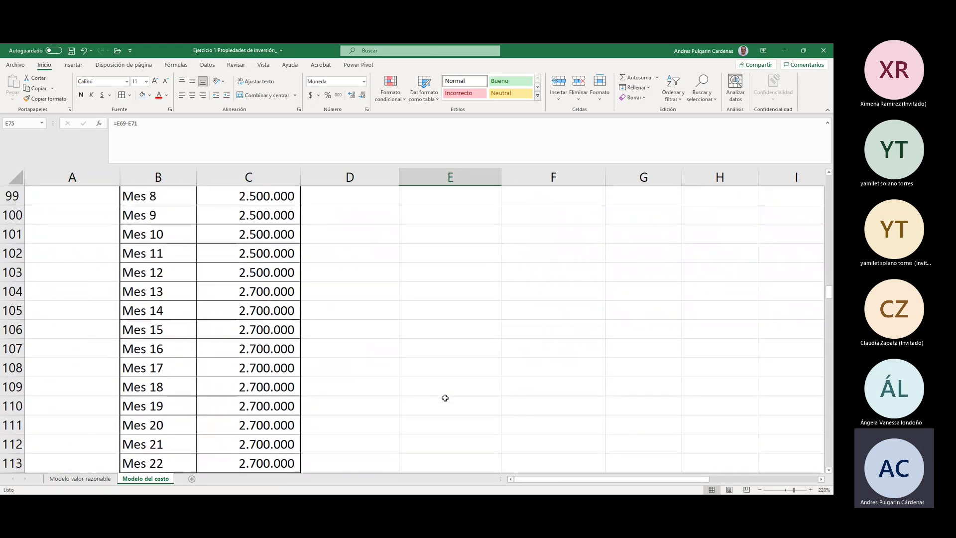
pyautogui.scroll(-5, 445, 398)
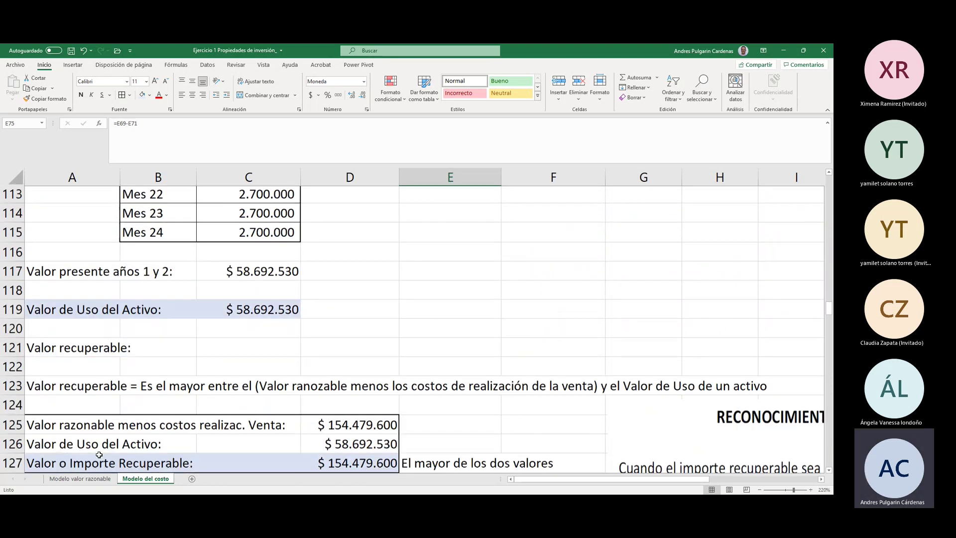
pyautogui.scroll(-1, 99, 455)
pyautogui.click(68, 414)
pyautogui.click(348, 413)
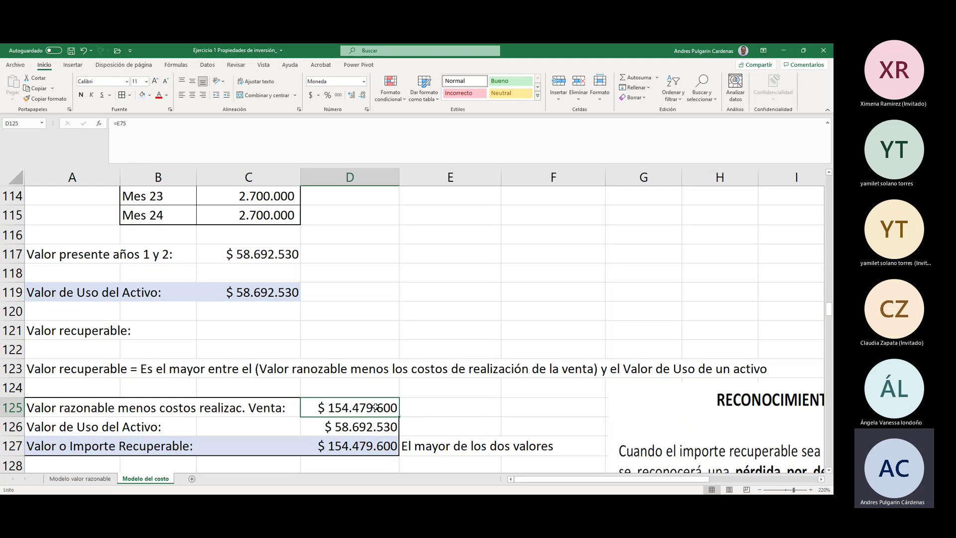
pyautogui.click(89, 295)
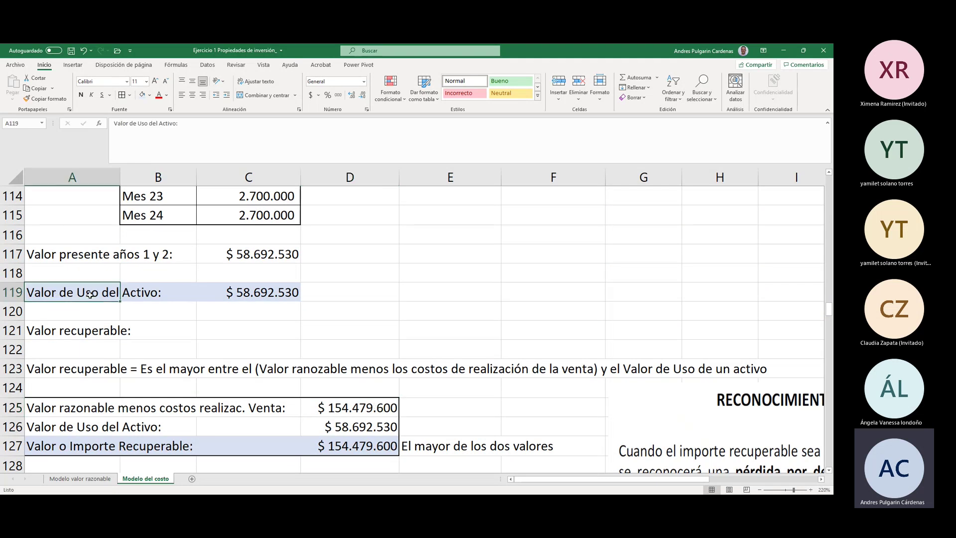
pyautogui.moveTo(68, 297); pyautogui.dragTo(279, 295)
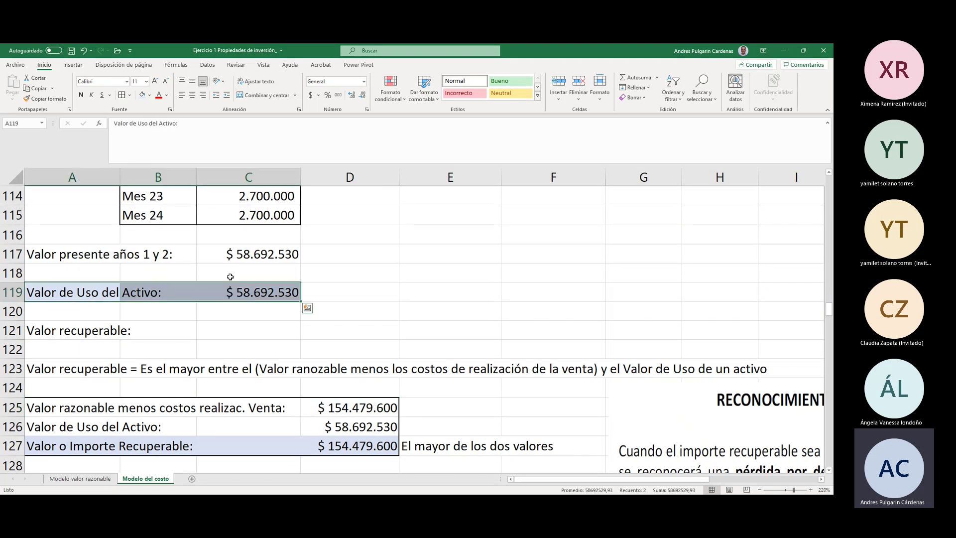
pyautogui.click(46, 426)
pyautogui.click(308, 426)
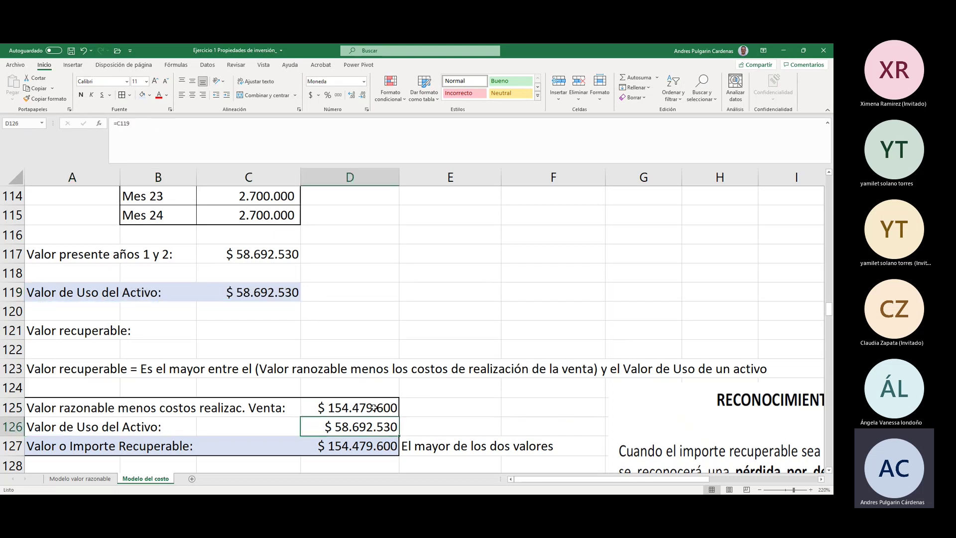
# Step: Compare the two amounts in A125:D126 with the recoverable amount in row 127, including the reference in D127
pyautogui.moveTo(138, 408)
pyautogui.mouseDown()
pyautogui.moveTo(140, 418)
pyautogui.moveTo(359, 427)
pyautogui.mouseUp()
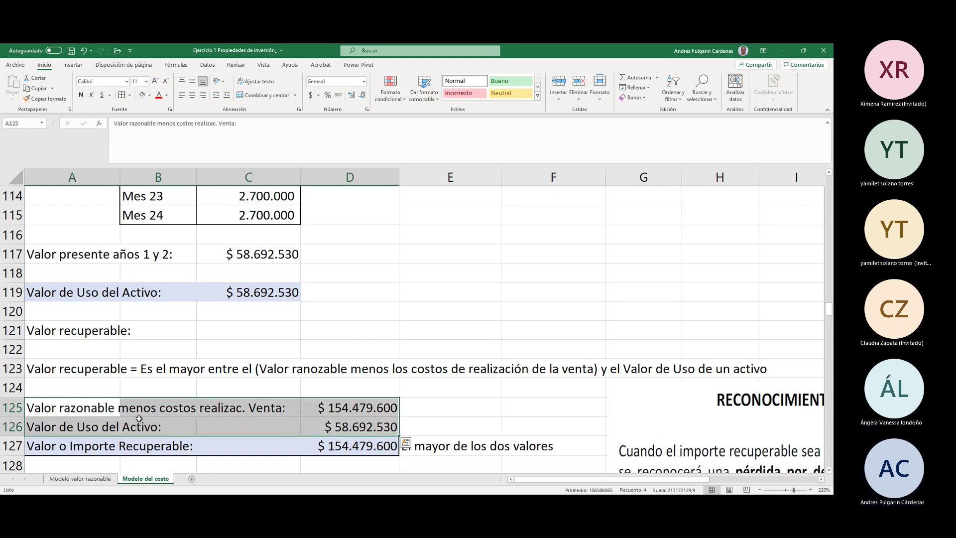
pyautogui.click(63, 408)
pyautogui.click(64, 425)
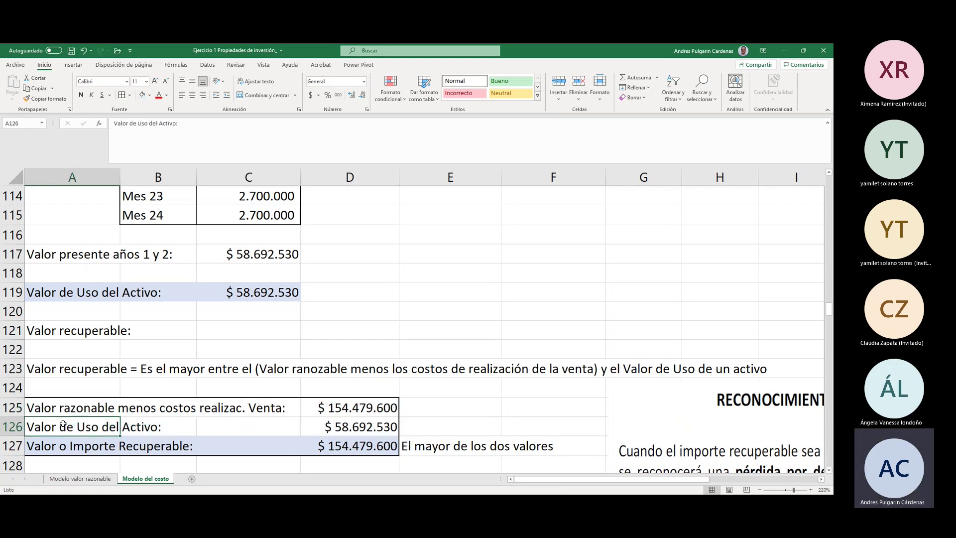
pyautogui.moveTo(58, 406)
pyautogui.mouseDown()
pyautogui.moveTo(99, 426)
pyautogui.moveTo(349, 435)
pyautogui.mouseUp()
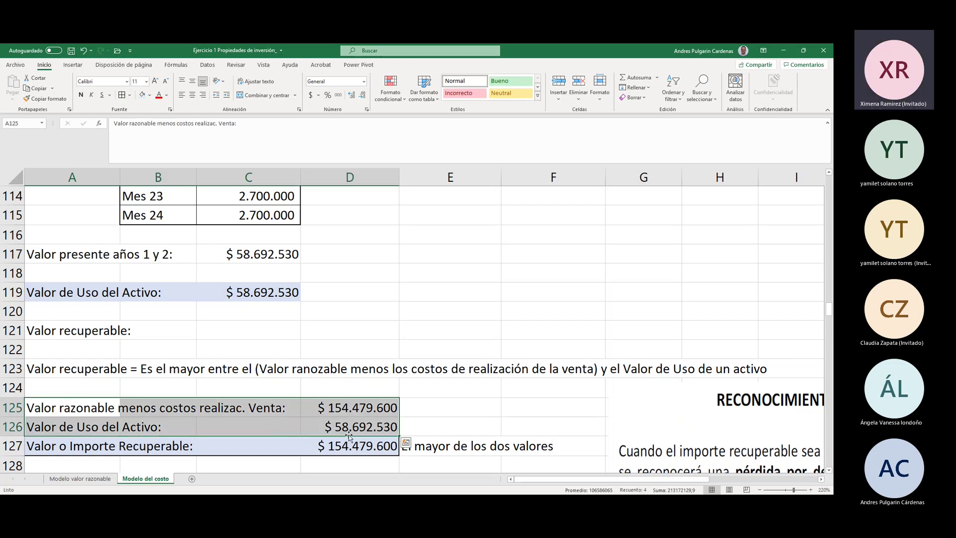
pyautogui.click(354, 408)
pyautogui.click(60, 445)
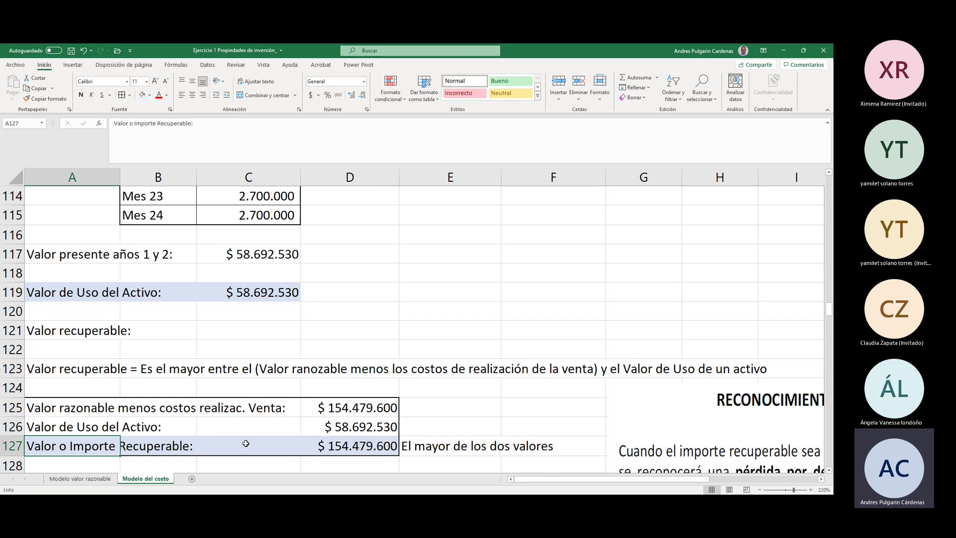
pyautogui.click(333, 408)
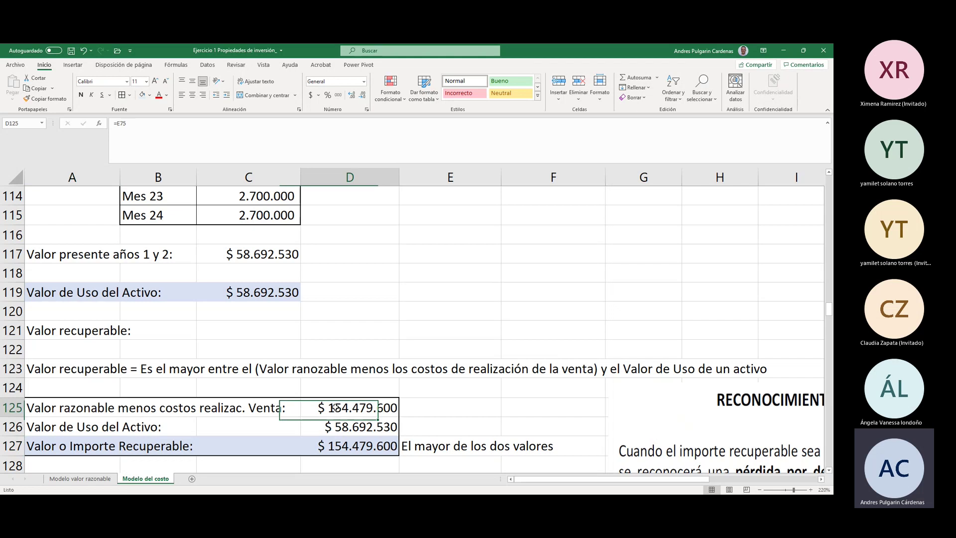
pyautogui.click(354, 447)
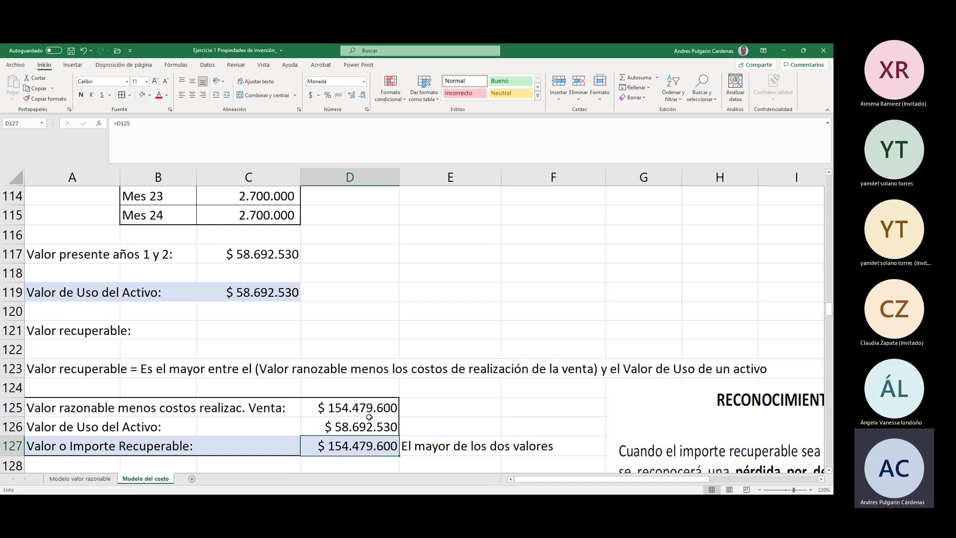
pyautogui.moveTo(368, 411); pyautogui.dragTo(368, 423)
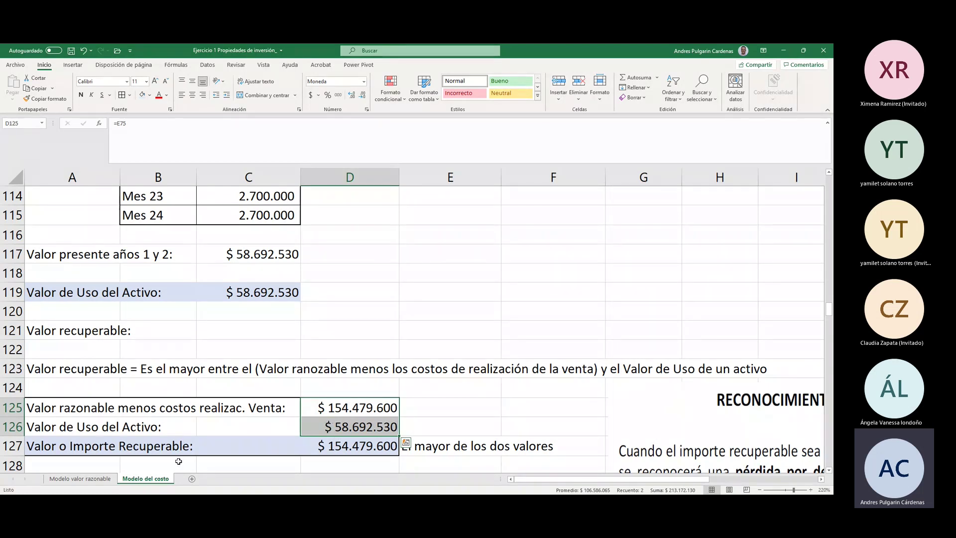
pyautogui.click(92, 451)
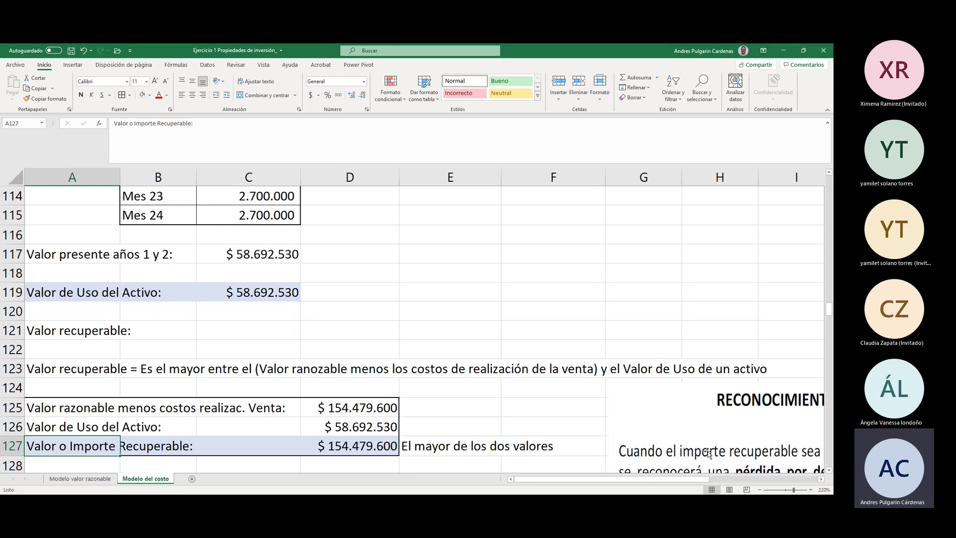
# Step: Examine the full DETERIORO diagram beside the book value table and the fair value less selling costs calculation below it
pyautogui.moveTo(829, 313); pyautogui.dragTo(830, 243)
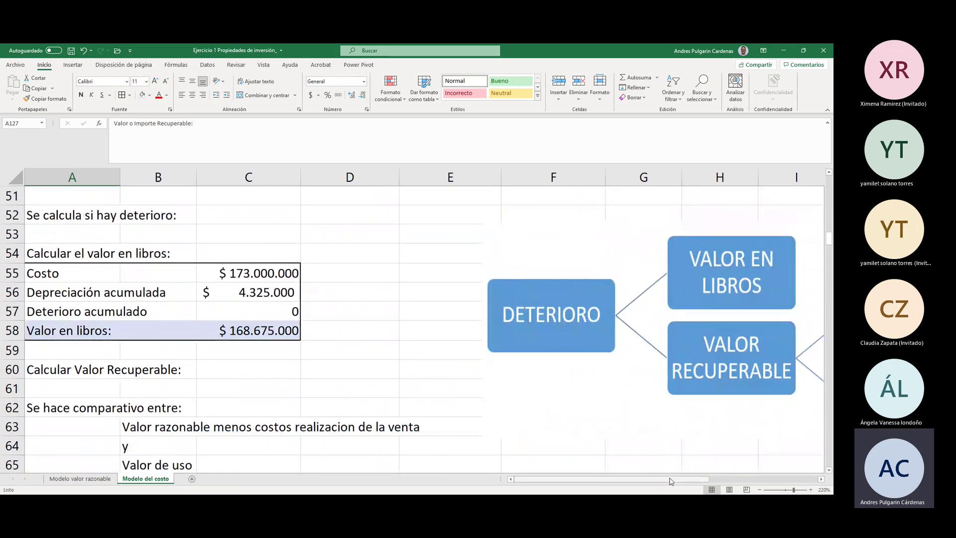
pyautogui.hscroll(3, 650, 458)
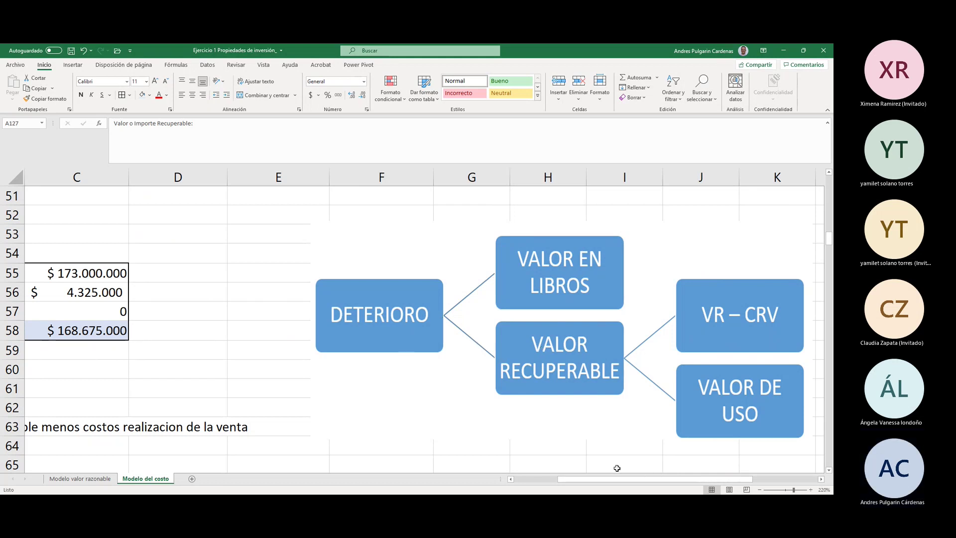
pyautogui.moveTo(628, 480); pyautogui.dragTo(584, 480)
pyautogui.scroll(-6, 251, 374)
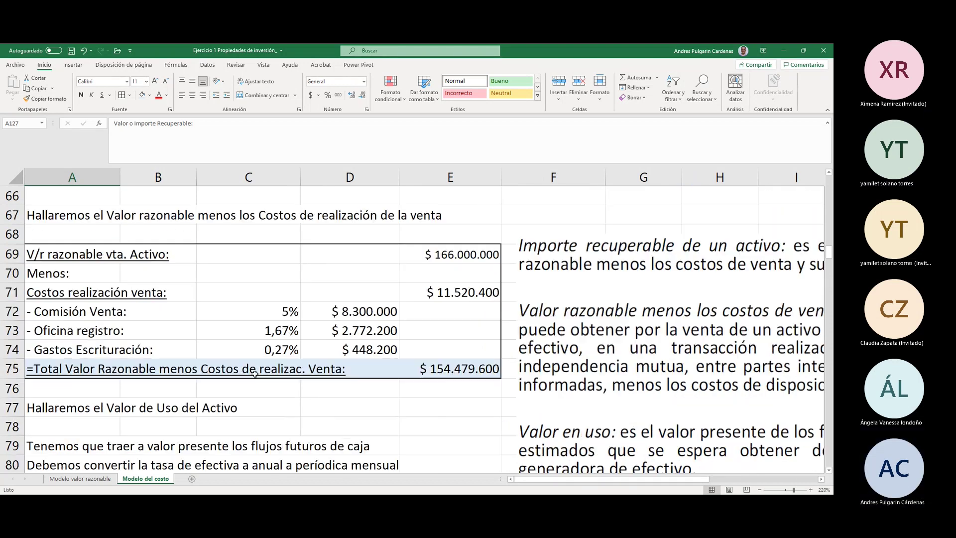
pyautogui.scroll(6, 252, 373)
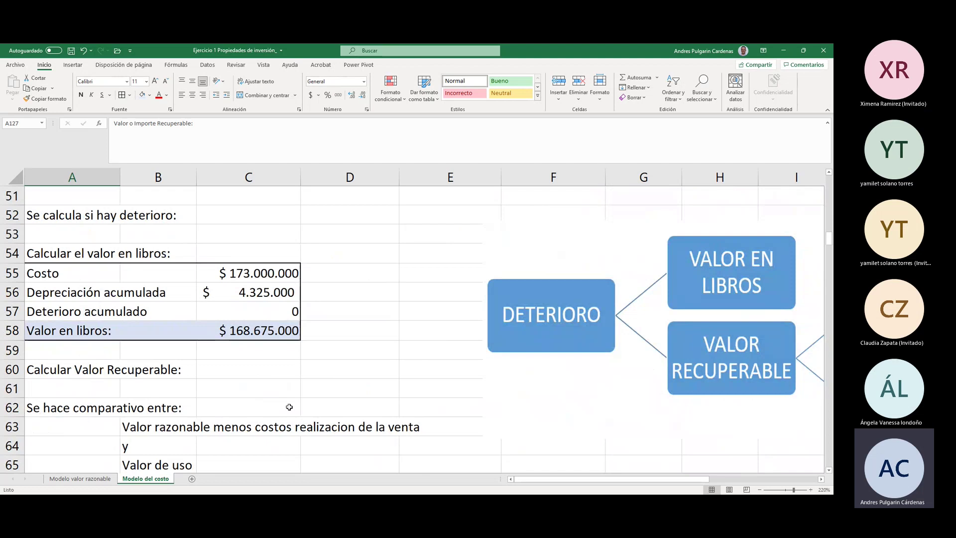
# Step: Review the recoverable amount in row 127 and the impairment check section starting at A129
pyautogui.scroll(-19, 289, 407)
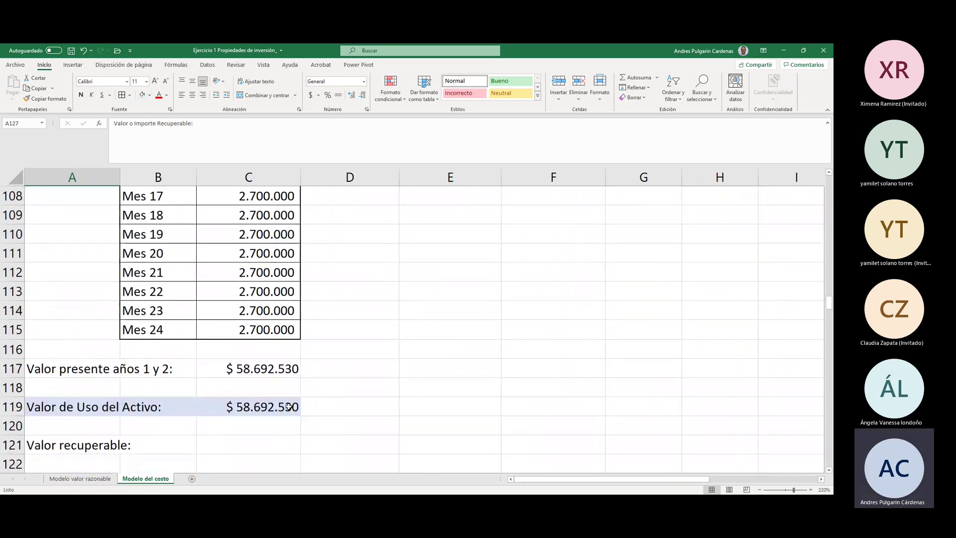
pyautogui.scroll(-2, 289, 407)
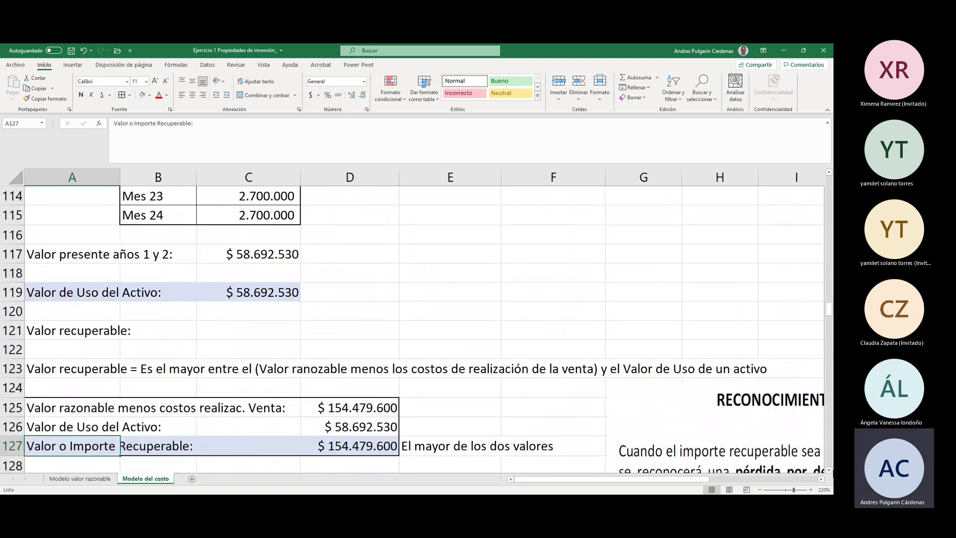
pyautogui.scroll(-2, 380, 379)
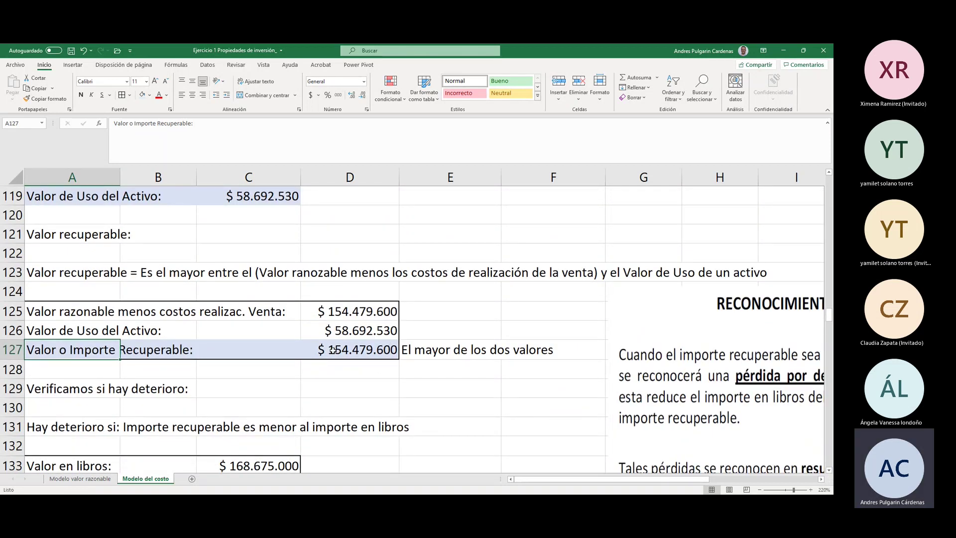
pyautogui.click(80, 387)
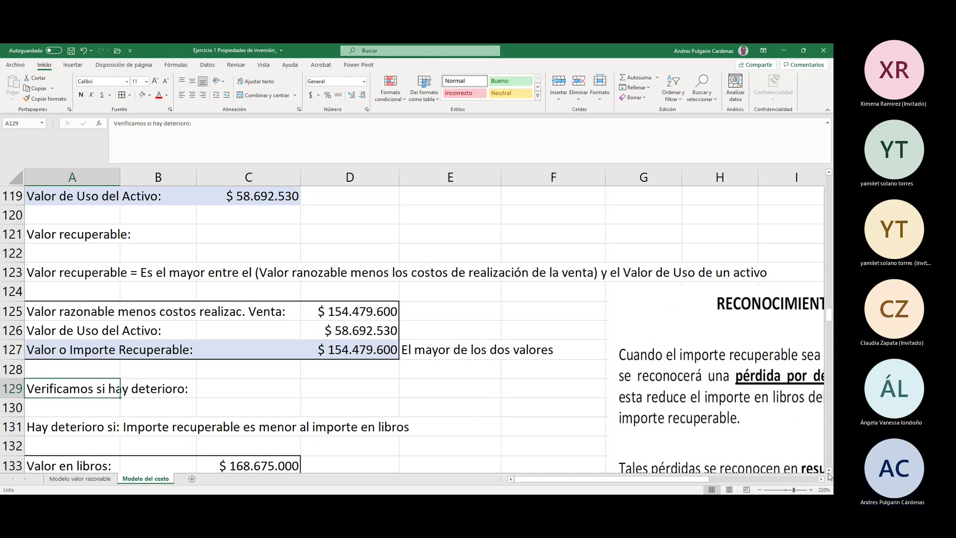
pyautogui.scroll(-2, 455, 384)
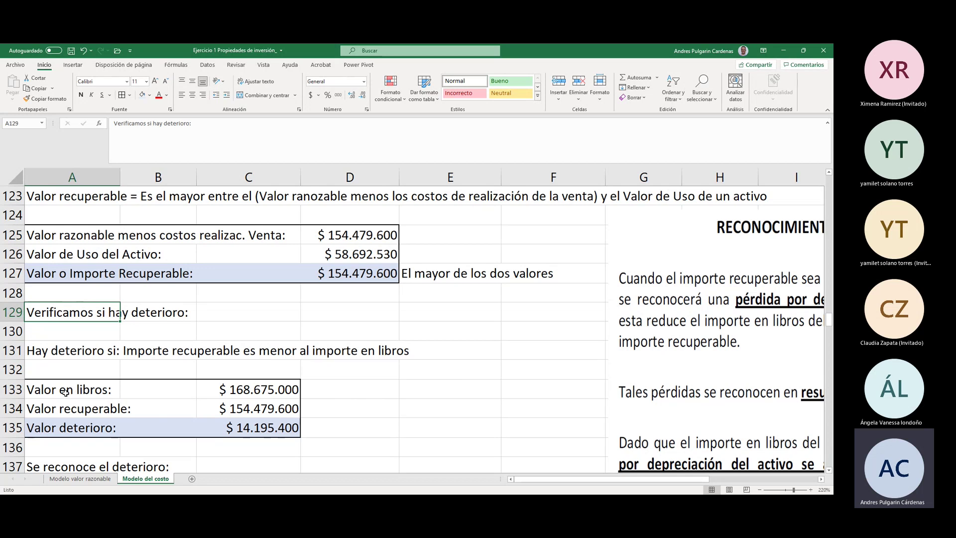
# Step: Trace the book value in C133 to its source calculation in C58 and return to C133
pyautogui.click(232, 391)
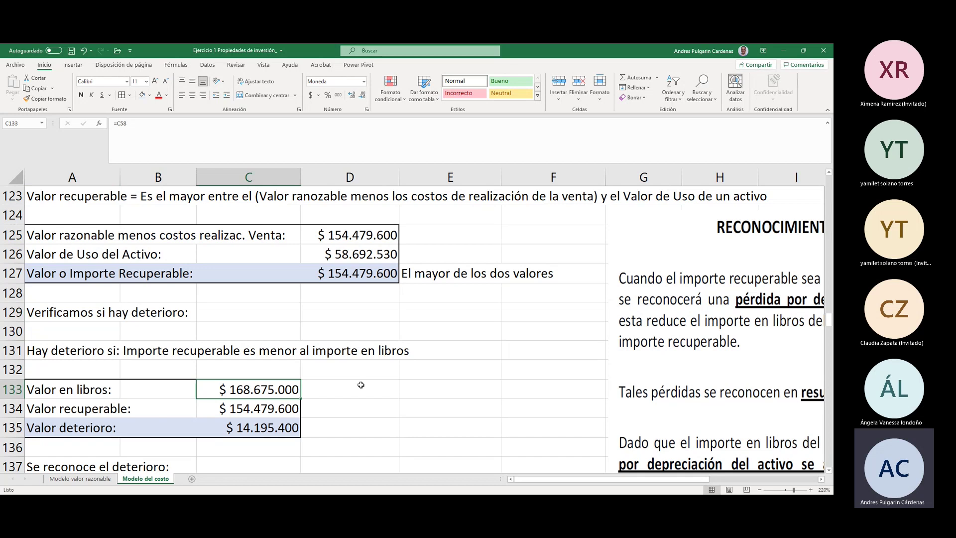
pyautogui.scroll(14, 361, 385)
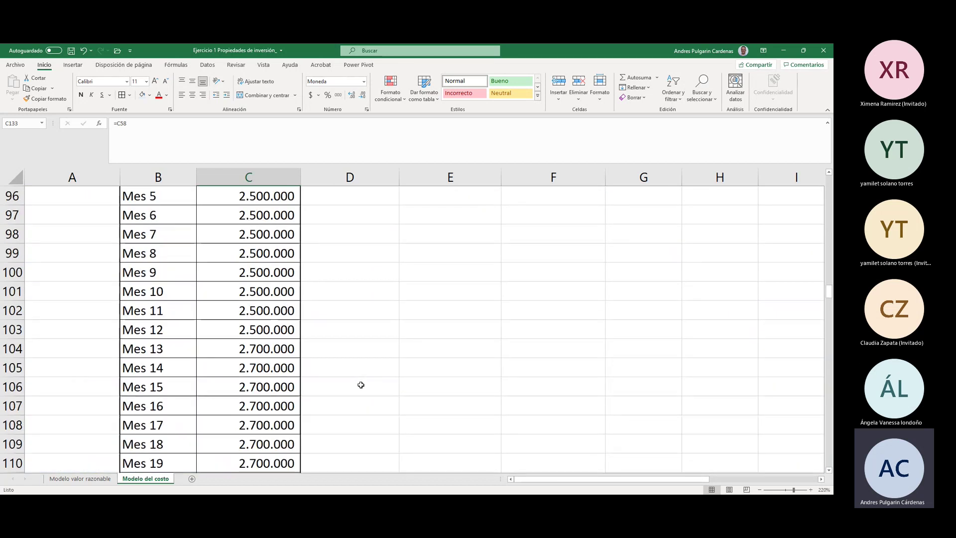
pyautogui.scroll(9, 361, 385)
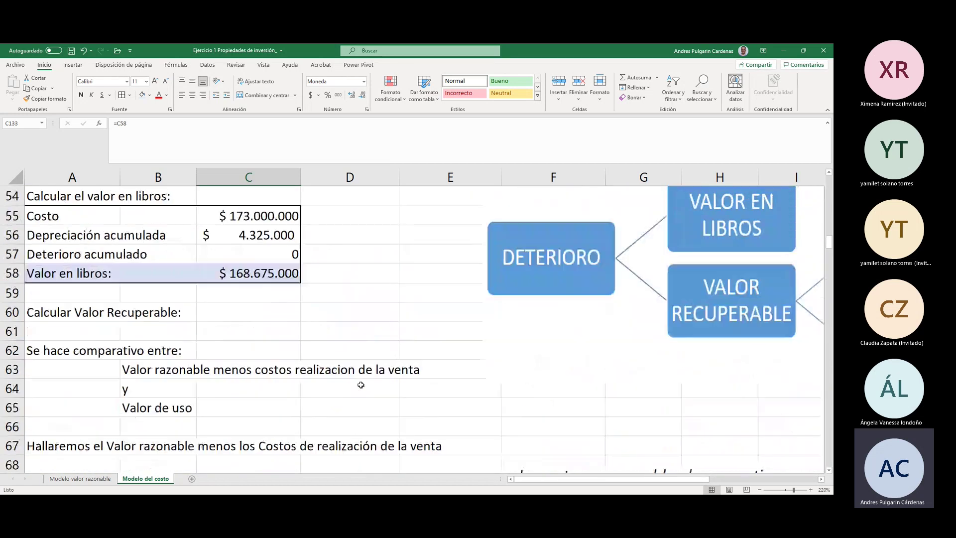
pyautogui.click(70, 275)
pyautogui.click(251, 278)
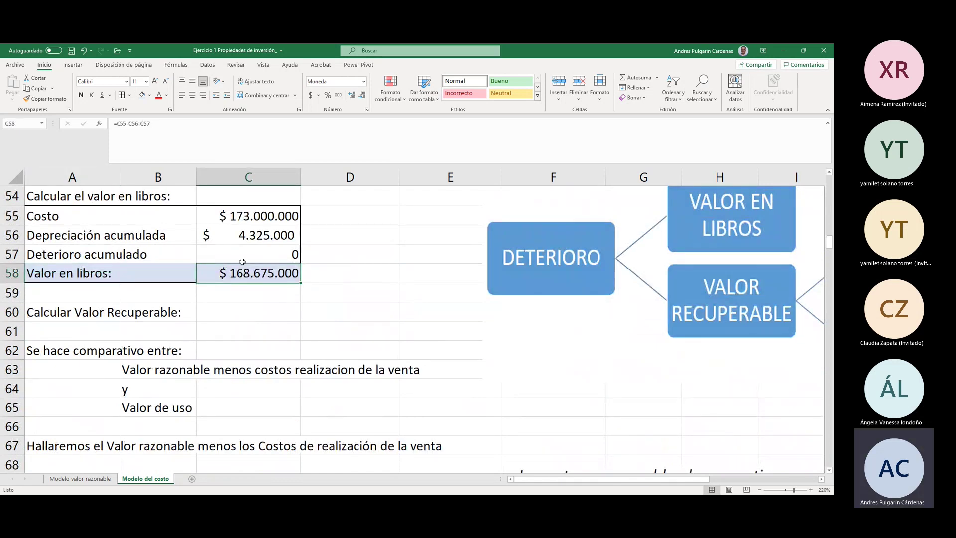
pyautogui.scroll(-17, 261, 310)
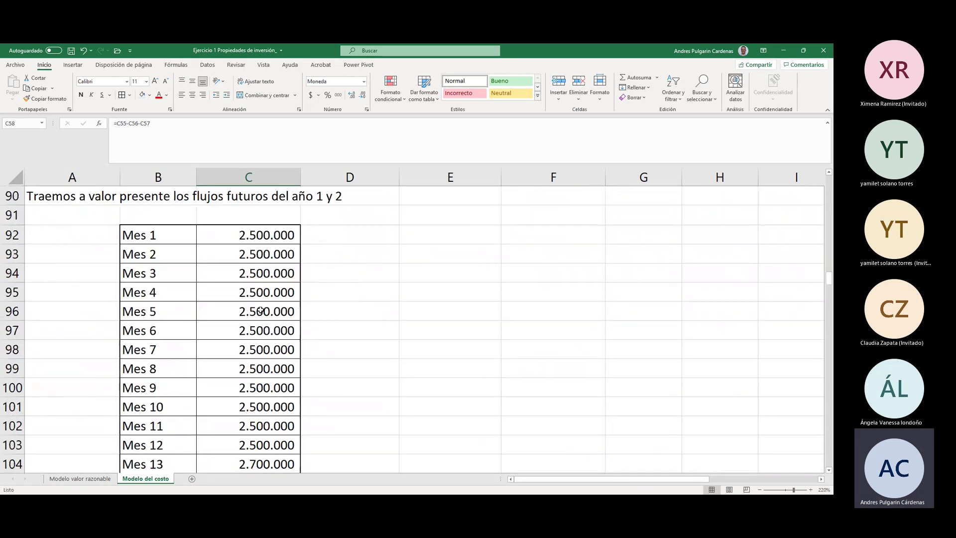
pyautogui.scroll(-6, 261, 310)
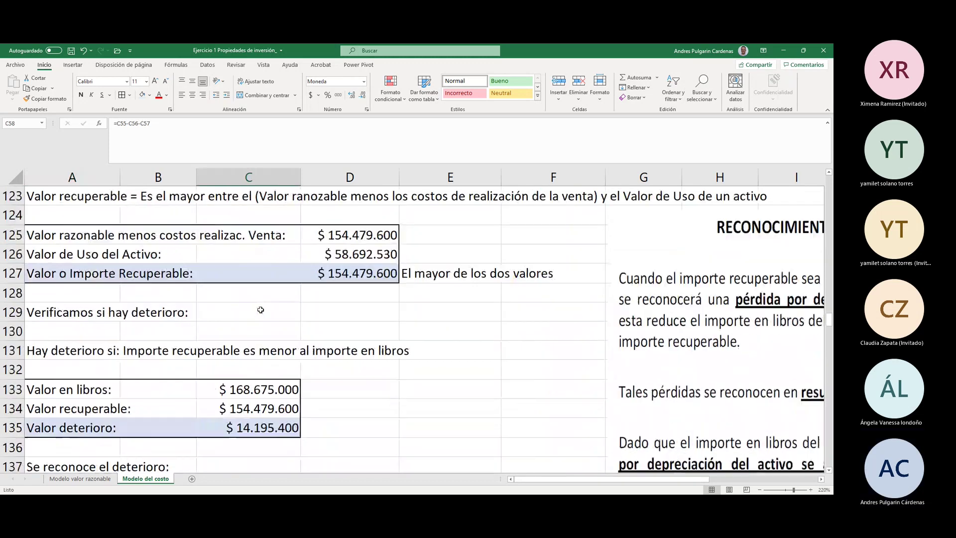
pyautogui.click(234, 389)
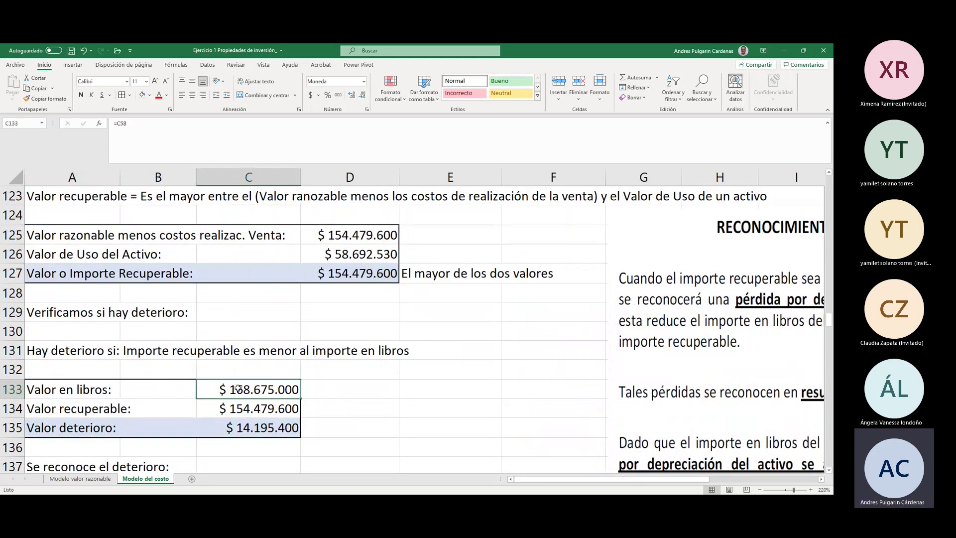
# Step: Compare the book value in C133 with the recoverable amount in C134 against the impairment condition stated in A131
pyautogui.press('Left')
pyautogui.press('Left')
pyautogui.press('Down')
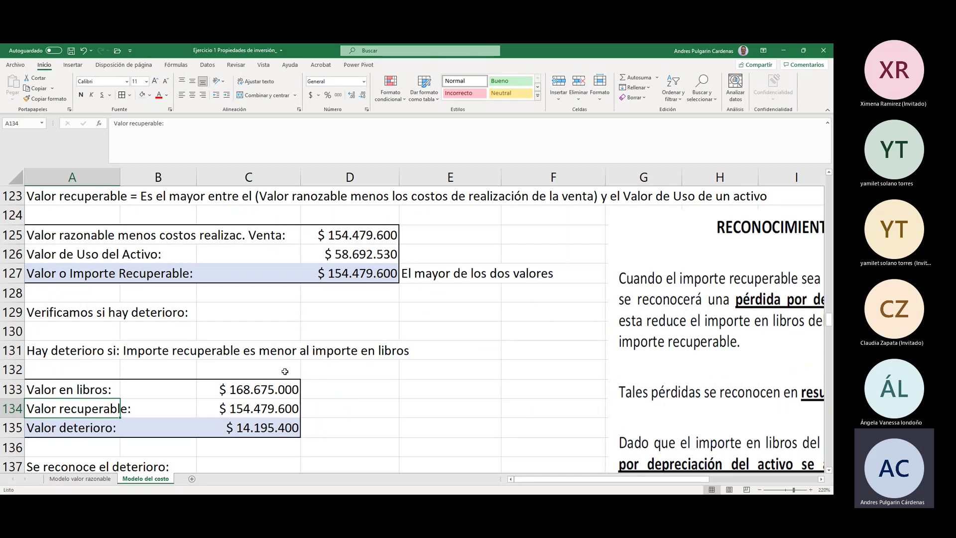
pyautogui.click(266, 414)
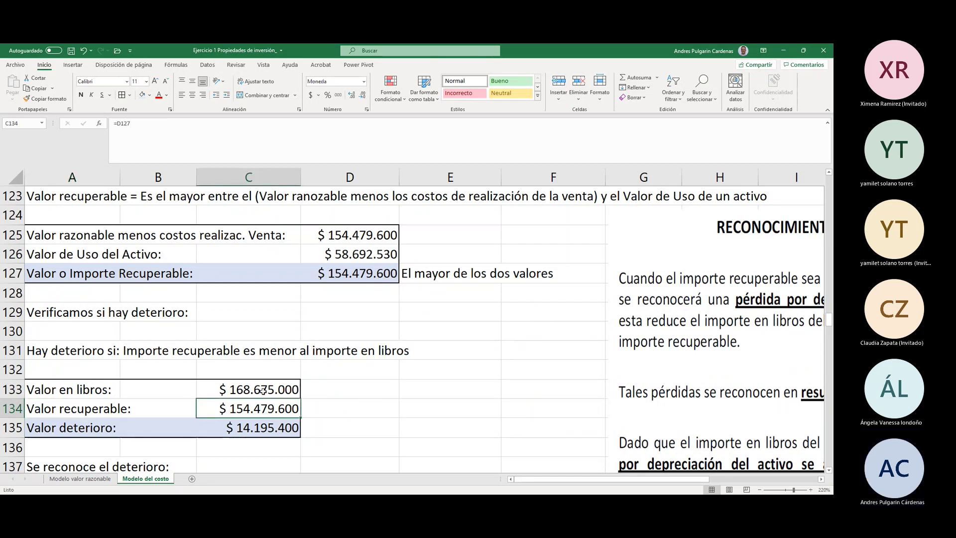
pyautogui.moveTo(262, 391); pyautogui.dragTo(262, 408)
pyautogui.click(111, 353)
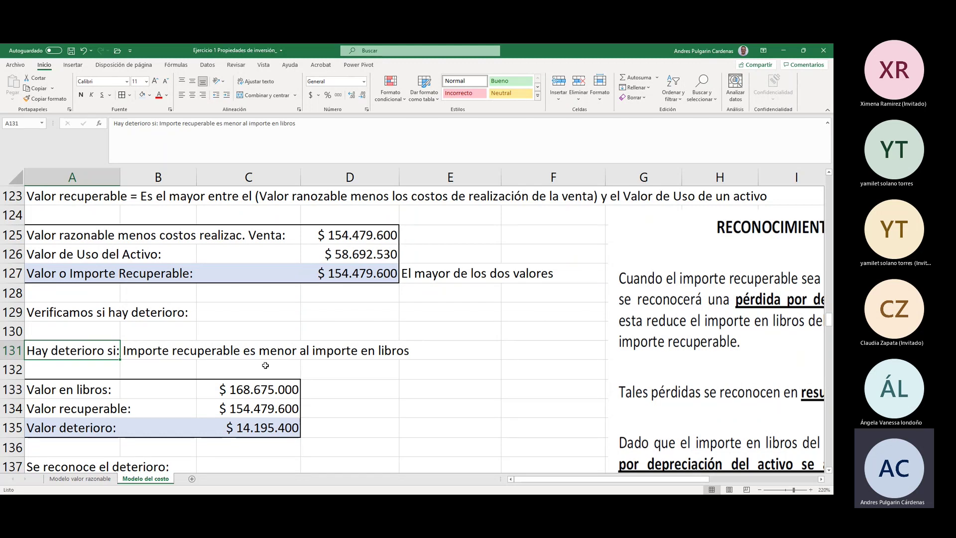
# Step: Enter a ">" sign in D133 beside the book value amount
pyautogui.click(322, 391)
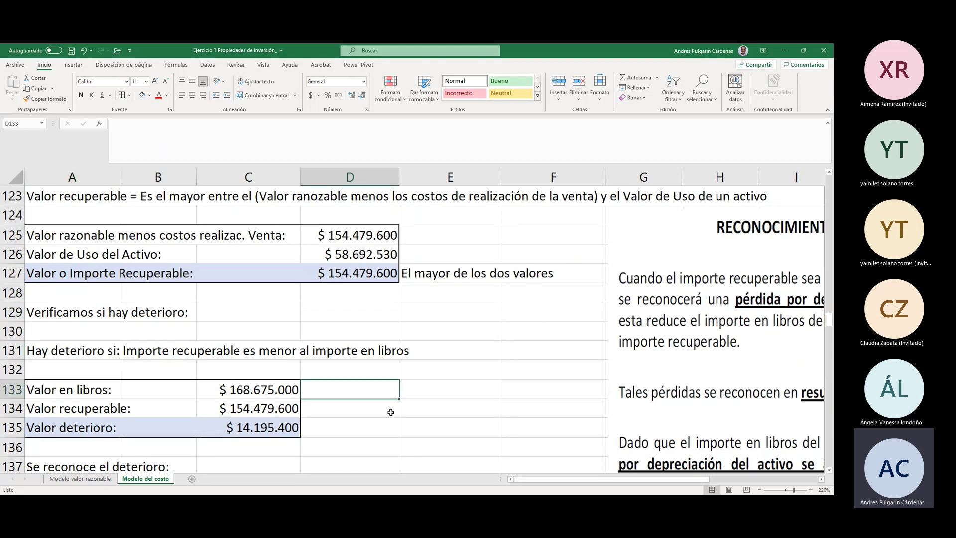
pyautogui.write('>')
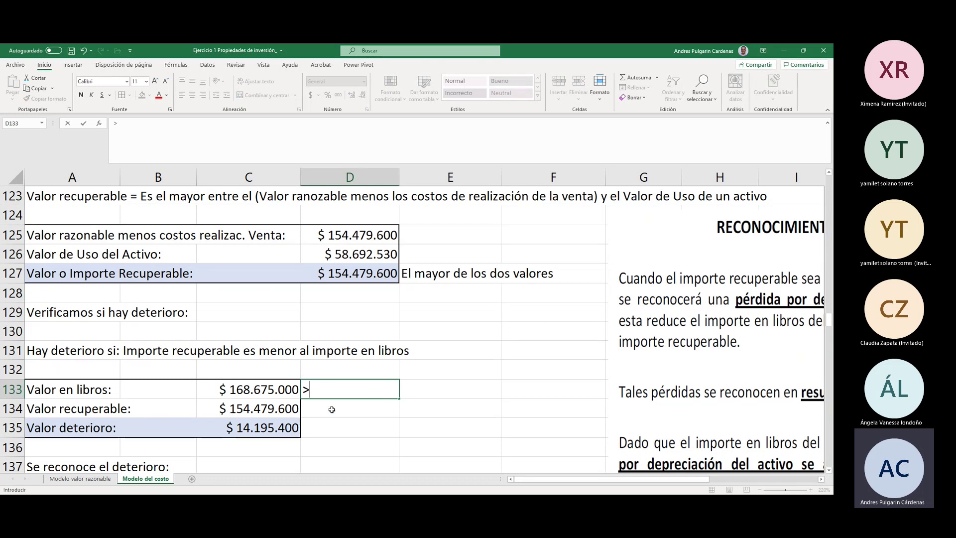
pyautogui.click(403, 393)
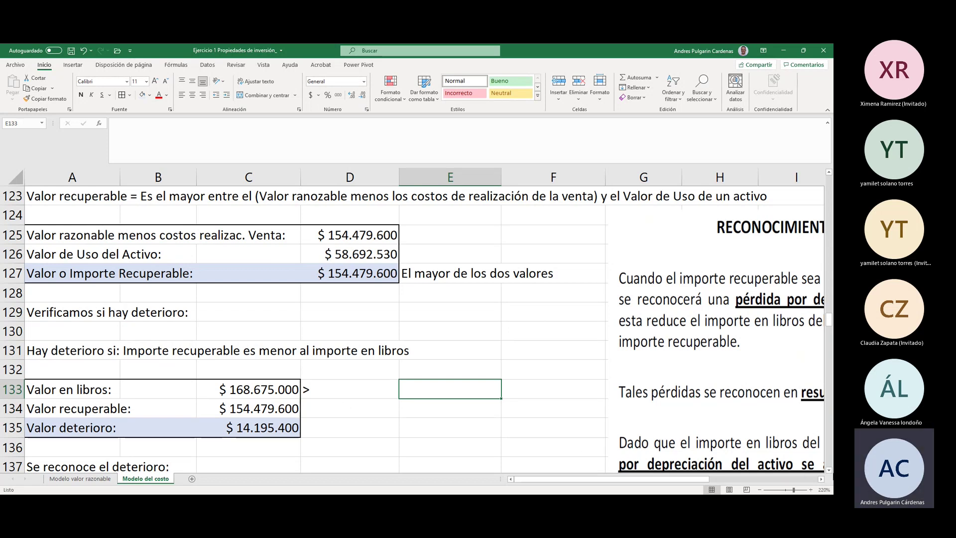
# Step: Review the impairment value in row 135 and the recognition heading in A137
pyautogui.scroll(-5, 830, 472)
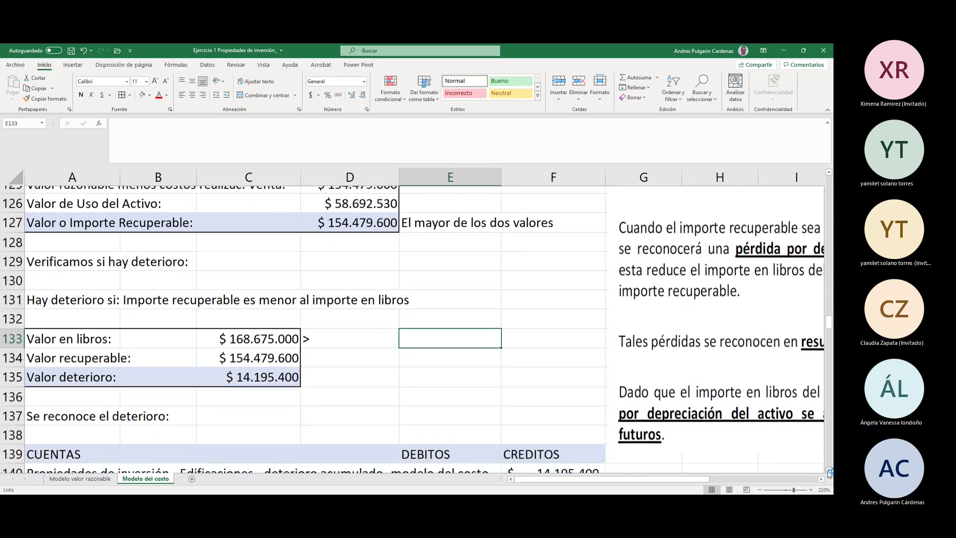
pyautogui.click(829, 471)
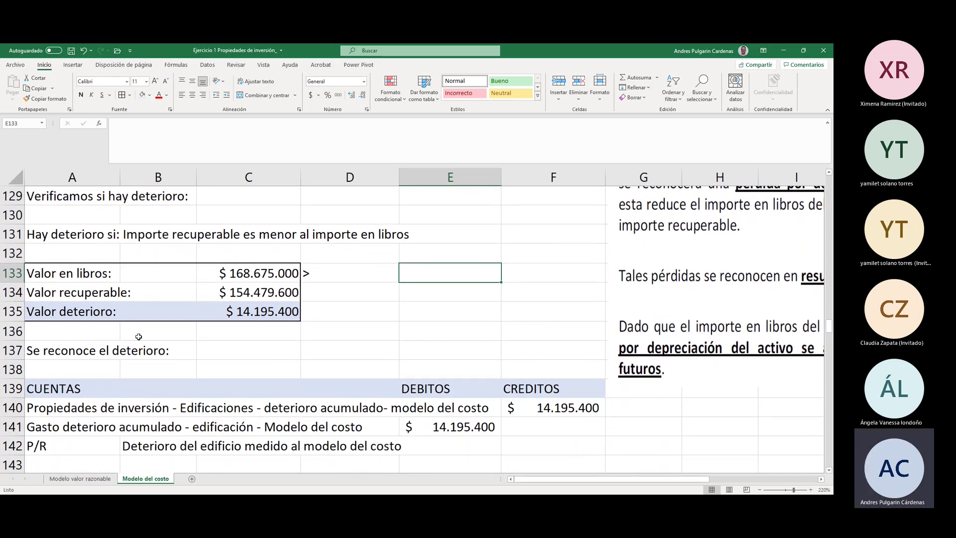
pyautogui.click(75, 310)
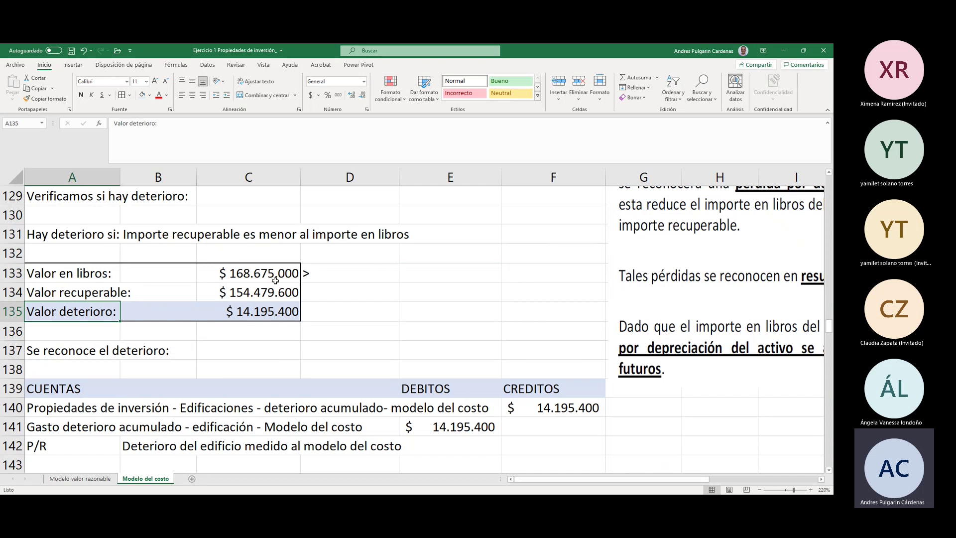
pyautogui.click(62, 352)
# Step: Examine the impairment journal entry in rows 140 to 142, checking the credit in F140, the debit in E141 and the description
pyautogui.click(61, 410)
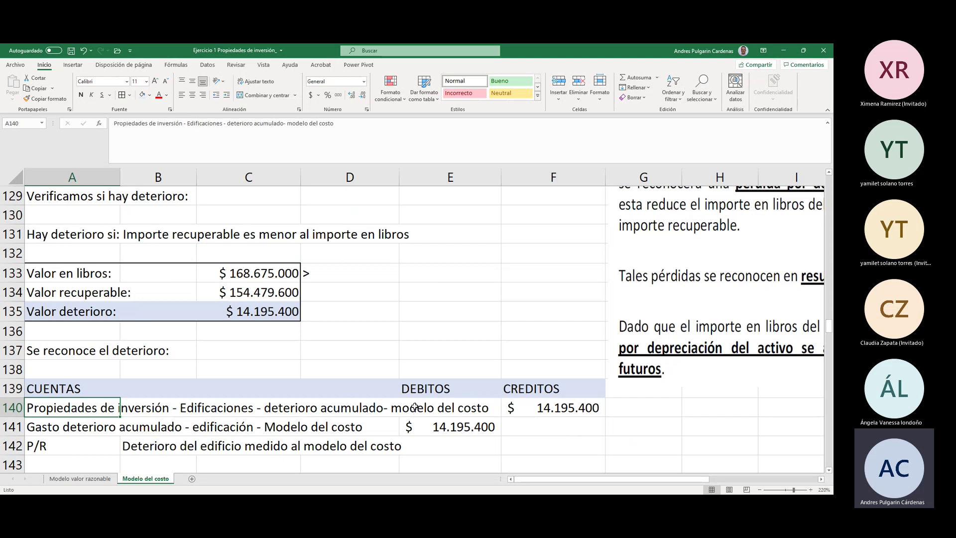
pyautogui.click(560, 406)
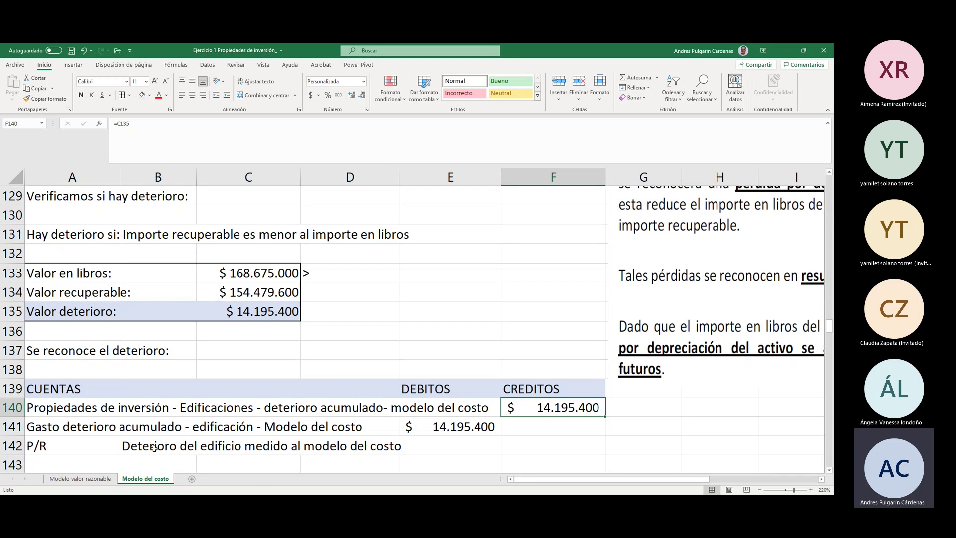
pyautogui.click(68, 428)
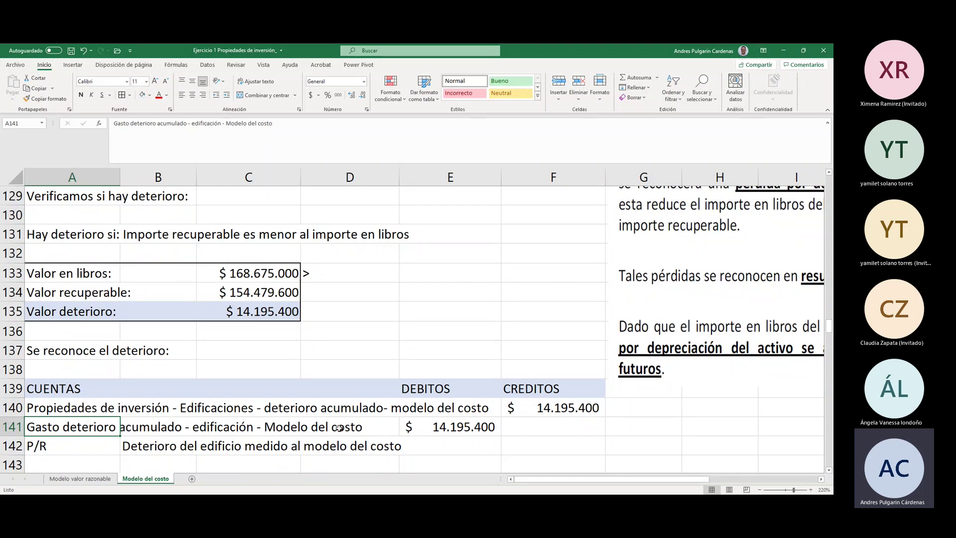
pyautogui.click(443, 427)
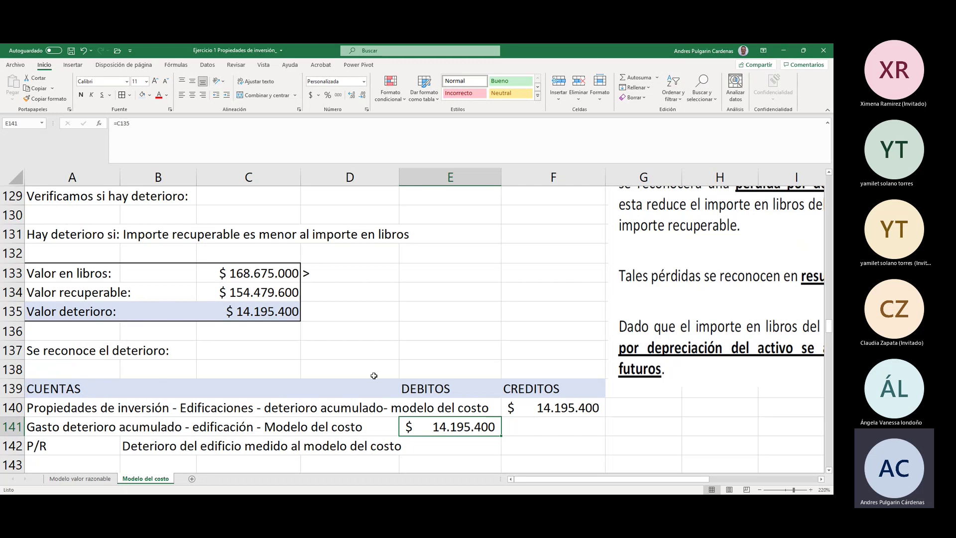
pyautogui.click(113, 444)
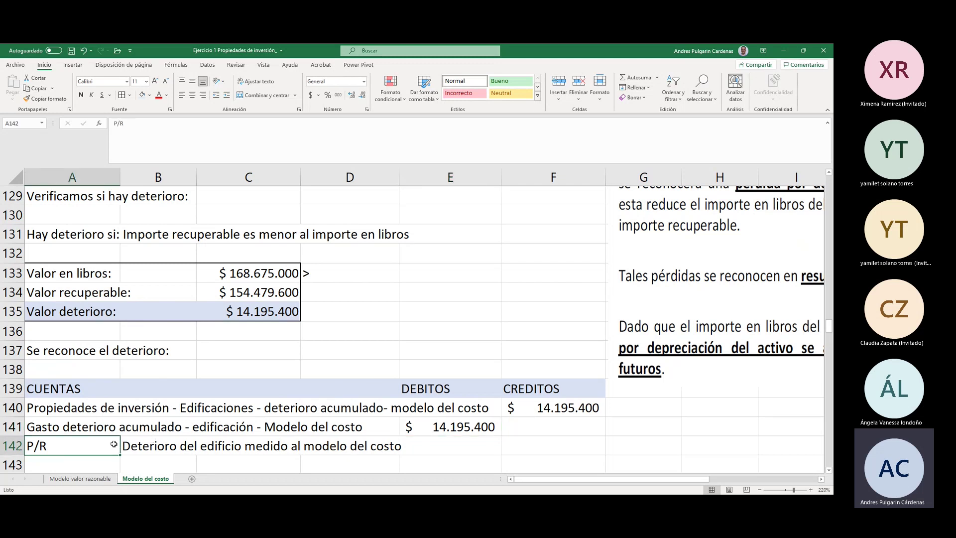
pyautogui.click(125, 444)
pyautogui.click(82, 446)
pyautogui.click(162, 447)
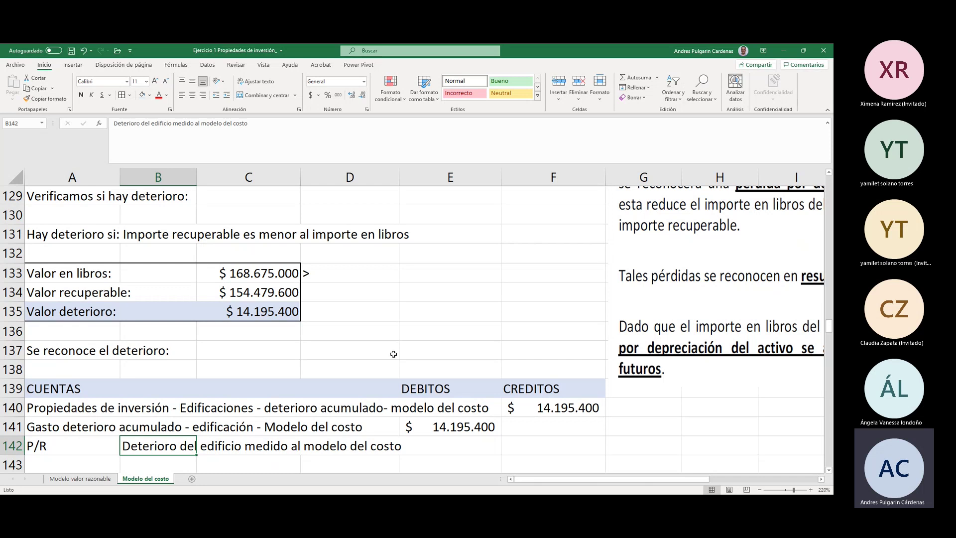
# Step: Read the following year's subsequent measurement section from A144, including the required market value and selling cost data in row 149
pyautogui.click(829, 471)
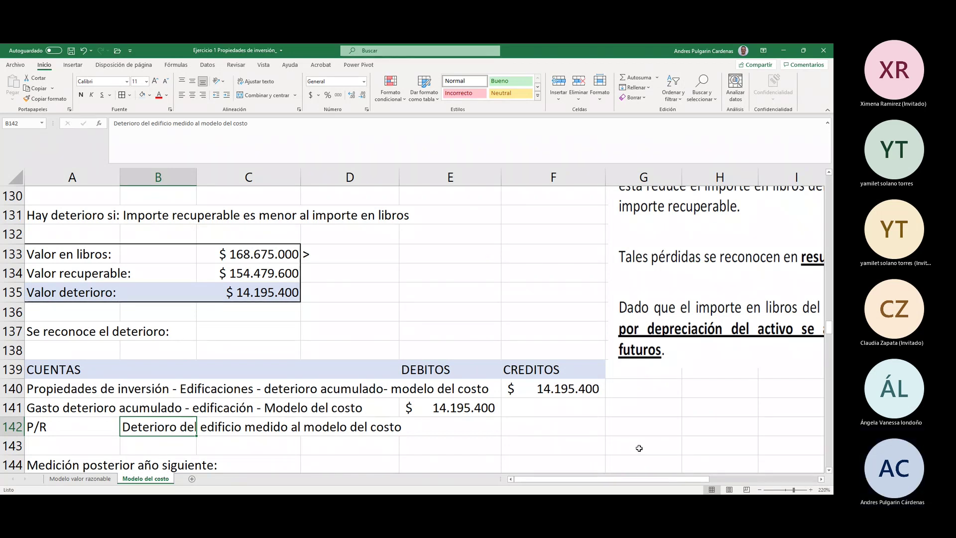
pyautogui.click(830, 470)
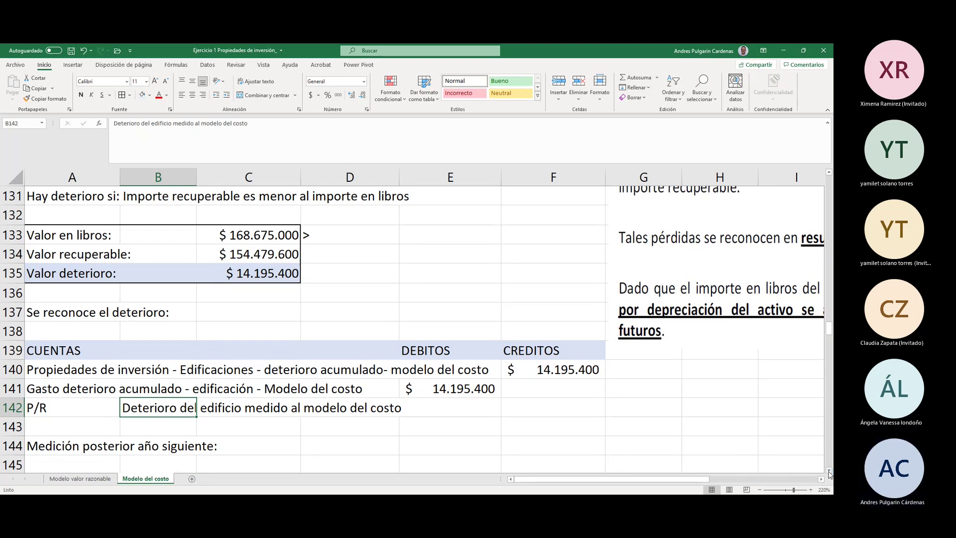
pyautogui.click(829, 470)
pyautogui.click(830, 471)
pyautogui.click(830, 470)
pyautogui.click(829, 471)
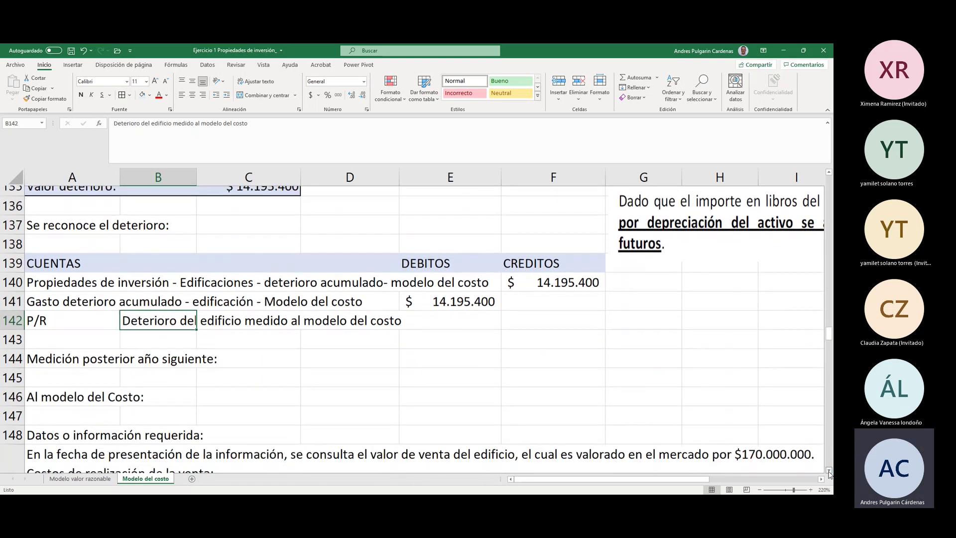
pyautogui.click(830, 471)
pyautogui.click(830, 471)
pyautogui.click(829, 471)
pyautogui.click(829, 471)
pyautogui.click(829, 471)
pyautogui.click(829, 471)
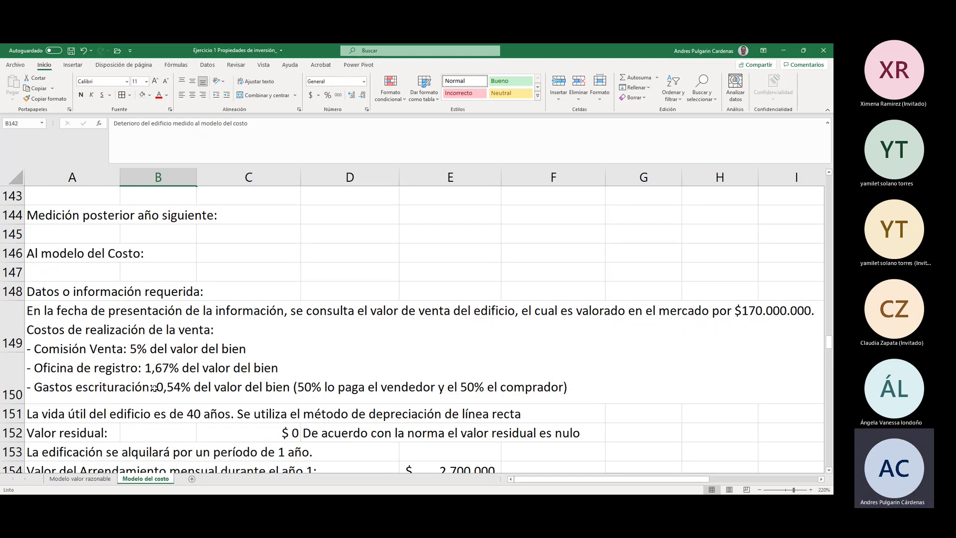
# Step: Review the useful life, residual value and rental data in rows 151 to 155, including the monthly rent in E154
pyautogui.click(829, 471)
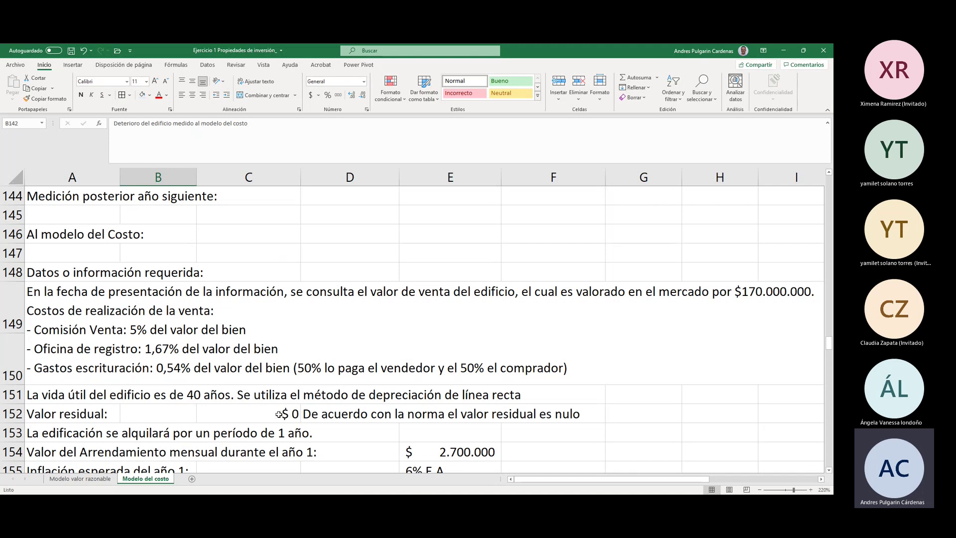
pyautogui.click(830, 471)
pyautogui.click(830, 472)
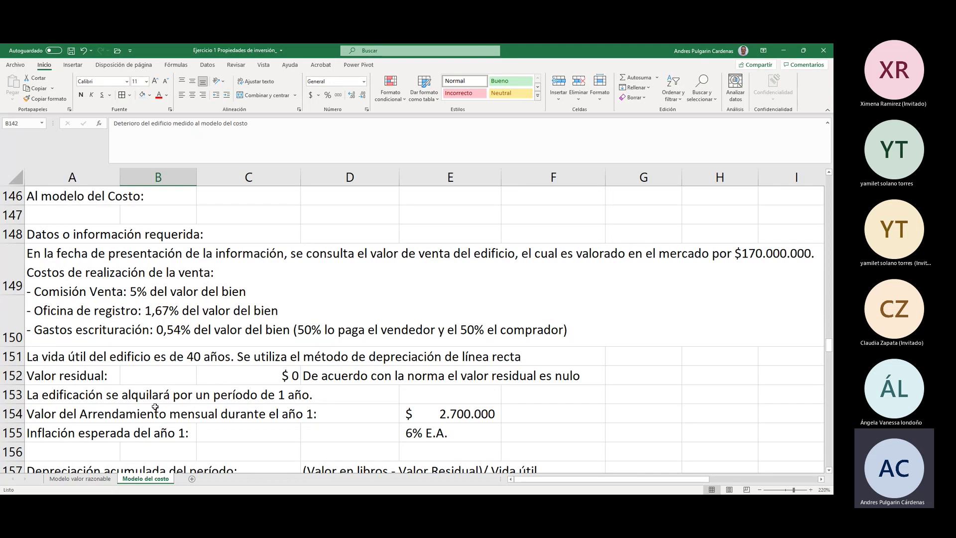
pyautogui.click(64, 393)
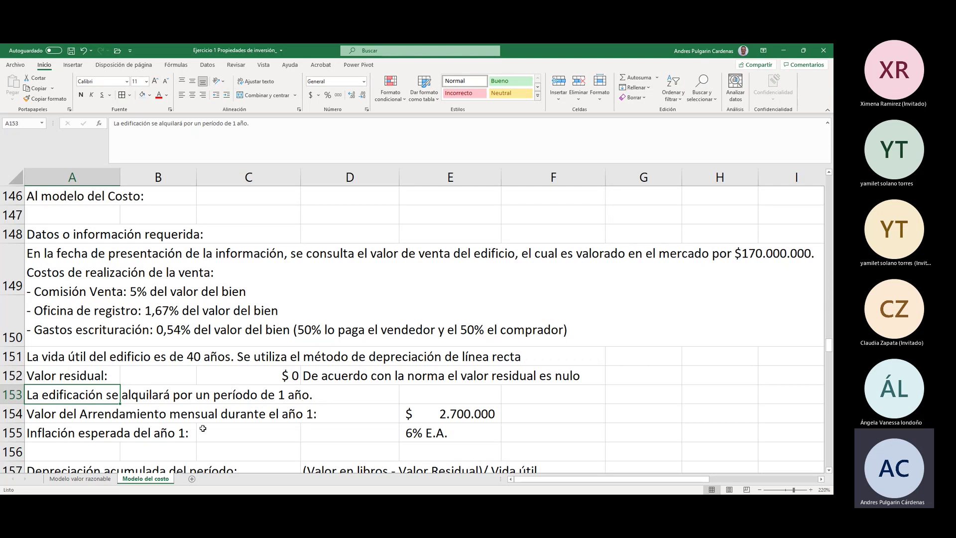
pyautogui.click(60, 415)
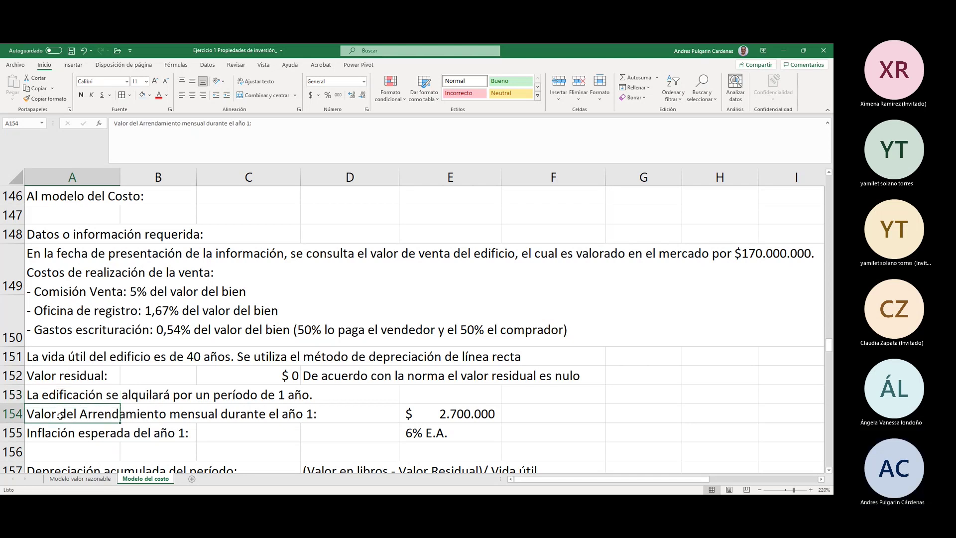
pyautogui.click(459, 416)
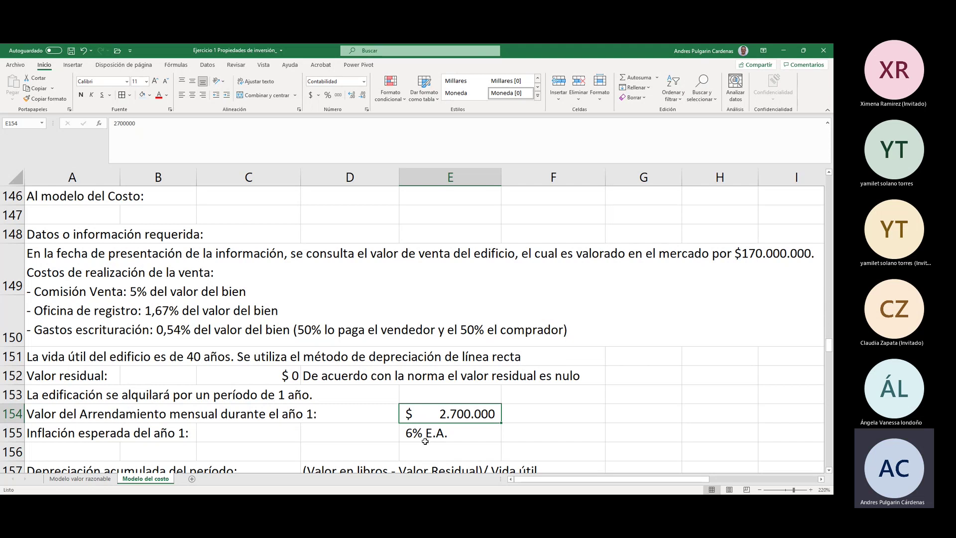
# Step: Examine the depreciation formula in row 157 and the book value table in A159:C163, checking the historical cost reference in C160
pyautogui.click(830, 470)
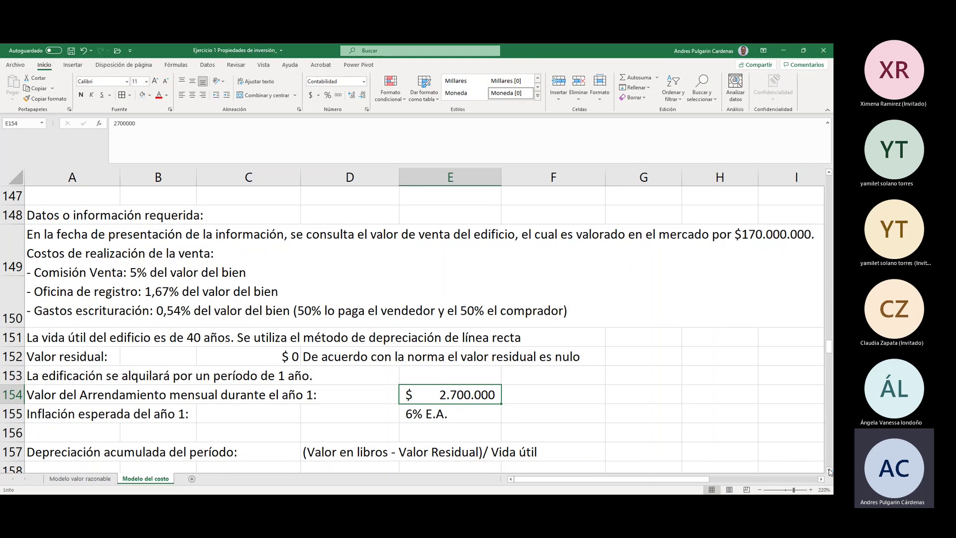
pyautogui.click(829, 470)
pyautogui.click(830, 470)
pyautogui.click(829, 470)
pyautogui.click(829, 470)
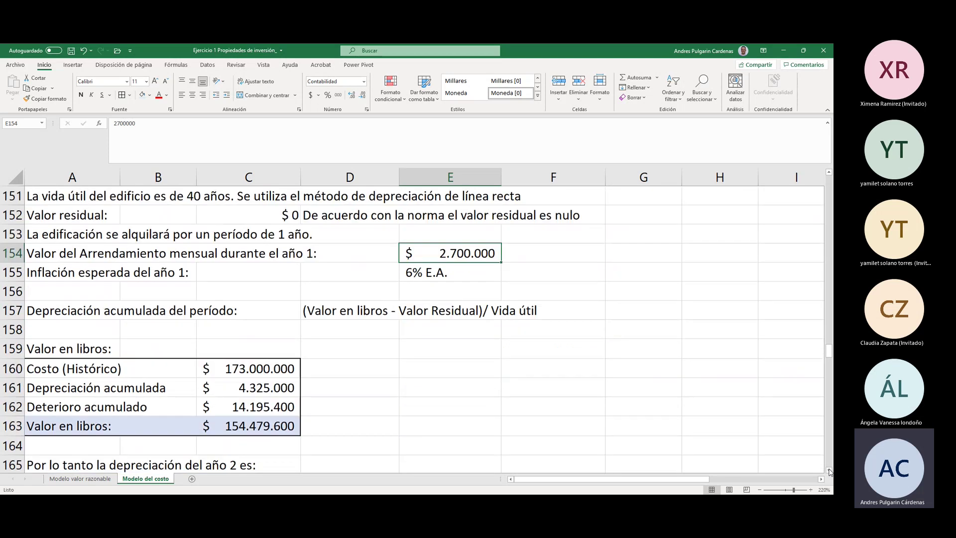
pyautogui.click(67, 349)
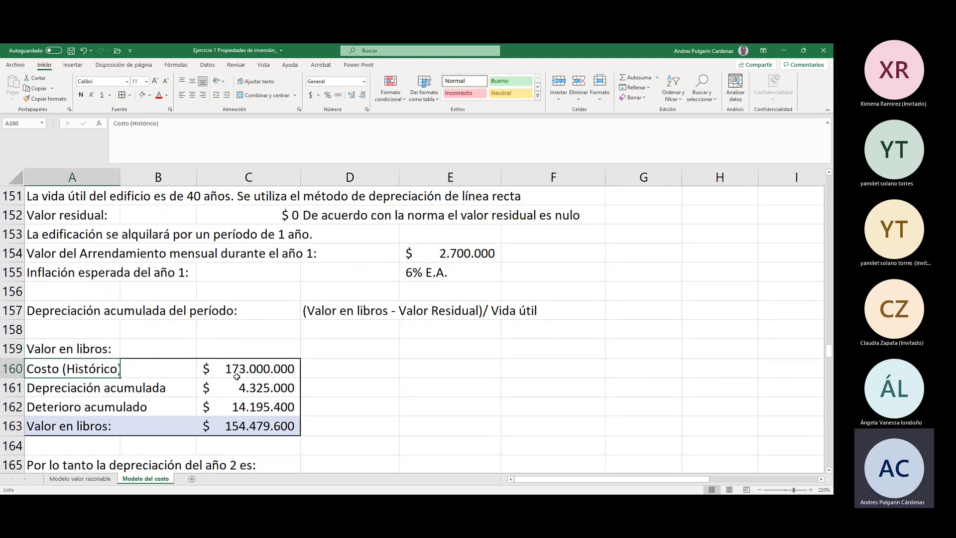
pyautogui.click(259, 368)
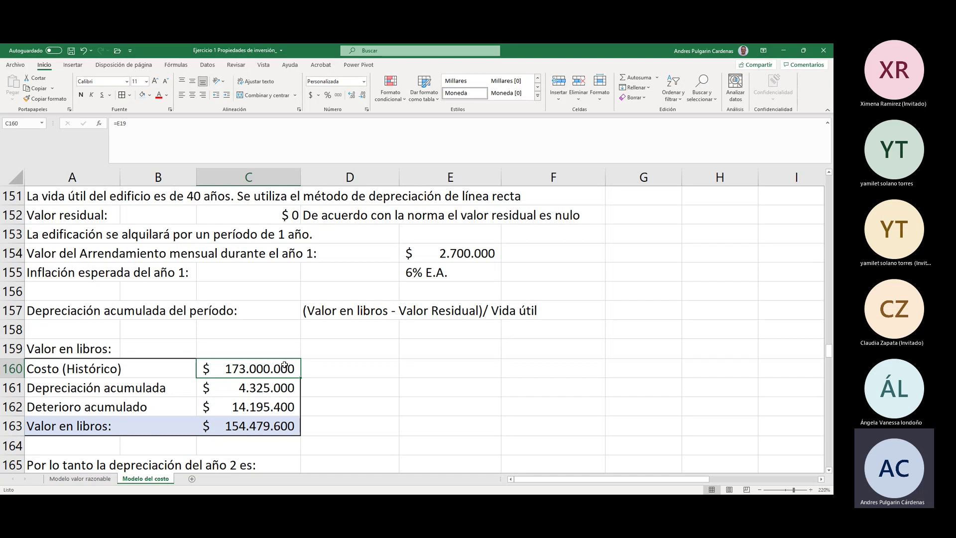
pyautogui.click(82, 371)
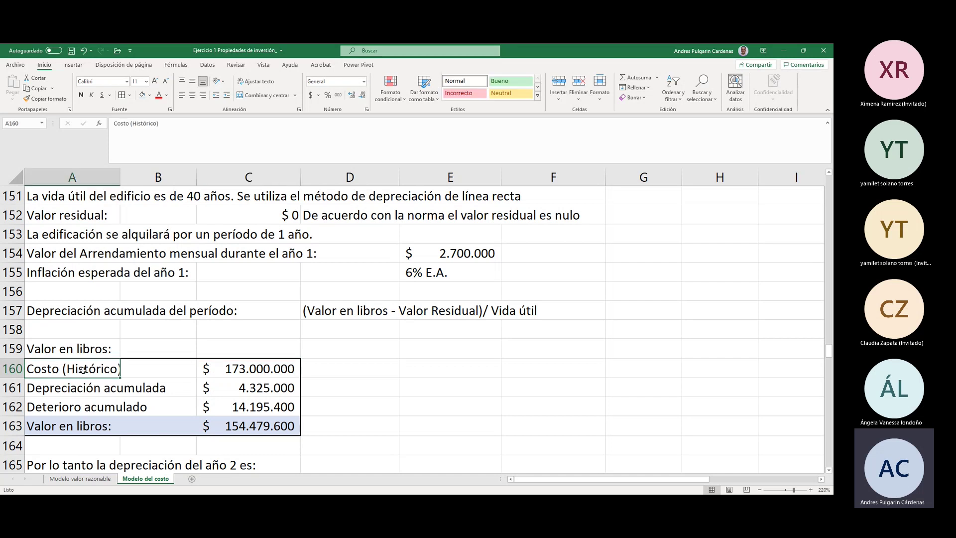
pyautogui.click(266, 369)
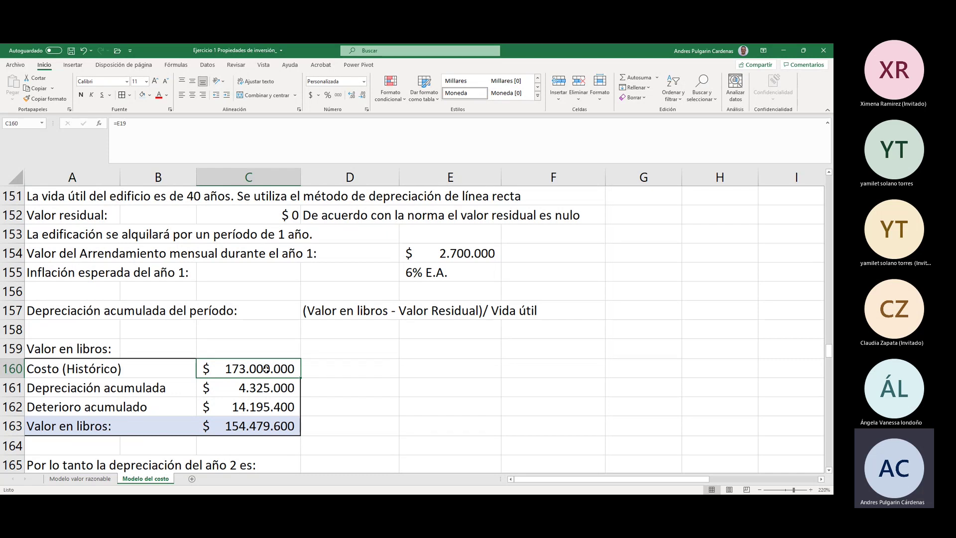
# Step: Enter 173000000 in D160 beside the historical cost
pyautogui.click(337, 373)
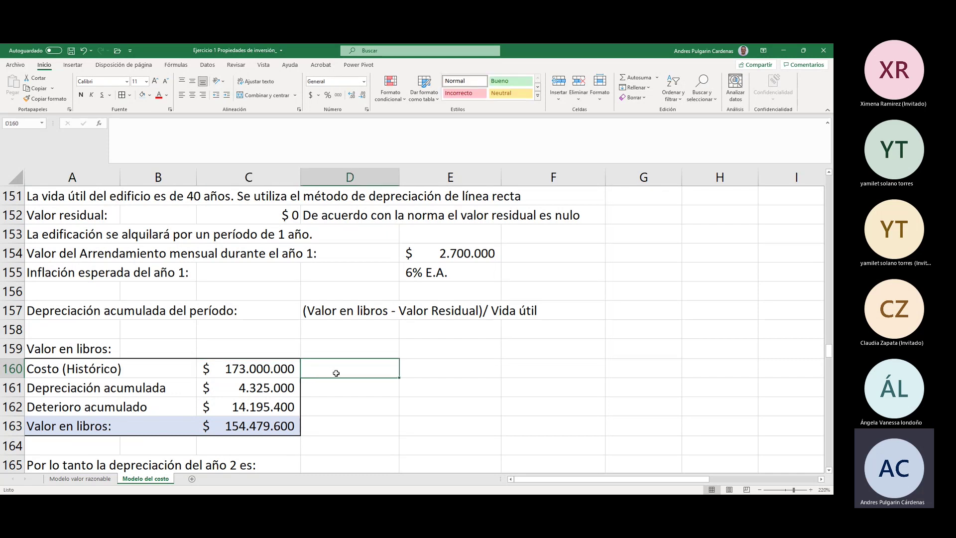
pyautogui.write('1743')
pyautogui.press('BackSpace')
pyautogui.press('BackSpace')
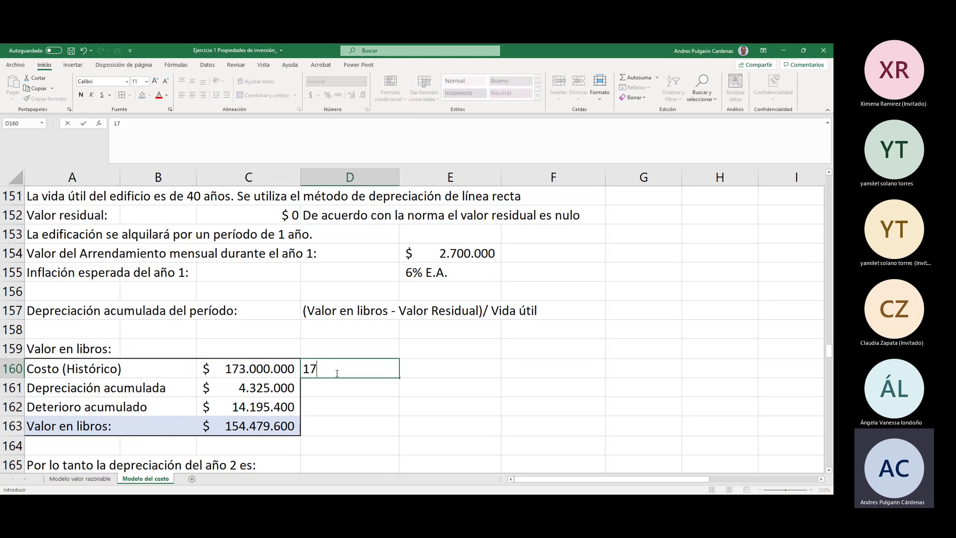
pyautogui.write('3000000')
pyautogui.press('Return')
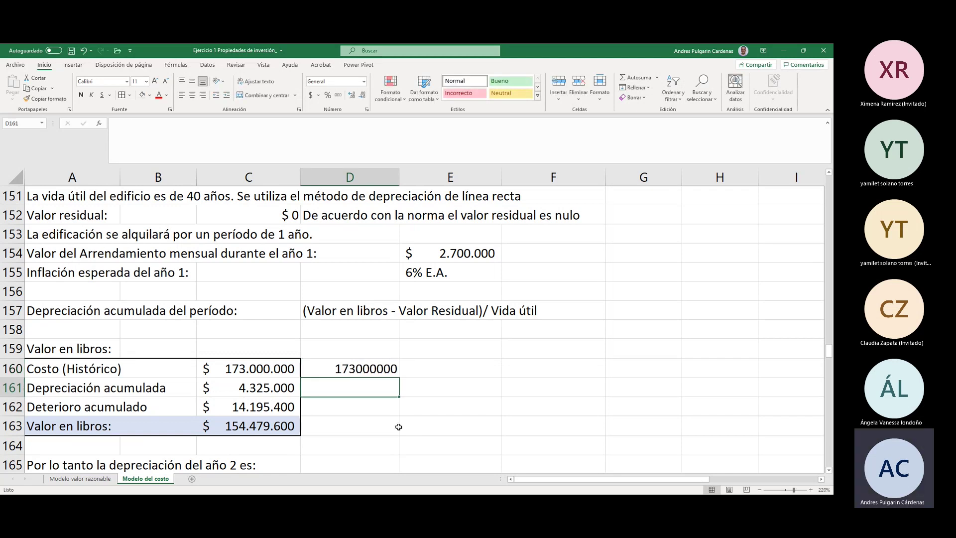
# Step: Link D161 to the year 1 accumulated depreciation credit in F48 with =F48
pyautogui.write('=')
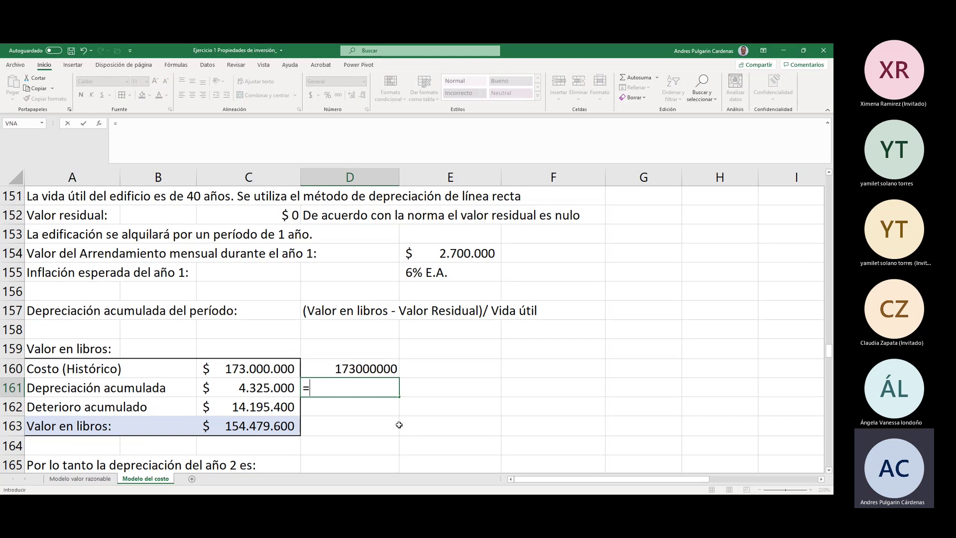
pyautogui.scroll(8, 399, 426)
pyautogui.scroll(13, 399, 425)
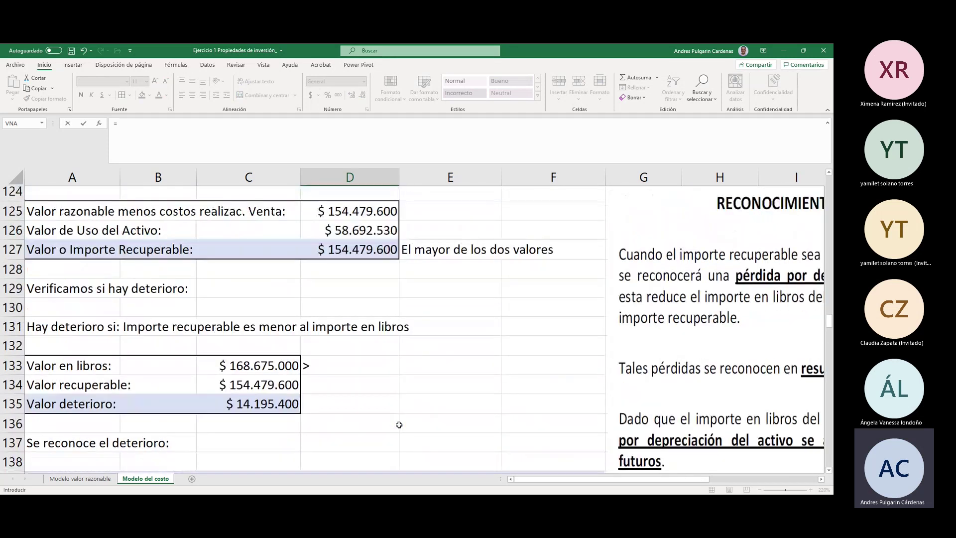
pyautogui.scroll(9, 399, 425)
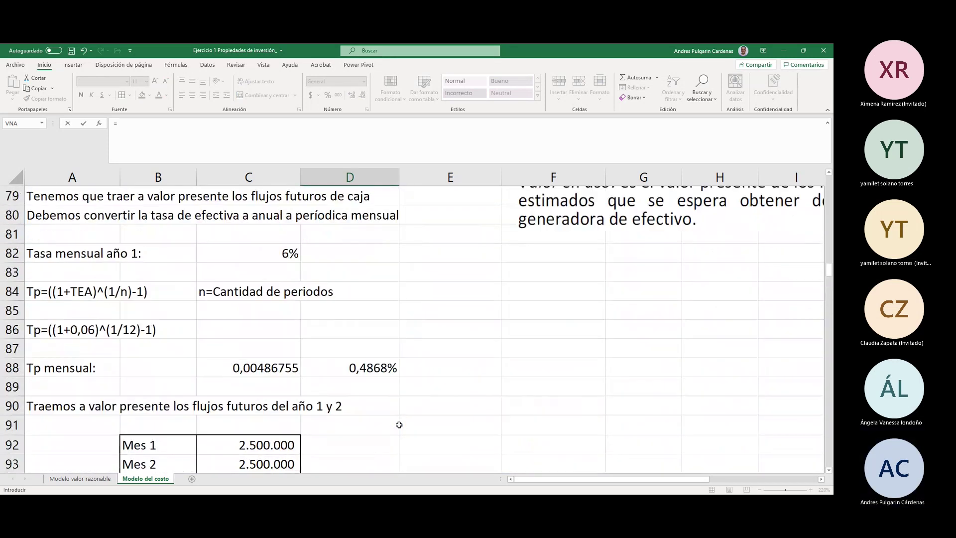
pyautogui.scroll(4, 399, 424)
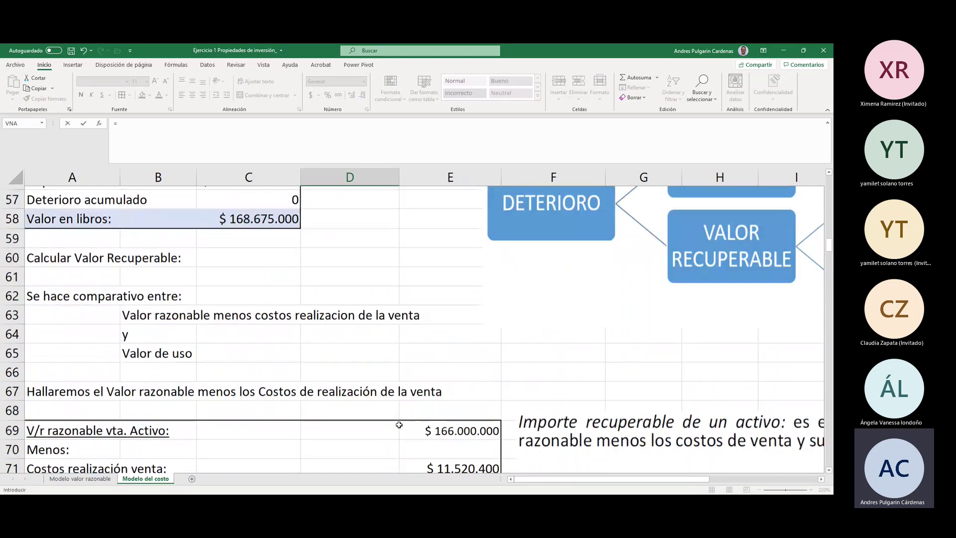
pyautogui.scroll(2, 399, 425)
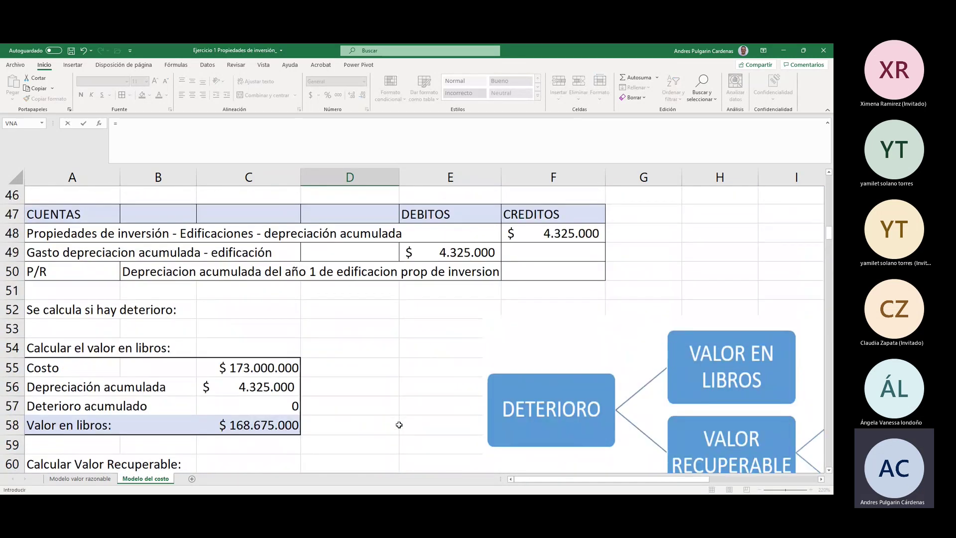
pyautogui.click(540, 294)
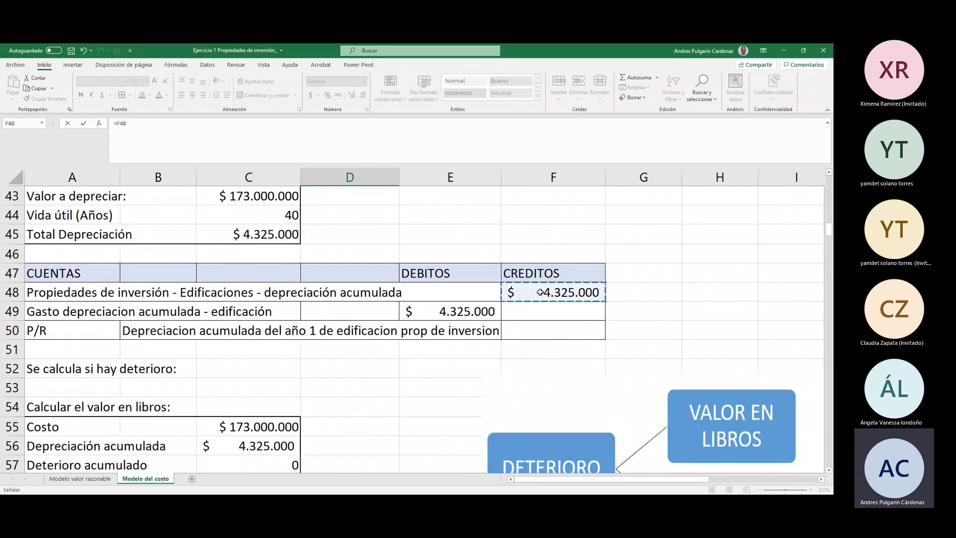
pyautogui.press('Return')
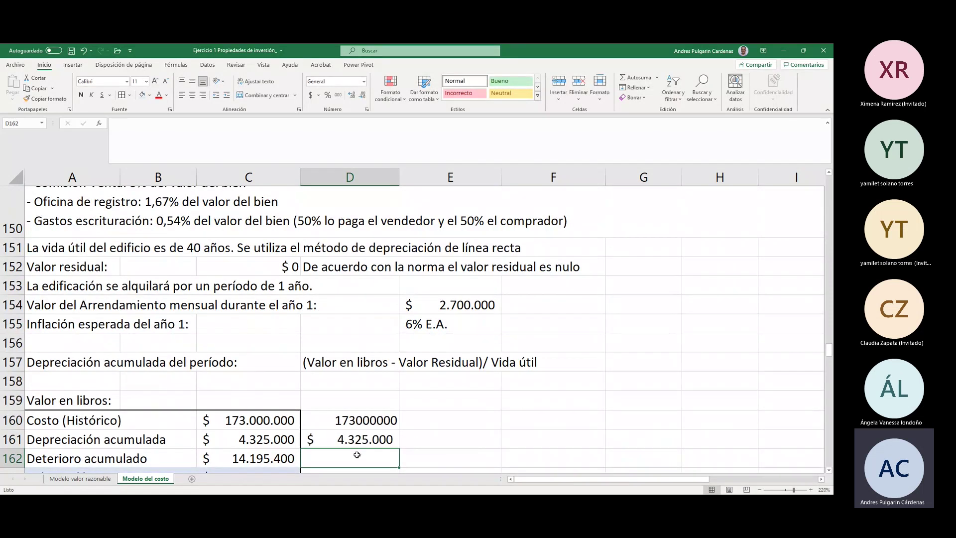
# Step: Link D162 to the accumulated impairment expense debit in E141 with =E141
pyautogui.write('=')
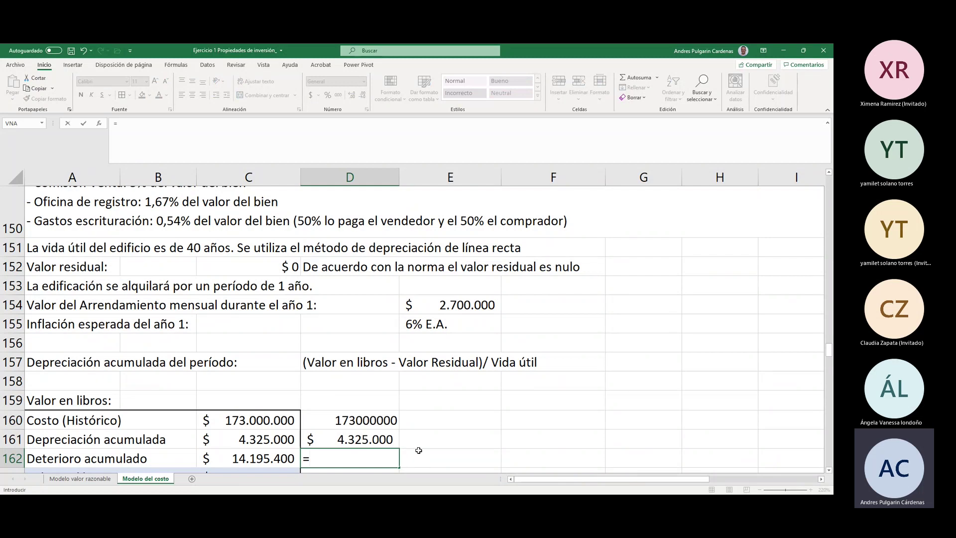
pyautogui.scroll(3, 420, 450)
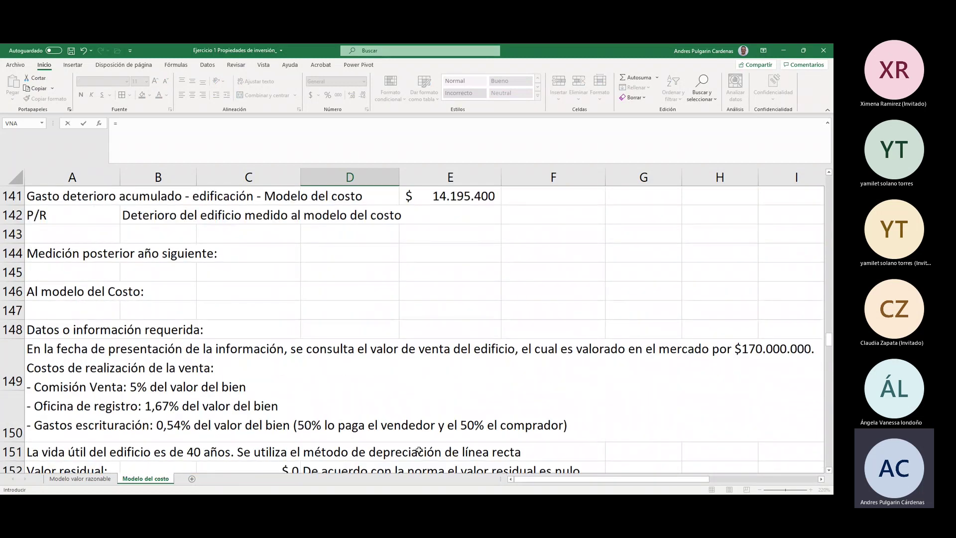
pyautogui.click(414, 199)
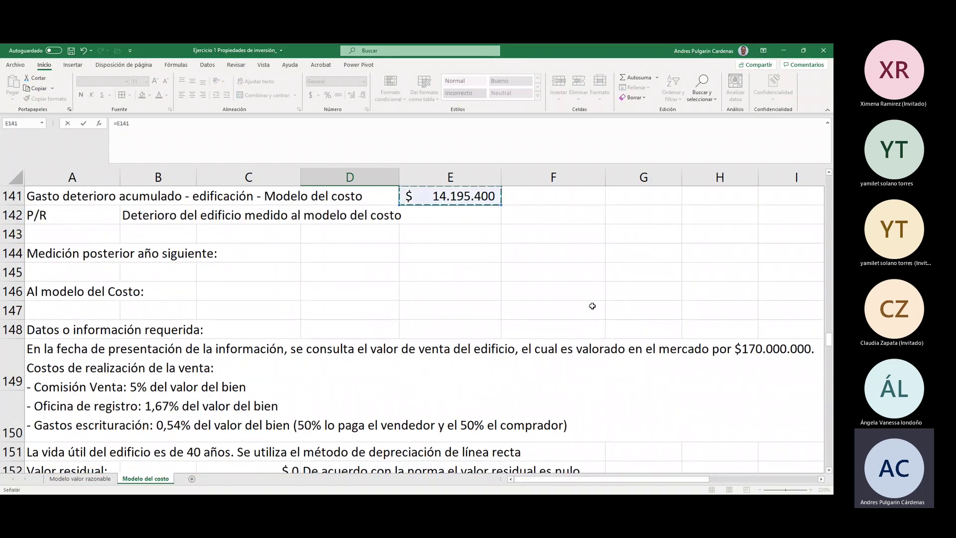
pyautogui.press('Return')
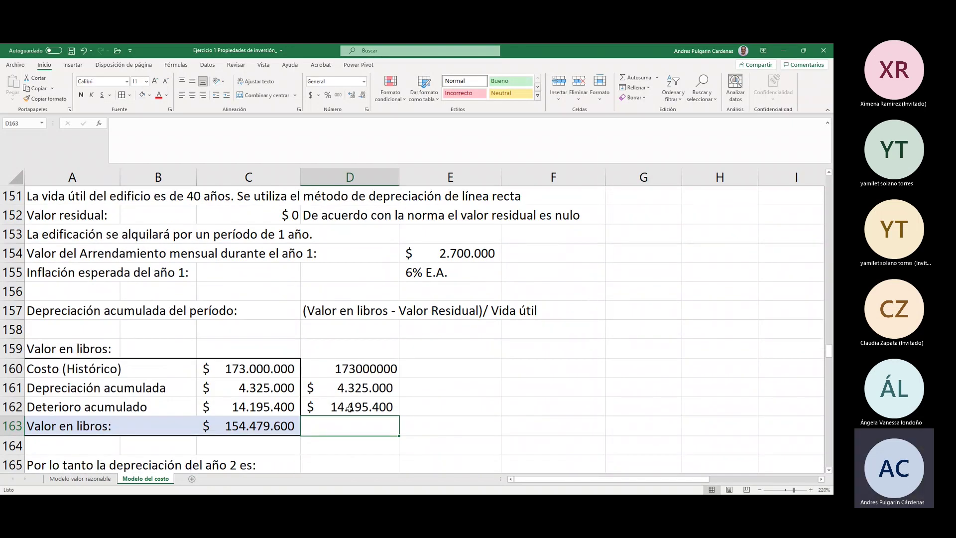
# Step: Calculate the book value in D163 with =D160-D161-D162, subtracting accumulated depreciation and impairment from the historical cost
pyautogui.click(319, 371)
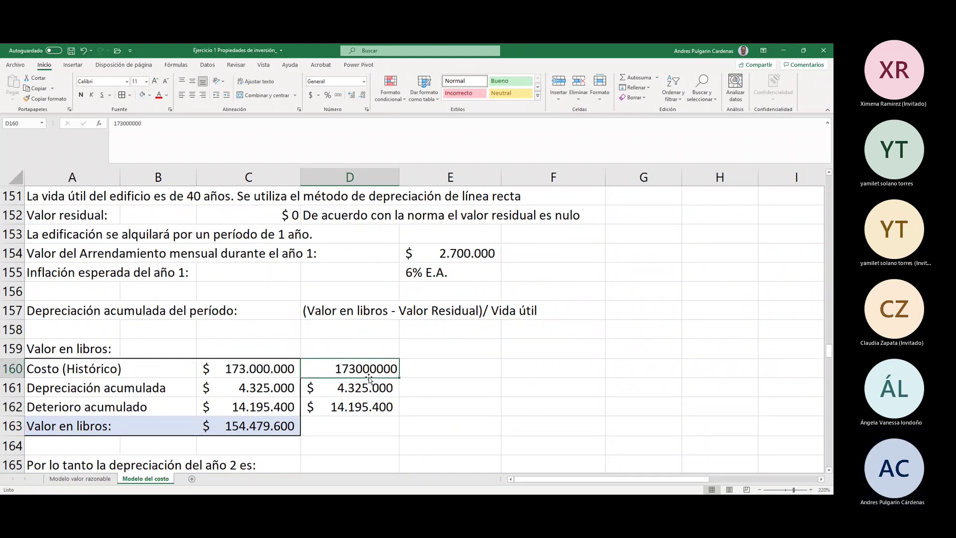
pyautogui.click(319, 425)
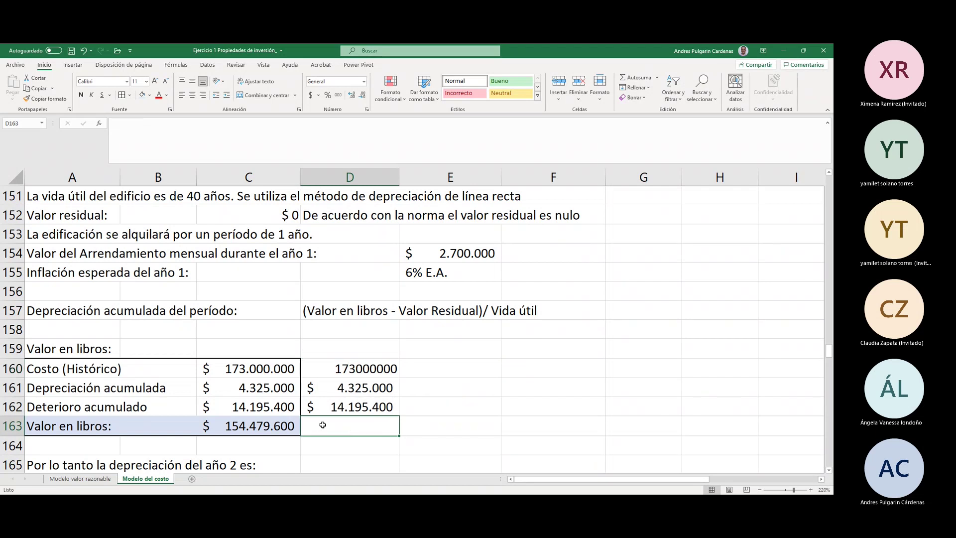
pyautogui.write('=')
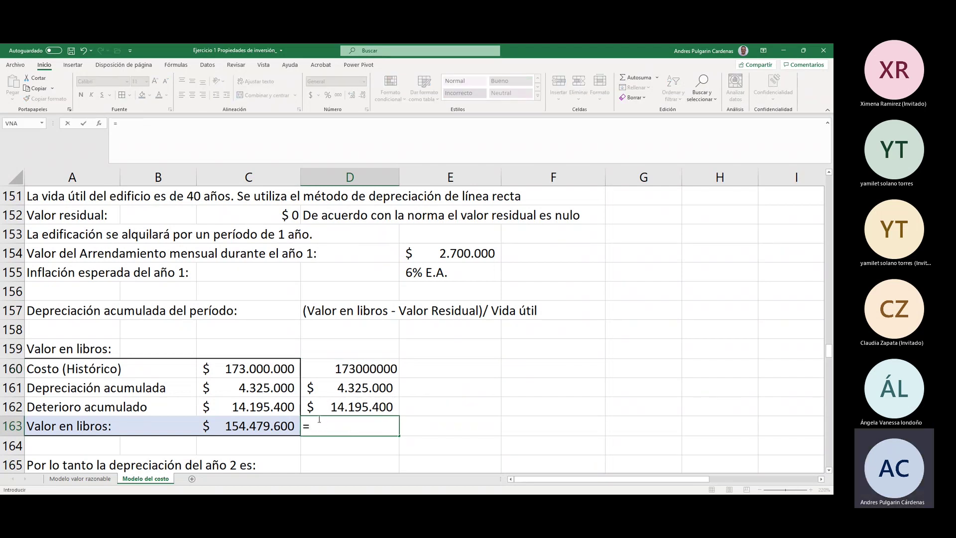
pyautogui.click(324, 366)
pyautogui.write('-')
pyautogui.click(364, 393)
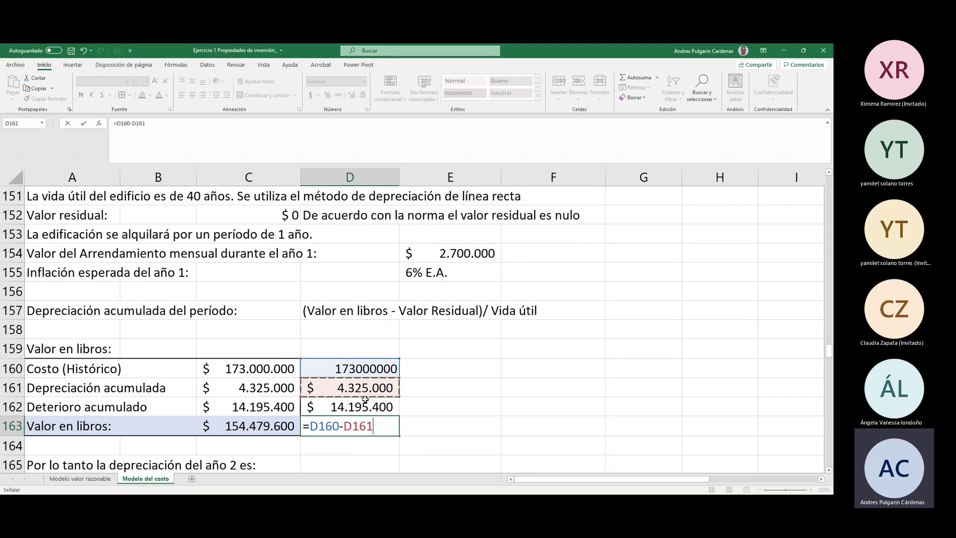
pyautogui.press('Return')
pyautogui.click(361, 425)
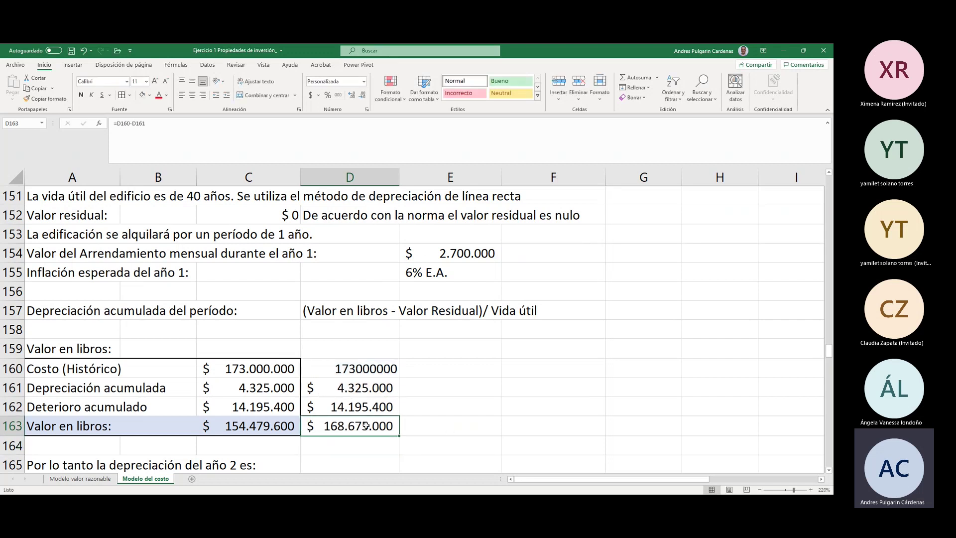
pyautogui.click(189, 136)
pyautogui.write('-')
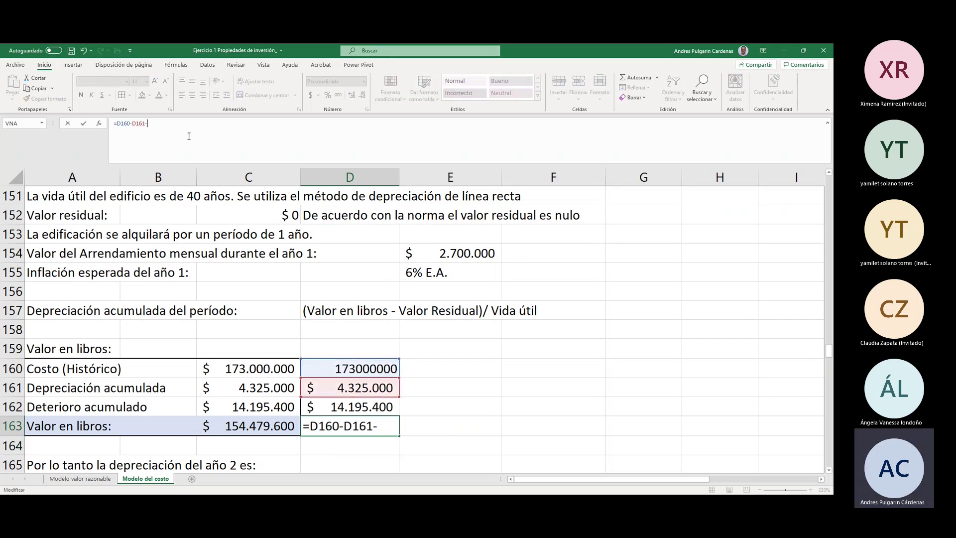
pyautogui.click(353, 407)
pyautogui.press('Return')
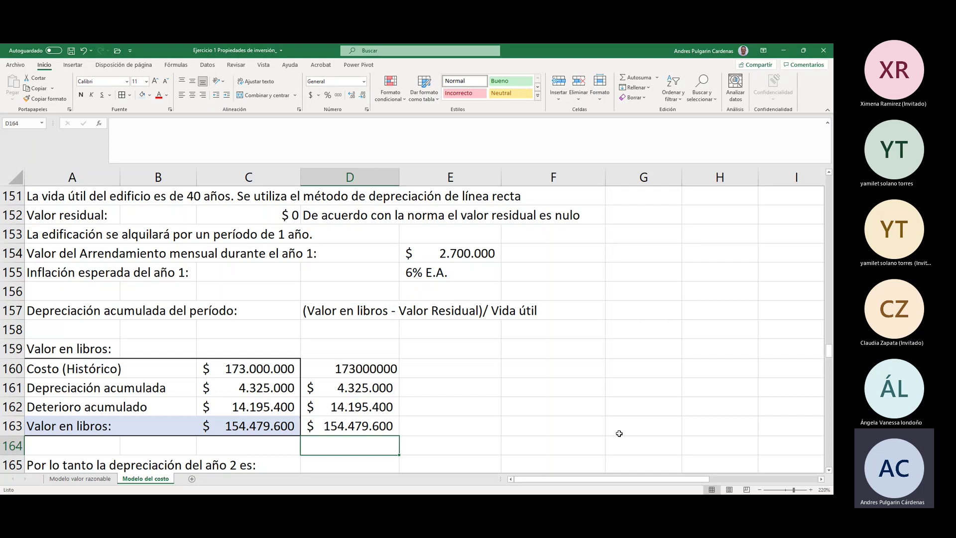
# Step: Clear the demonstration values and formulas in D160:D163 beside the book value table
pyautogui.click(354, 369)
pyautogui.moveTo(354, 369); pyautogui.dragTo(354, 384)
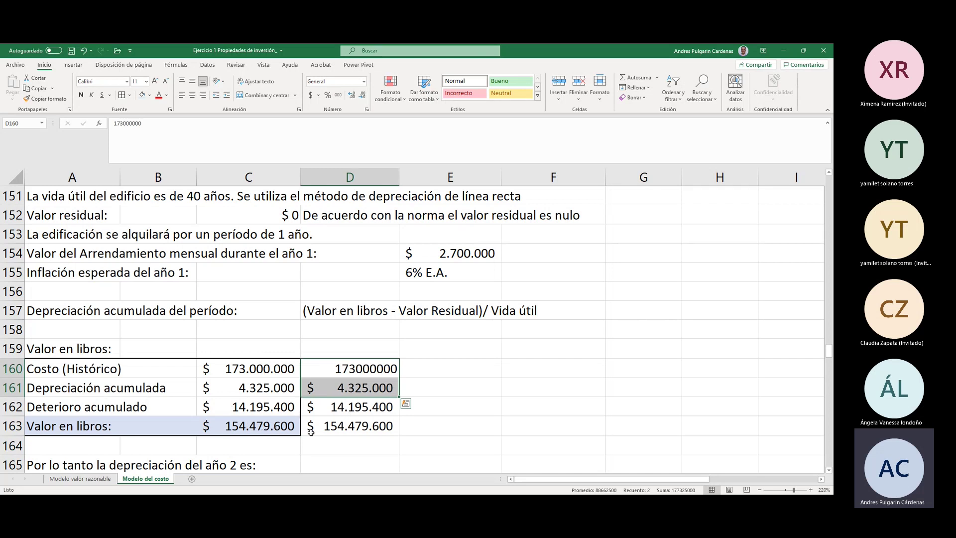
pyautogui.moveTo(339, 368); pyautogui.dragTo(337, 420)
pyautogui.press('Delete')
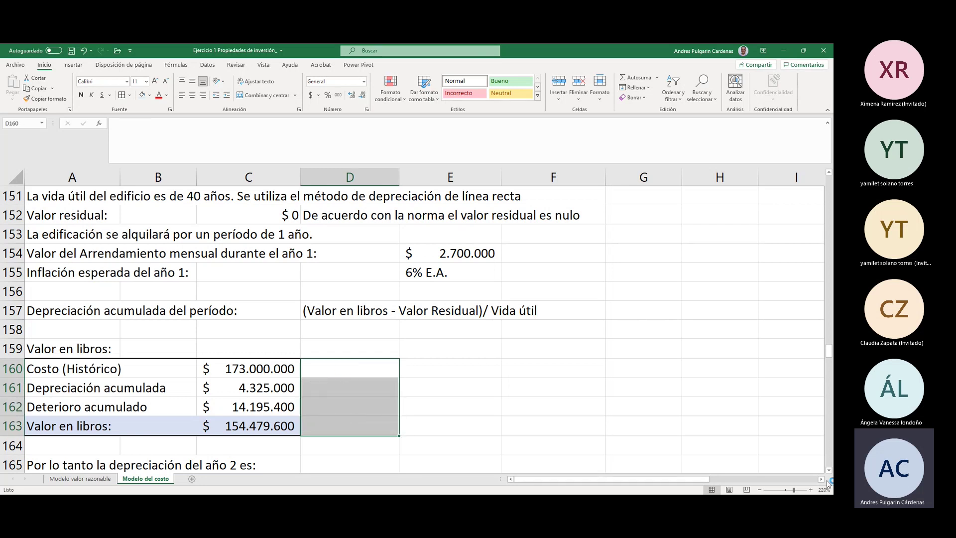
# Step: Examine the year 2 depreciation table in A167:C172, checking the book value, residual value, depreciable amount, useful life and total depreciation cells
pyautogui.scroll(-2, 829, 471)
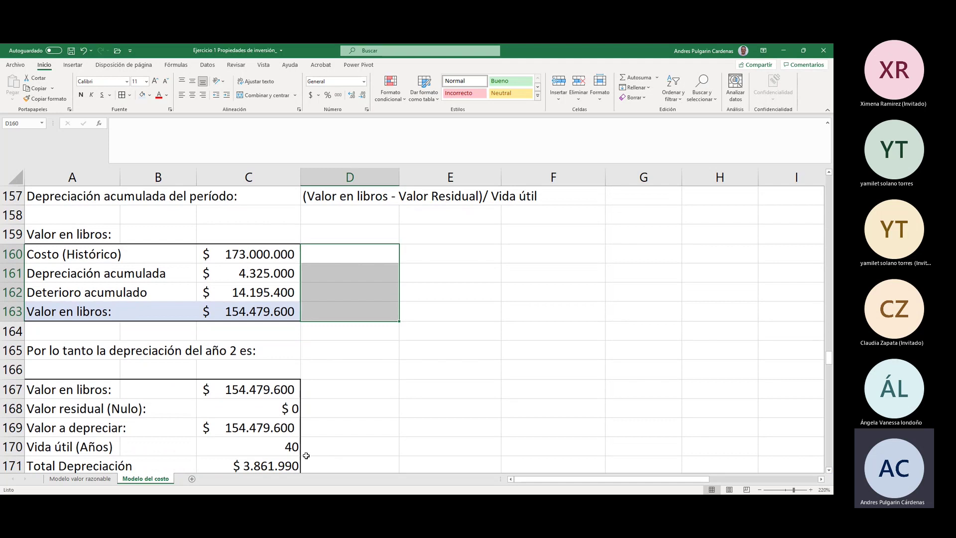
pyautogui.scroll(-2, 830, 470)
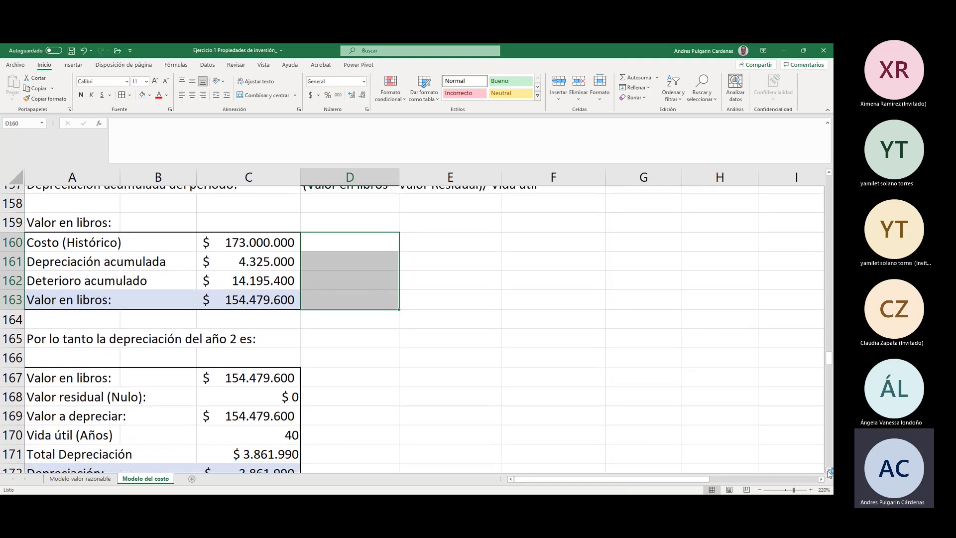
pyautogui.click(75, 353)
pyautogui.click(249, 351)
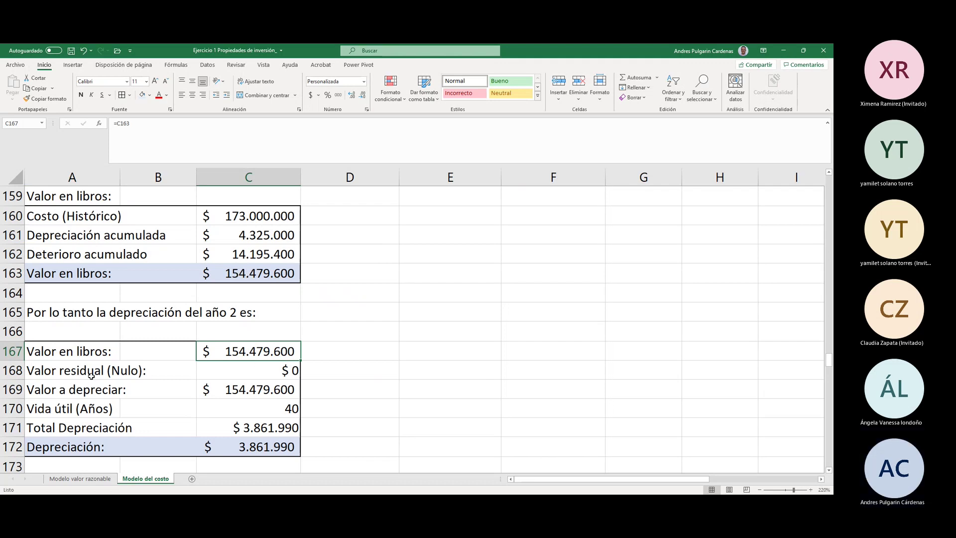
pyautogui.click(249, 374)
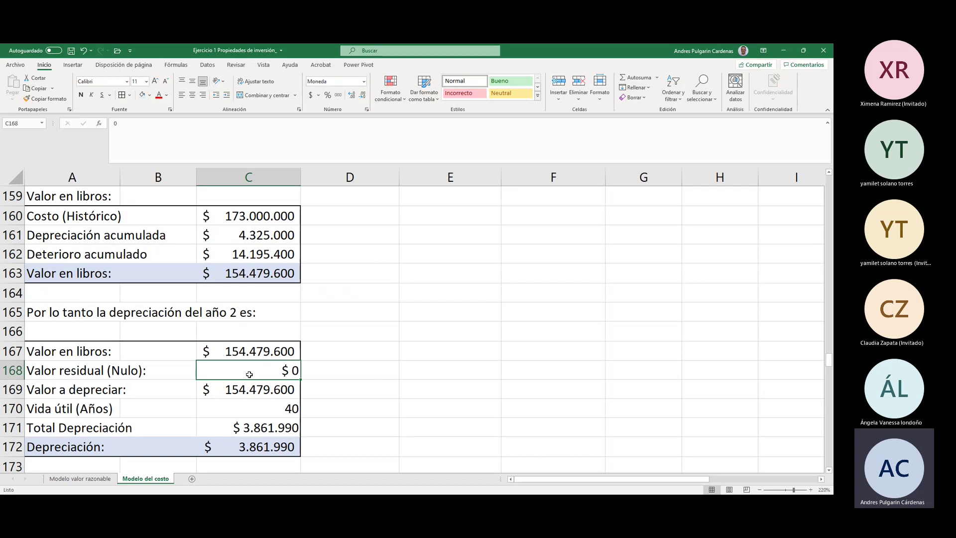
pyautogui.click(232, 386)
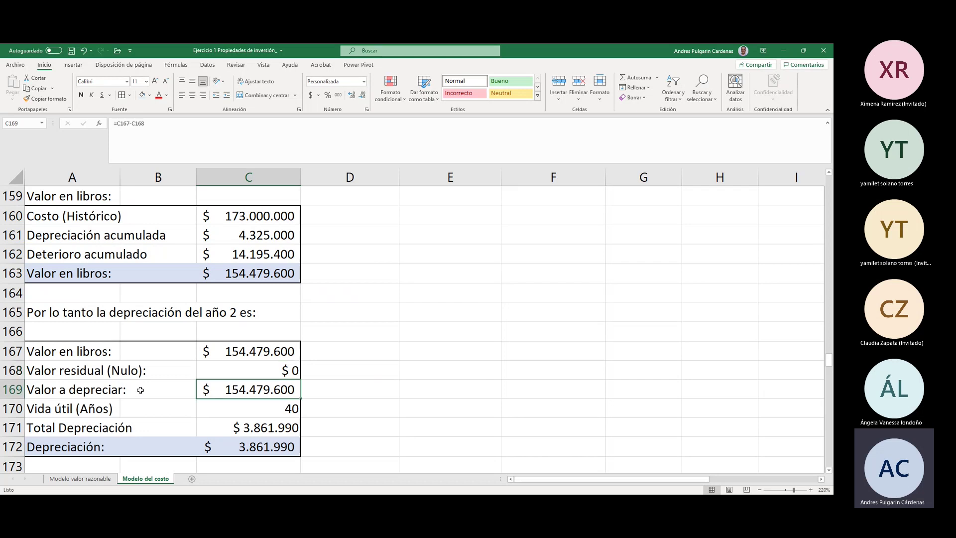
pyautogui.click(67, 405)
pyautogui.click(269, 405)
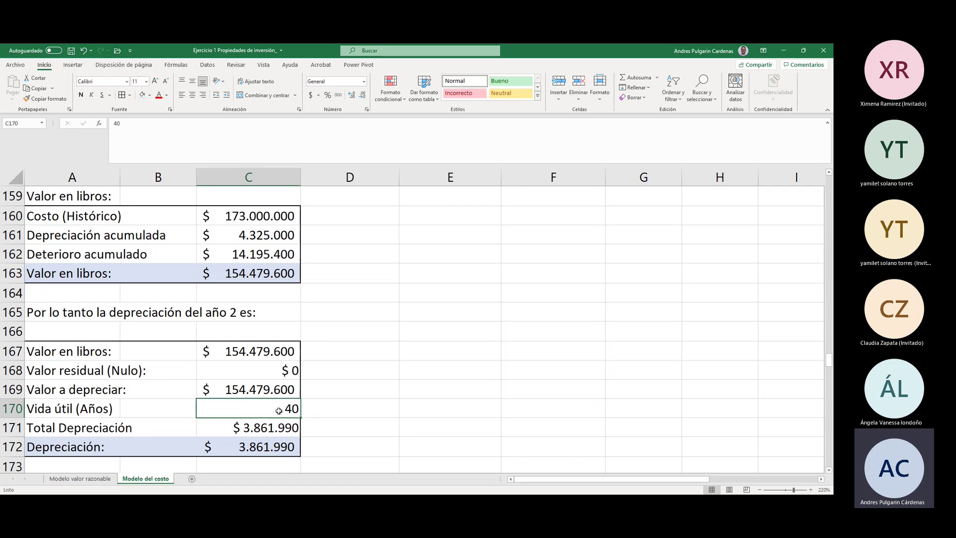
pyautogui.click(258, 429)
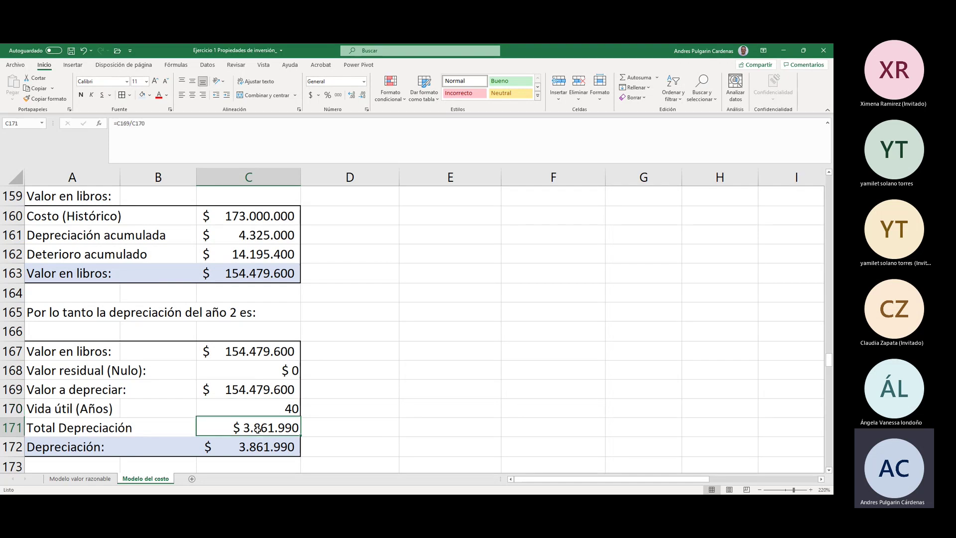
pyautogui.click(258, 389)
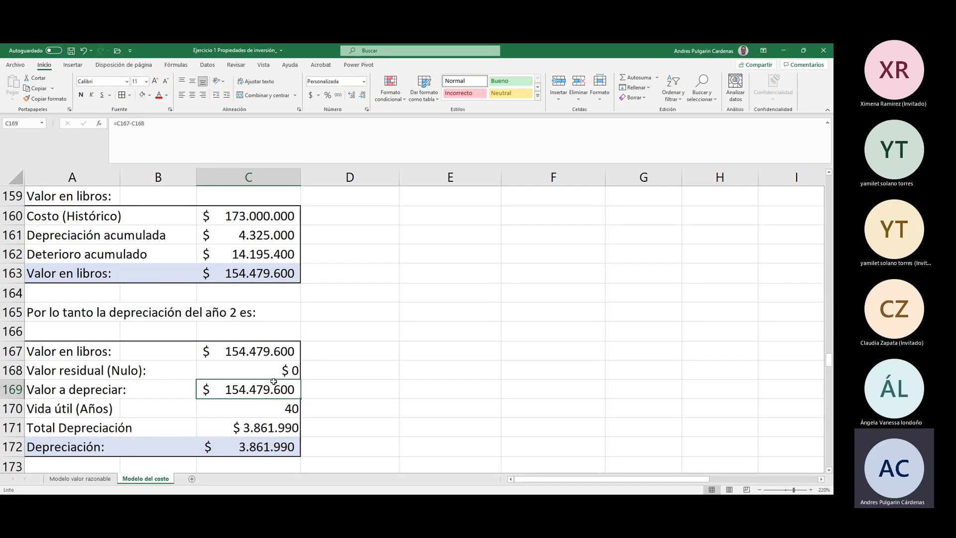
pyautogui.click(260, 407)
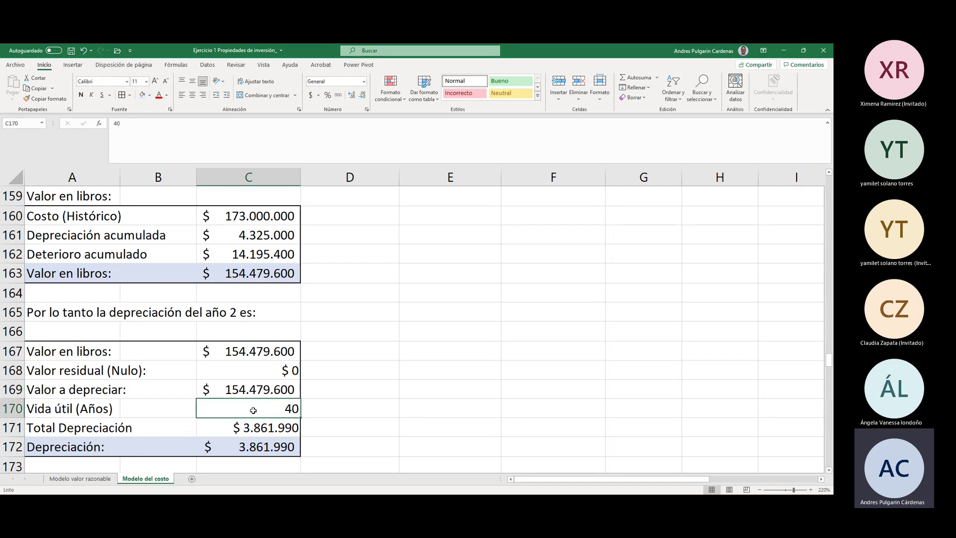
pyautogui.click(356, 369)
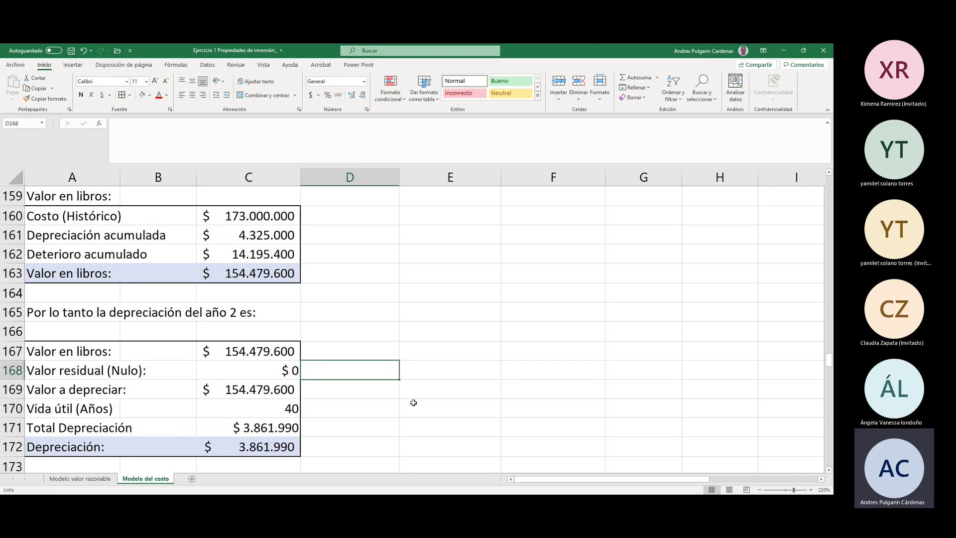
pyautogui.write('=(')
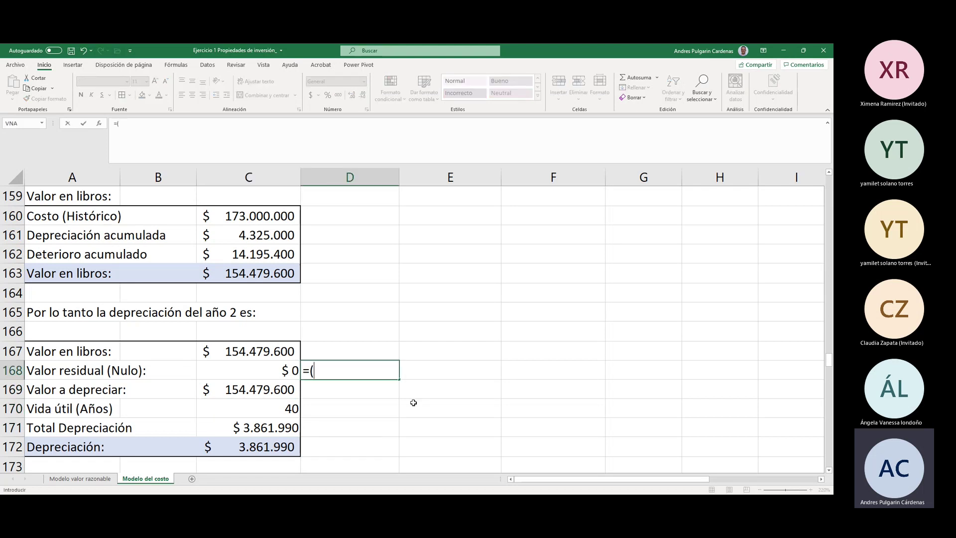
pyautogui.write('154479600')
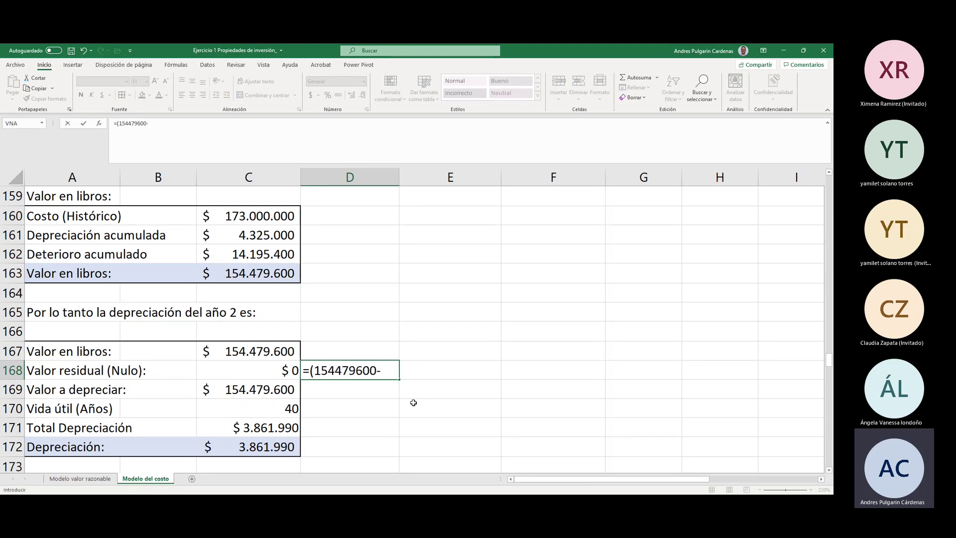
pyautogui.write('-0)/40')
pyautogui.press('Return')
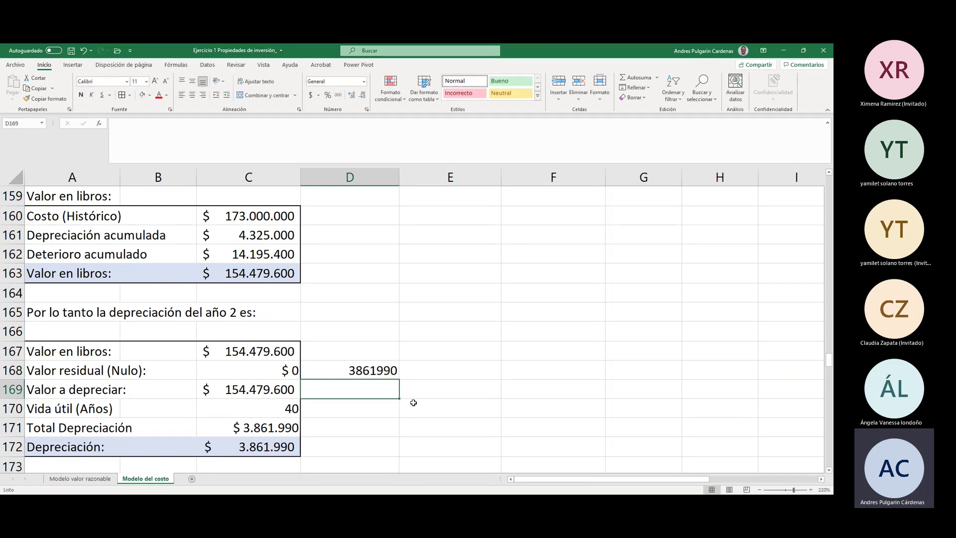
pyautogui.press('Up')
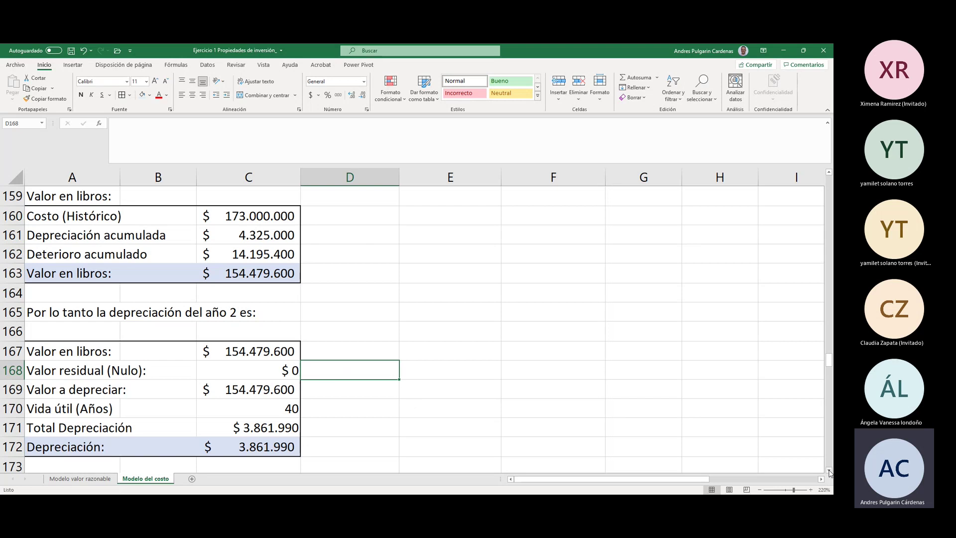
pyautogui.scroll(-2, 830, 472)
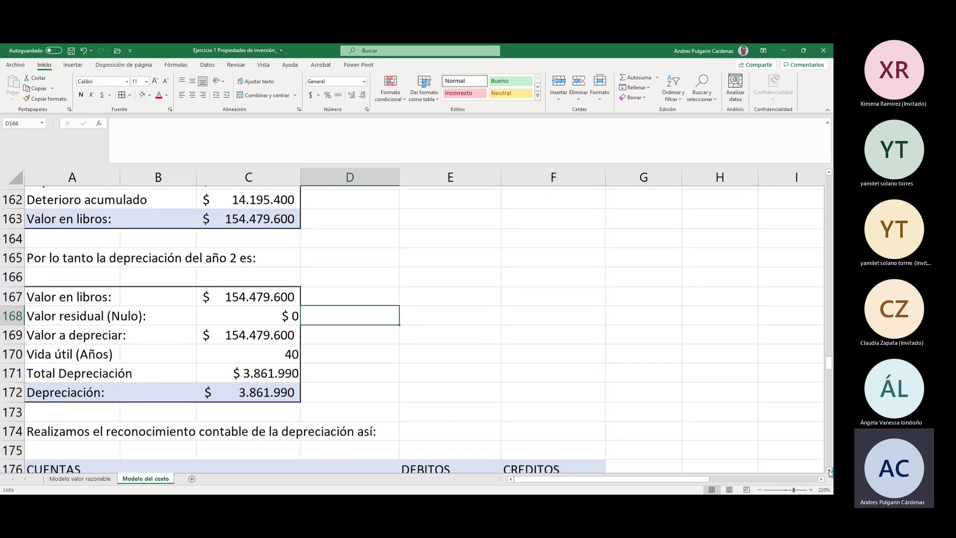
# Step: Examine the year 2 depreciation journal entry in A174:F179, checking both accounts with their credit in F177 and debit in E178
pyautogui.scroll(-1, 830, 472)
pyautogui.moveTo(68, 351); pyautogui.dragTo(478, 438)
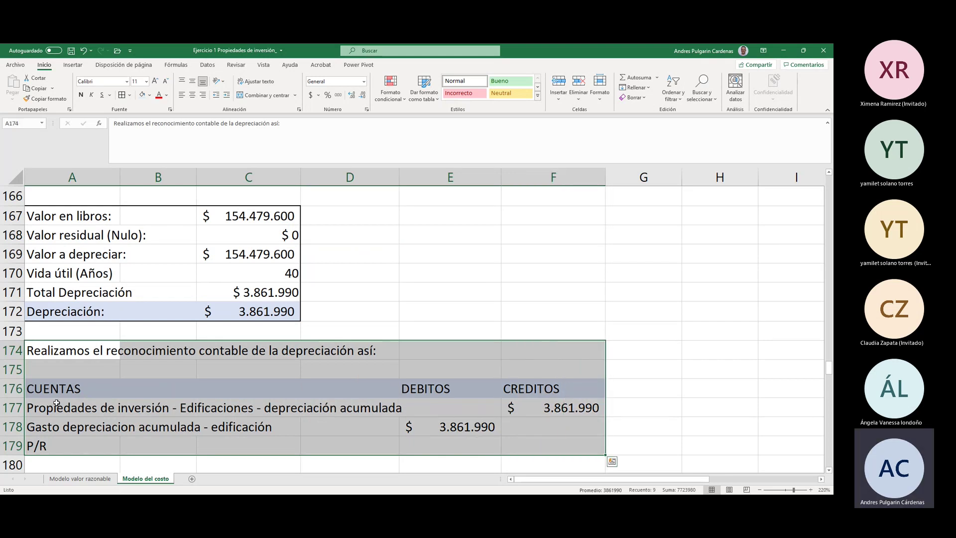
pyautogui.click(72, 408)
pyautogui.click(74, 408)
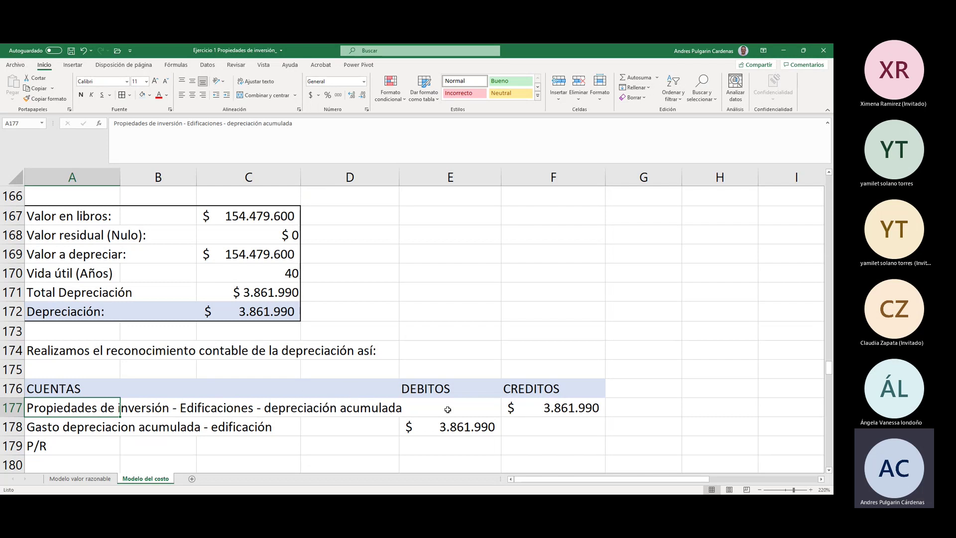
pyautogui.click(586, 410)
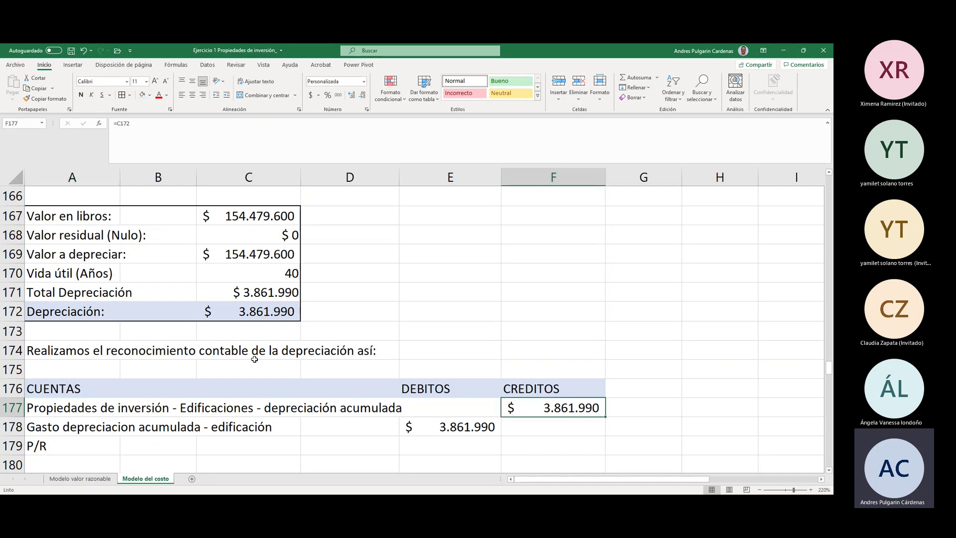
pyautogui.click(73, 425)
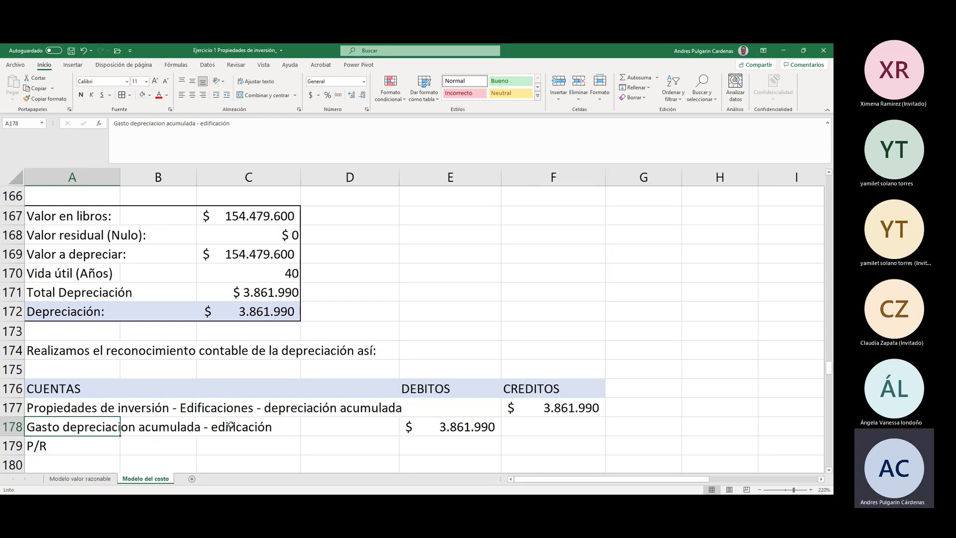
pyautogui.click(433, 426)
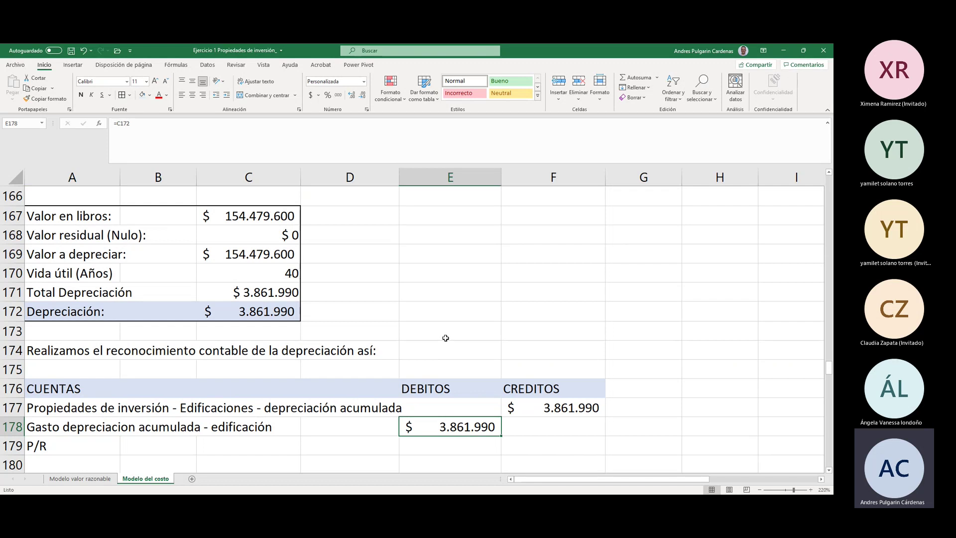
# Step: Extend the P/R description line in A179 below the depreciation entry with a row of dots
pyautogui.click(65, 445)
pyautogui.doubleClick(64, 445)
pyautogui.write('....')
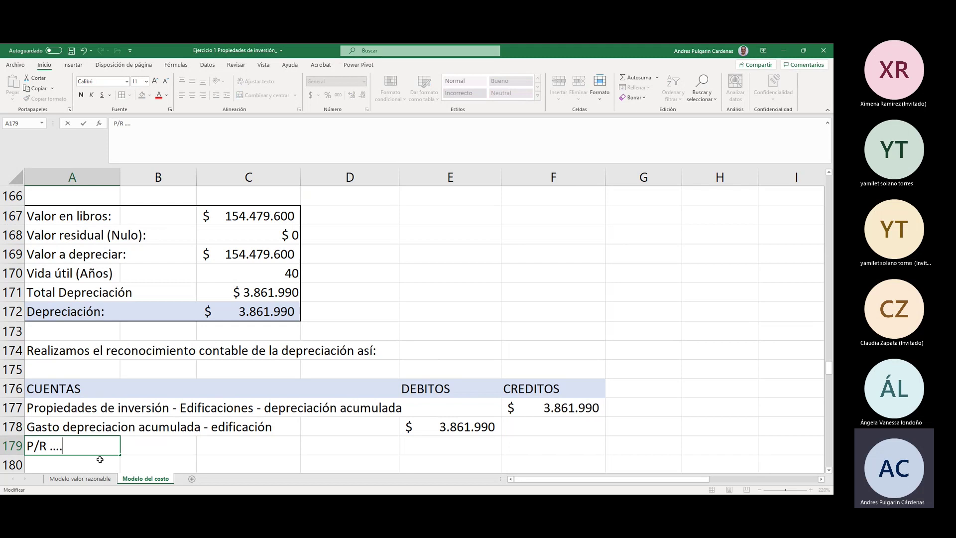
pyautogui.write('....')
pyautogui.press('Return')
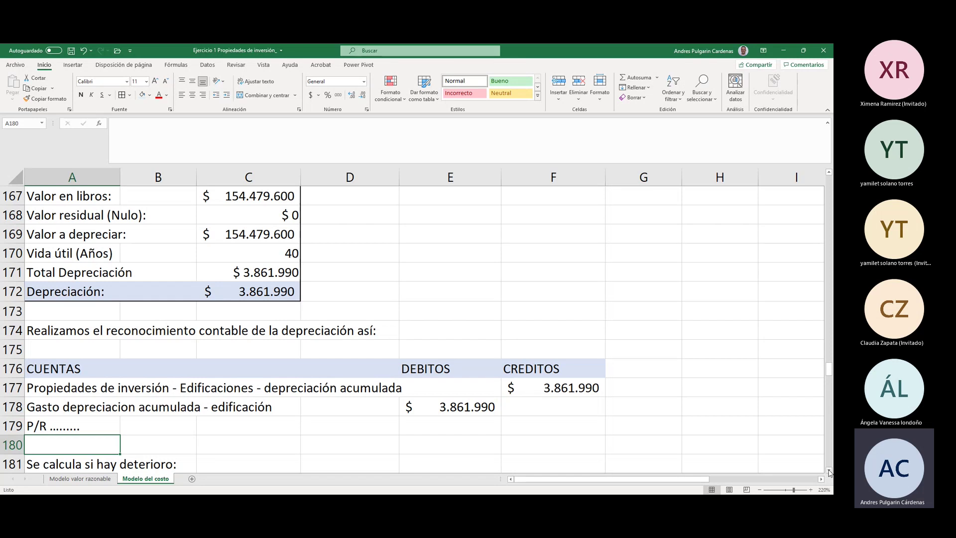
# Step: Review the impairment section's book value table in A183:C187 and enter the historical cost 173000000 beside it in D184
pyautogui.moveTo(830, 472); pyautogui.dragTo(829, 472)
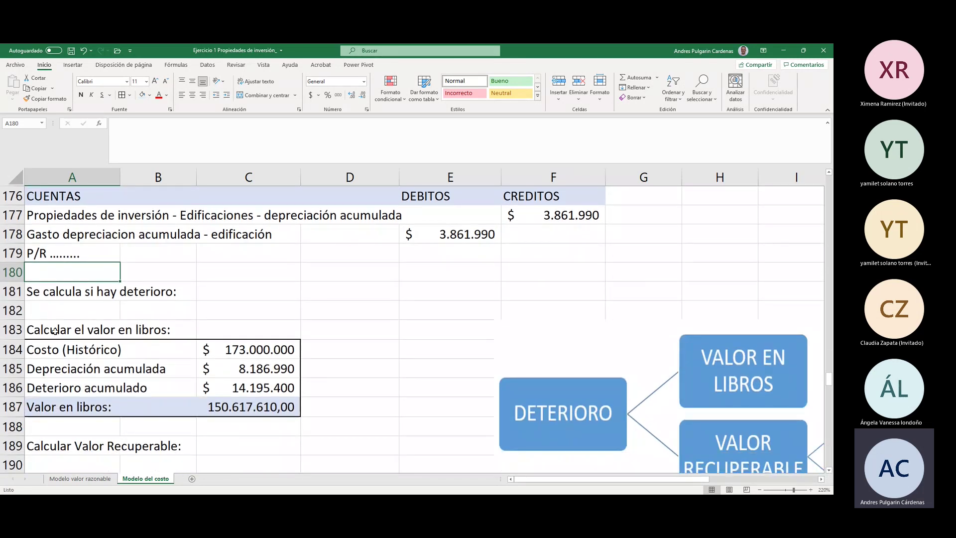
pyautogui.moveTo(54, 330); pyautogui.dragTo(249, 407)
pyautogui.click(91, 356)
pyautogui.click(240, 355)
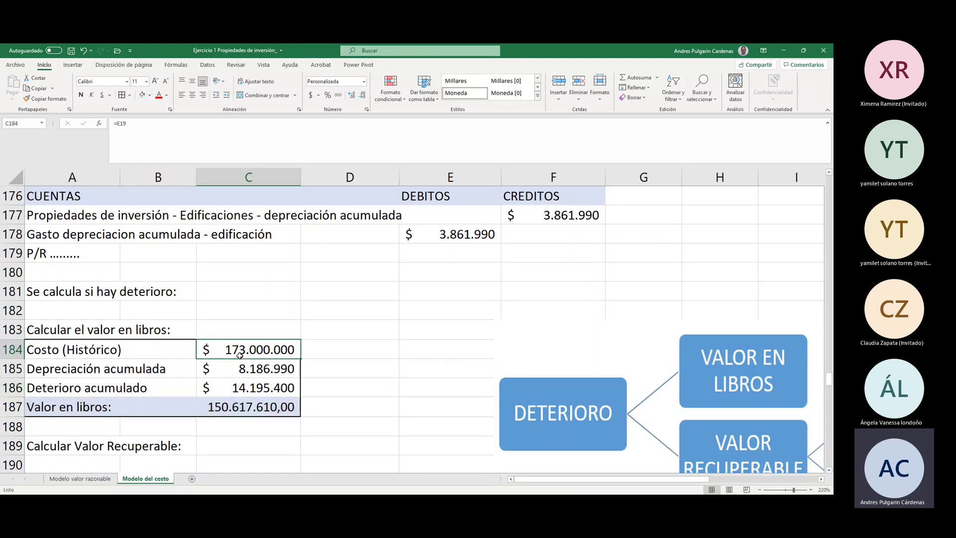
pyautogui.click(331, 350)
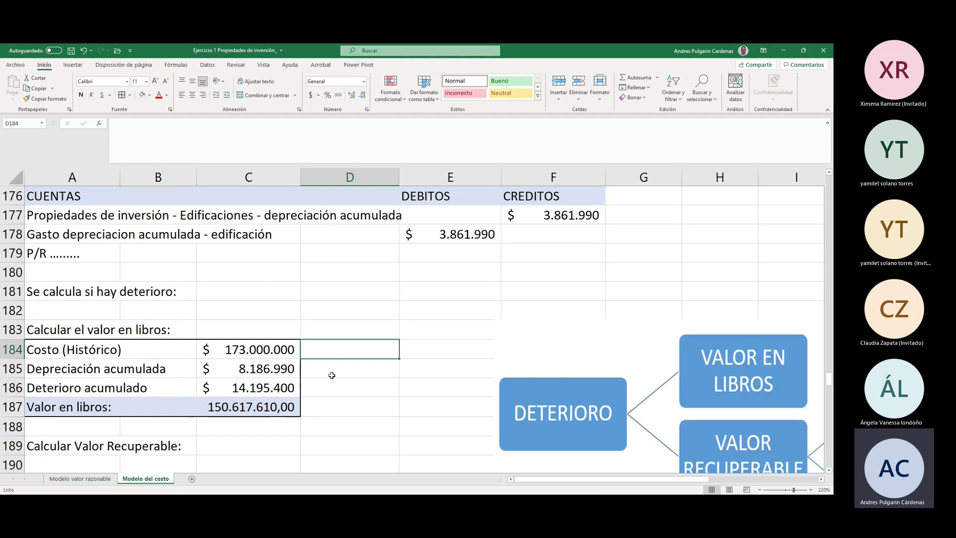
pyautogui.write('1730')
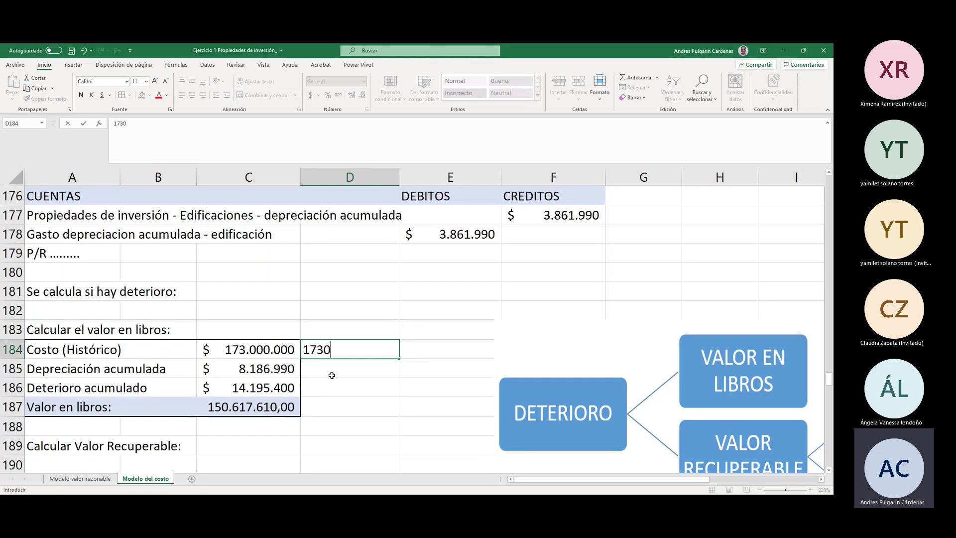
pyautogui.write('00000')
pyautogui.press('Return')
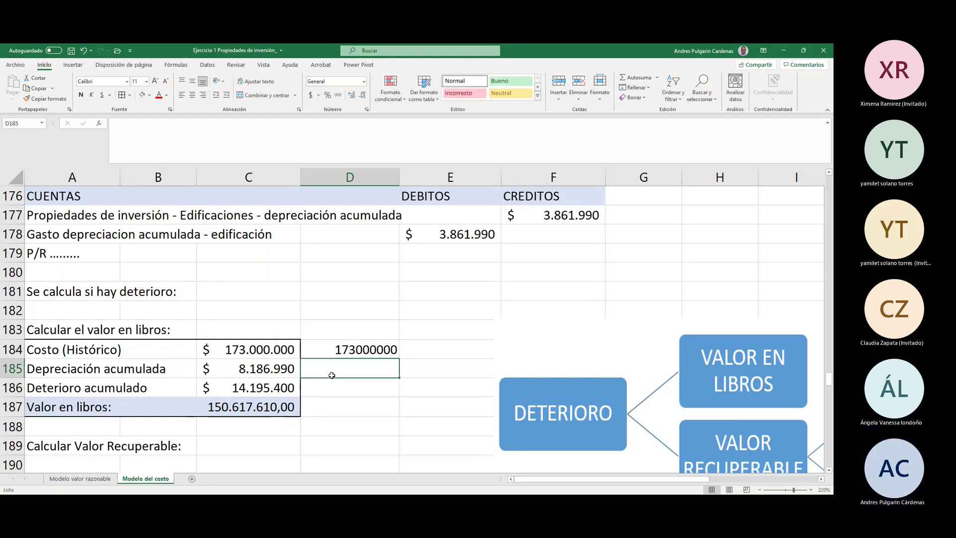
# Step: Calculate accumulated depreciation in D185 with =C161+F177, adding the year 2 depreciation credit to the earlier accumulated amount
pyautogui.write('=')
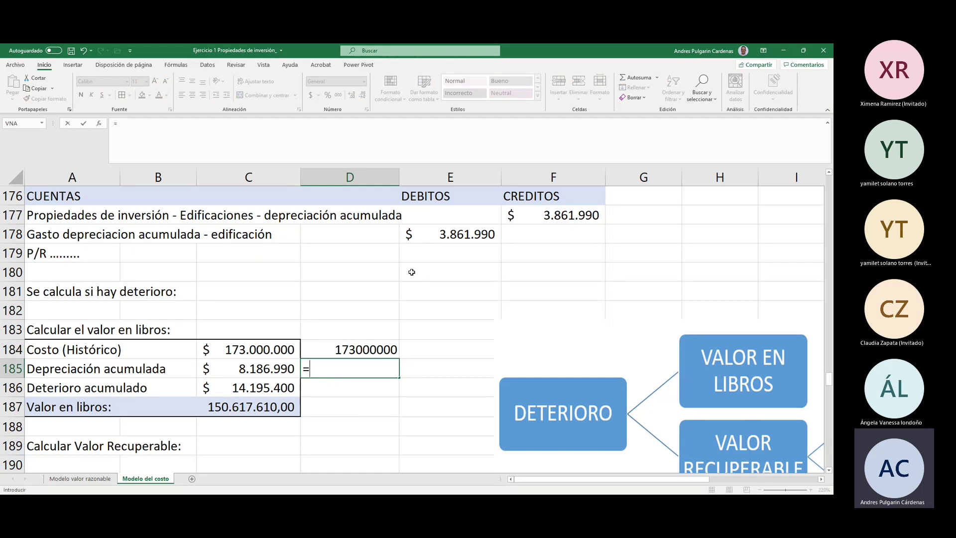
pyautogui.scroll(3, 413, 259)
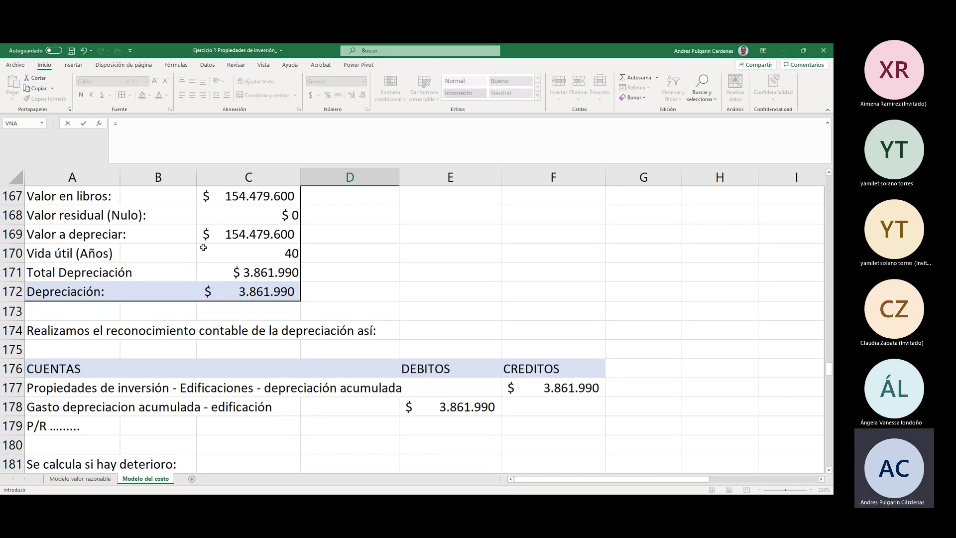
pyautogui.click(829, 173)
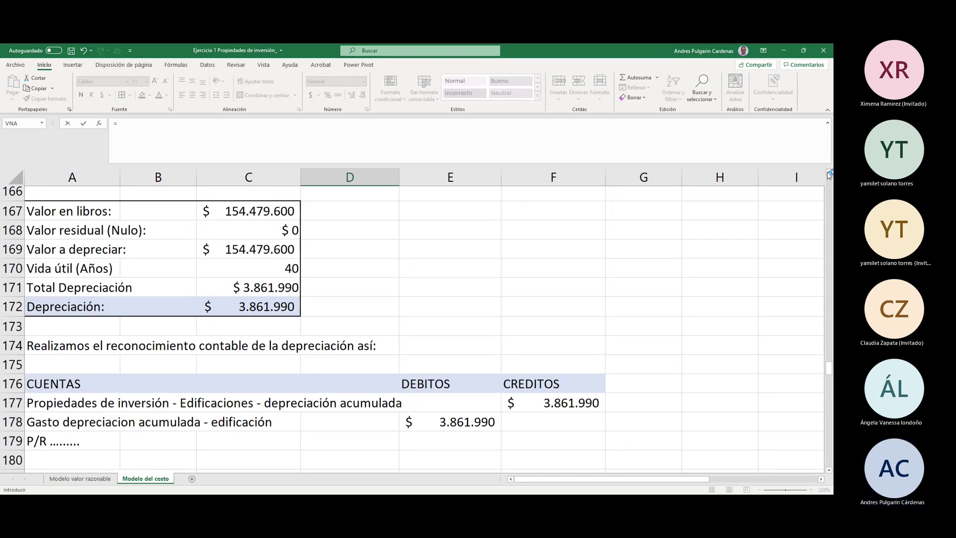
pyautogui.click(829, 172)
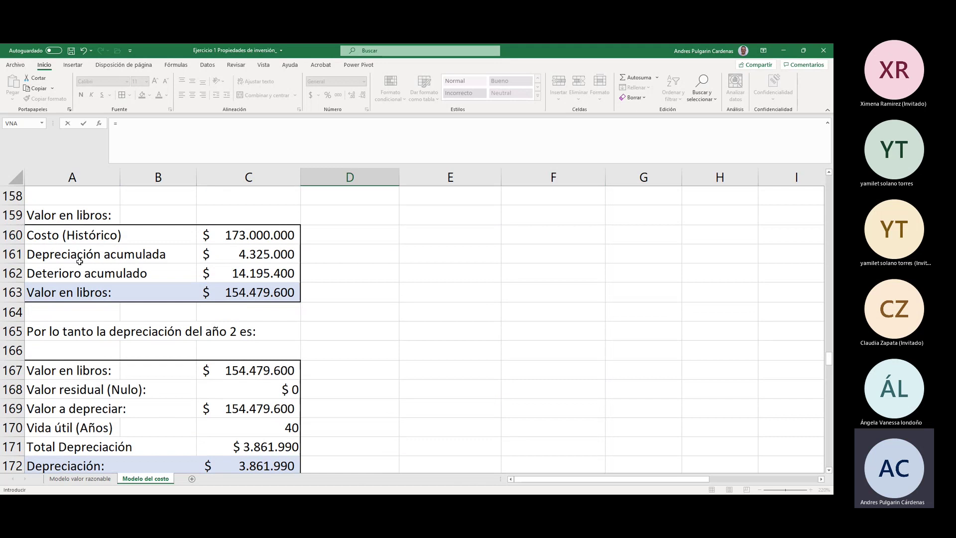
pyautogui.click(264, 254)
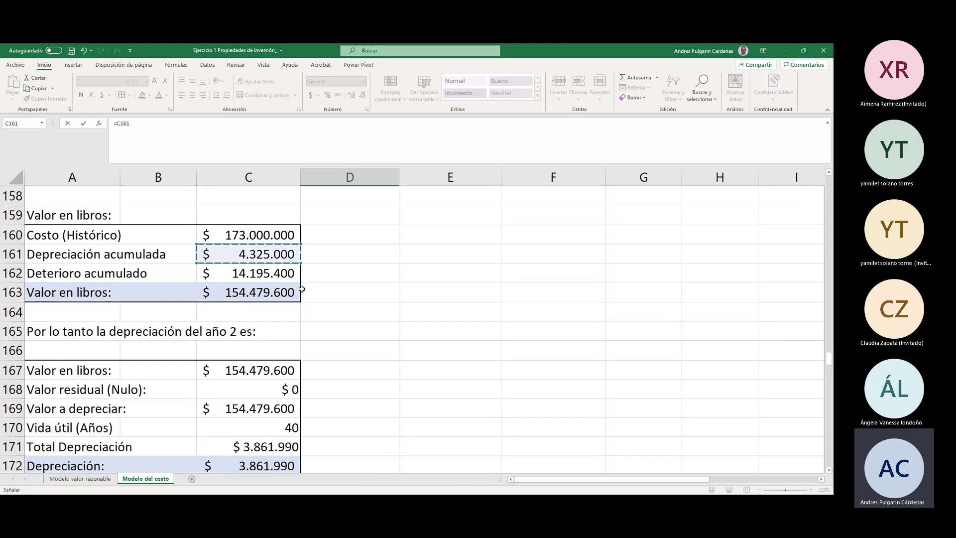
pyautogui.write('+')
pyautogui.scroll(-4, 399, 348)
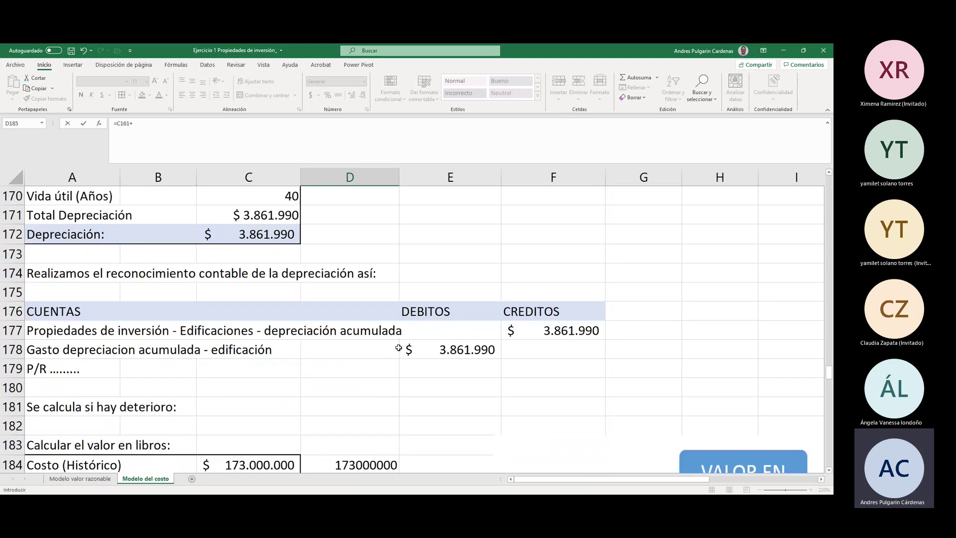
pyautogui.scroll(-3, 399, 348)
pyautogui.scroll(1, 401, 343)
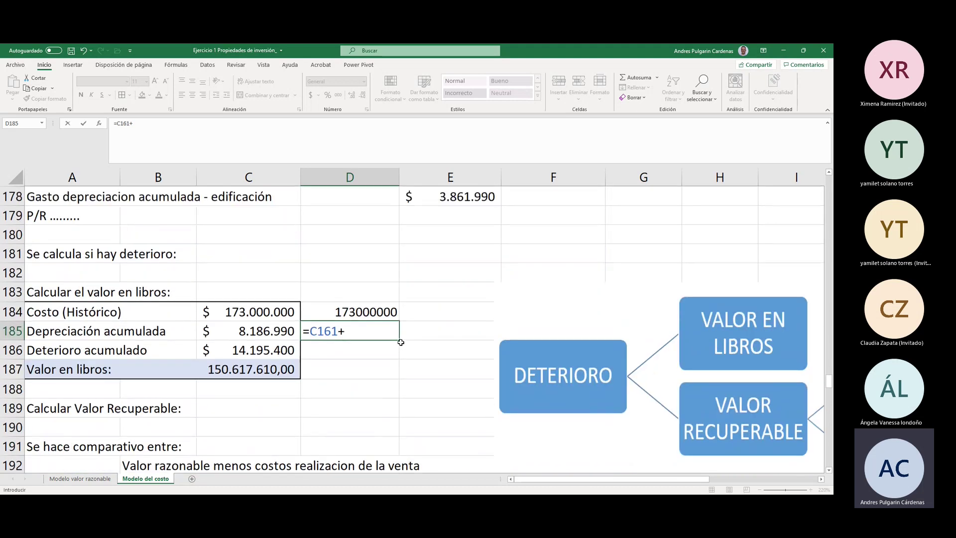
pyautogui.scroll(1, 401, 343)
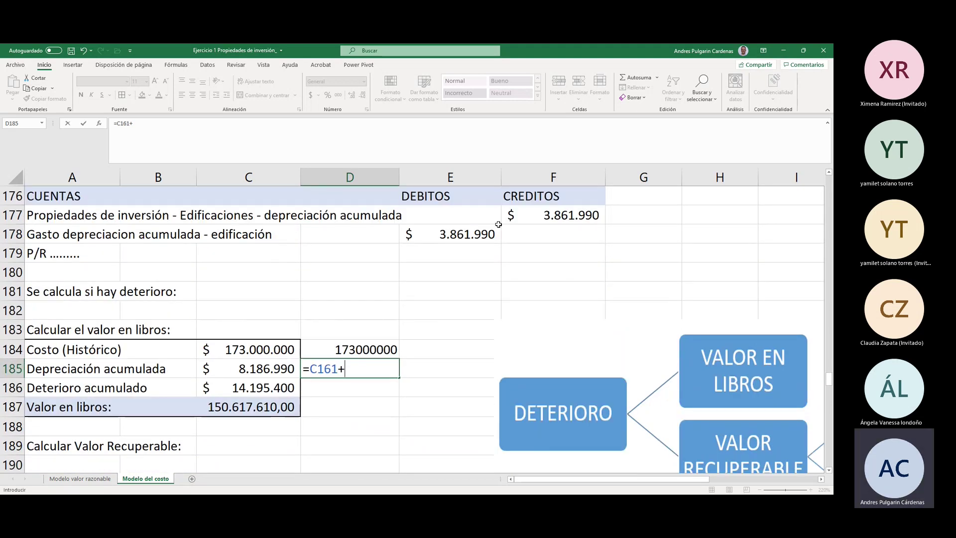
pyautogui.click(540, 214)
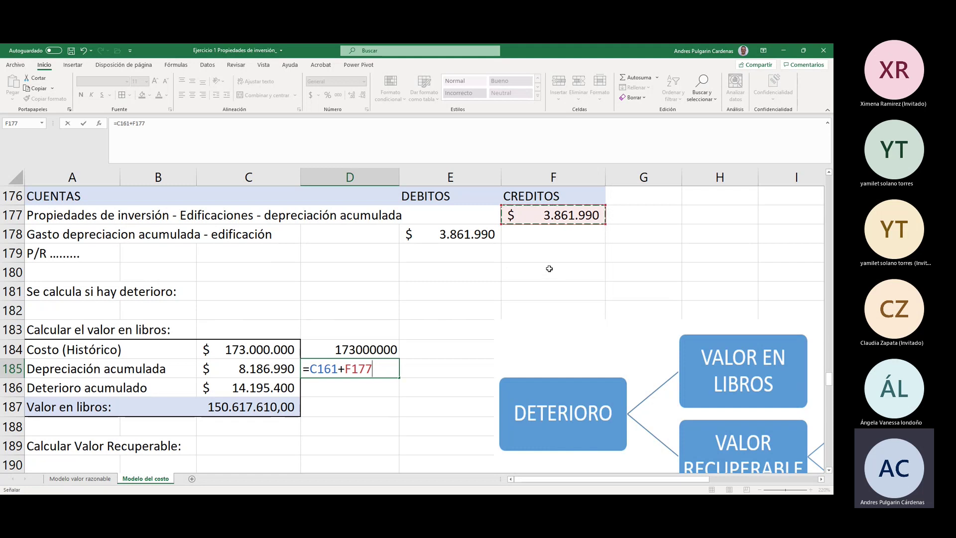
pyautogui.press('Return')
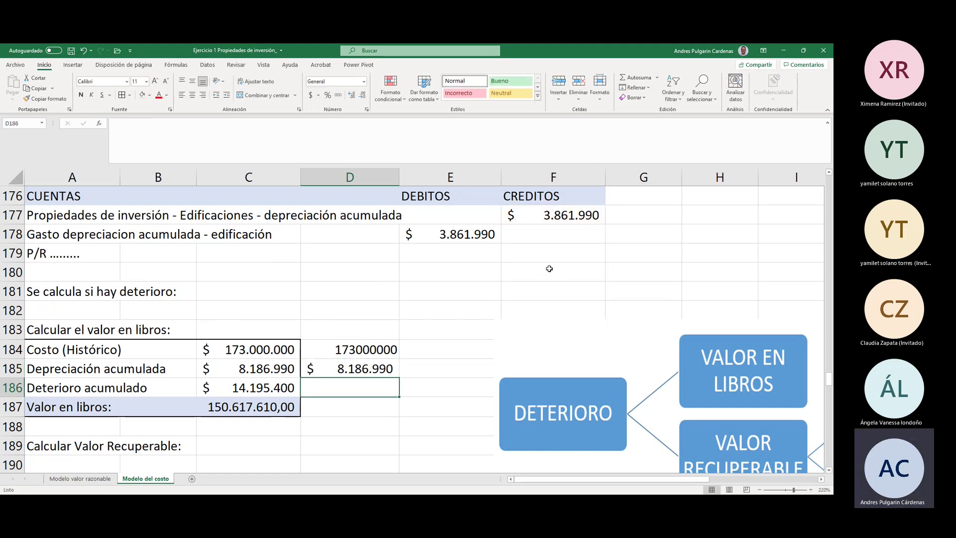
# Step: Link the accumulated impairment in D186 to the impairment entry's credit amount with =F140
pyautogui.write('=')
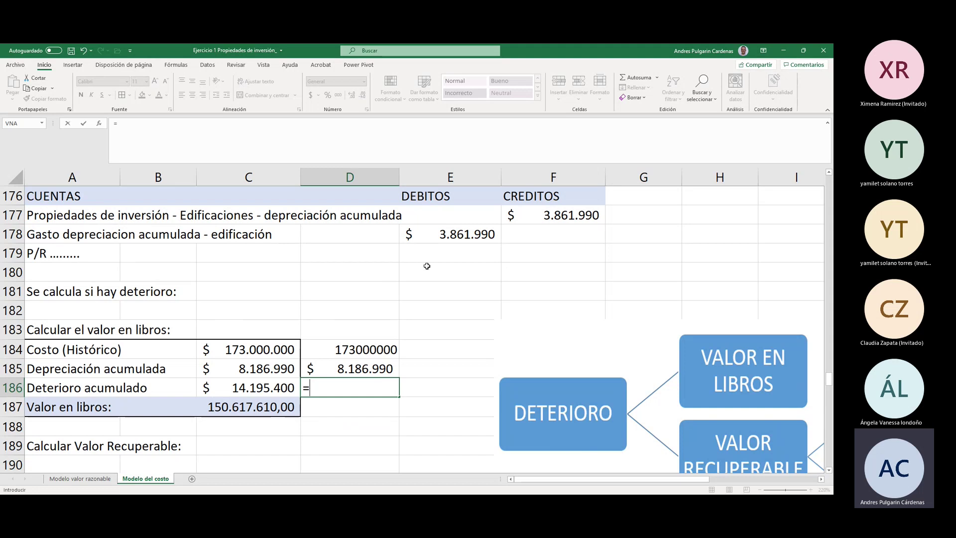
pyautogui.click(830, 172)
pyautogui.moveTo(829, 173); pyautogui.dragTo(829, 172)
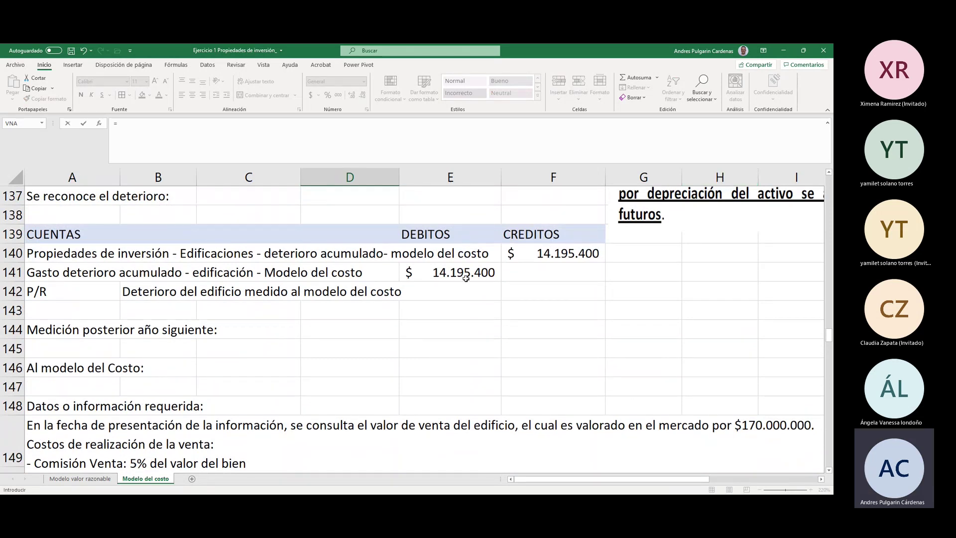
pyautogui.click(557, 253)
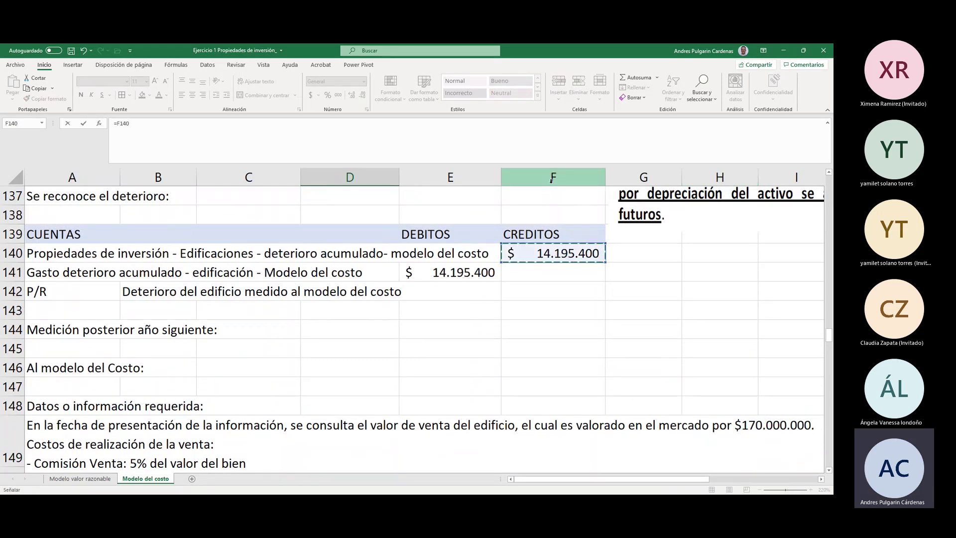
pyautogui.press('Escape')
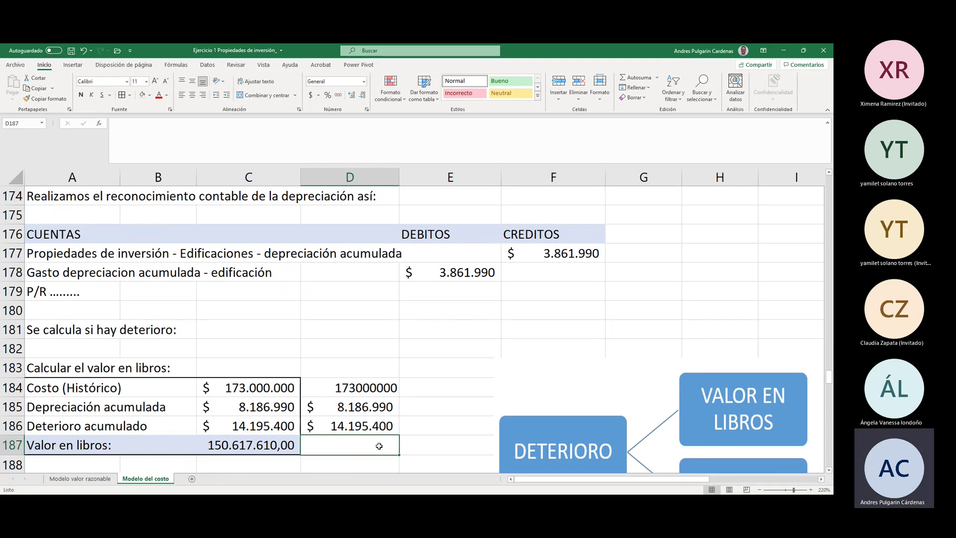
# Step: Calculate the book value in D187 with =D184-D185-D186, subtracting accumulated depreciation and impairment from the historical cost
pyautogui.write('=')
pyautogui.press('Up')
pyautogui.press('Up')
pyautogui.press('Up')
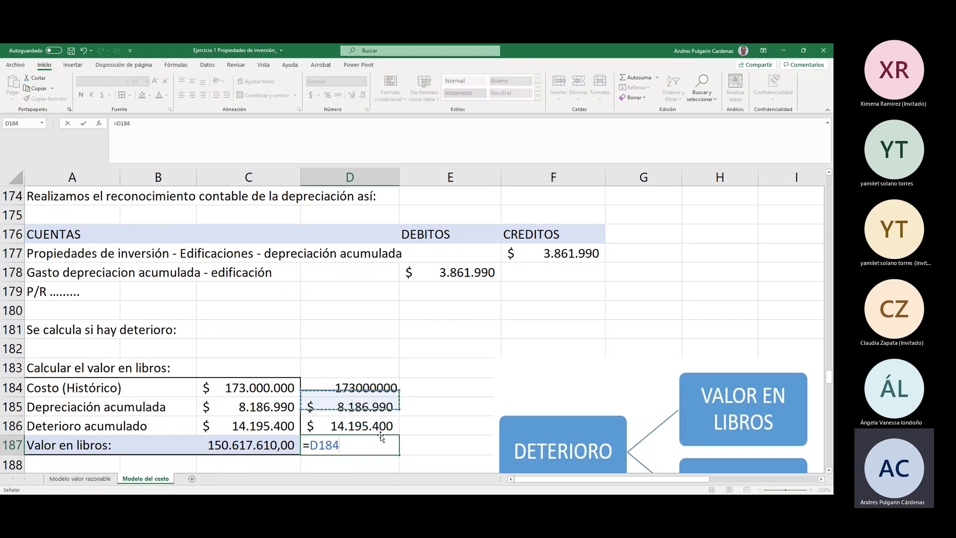
pyautogui.write('-')
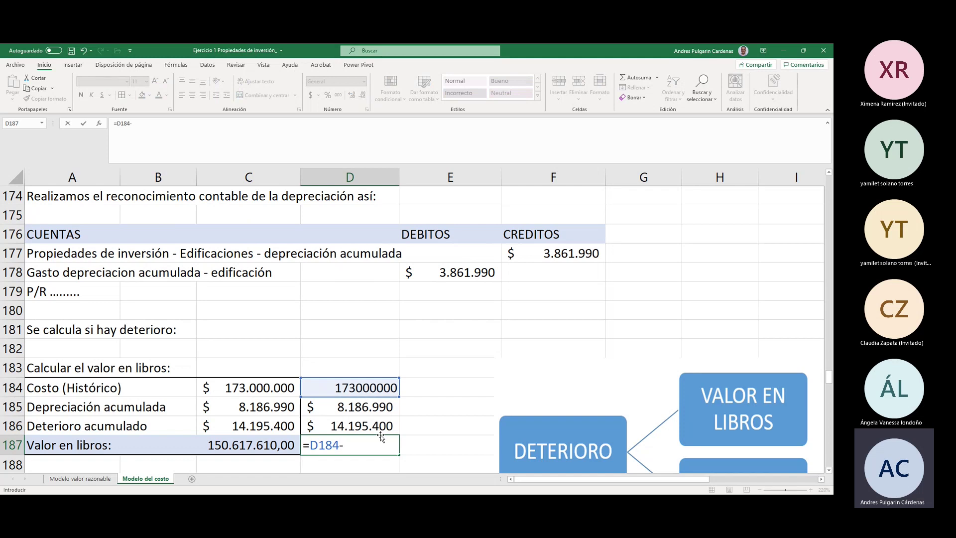
pyautogui.press('Up')
pyautogui.press('Up')
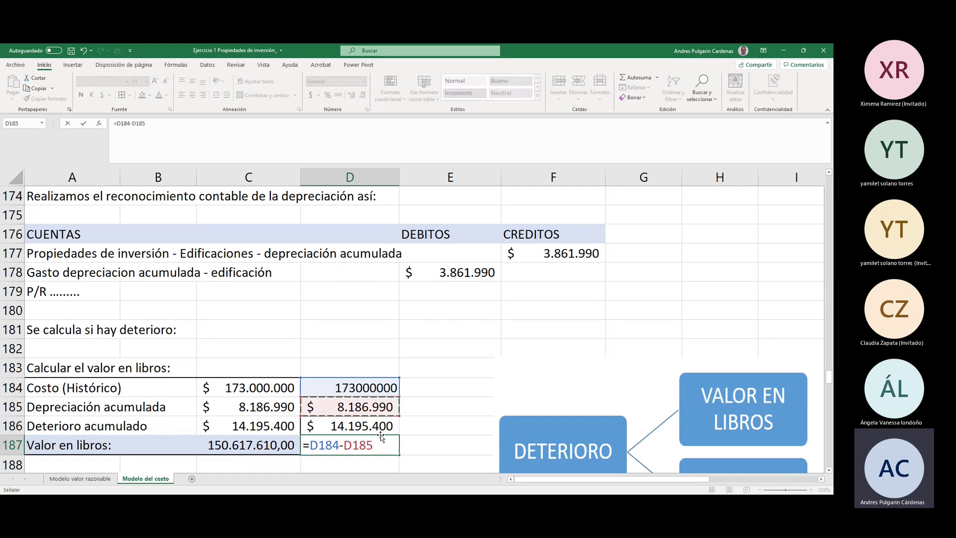
pyautogui.write('-')
pyautogui.press('Up')
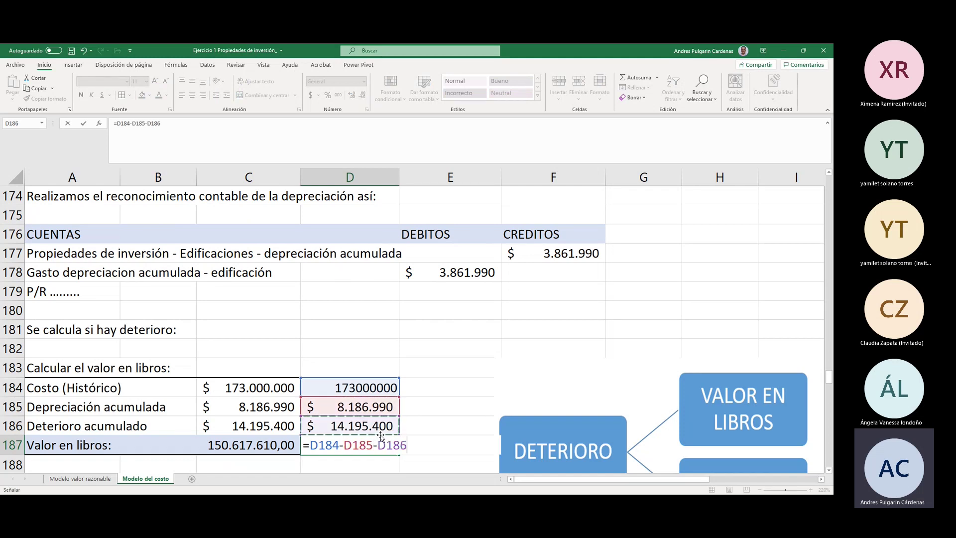
pyautogui.press('Return')
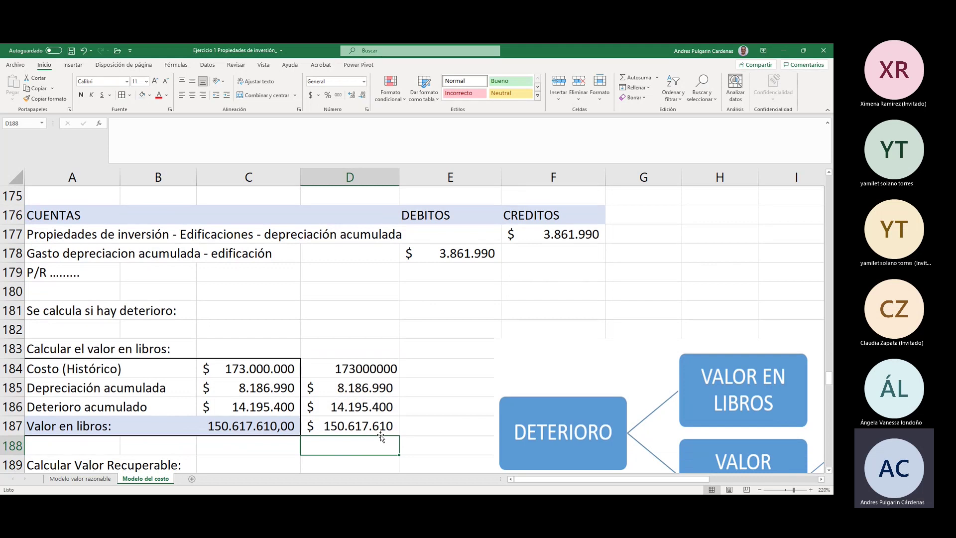
# Step: Clear the demonstration values and formulas in D184:D187 beside the book value table
pyautogui.press('Up')
pyautogui.press('Up')
pyautogui.press('Up')
pyautogui.press('Up')
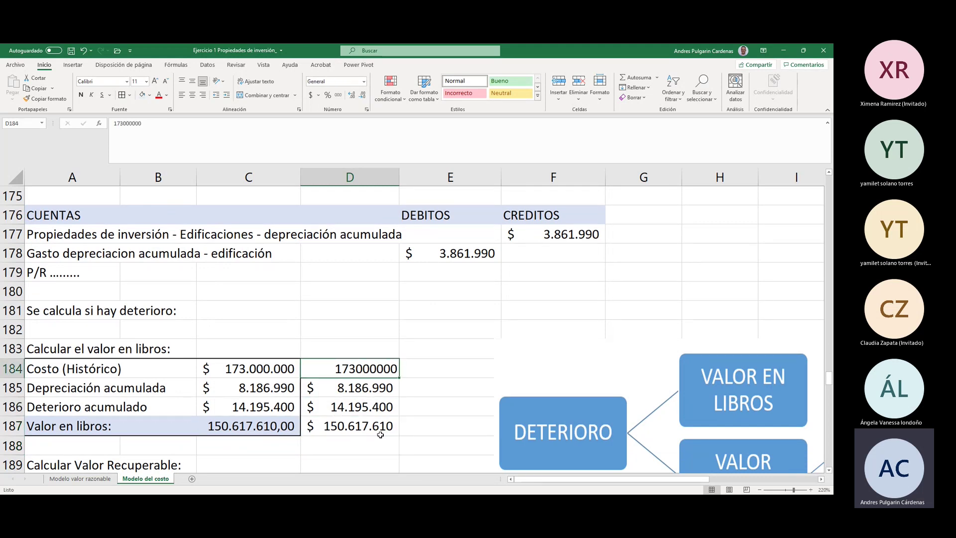
pyautogui.hotkey('shift', 'Down')
pyautogui.hotkey('shift', 'Down')
pyautogui.hotkey('shift', 'Down')
pyautogui.press('Delete')
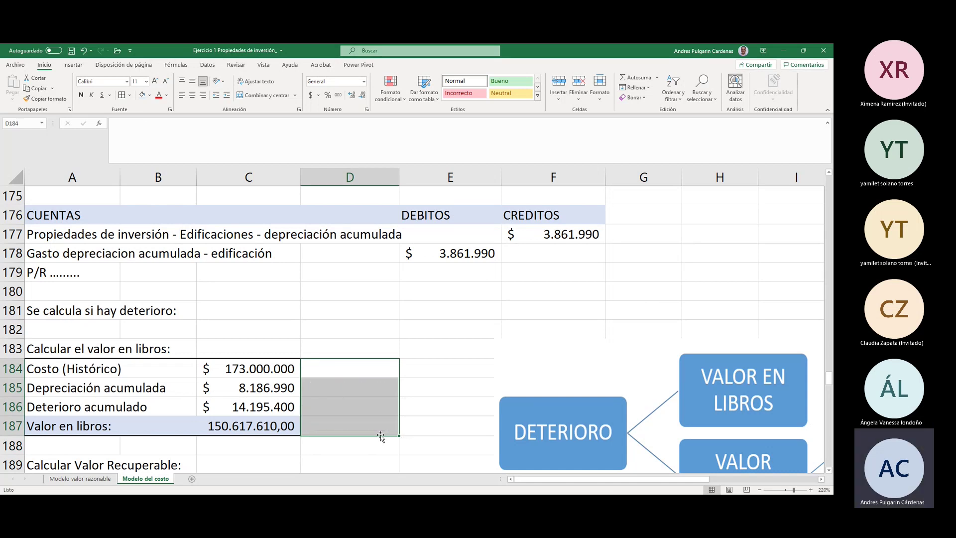
# Step: Examine the impairment diagram's recoverable value branches and the asset's fair sale value in E198
pyautogui.moveTo(694, 484); pyautogui.dragTo(740, 483)
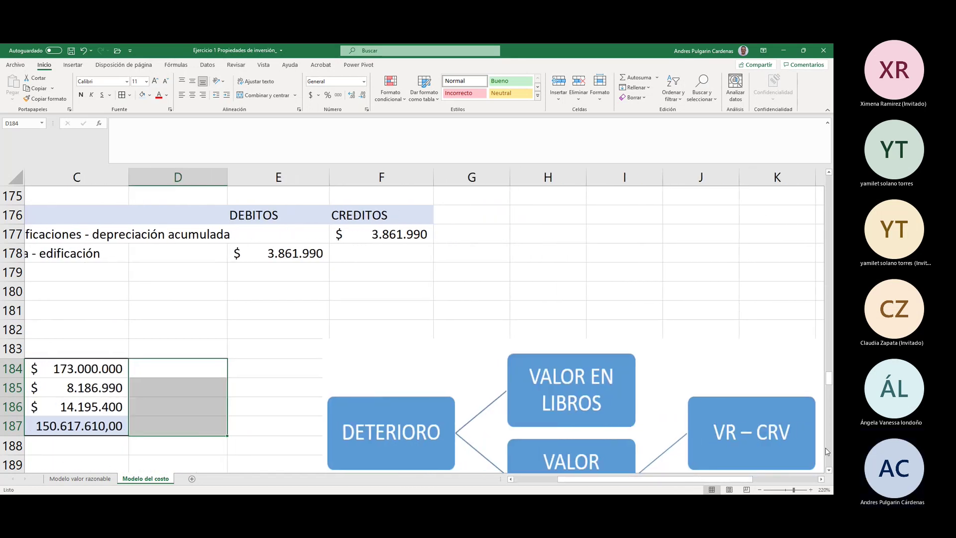
pyautogui.click(829, 470)
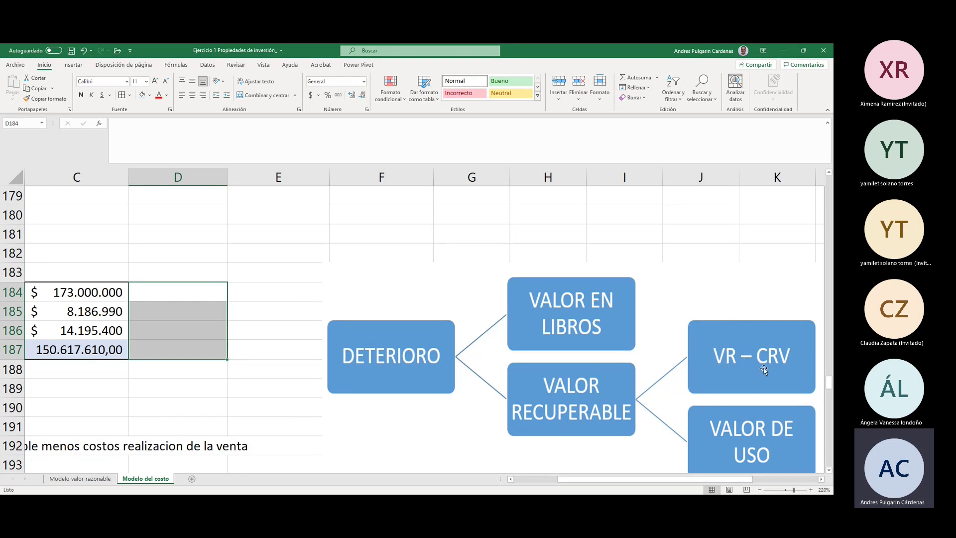
pyautogui.moveTo(663, 480); pyautogui.dragTo(599, 483)
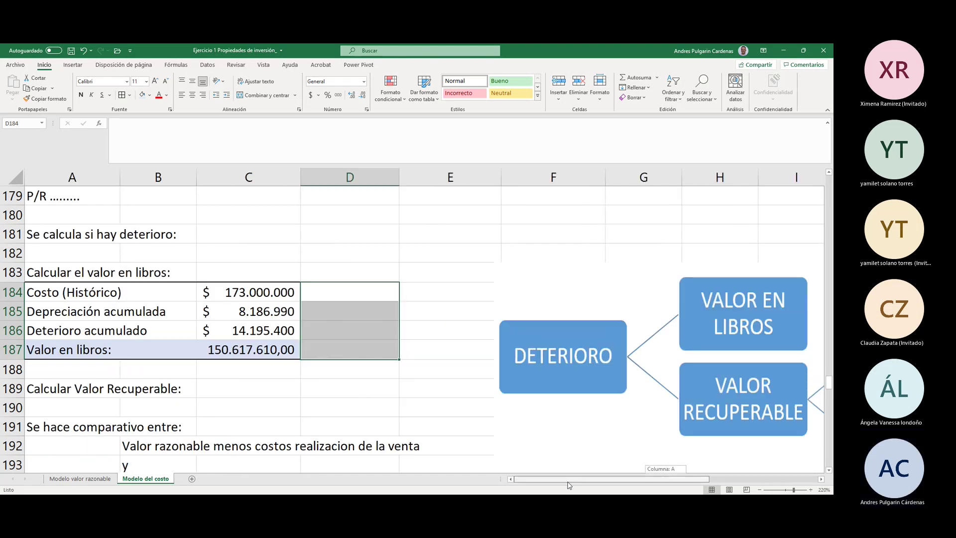
pyautogui.scroll(-3, 830, 470)
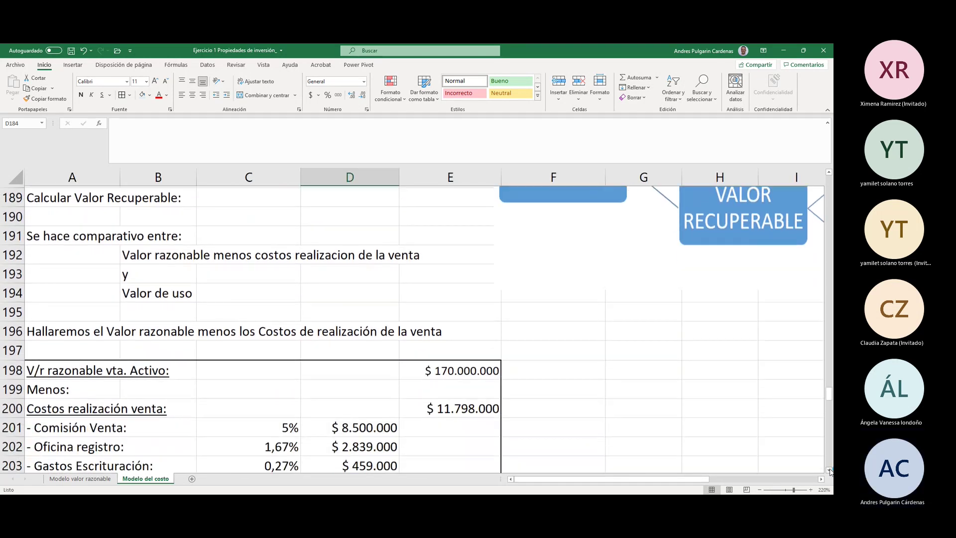
pyautogui.scroll(-1, 830, 470)
pyautogui.click(52, 352)
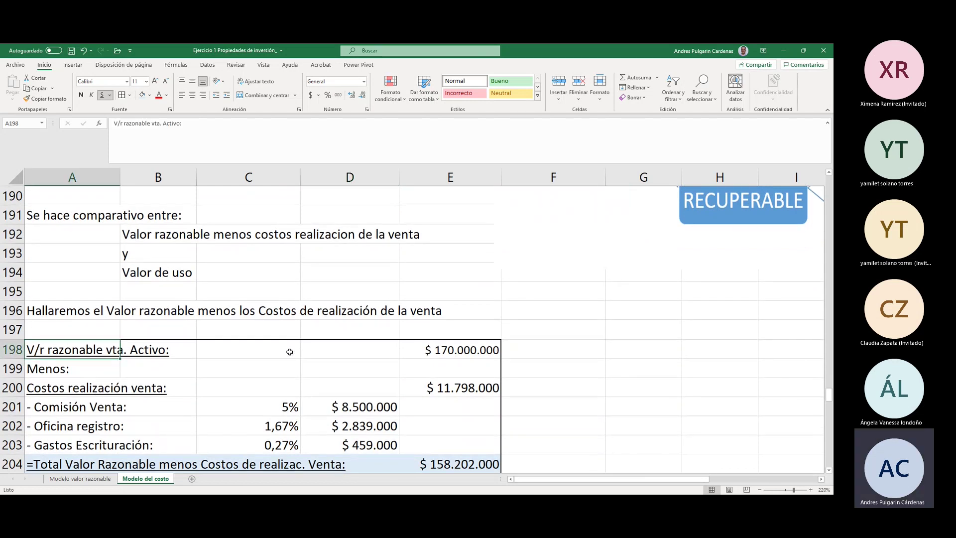
pyautogui.click(444, 348)
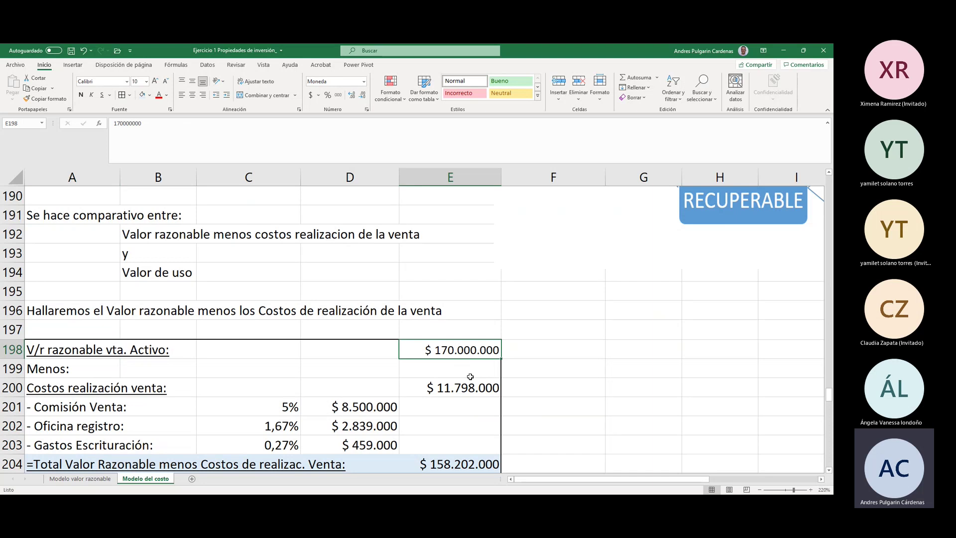
# Step: Review the required data in rows 148 to 155 for the building's market value and the selling cost rates
pyautogui.scroll(2, 523, 381)
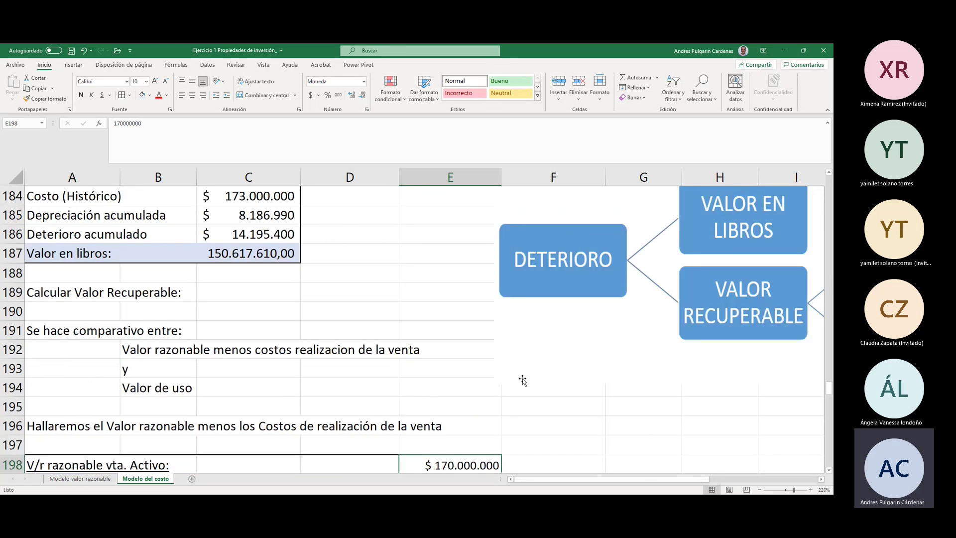
pyautogui.scroll(11, 522, 381)
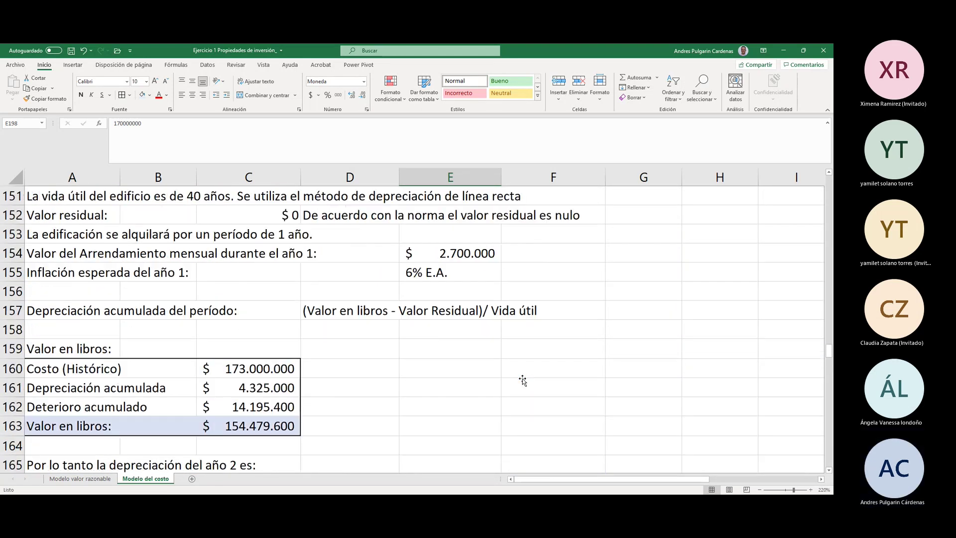
pyautogui.scroll(2, 522, 381)
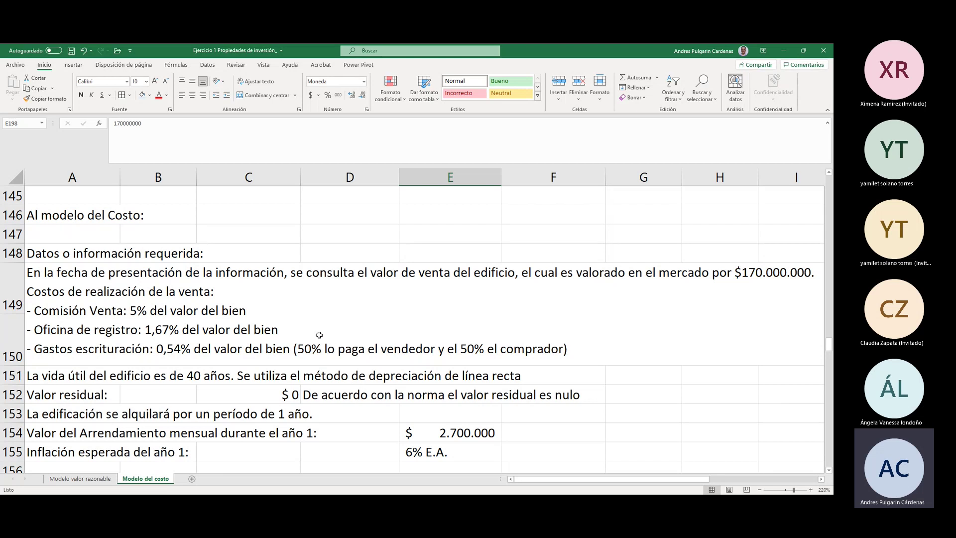
pyautogui.scroll(-12, 319, 336)
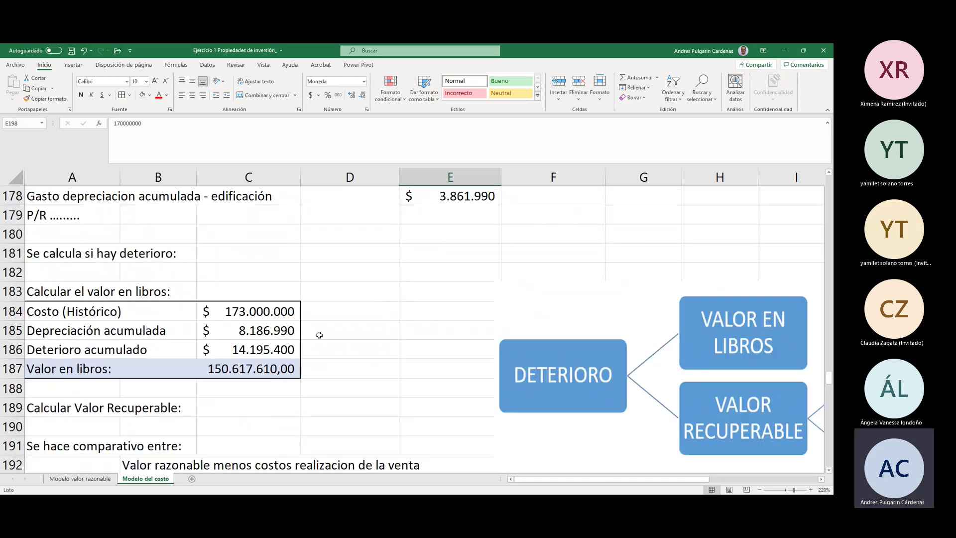
pyautogui.scroll(-4, 320, 335)
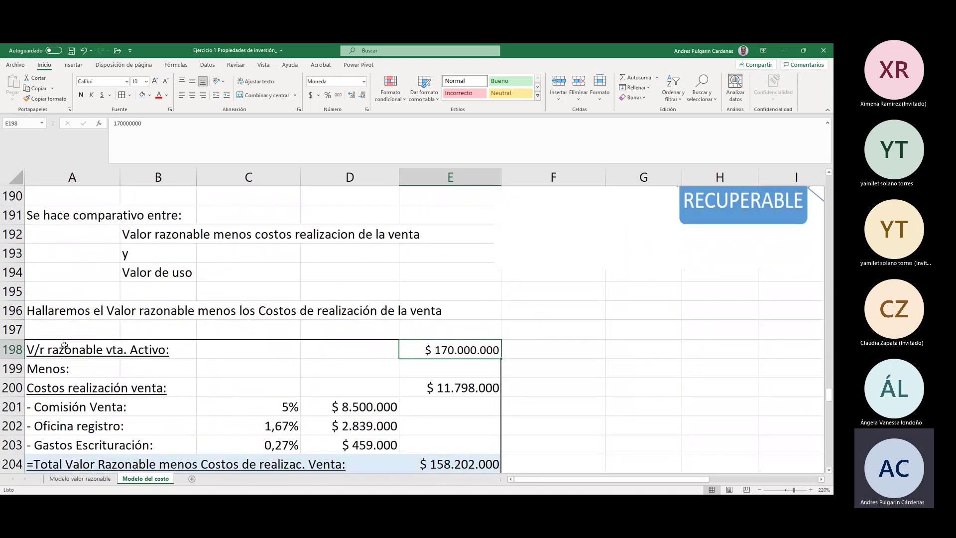
# Step: Examine the asset's fair sale value row and the selling costs heading in the fair value less costs table
pyautogui.click(64, 345)
pyautogui.press('Right')
pyautogui.press('Right')
pyautogui.press('Right')
pyautogui.press('Right')
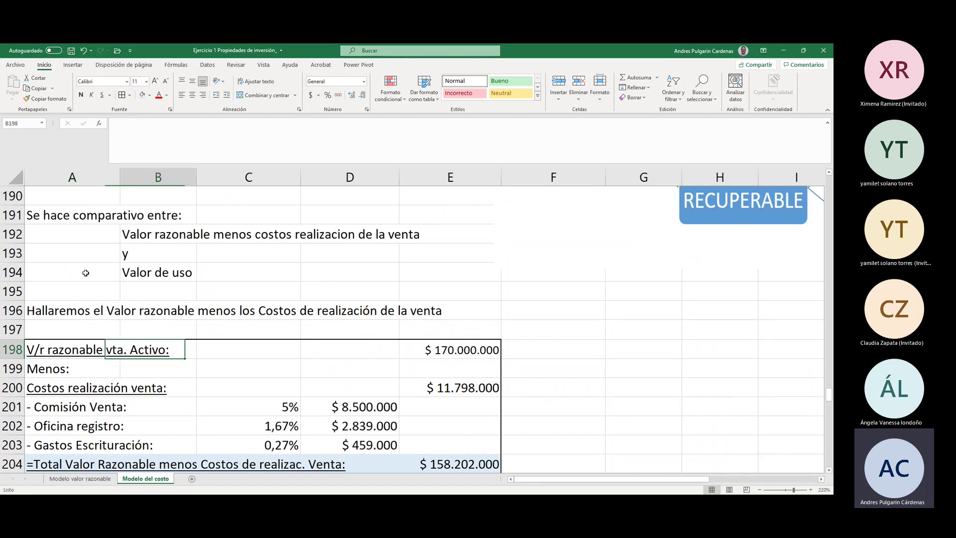
pyautogui.press('Left')
pyautogui.press('Left')
pyautogui.press('Left')
pyautogui.press('Left')
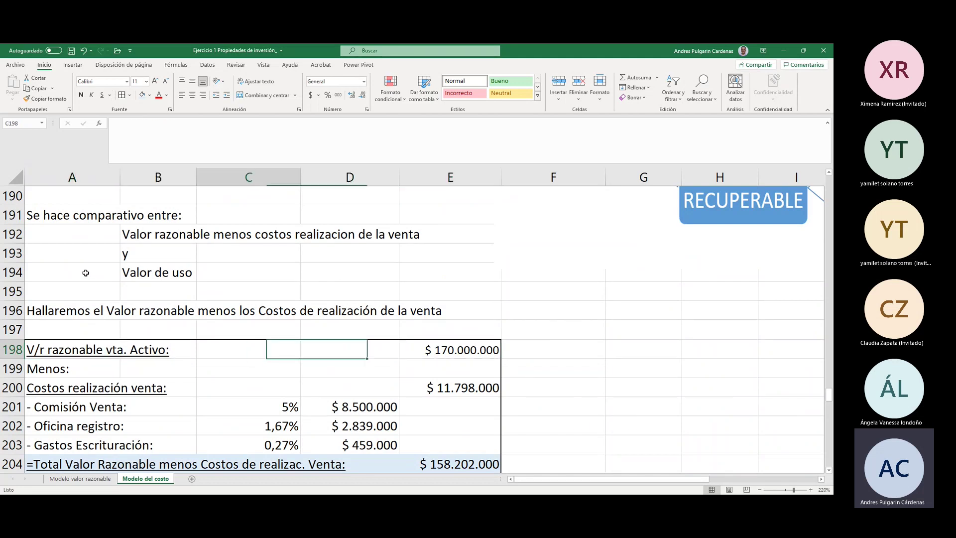
pyautogui.press('Down')
pyautogui.press('Down')
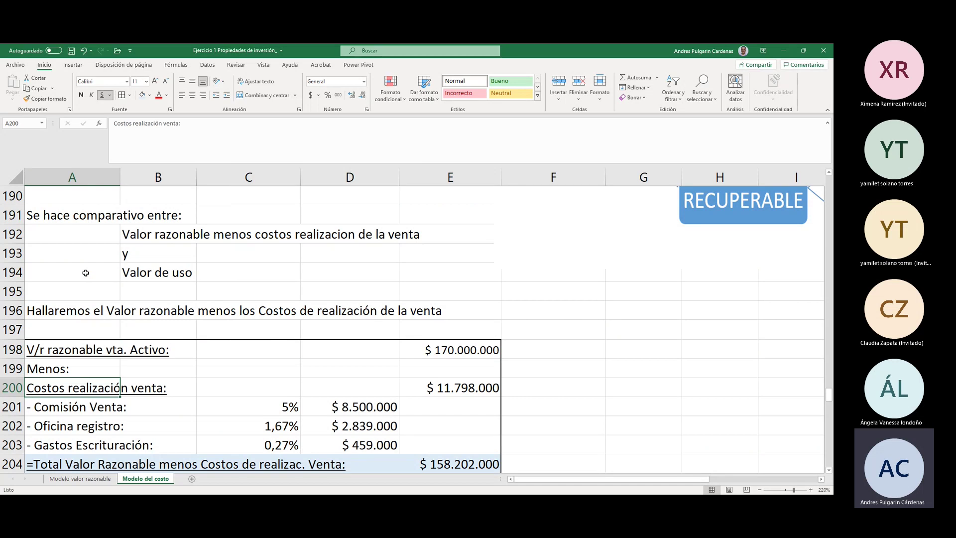
# Step: Examine the commission, registry office and deed cost percentages in C201:C203, including the formula behind the deed cost rate
pyautogui.press('Right')
pyautogui.press('Right')
pyautogui.press('Down')
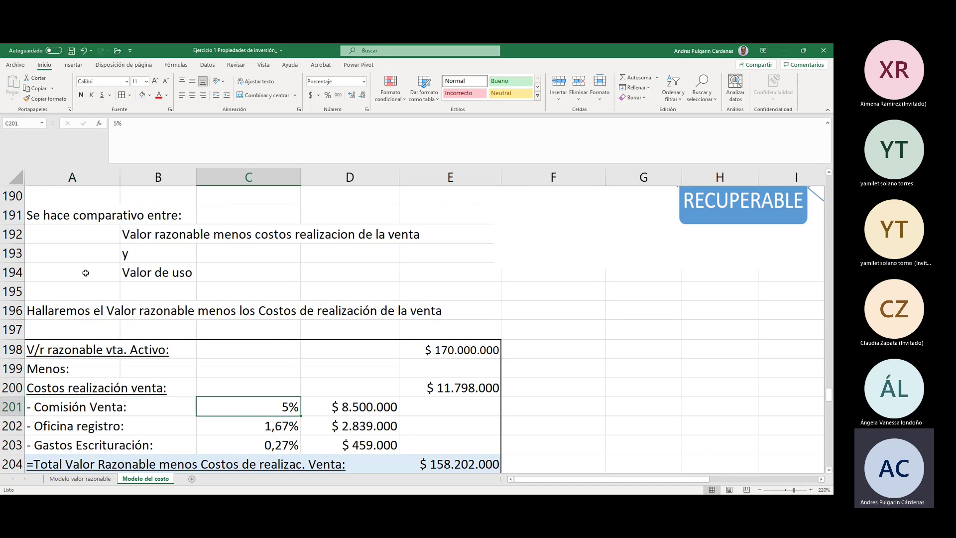
pyautogui.press('Down')
pyautogui.press('Left')
pyautogui.press('Left')
pyautogui.press('Right')
pyautogui.press('Right')
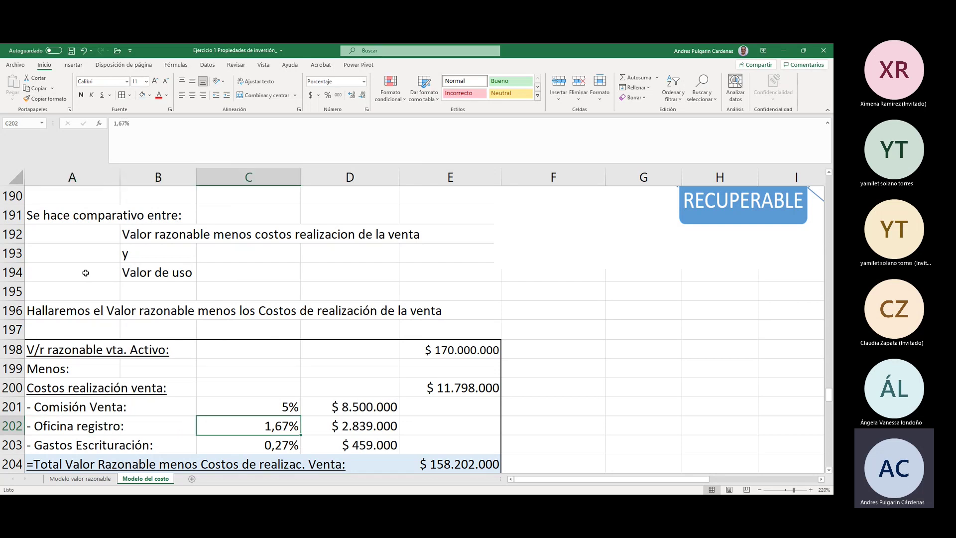
pyautogui.press('Down')
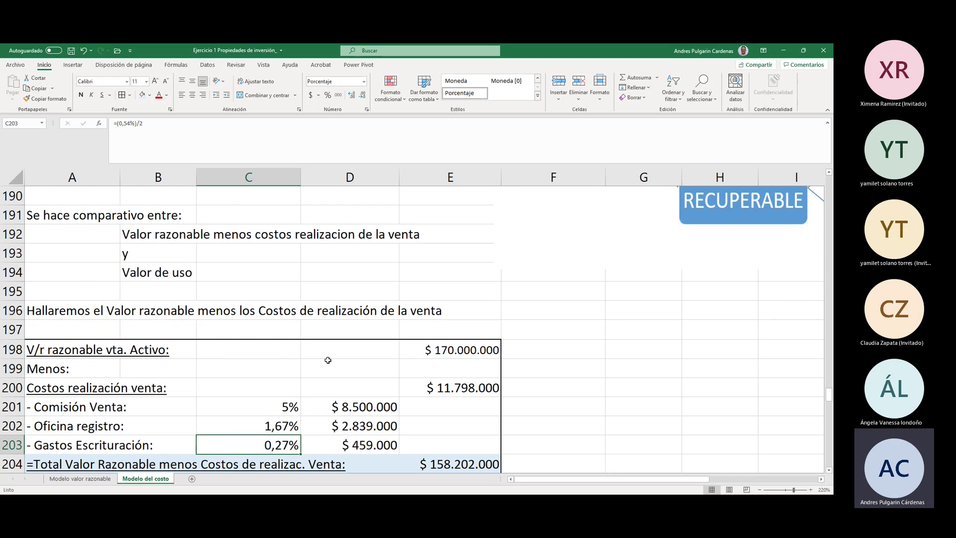
pyautogui.press('F2')
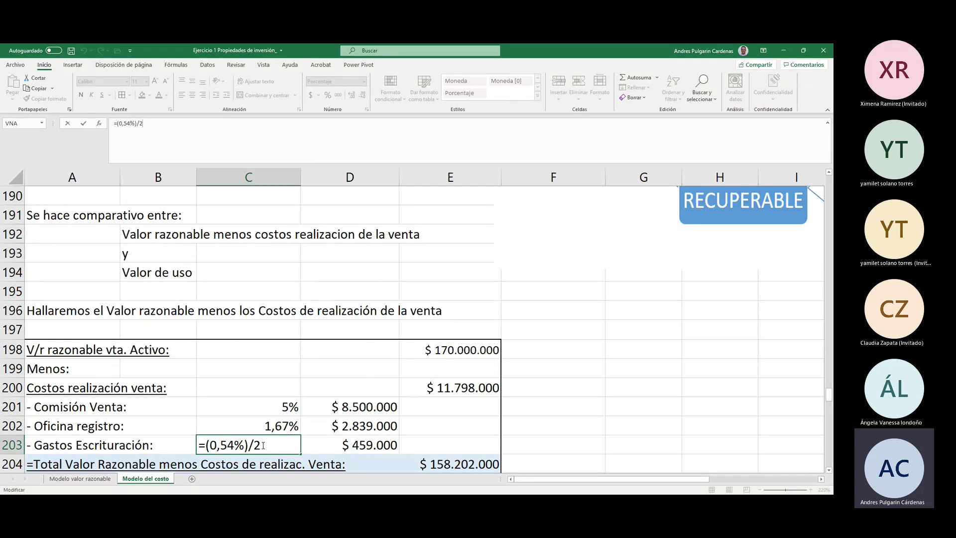
pyautogui.press('Return')
pyautogui.moveTo(282, 389); pyautogui.dragTo(280, 421)
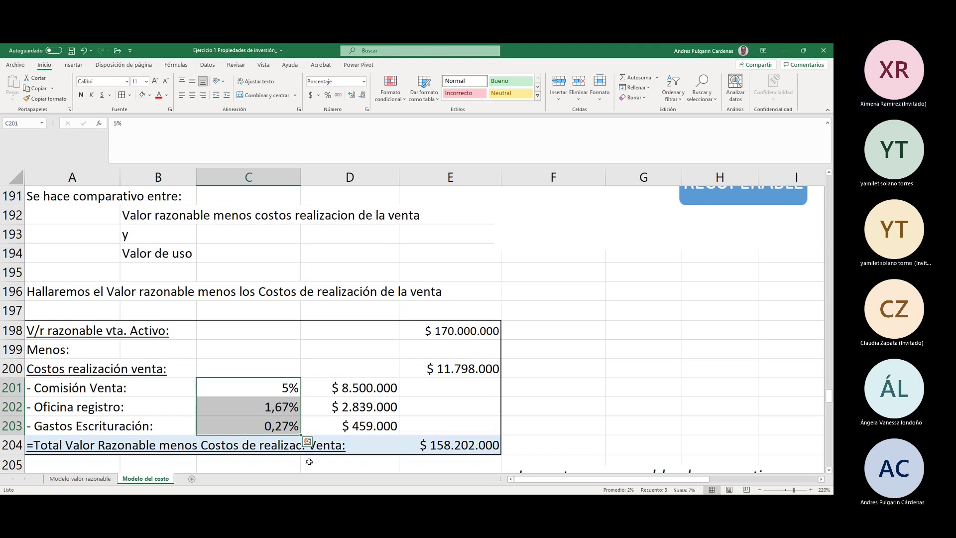
# Step: Calculate the sales commission in E201 with =E198*C201, multiplying the asset's fair sale value by its commission rate
pyautogui.click(438, 387)
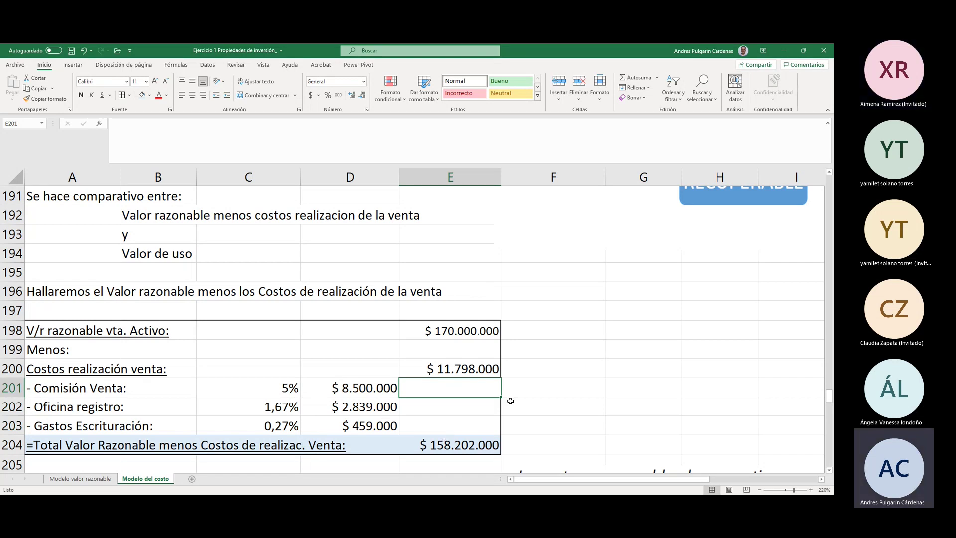
pyautogui.write('=')
pyautogui.press('Up')
pyautogui.press('Up')
pyautogui.press('Up')
pyautogui.write('*')
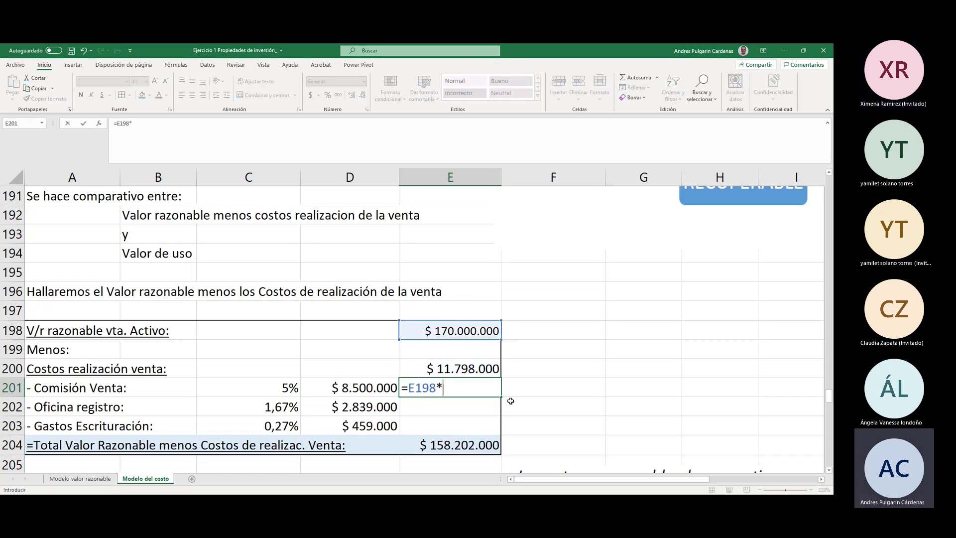
pyautogui.click(259, 387)
pyautogui.press('Return')
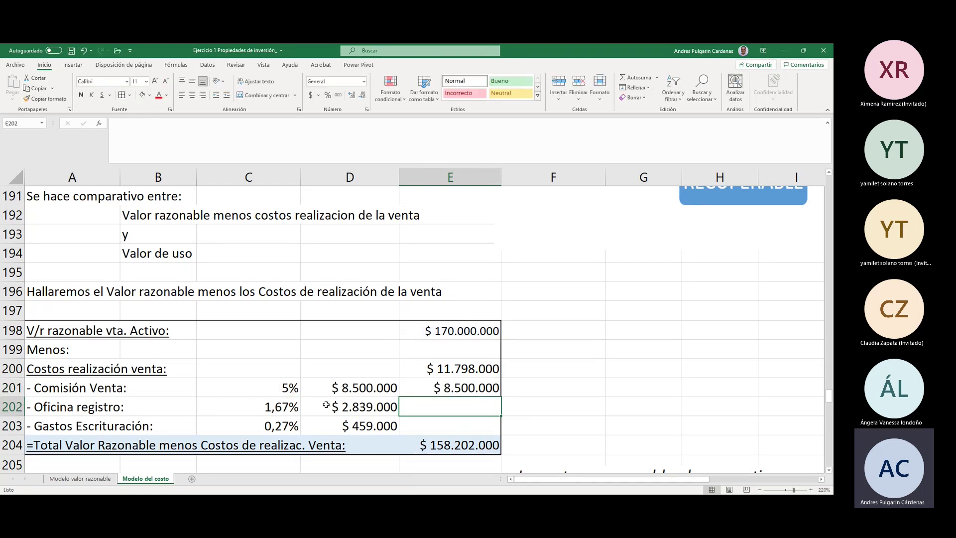
# Step: Calculate the registry office cost in E202 with =E198*C202, multiplying the fair sale value by the registry rate
pyautogui.write('=')
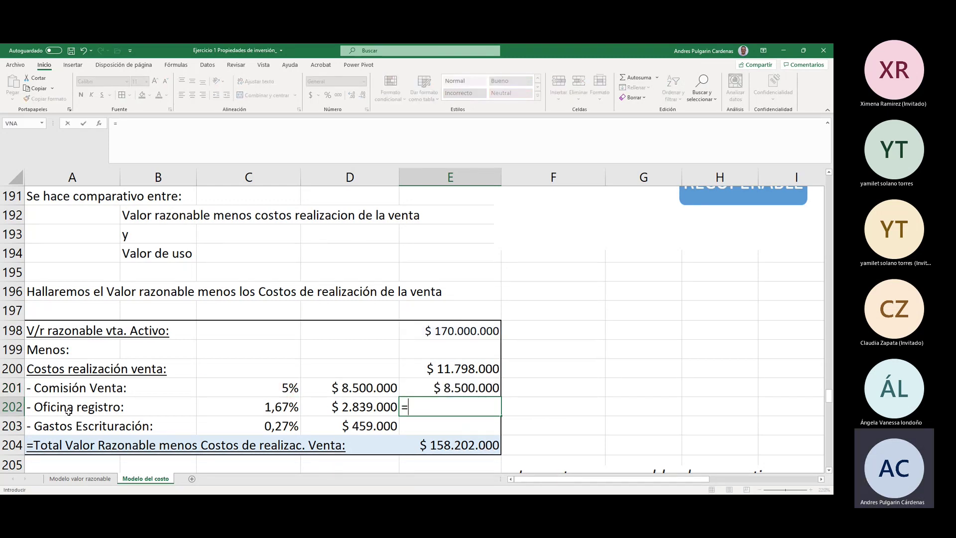
pyautogui.click(432, 332)
pyautogui.write('*')
pyautogui.click(267, 407)
pyautogui.press('Return')
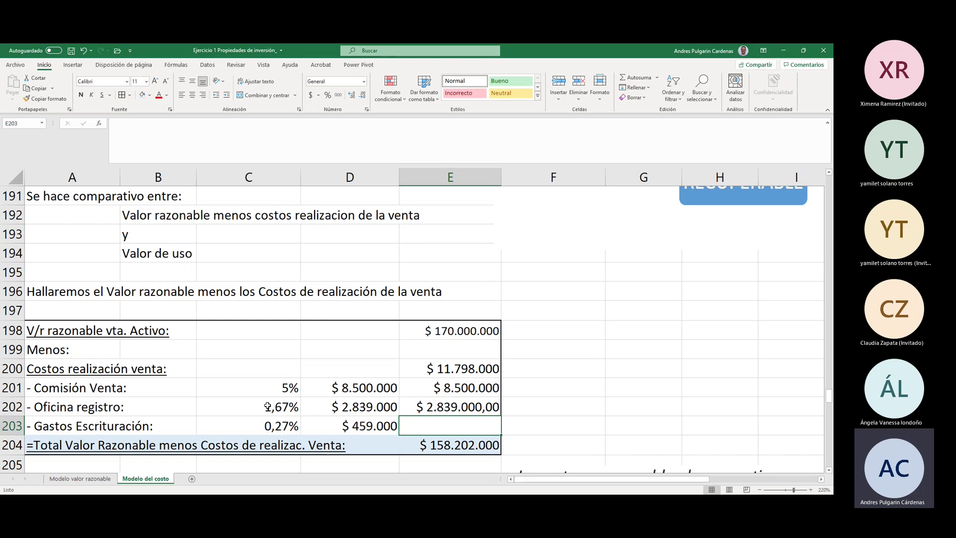
# Step: Calculate the deed costs in E203 with =E198*C203, multiplying the fair sale value by the seller's deed rate
pyautogui.write('=')
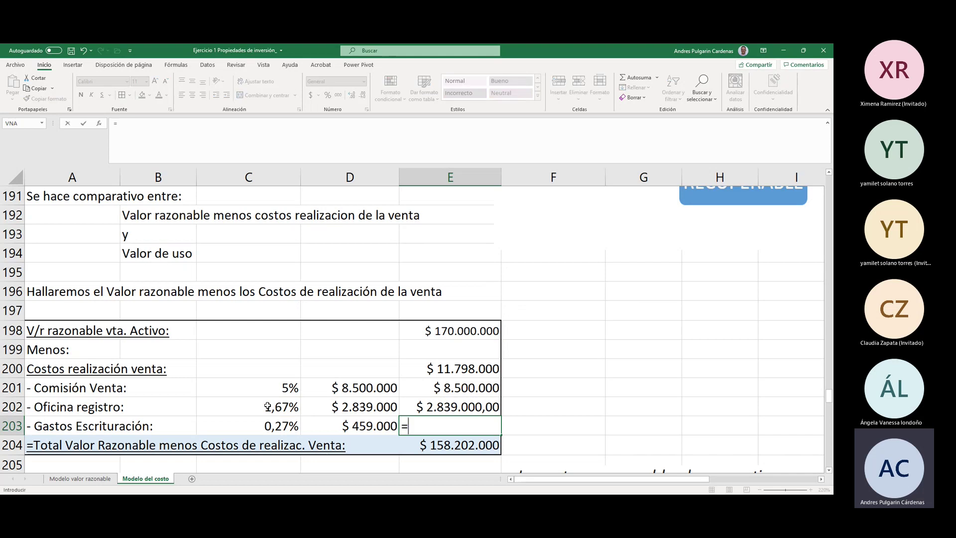
pyautogui.click(444, 330)
pyautogui.write('*')
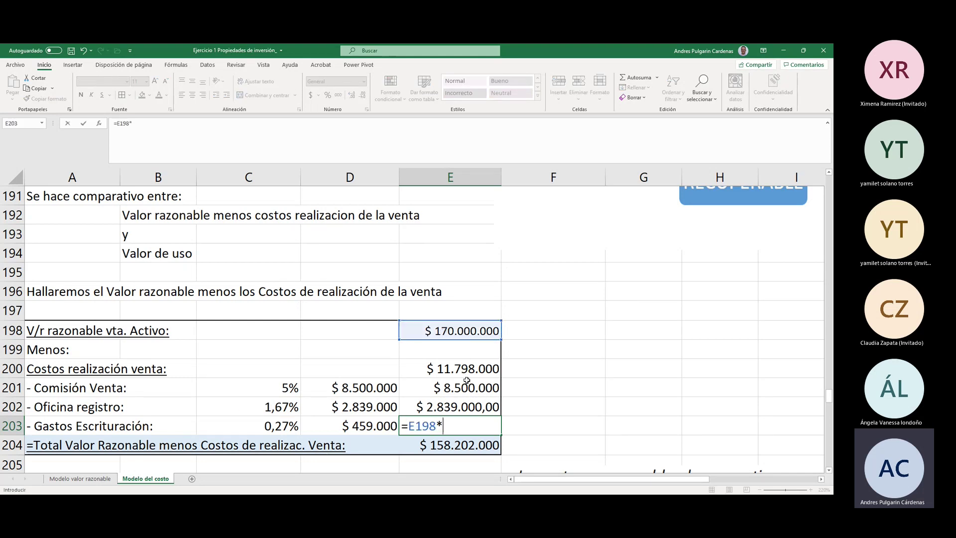
pyautogui.click(243, 415)
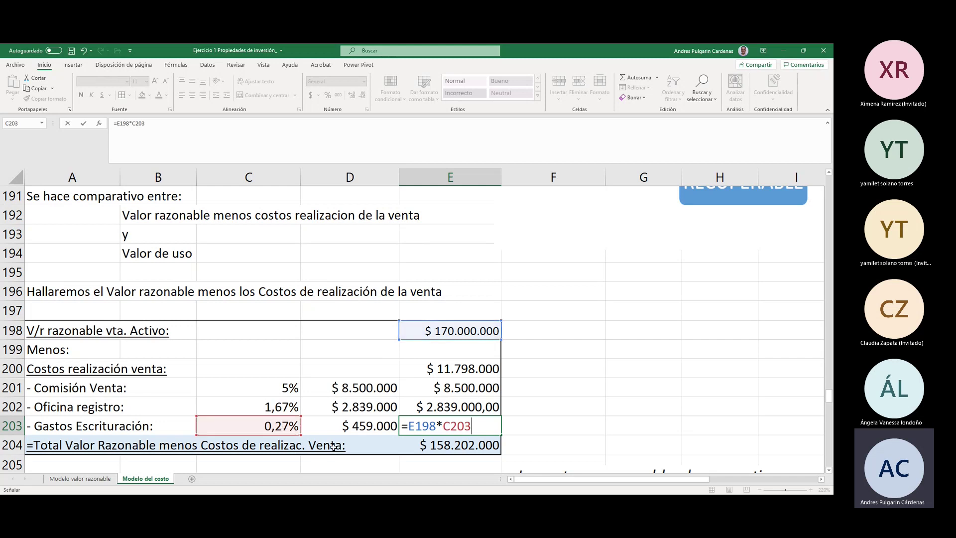
pyautogui.press('Return')
# Step: Clear the demonstration formulas in E201:E203 beside the selling cost amounts
pyautogui.moveTo(438, 390); pyautogui.dragTo(443, 427)
pyautogui.press('Delete')
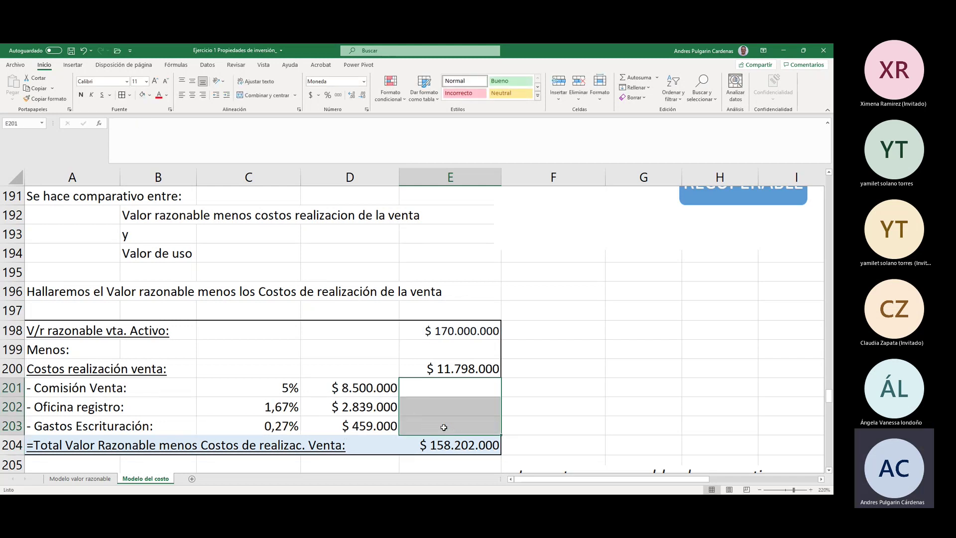
# Step: Examine how the cost amounts in D201:D203 add up in E200 and are subtracted from the fair sale value in E204
pyautogui.moveTo(364, 389); pyautogui.dragTo(366, 423)
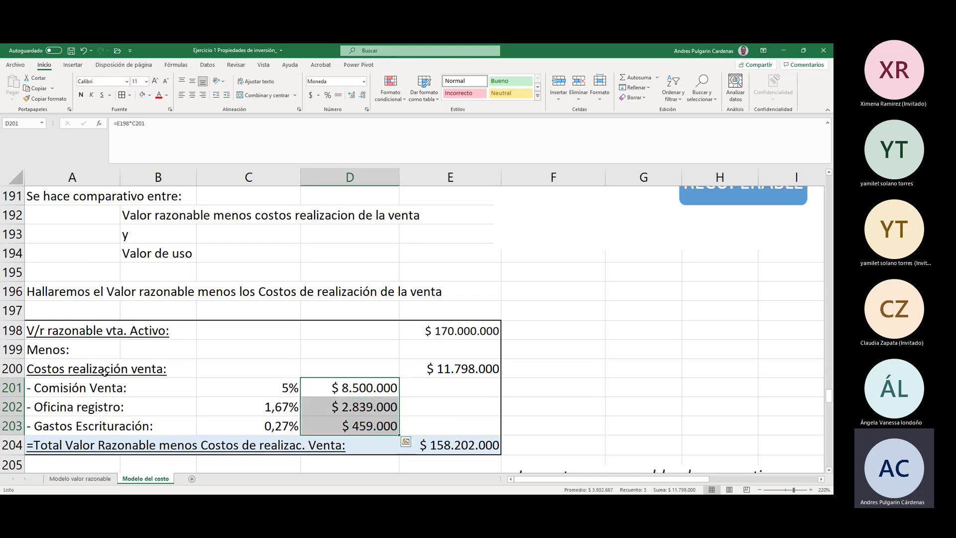
pyautogui.click(428, 369)
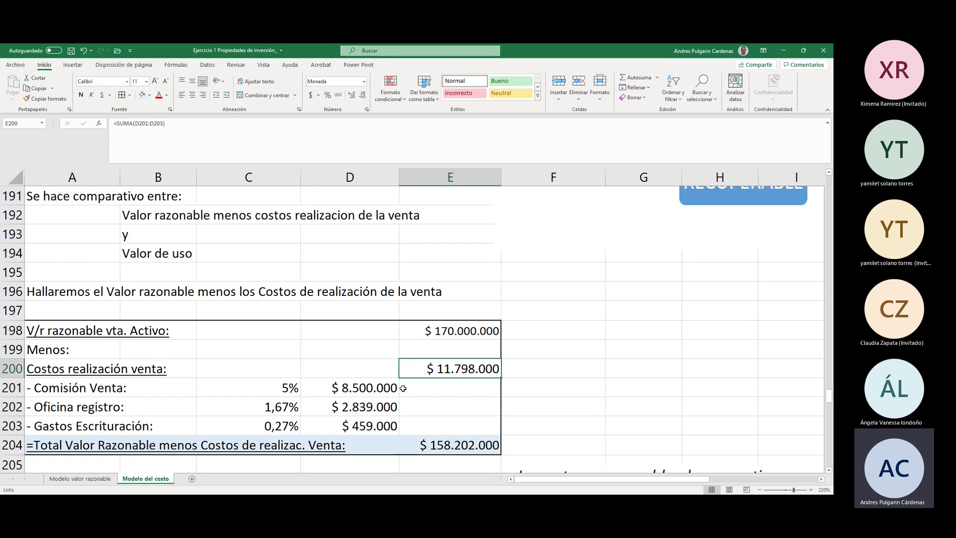
pyautogui.moveTo(360, 386); pyautogui.dragTo(371, 421)
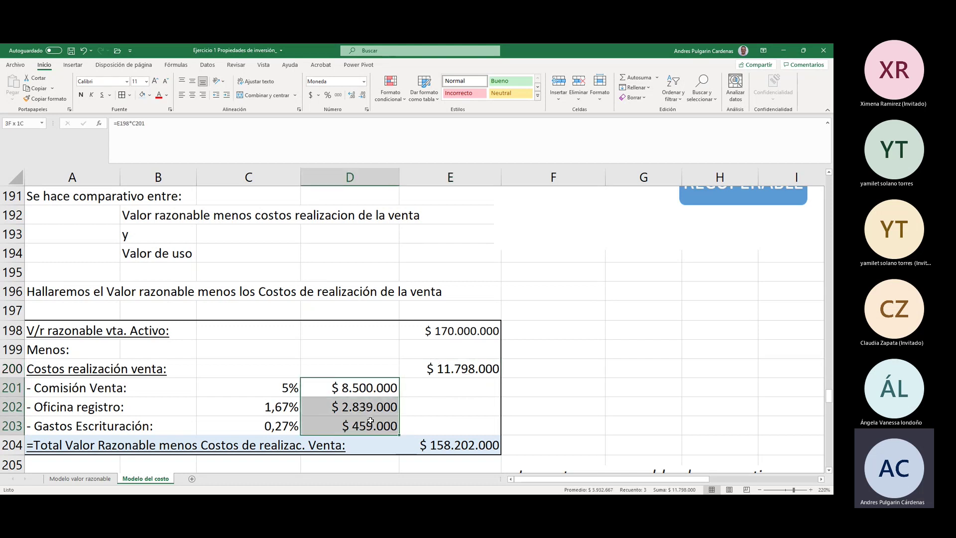
pyautogui.click(465, 369)
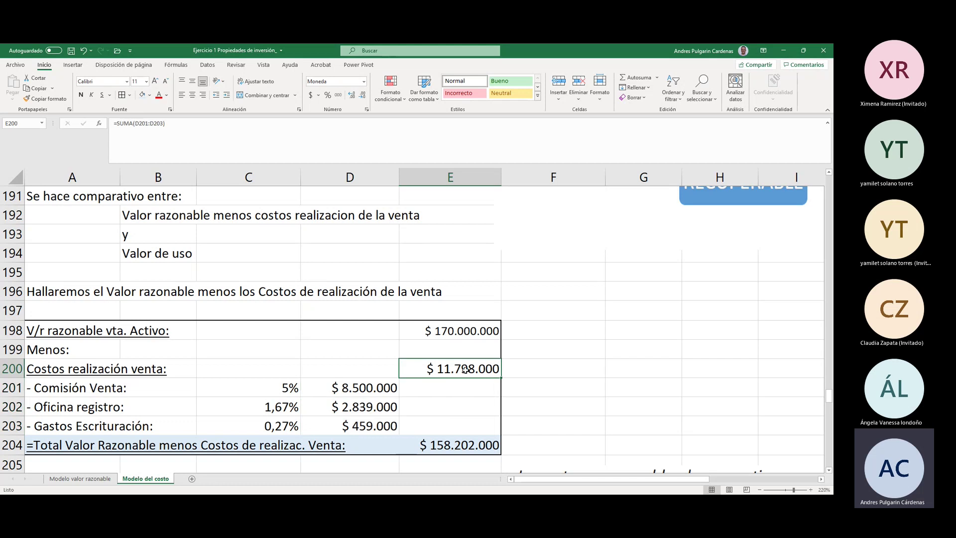
pyautogui.click(456, 330)
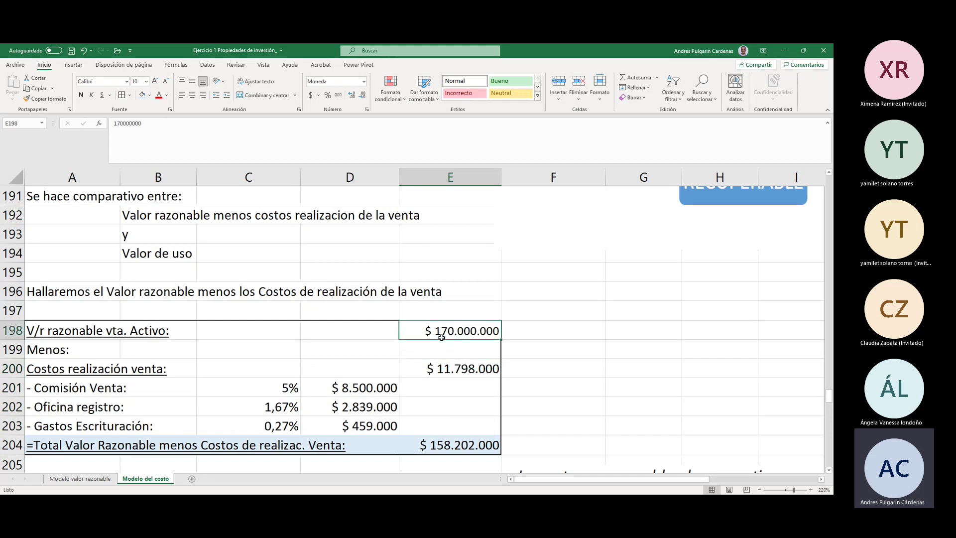
pyautogui.click(452, 368)
pyautogui.click(451, 330)
pyautogui.click(450, 371)
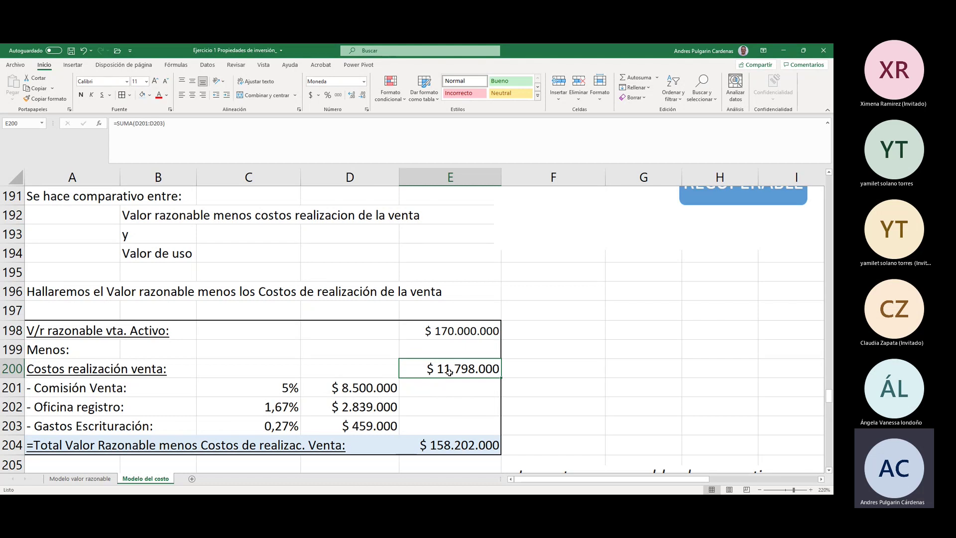
pyautogui.click(466, 446)
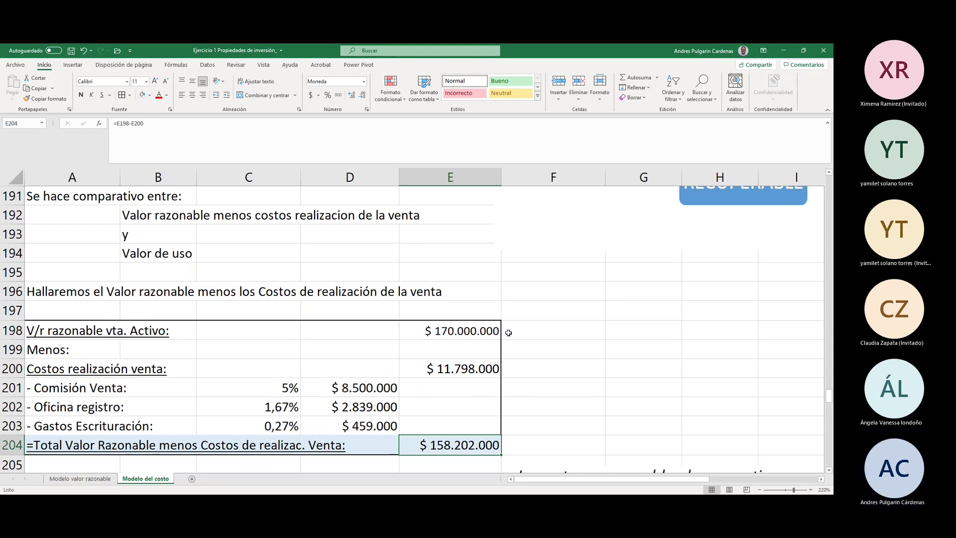
# Step: Examine the impairment diagram comparing book value with recoverable amount, including its VR – CRV and value in use branches
pyautogui.moveTo(682, 481); pyautogui.dragTo(729, 437)
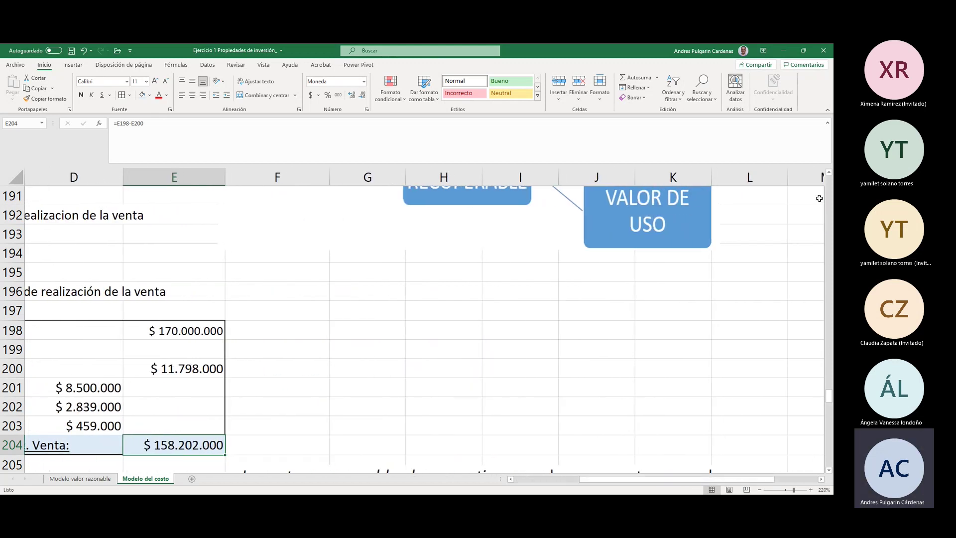
pyautogui.click(829, 173)
pyautogui.click(829, 173)
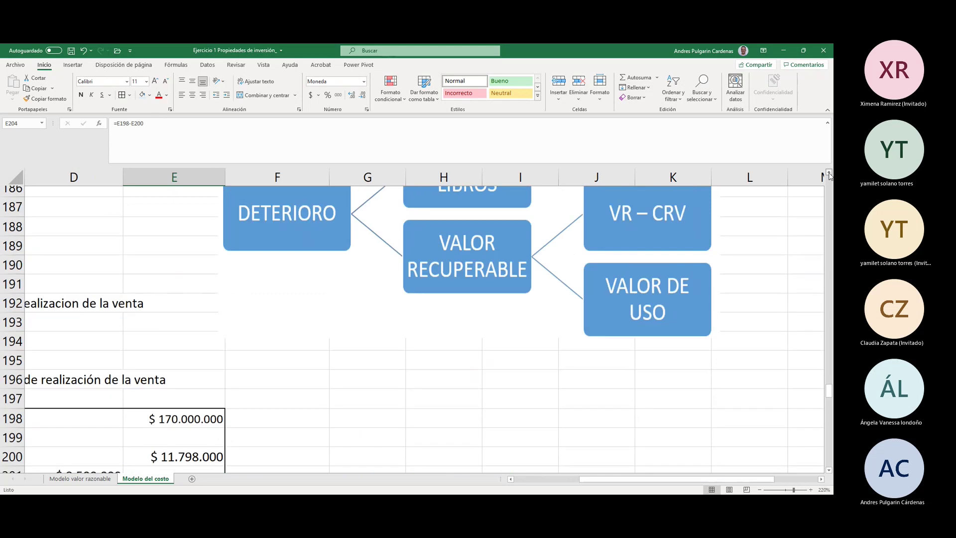
pyautogui.click(829, 173)
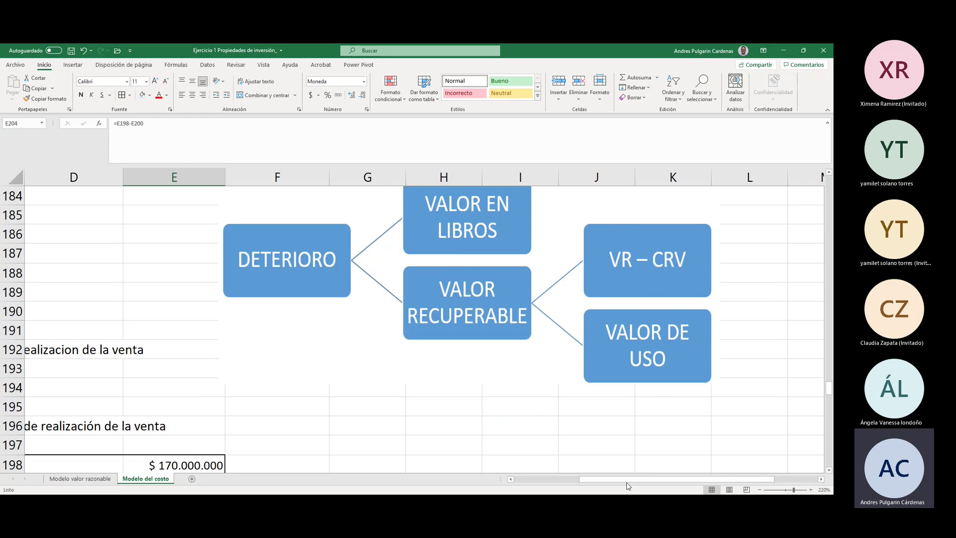
pyautogui.moveTo(585, 481); pyautogui.dragTo(513, 484)
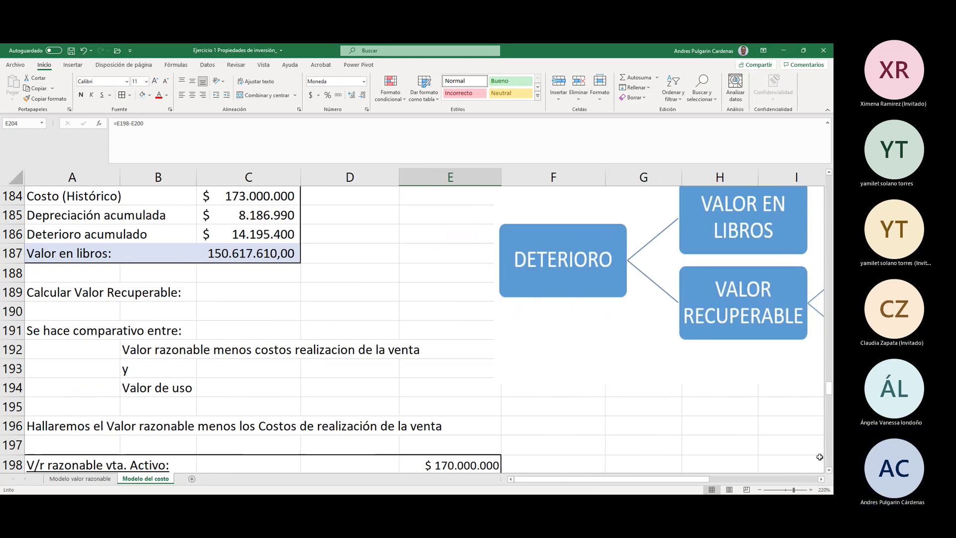
pyautogui.scroll(-3, 685, 436)
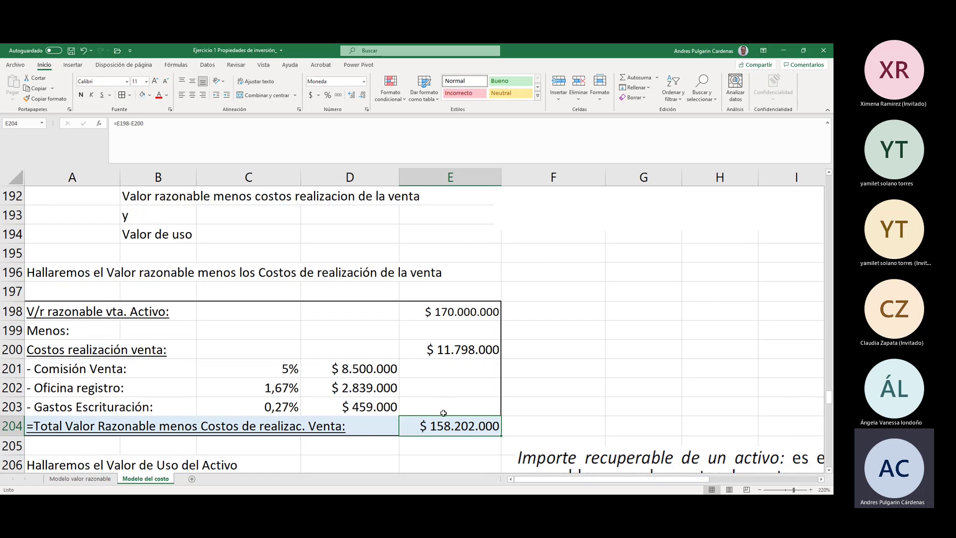
# Step: Review the value in use section, including the conversion of the effective annual rate in C213 to a monthly periodic rate
pyautogui.click(830, 471)
pyautogui.click(830, 470)
pyautogui.click(831, 471)
pyautogui.click(830, 471)
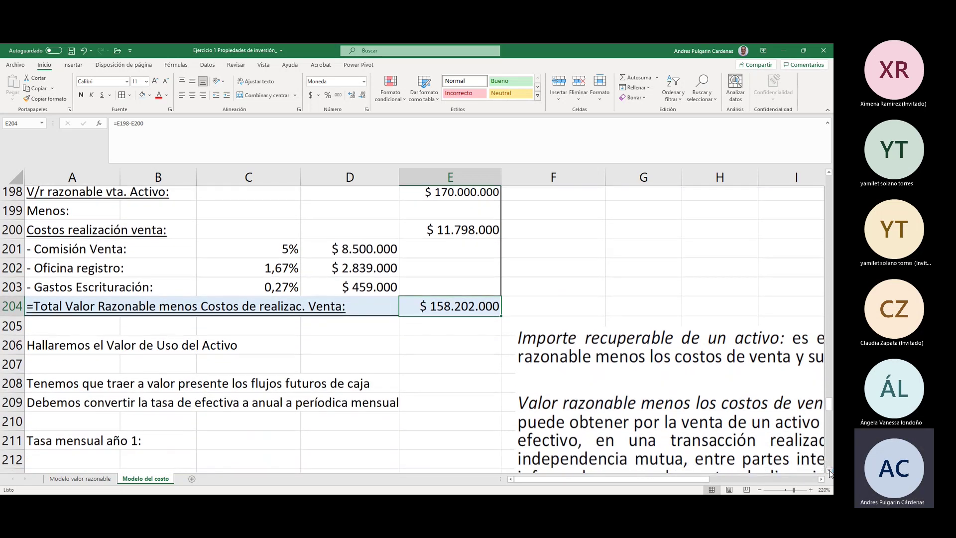
pyautogui.click(830, 471)
pyautogui.click(830, 471)
pyautogui.click(830, 471)
pyautogui.click(831, 471)
pyautogui.click(830, 471)
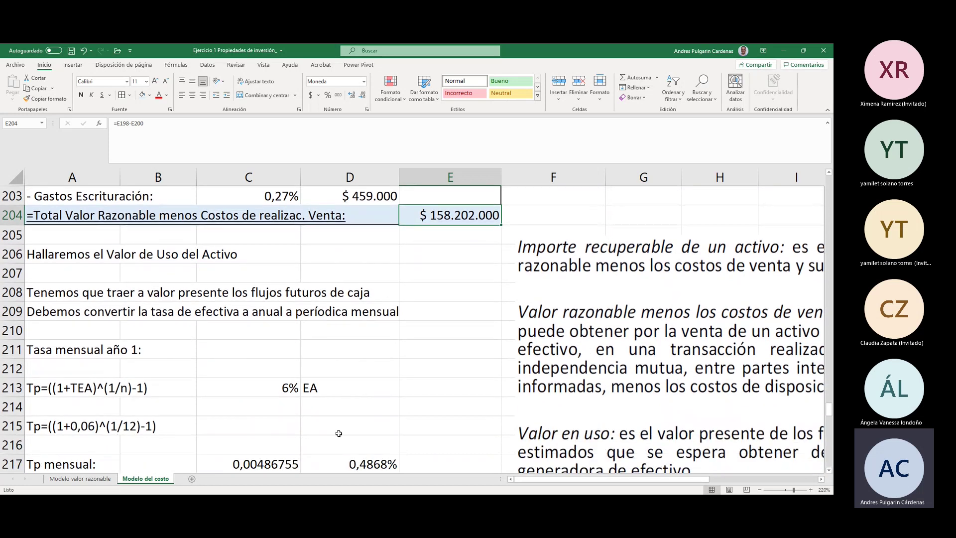
pyautogui.click(266, 391)
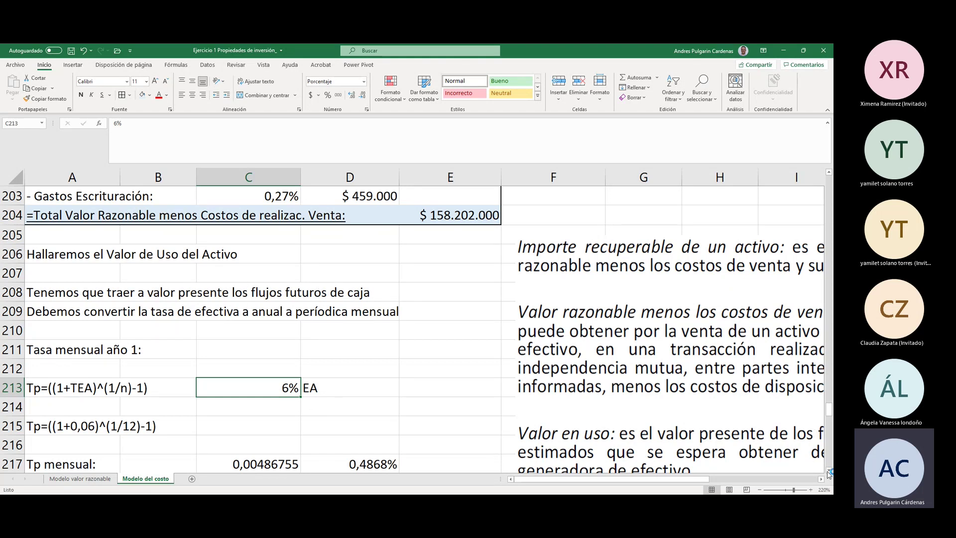
# Step: Calculate the monthly rate in C215 with =((1+0,06)^(1/12)-1) as a demonstration and clear the cell again
pyautogui.scroll(-1, 829, 474)
pyautogui.click(267, 406)
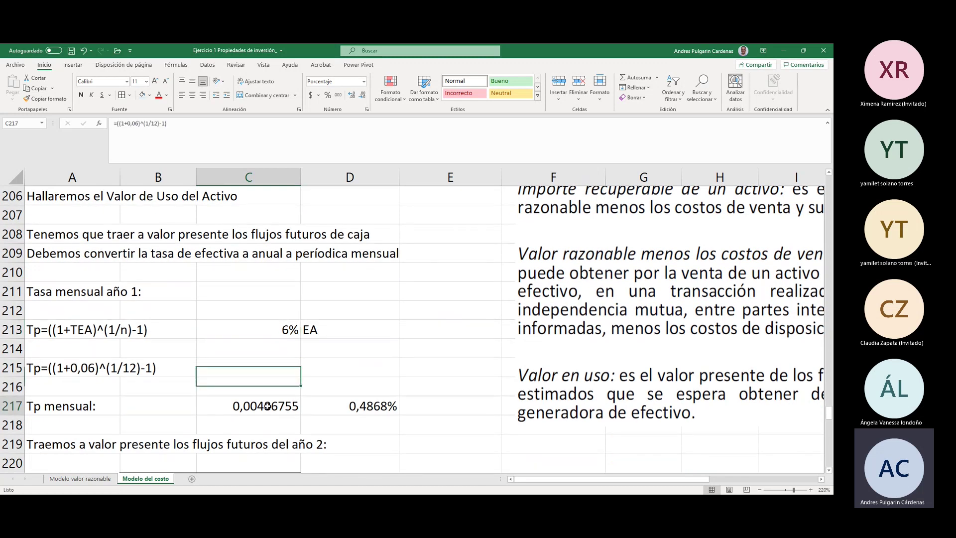
pyautogui.press('Up')
pyautogui.press('Up')
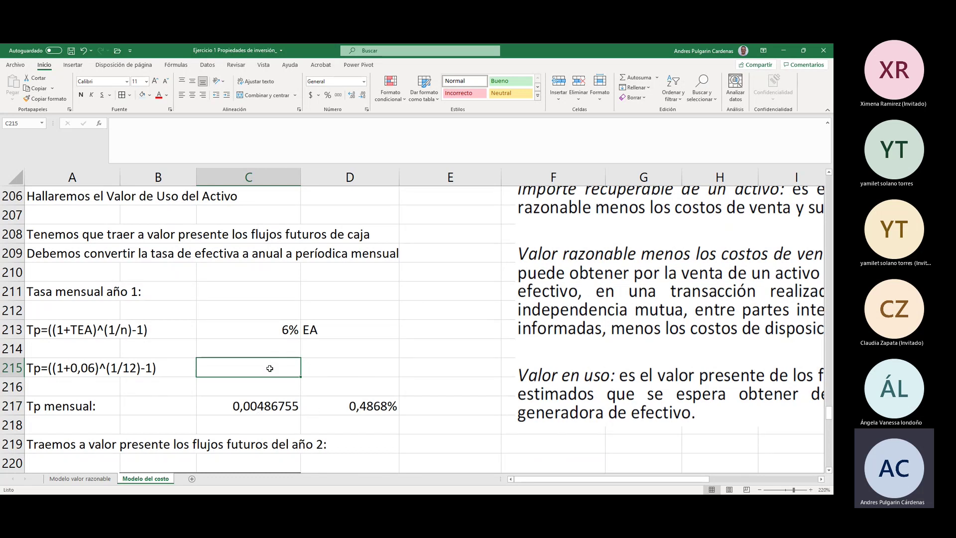
pyautogui.write('=((1+0,06')
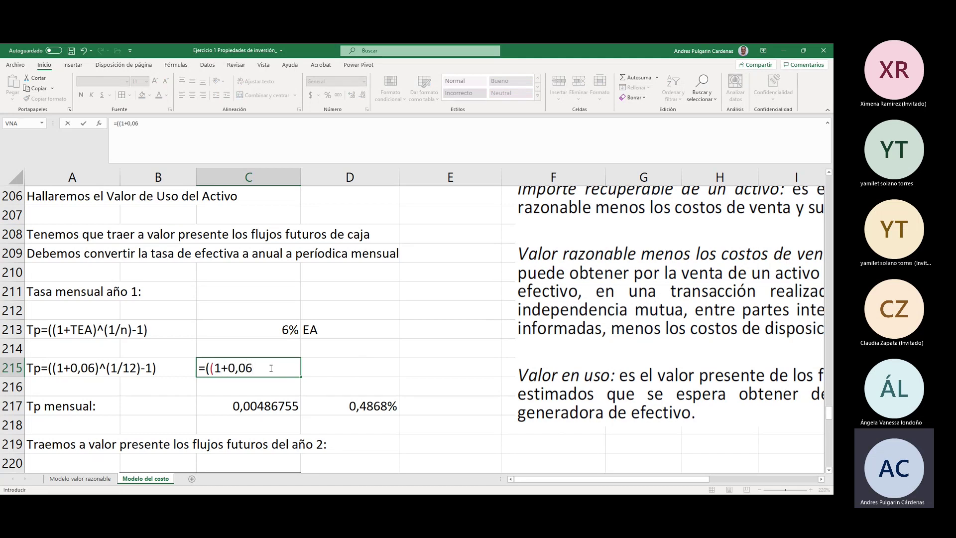
pyautogui.write(')')
pyautogui.write('^{')
pyautogui.press('BackSpace')
pyautogui.write('(')
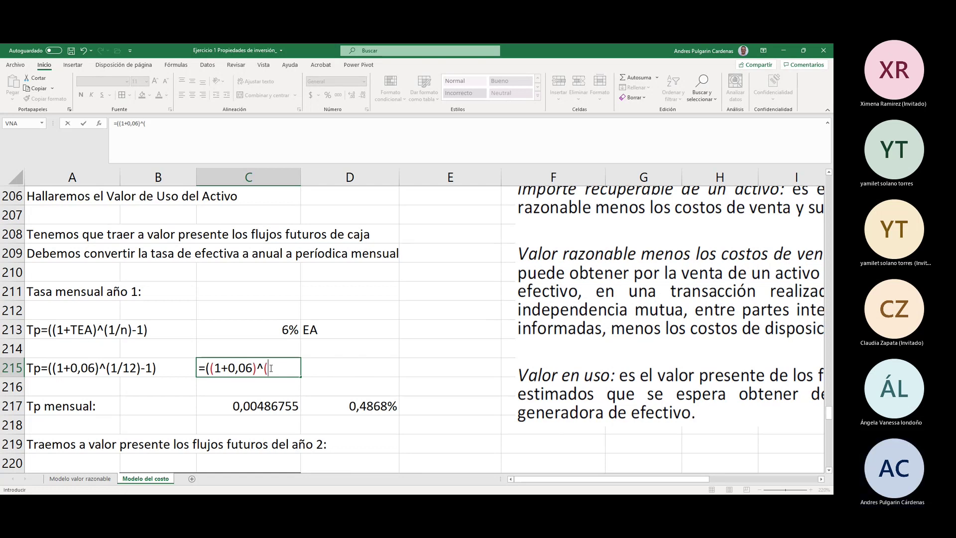
pyautogui.write('1/')
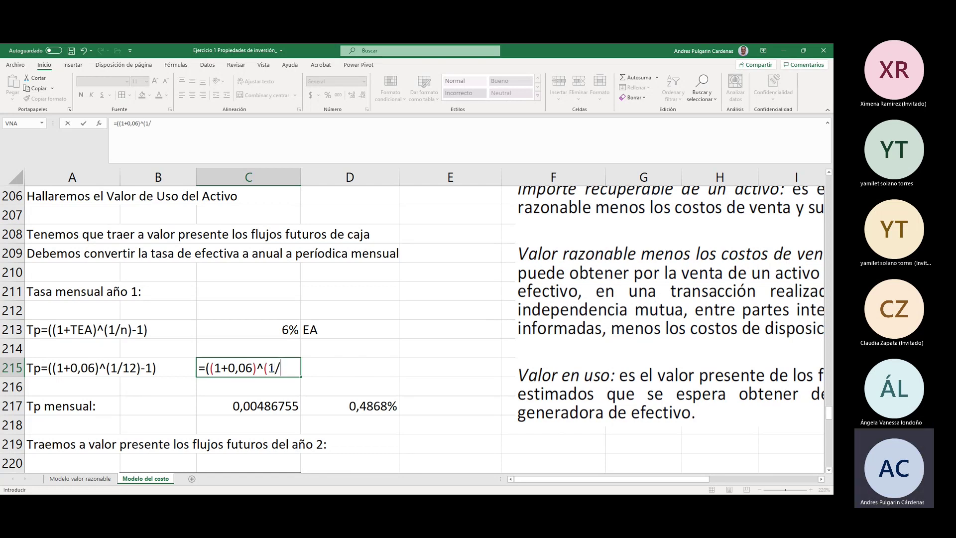
pyautogui.write('12')
pyautogui.write(')-1)')
pyautogui.press('Return')
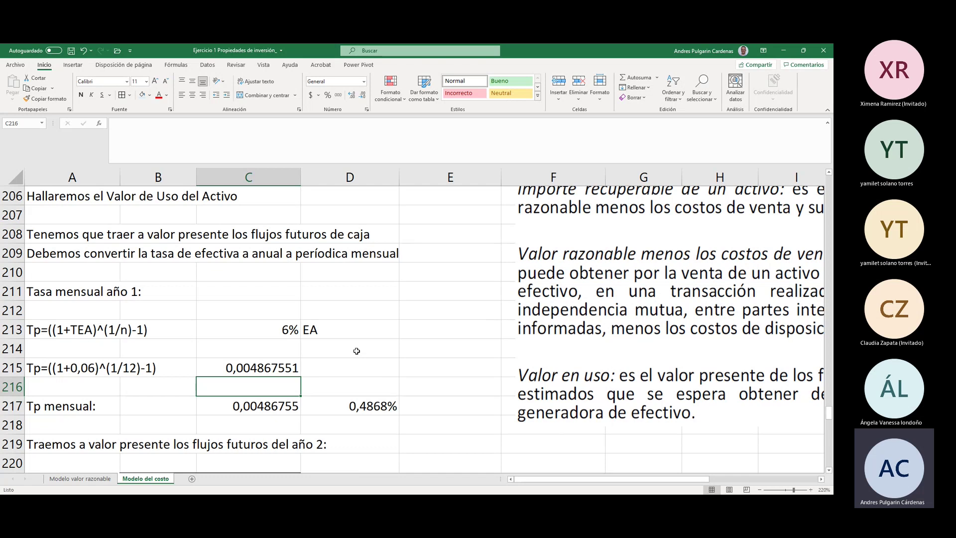
pyautogui.press('Up')
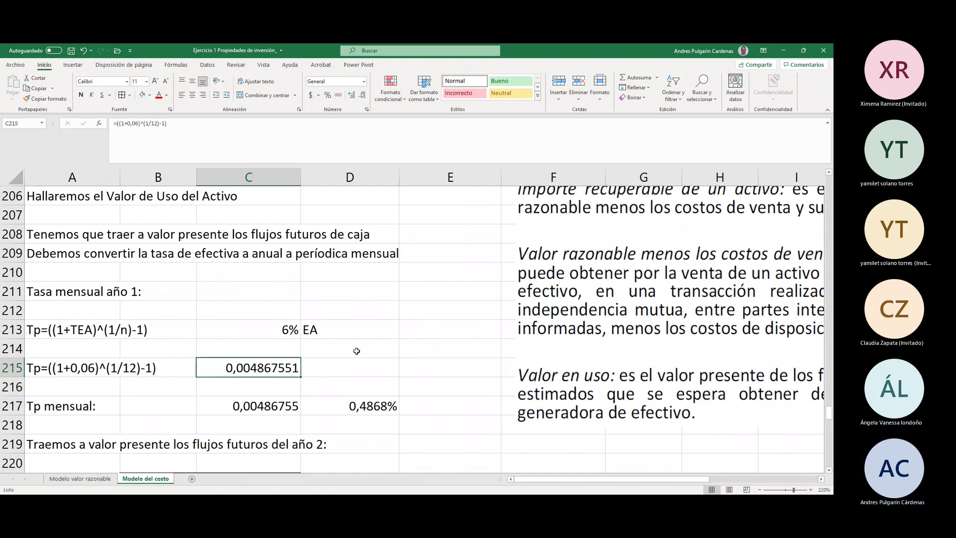
pyautogui.press('Delete')
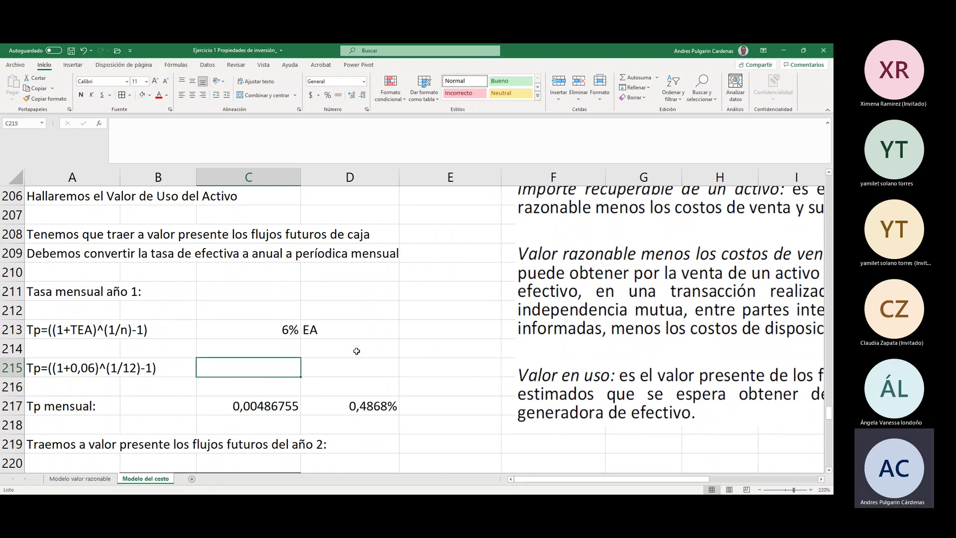
# Step: Examine the year 1 monthly rate heading, the Tp=((1+TEA)^(1/n)-1) expression and the effective annual rate beside it
pyautogui.click(69, 292)
pyautogui.click(65, 330)
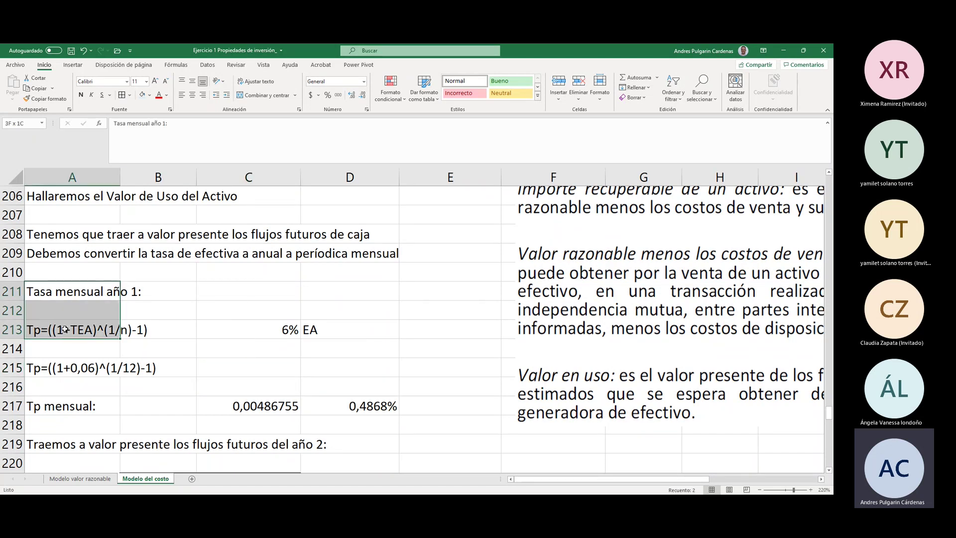
pyautogui.click(232, 325)
pyautogui.click(69, 328)
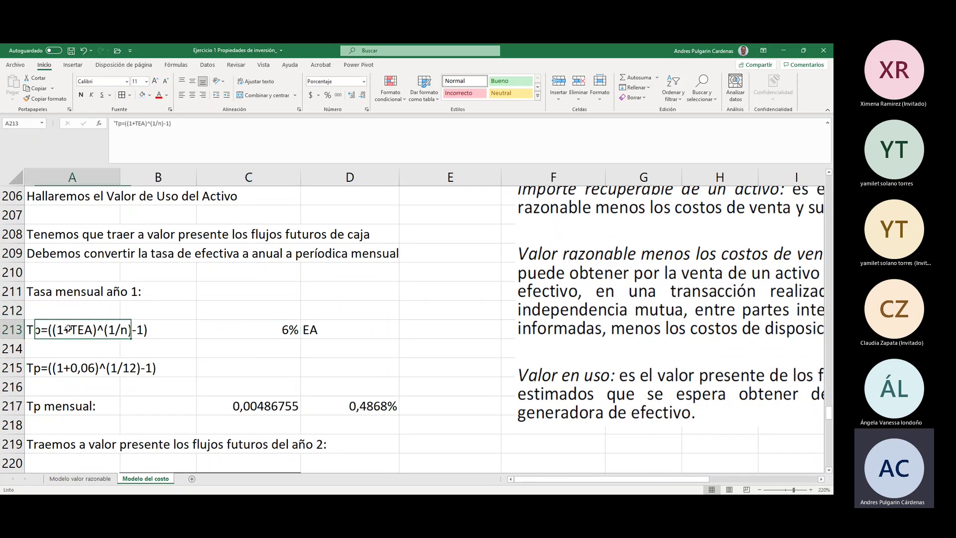
pyautogui.click(70, 313)
pyautogui.click(80, 294)
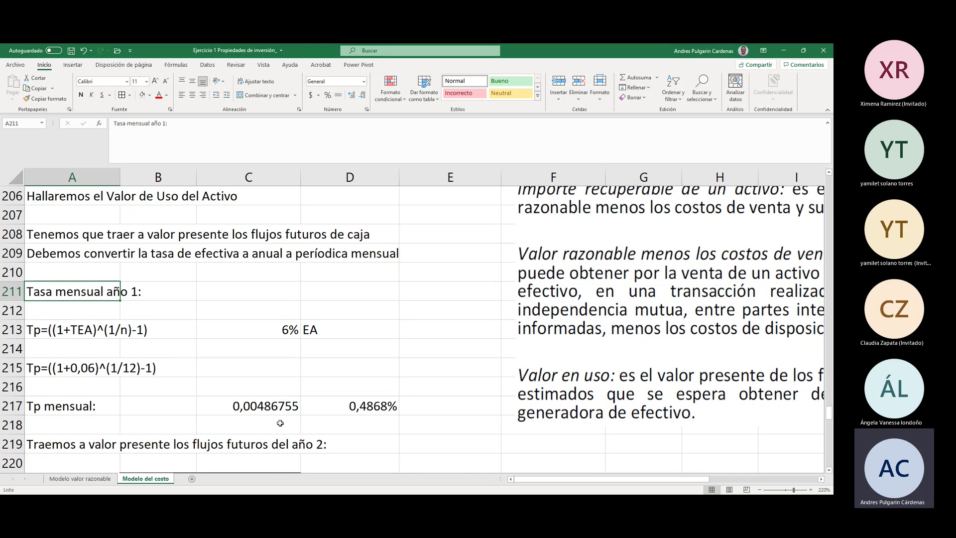
# Step: Highlight the twelve monthly cash flows of year 2 in C221:C232
pyautogui.click(829, 471)
pyautogui.click(830, 470)
pyautogui.scroll(-2, 829, 470)
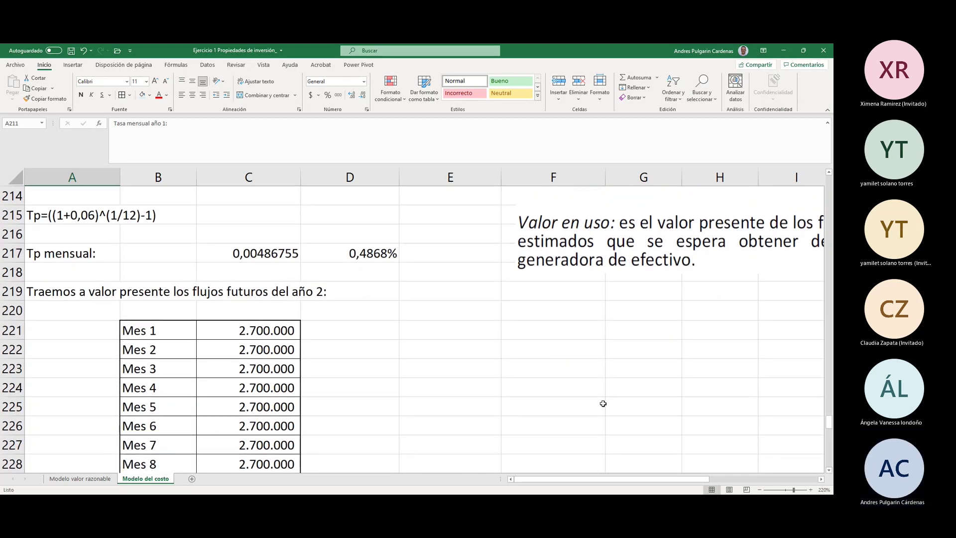
pyautogui.click(829, 471)
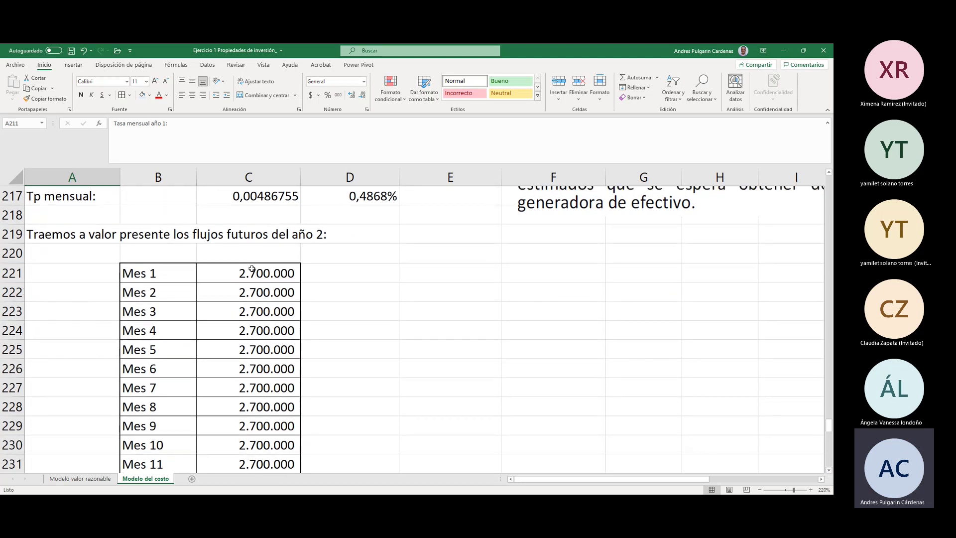
pyautogui.click(252, 270)
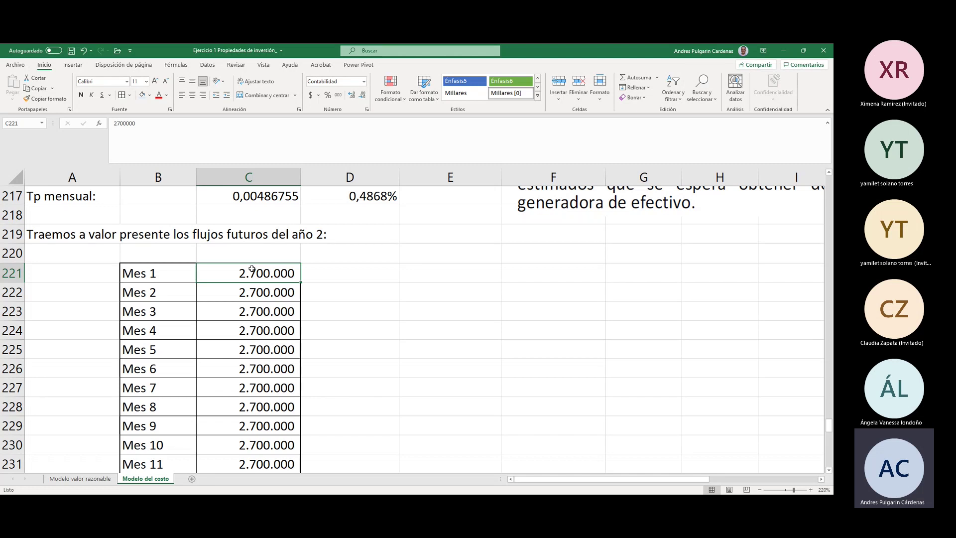
pyautogui.hotkey('shift', 'Down')
pyautogui.hotkey('shift', 'Down')
pyautogui.hotkey('shift', 'Down')
pyautogui.hotkey('shift', 'Down')
pyautogui.hotkey('shift', 'Down')
pyautogui.hotkey('shift', 'Down')
pyautogui.hotkey('shift', 'Down')
pyautogui.hotkey('shift', 'Down')
pyautogui.hotkey('shift', 'Down')
pyautogui.hotkey('shift', 'Down')
pyautogui.hotkey('shift', 'Down')
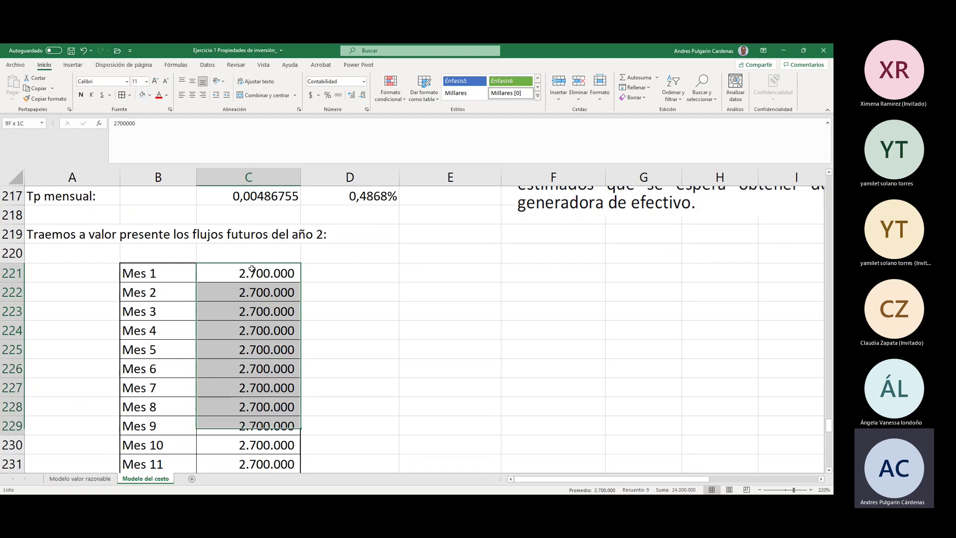
pyautogui.hotkey('shift', 'Up')
pyautogui.hotkey('shift', 'Down')
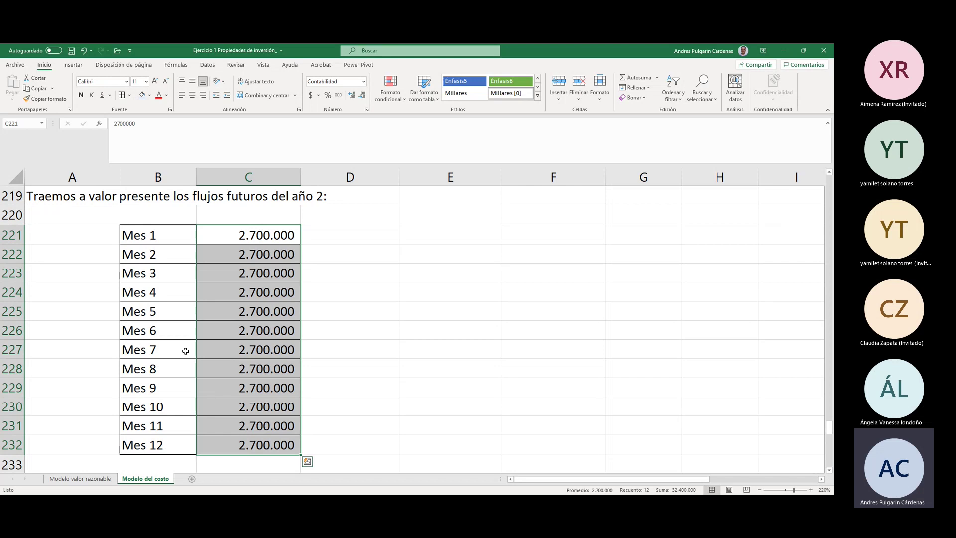
# Step: Review the Mes 1 to Mes 12 table in B221:C232, including its labels and monthly amounts
pyautogui.moveTo(157, 235); pyautogui.dragTo(248, 447)
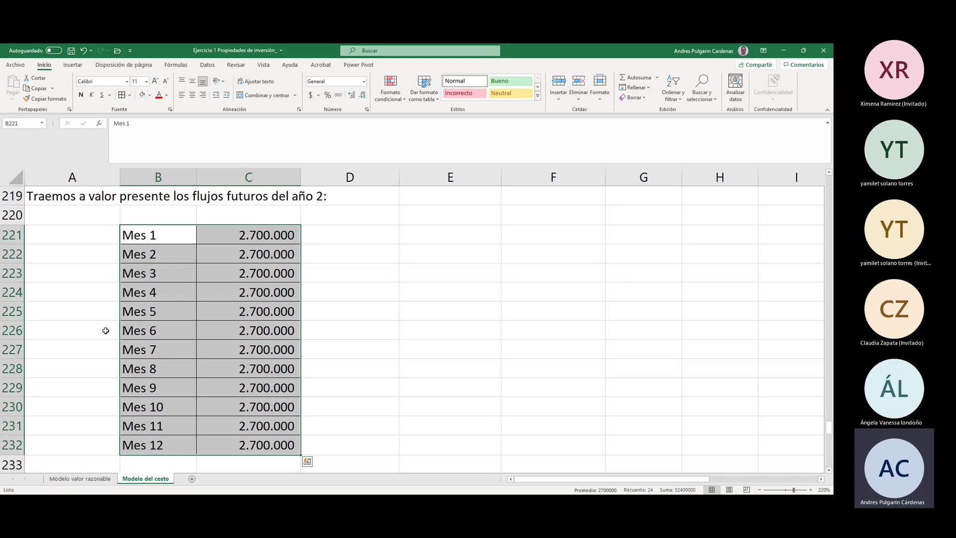
pyautogui.scroll(-1, 243, 424)
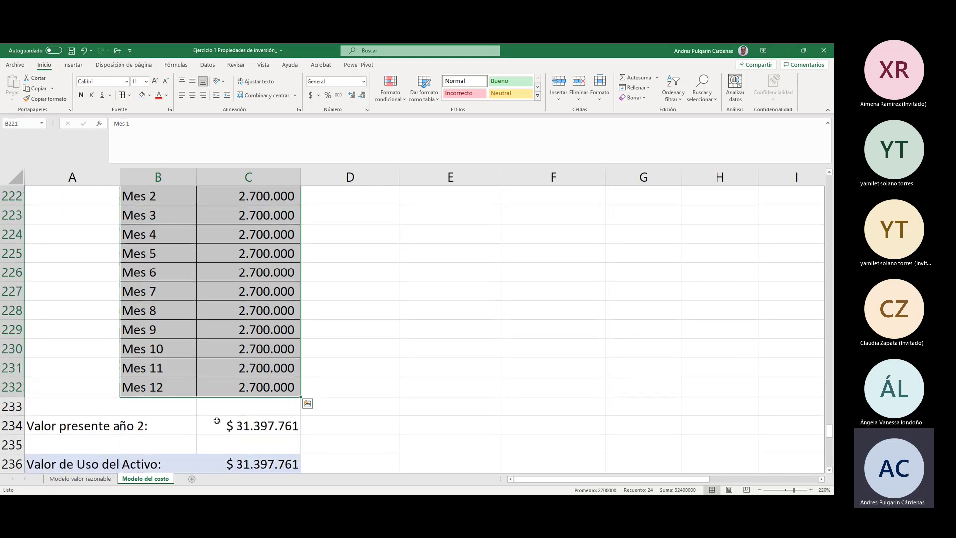
pyautogui.moveTo(186, 386); pyautogui.dragTo(185, 291)
pyautogui.scroll(5, 185, 291)
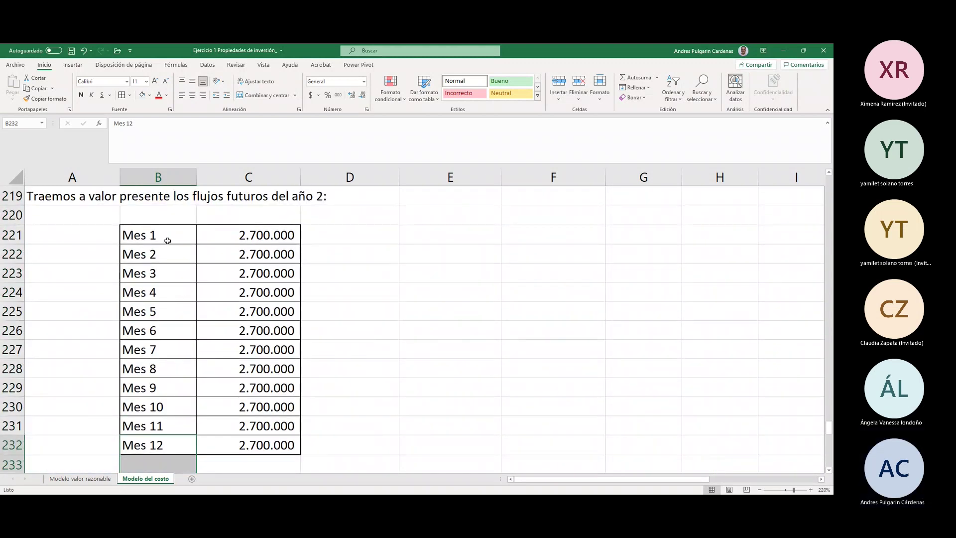
pyautogui.click(253, 234)
pyautogui.click(254, 444)
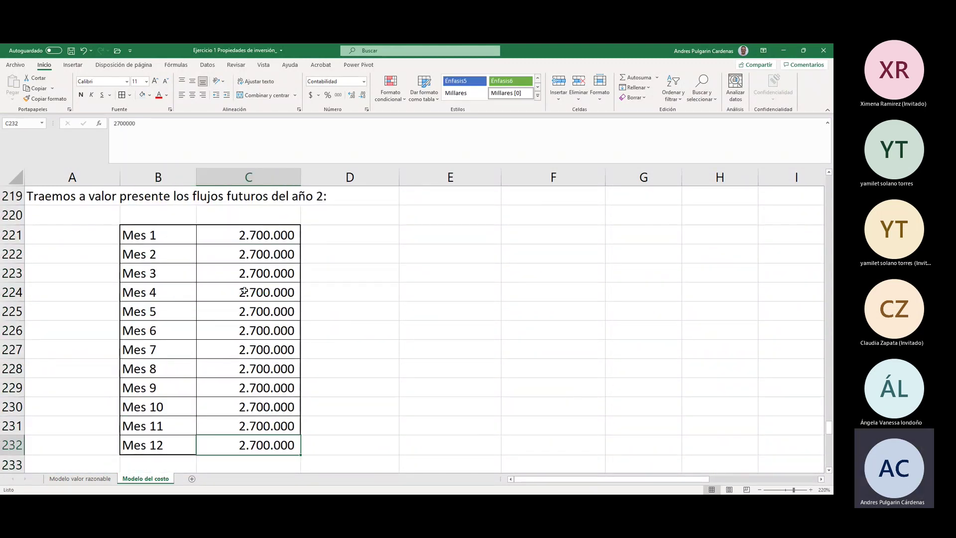
pyautogui.moveTo(250, 238); pyautogui.dragTo(254, 443)
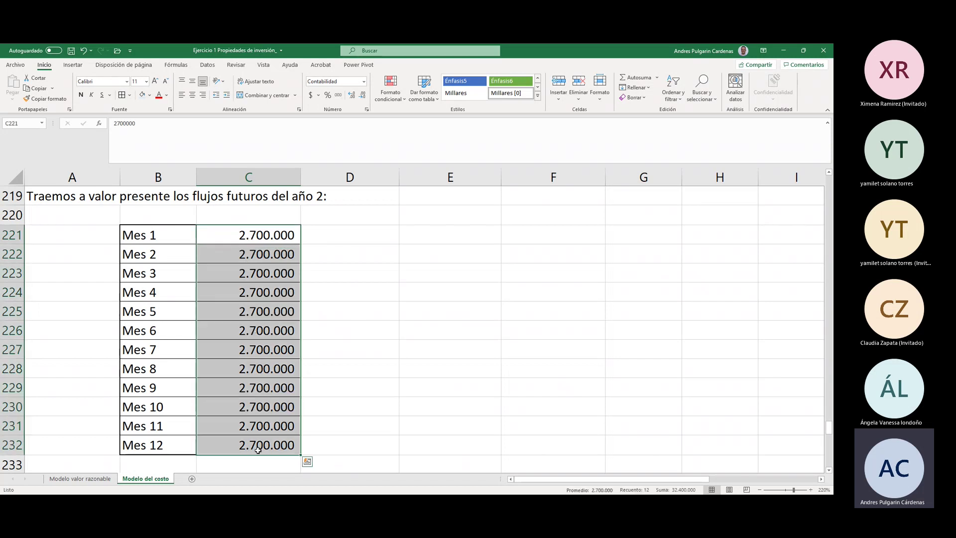
pyautogui.click(339, 445)
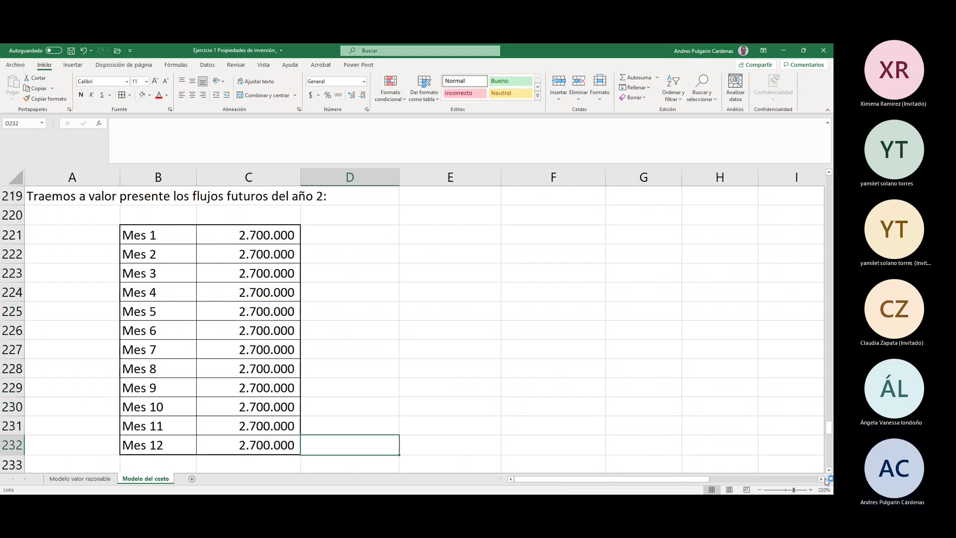
# Step: Insert the VNA function in D234, beside the year 2 present value
pyautogui.scroll(-1, 432, 449)
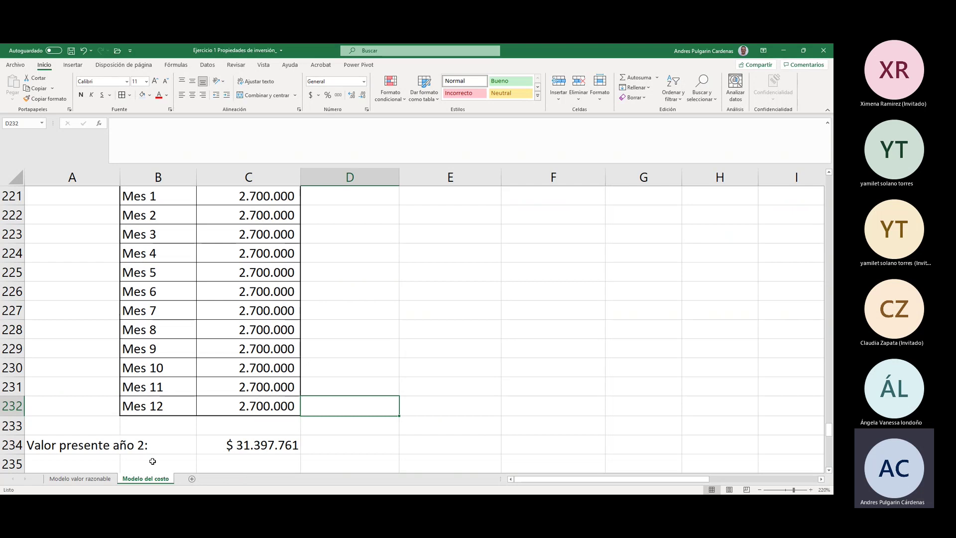
pyautogui.click(348, 442)
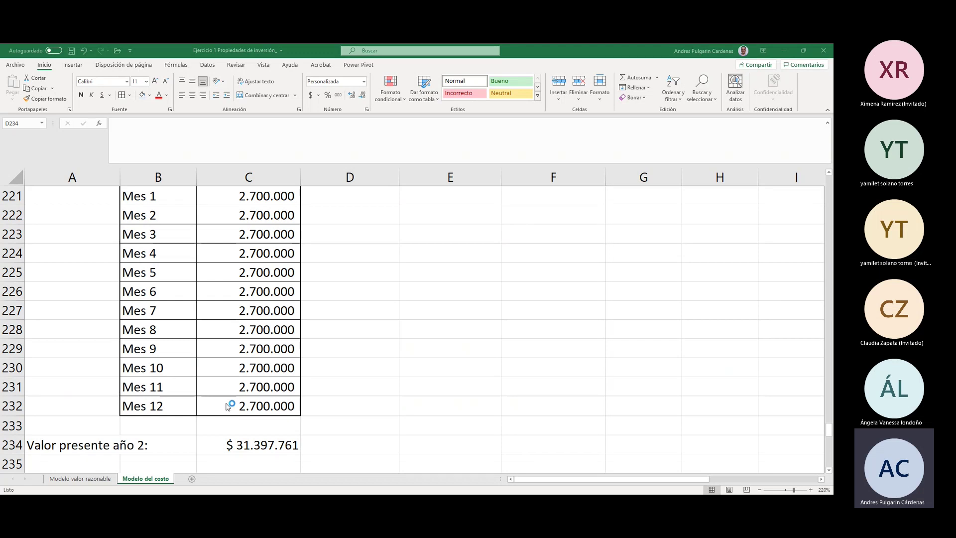
pyautogui.click(341, 445)
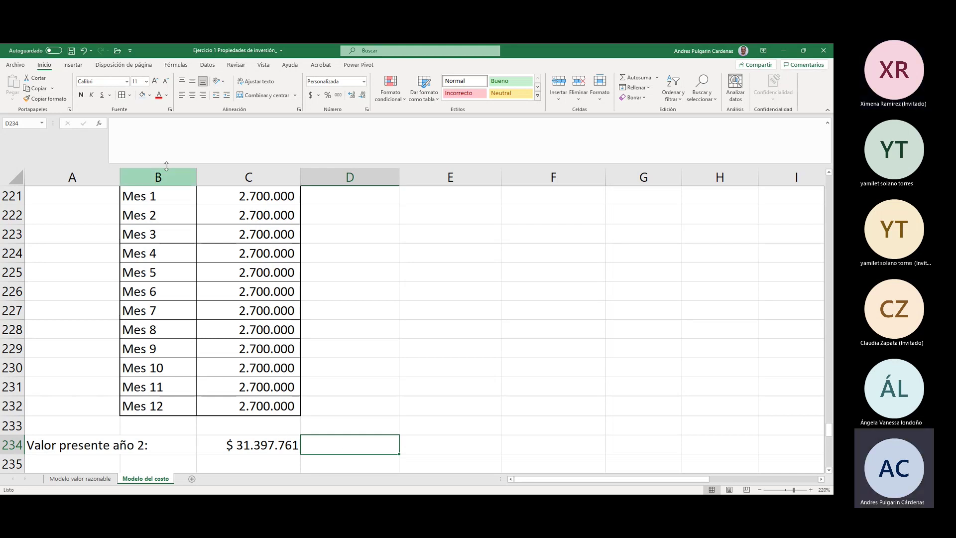
pyautogui.click(100, 123)
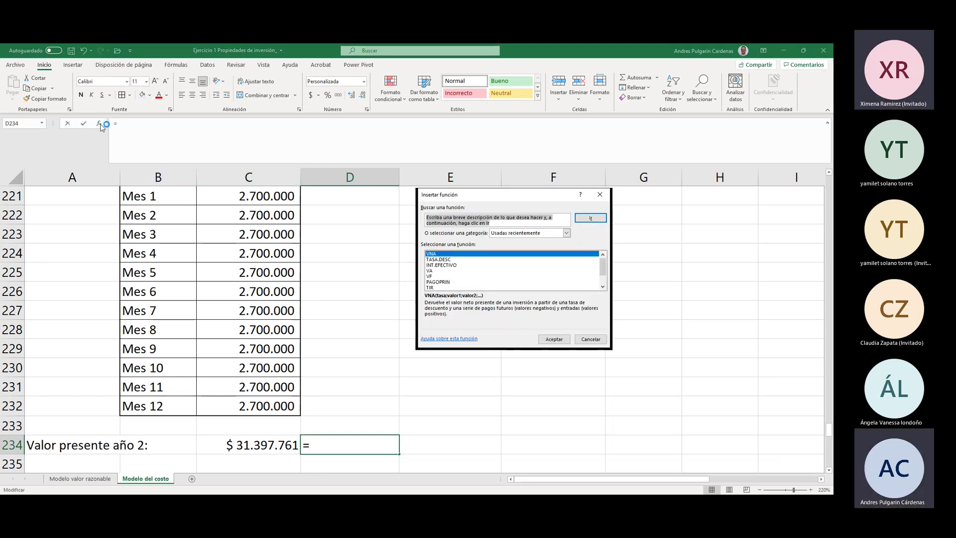
pyautogui.click(437, 259)
pyautogui.click(437, 255)
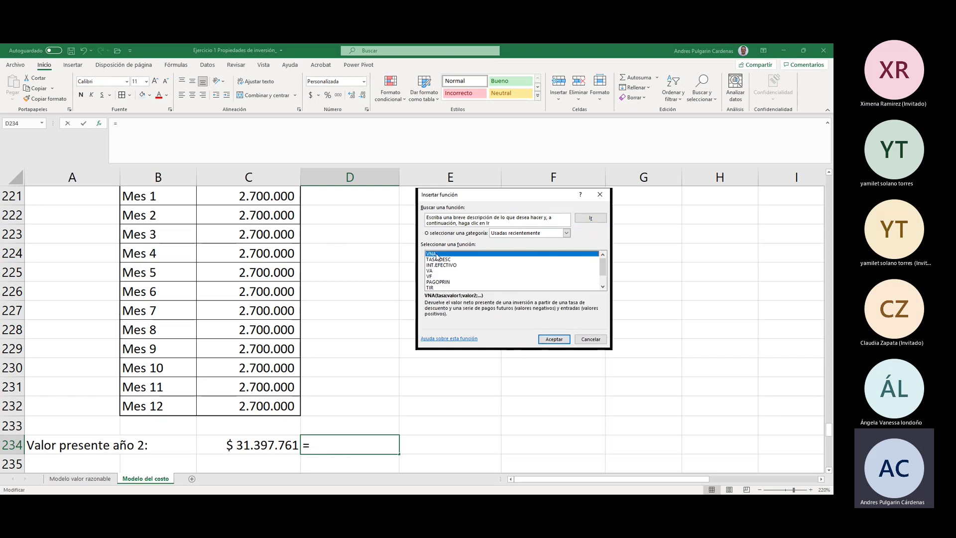
pyautogui.click(555, 339)
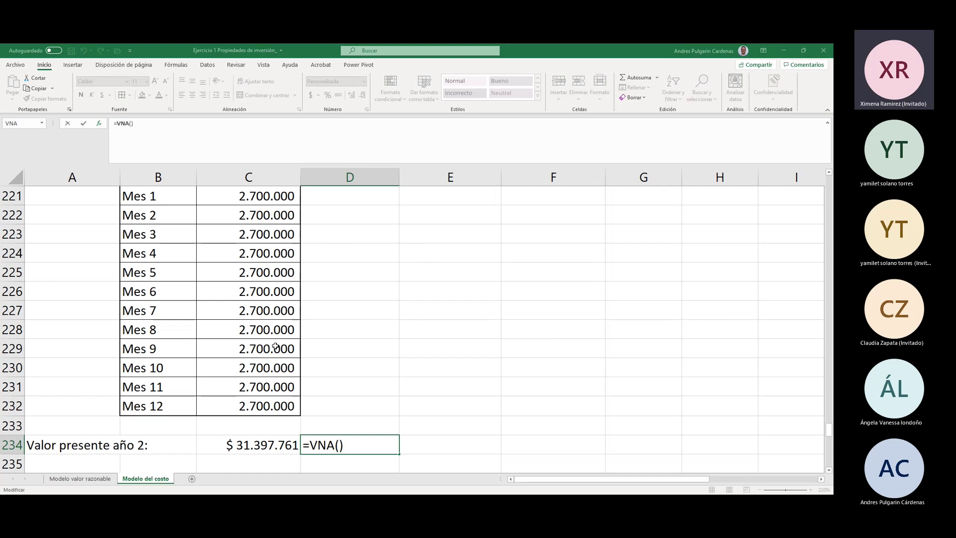
# Step: Use the monthly rate in C217 as the discount rate of the VNA formula
pyautogui.scroll(2, 275, 348)
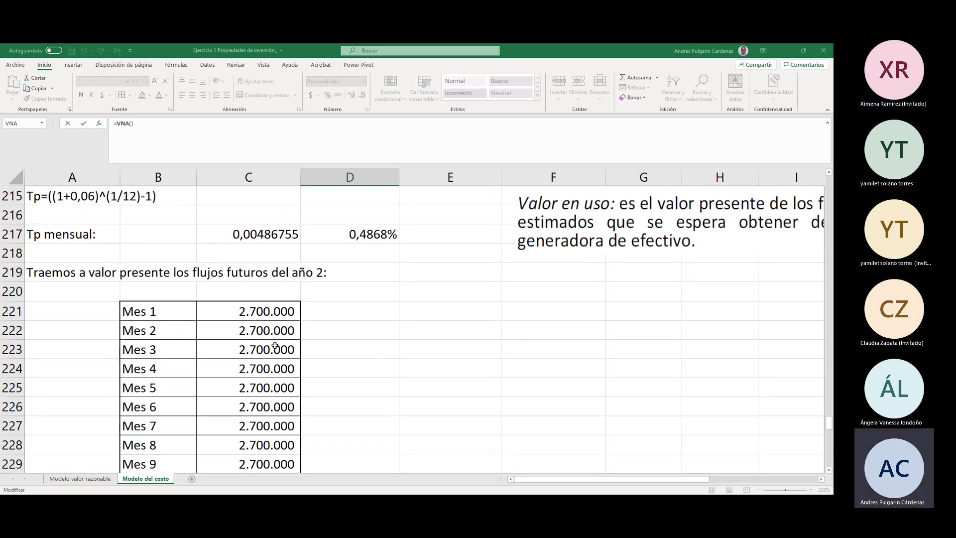
pyautogui.click(255, 236)
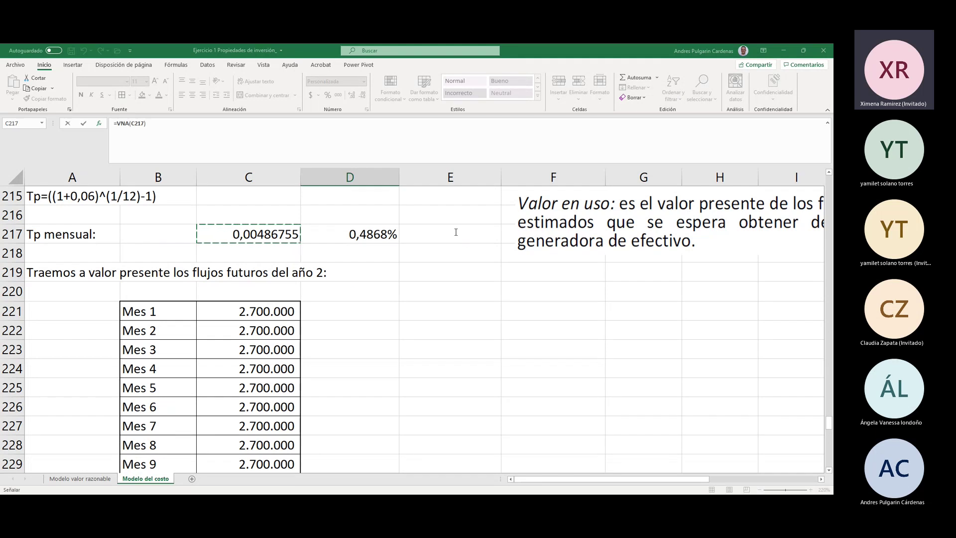
pyautogui.press('F2')
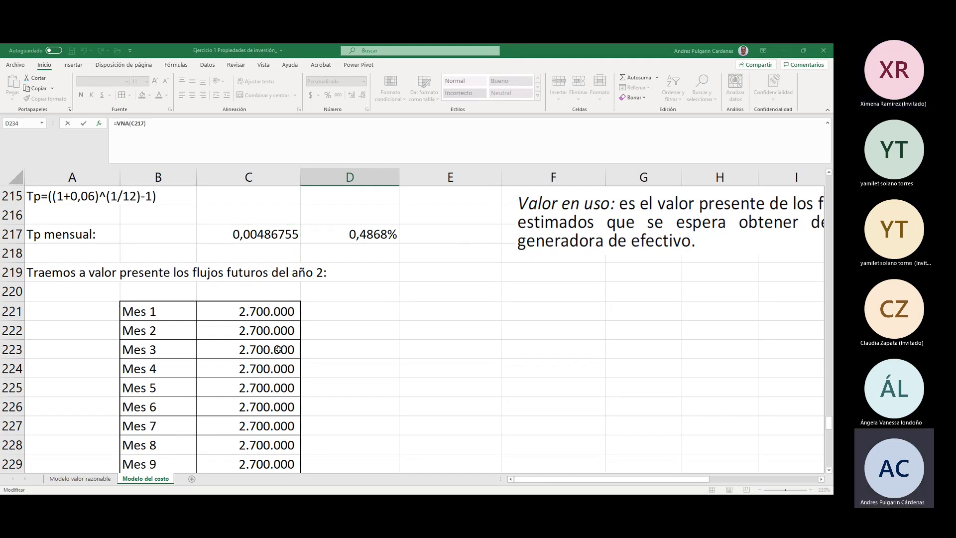
pyautogui.press('Left')
pyautogui.write(';')
# Step: Add the monthly cash flows C221:C232 as the VNA values, completing =VNA(C217;C221:C232) in D234
pyautogui.click(246, 311)
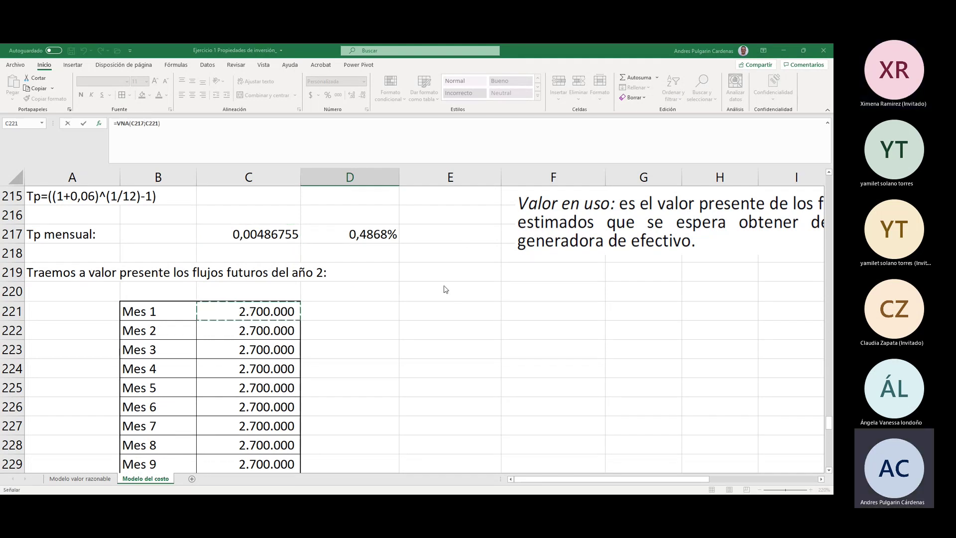
pyautogui.hotkey('shift', 'Down')
pyautogui.hotkey('shift', 'Down')
pyautogui.hotkey('shift', 'Down')
pyautogui.hotkey('shift', 'Down')
pyautogui.hotkey('shift', 'Down')
pyautogui.hotkey('shift', 'Down')
pyautogui.hotkey('shift', 'Down')
pyautogui.hotkey('shift', 'Down')
pyautogui.hotkey('shift', 'Down')
pyautogui.hotkey('shift', 'Down')
pyautogui.hotkey('shift', 'Down')
pyautogui.hotkey('shift', 'Down')
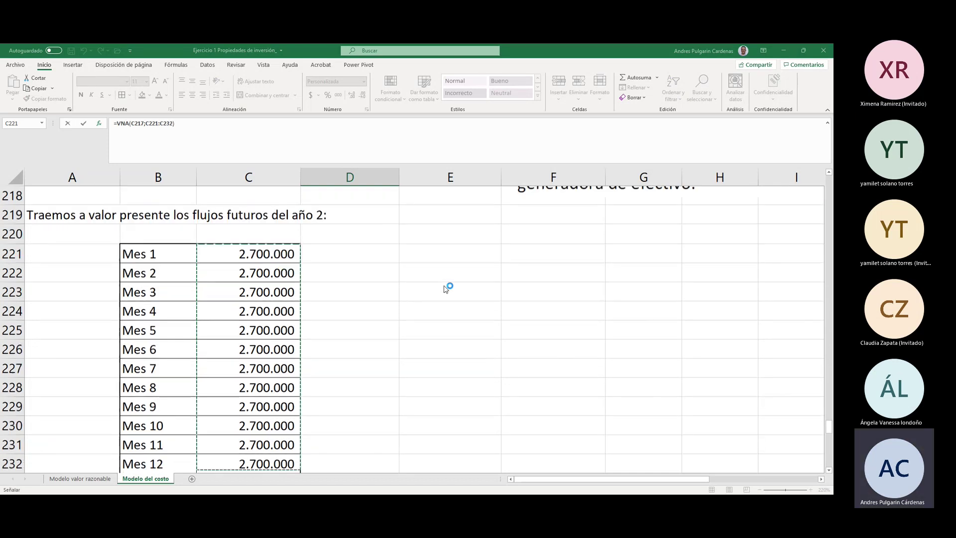
pyautogui.hotkey('shift', 'Up')
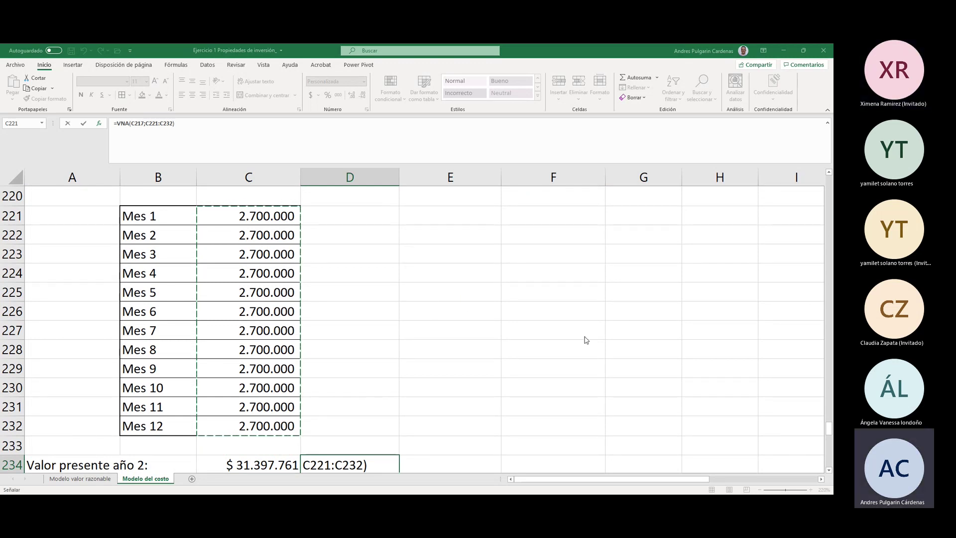
pyautogui.hotkey('ctrl', 'Return')
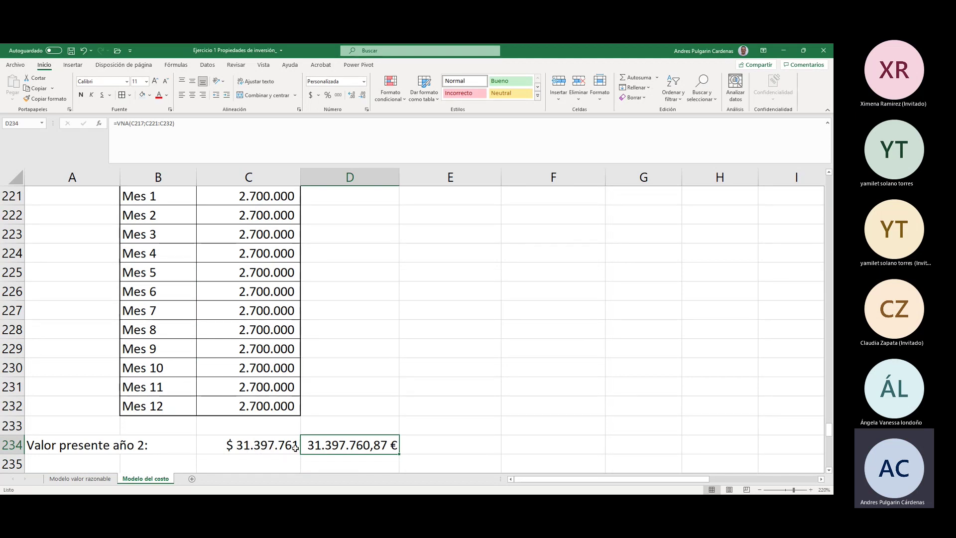
# Step: Format the D234 result with thousands separators and no decimals for comparison with C234, then clear the cell
pyautogui.click(339, 95)
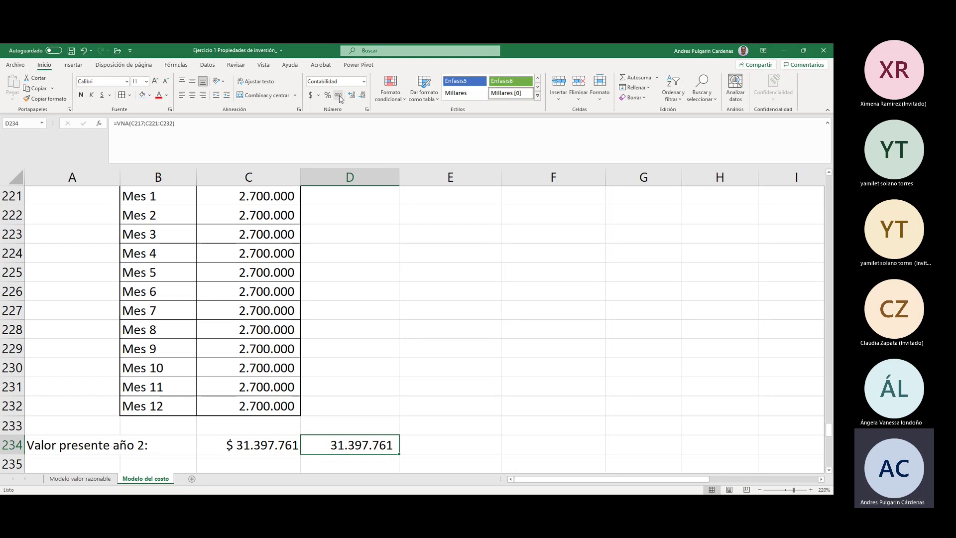
pyautogui.click(433, 451)
pyautogui.click(384, 446)
pyautogui.click(829, 471)
pyautogui.click(829, 471)
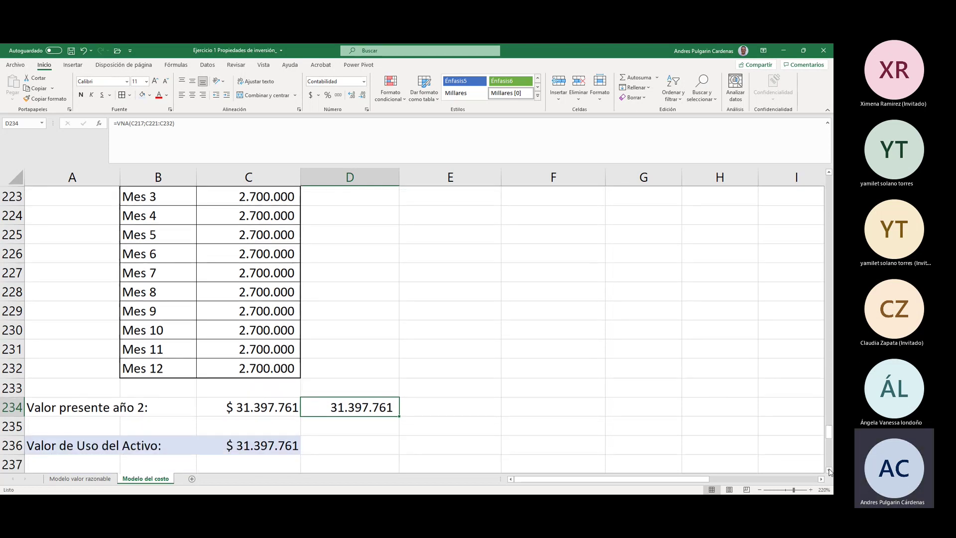
pyautogui.press('Delete')
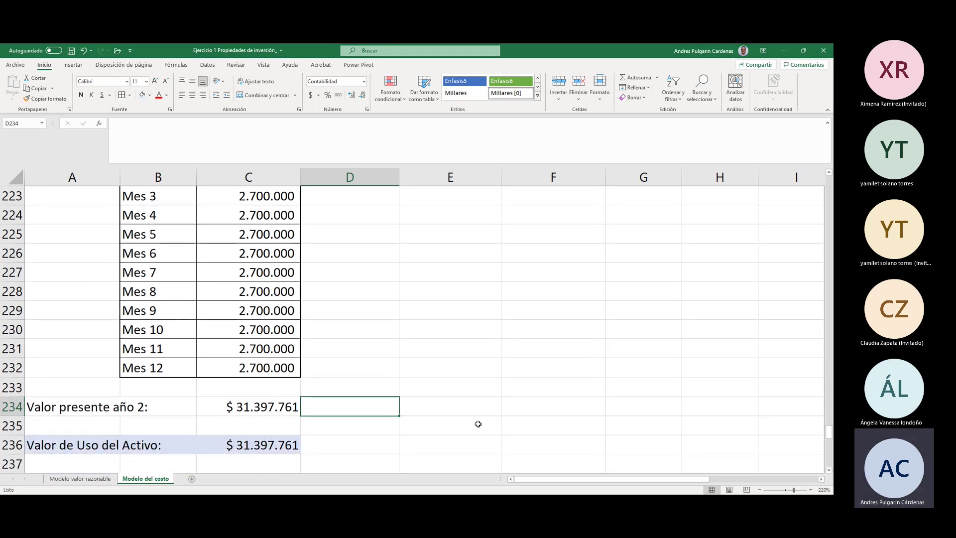
# Step: Check the Valor de Uso del Activo label and its linked amount in C236
pyautogui.click(61, 447)
pyautogui.click(237, 446)
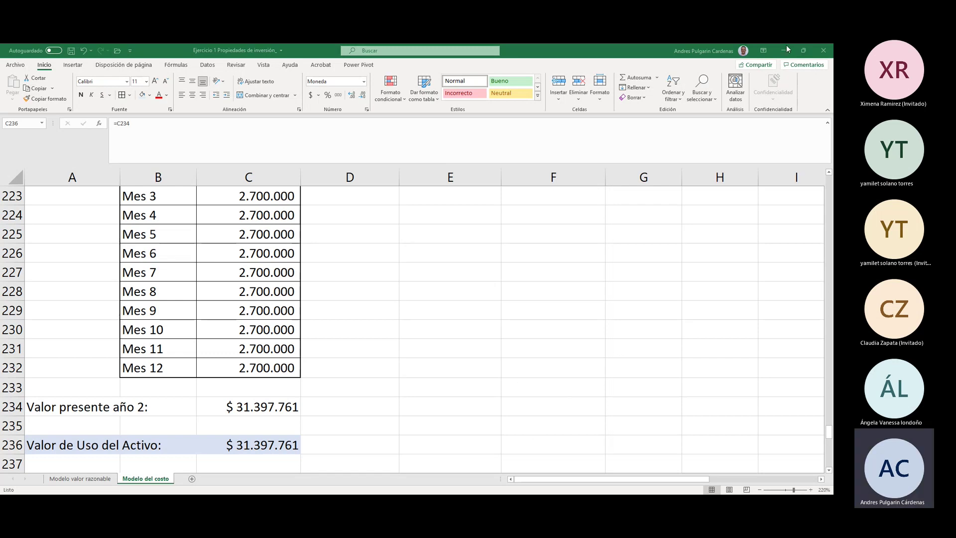
pyautogui.click(288, 448)
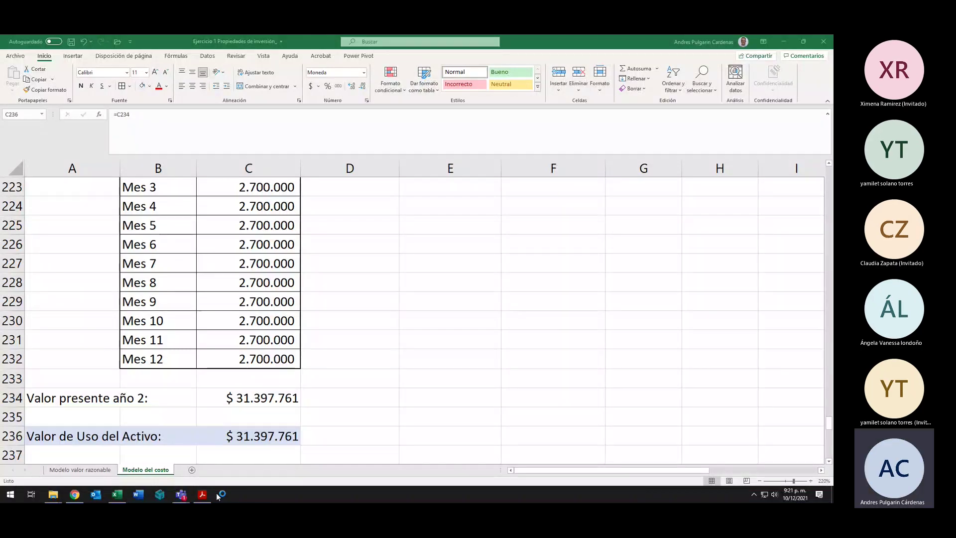
# Step: Switch to the class PDF in Acrobat and highlight VR – CRV, VALOR DE USO and VALOR RECUPERABLE in the Deterioro diagram
pyautogui.click(203, 495)
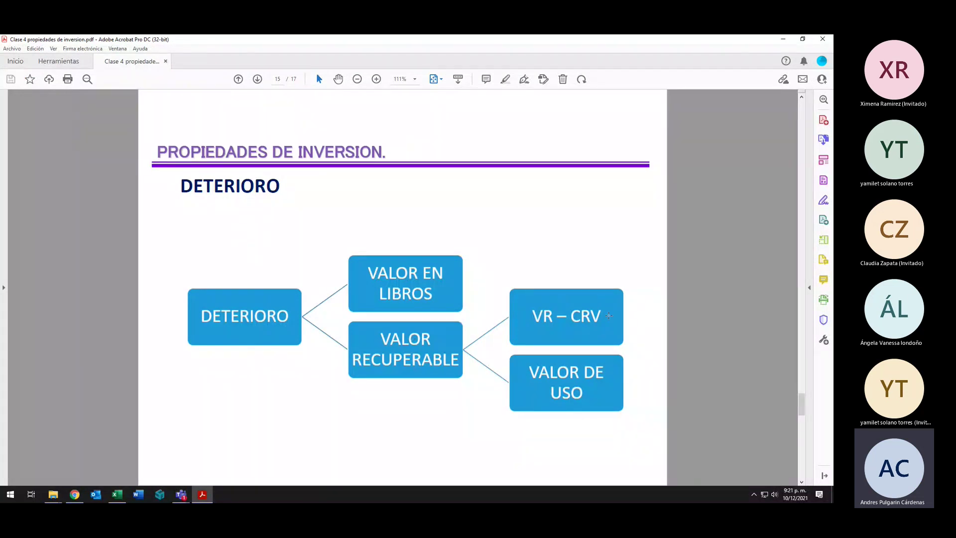
pyautogui.moveTo(523, 299); pyautogui.dragTo(603, 322)
pyautogui.moveTo(519, 360); pyautogui.dragTo(609, 407)
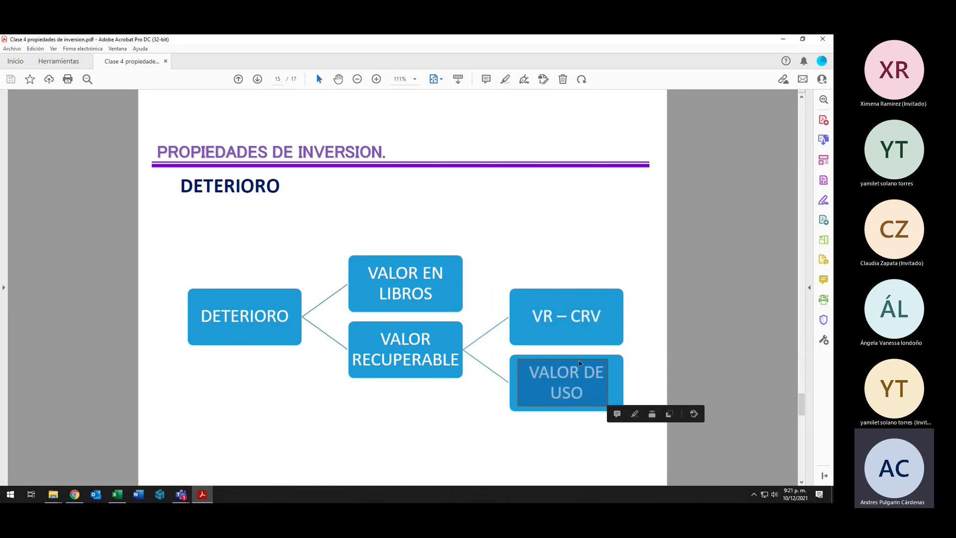
pyautogui.moveTo(348, 329); pyautogui.dragTo(467, 377)
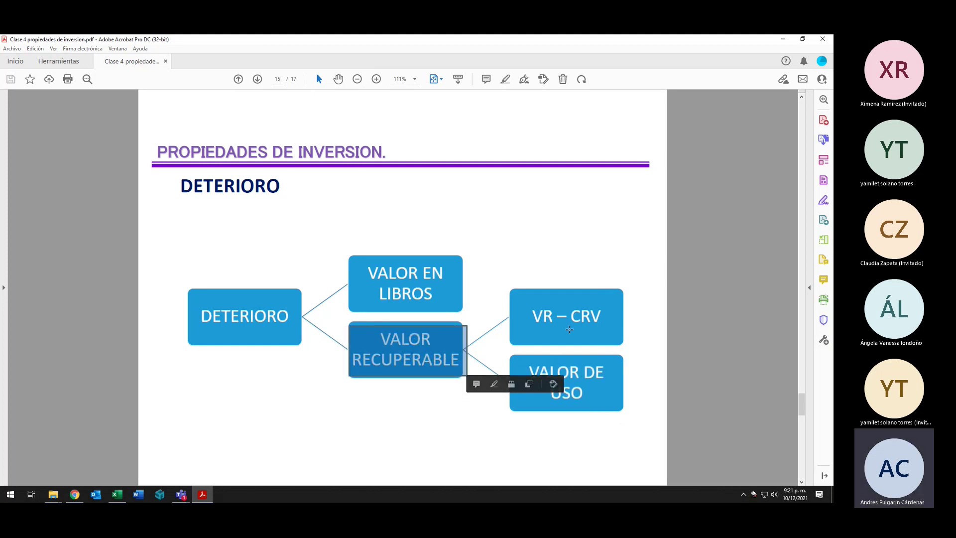
pyautogui.click(583, 335)
pyautogui.click(604, 341)
pyautogui.click(604, 341)
pyautogui.click(600, 339)
pyautogui.click(594, 334)
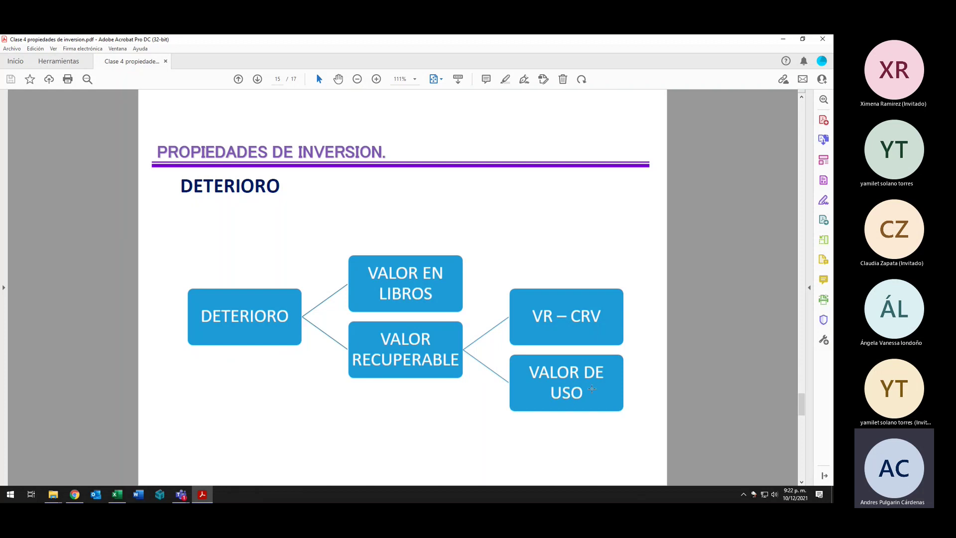
# Step: Return to Excel and compare the fair value less selling costs in D242 with the value in use in D243
pyautogui.click(117, 494)
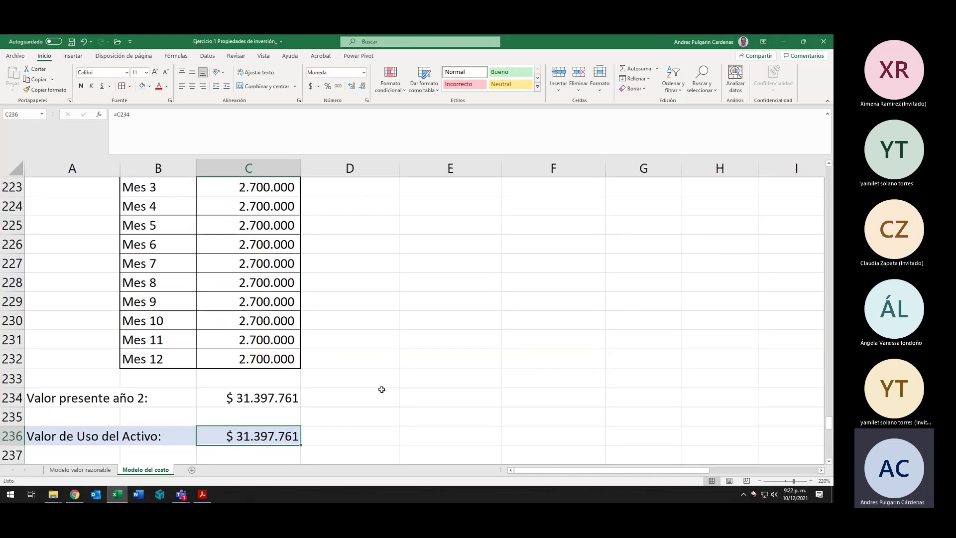
pyautogui.scroll(7, 381, 389)
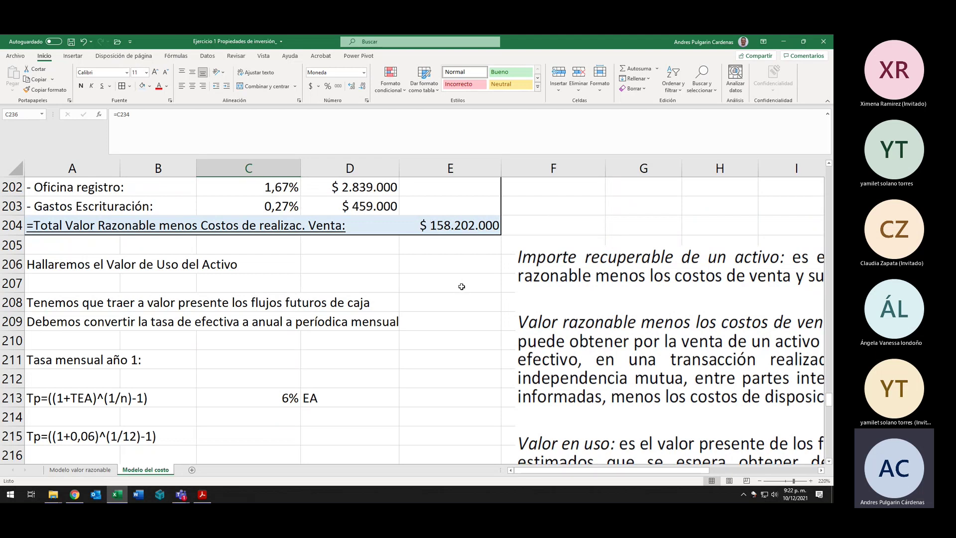
pyautogui.scroll(-9, 462, 286)
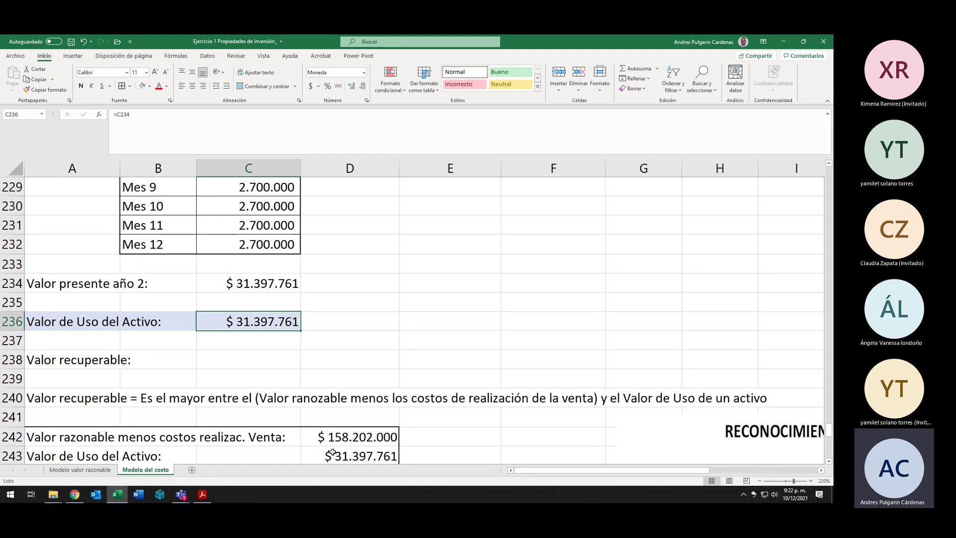
pyautogui.scroll(-1, 332, 453)
pyautogui.click(80, 380)
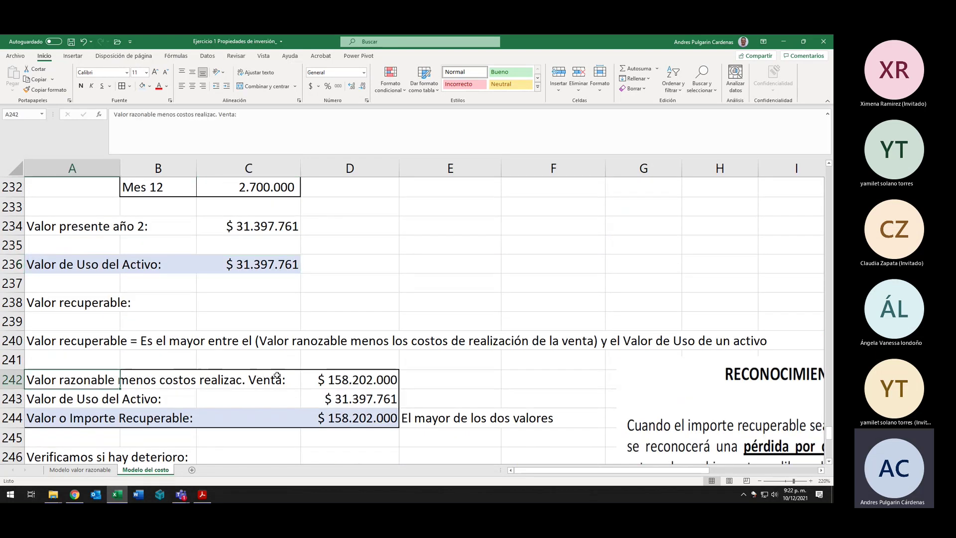
pyautogui.click(377, 380)
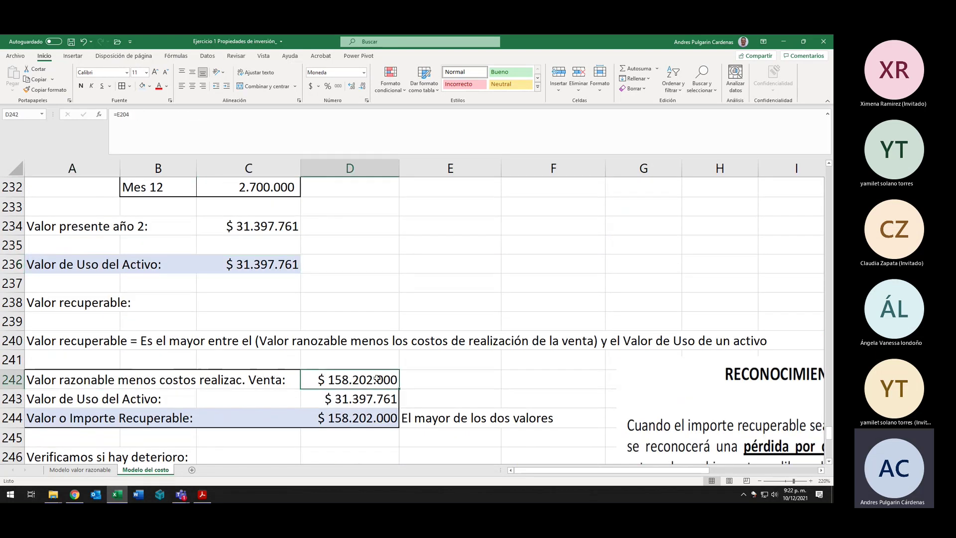
pyautogui.click(96, 393)
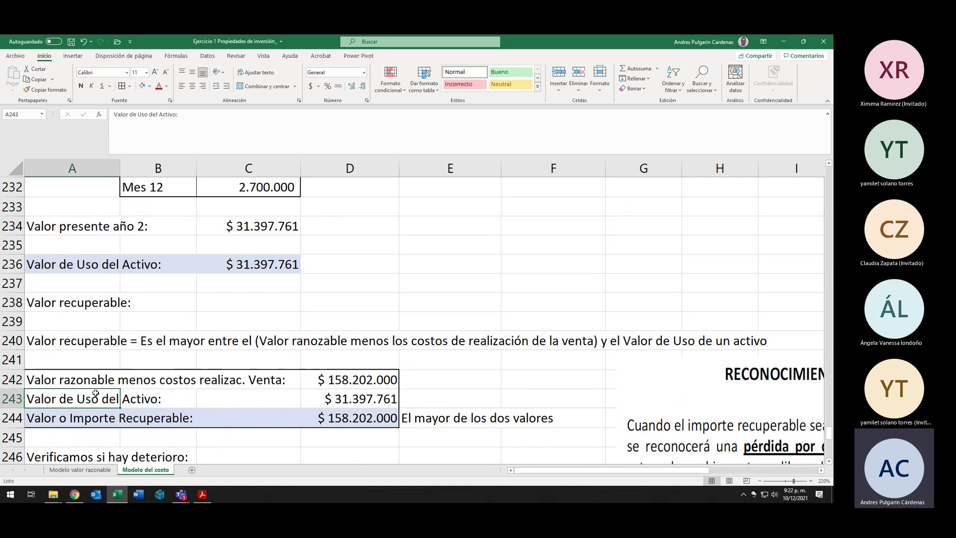
pyautogui.click(353, 392)
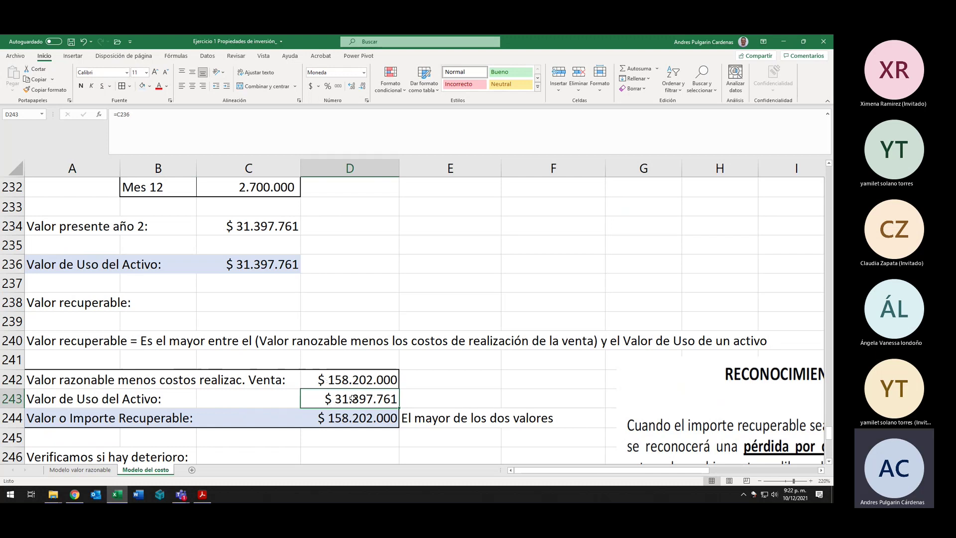
pyautogui.click(349, 374)
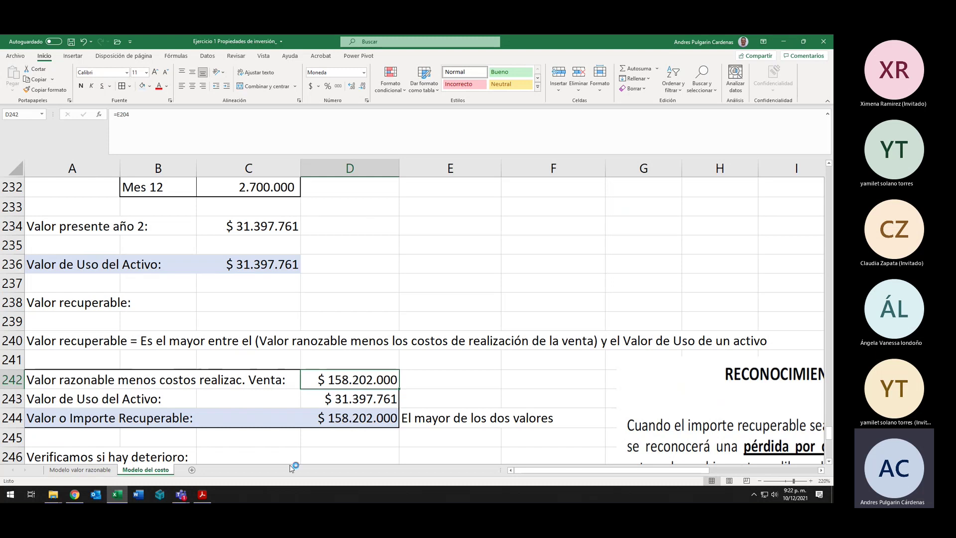
# Step: Highlight VR – CRV and VALOR RECUPERABLE in Acrobat's Deterioro diagram, then check the recoverable amount in D244 in Excel
pyautogui.click(202, 495)
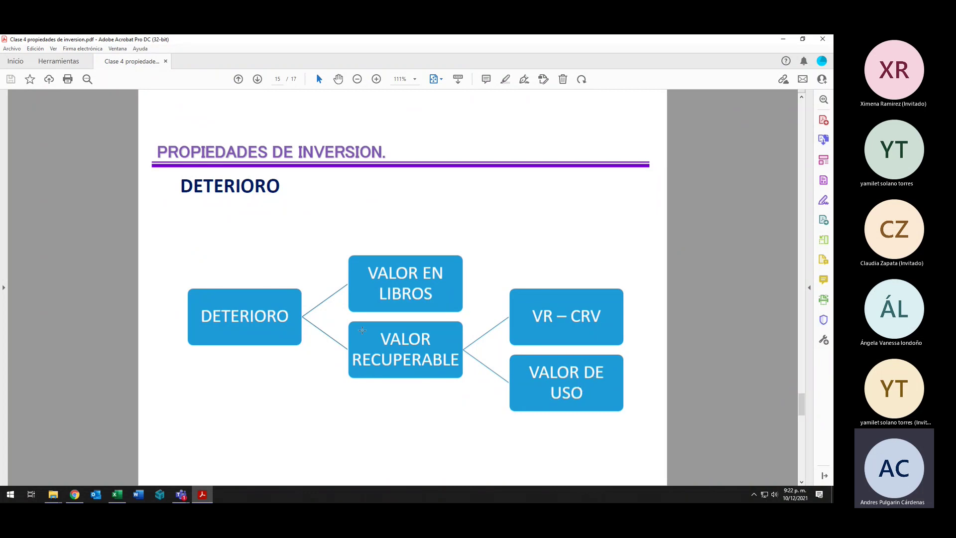
pyautogui.moveTo(520, 306); pyautogui.dragTo(601, 316)
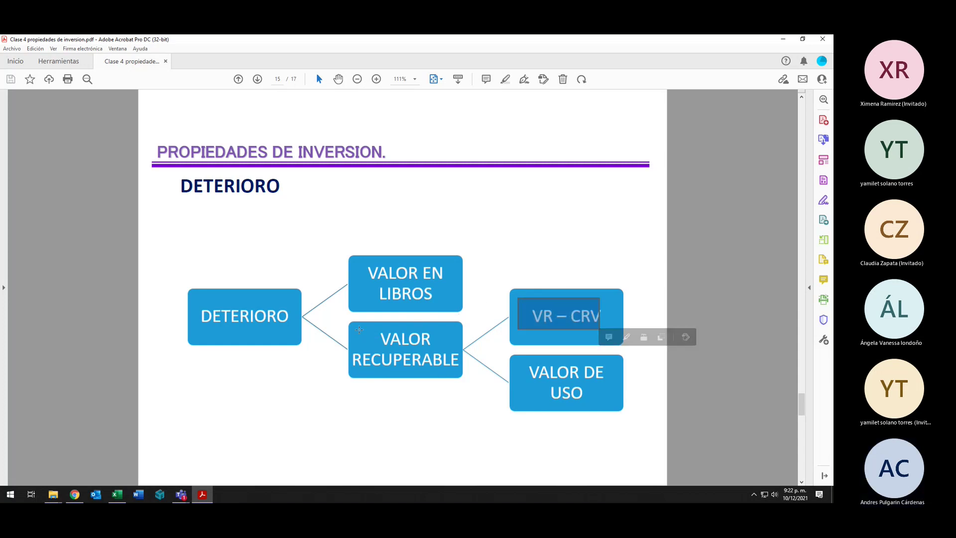
pyautogui.moveTo(351, 331); pyautogui.dragTo(462, 378)
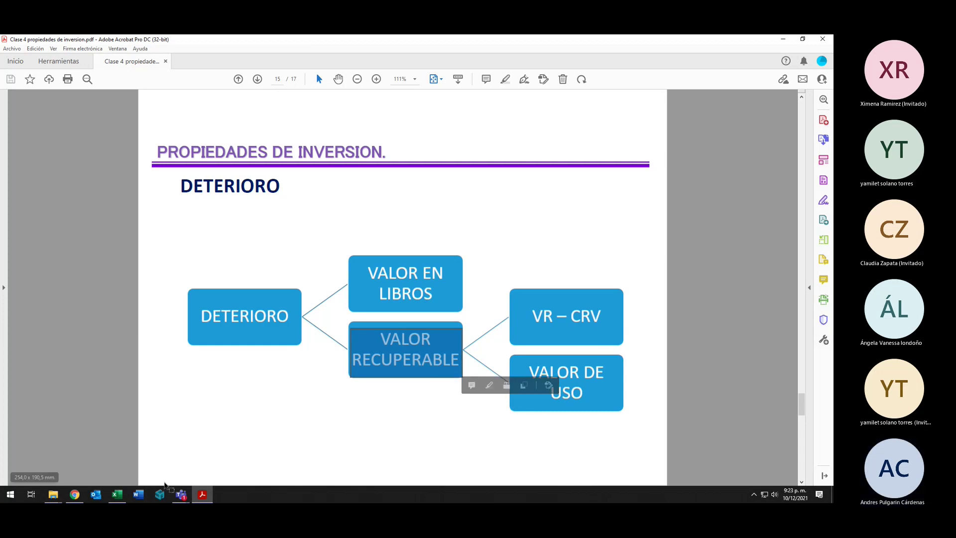
pyautogui.click(116, 495)
pyautogui.click(351, 418)
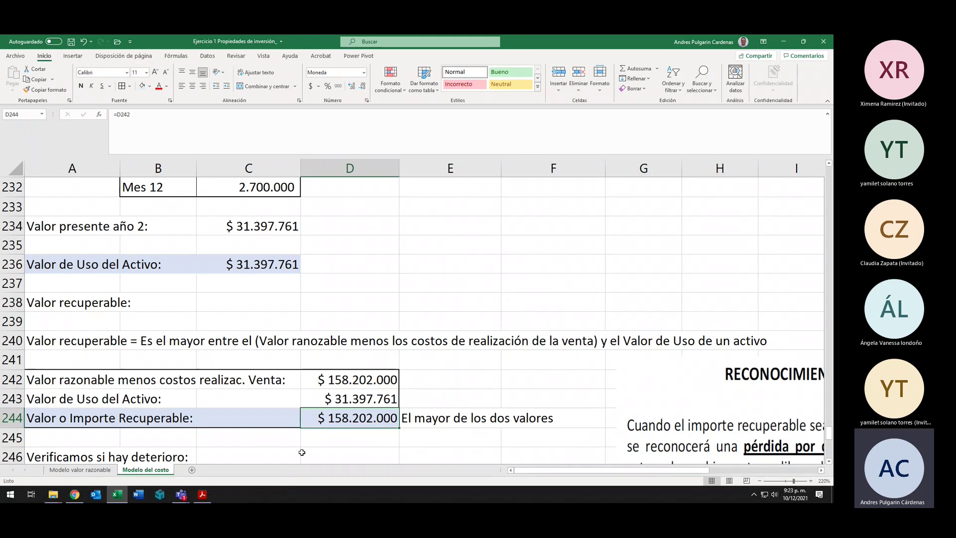
# Step: Switch to the class PDF in Acrobat and highlight VALOR EN LIBROS and VALOR RECUPERABLE in the Deterioro diagram
pyautogui.click(202, 495)
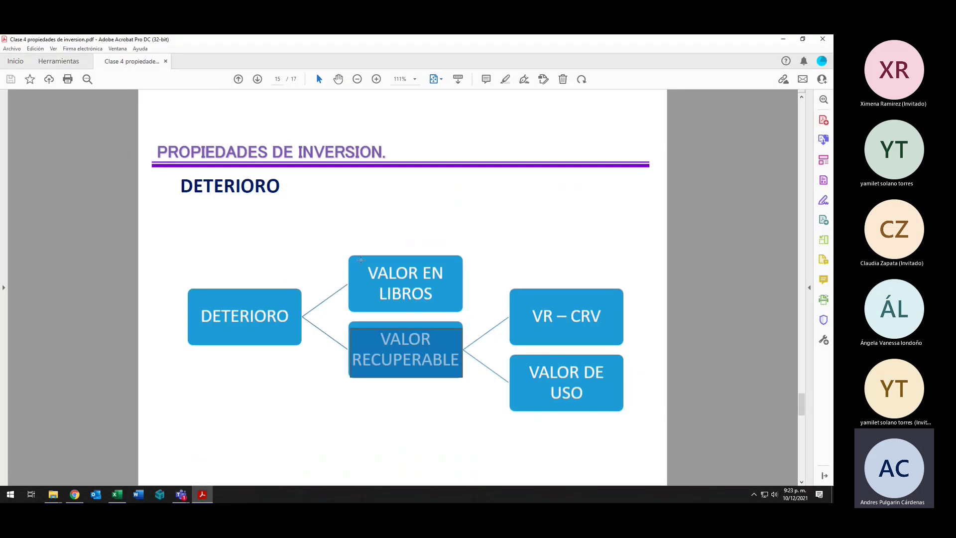
pyautogui.moveTo(360, 258); pyautogui.dragTo(451, 307)
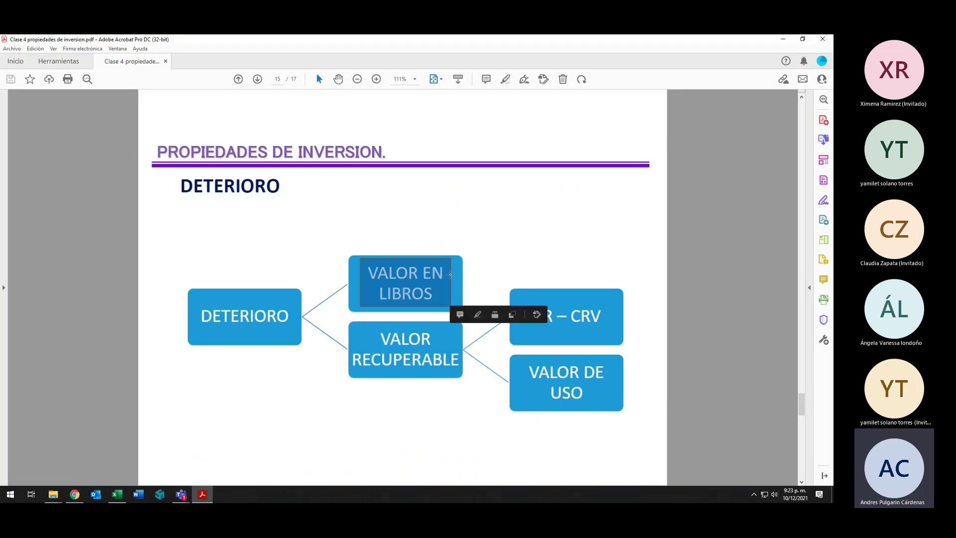
pyautogui.click(420, 337)
pyautogui.moveTo(351, 329); pyautogui.dragTo(466, 377)
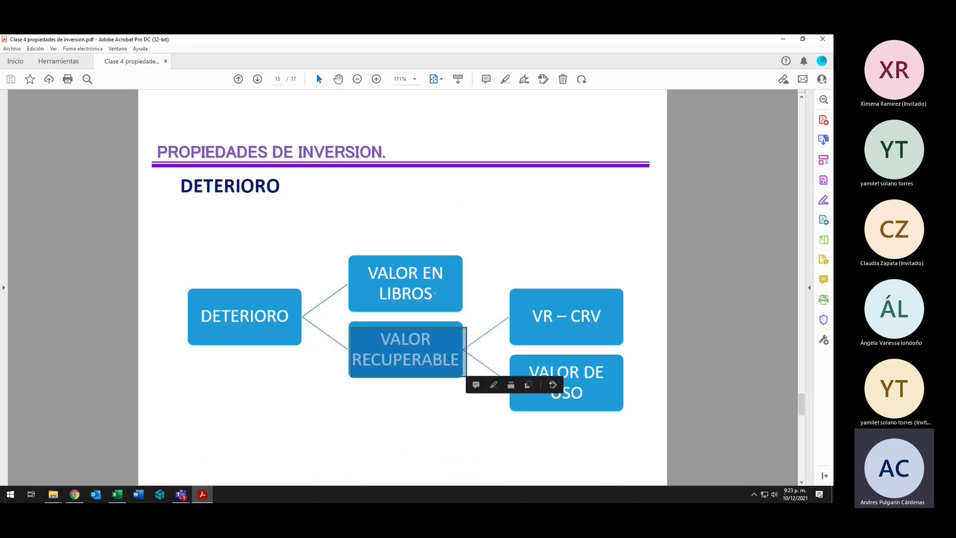
# Step: Return to Excel and check the Valor en libros label and its linked amount in C250
pyautogui.click(117, 494)
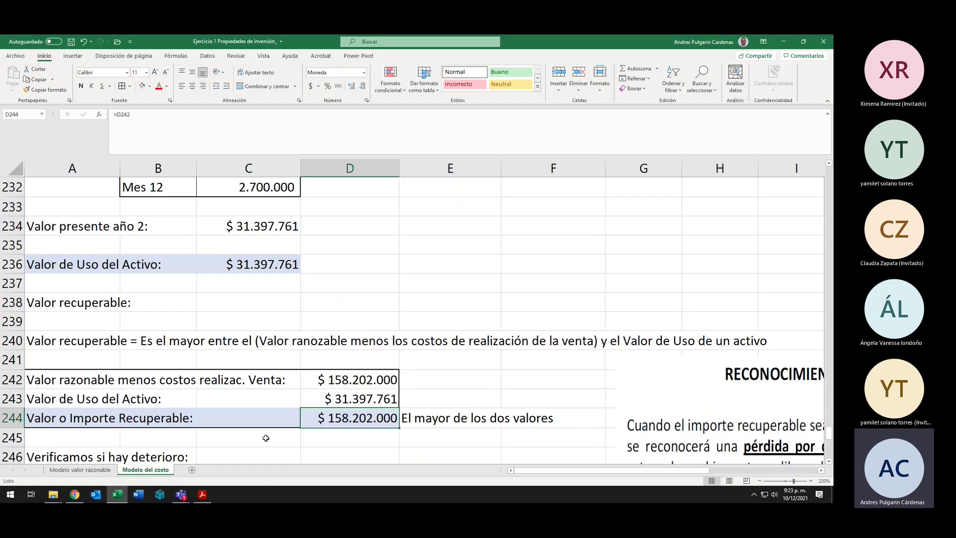
pyautogui.click(830, 462)
pyautogui.scroll(-2, 830, 461)
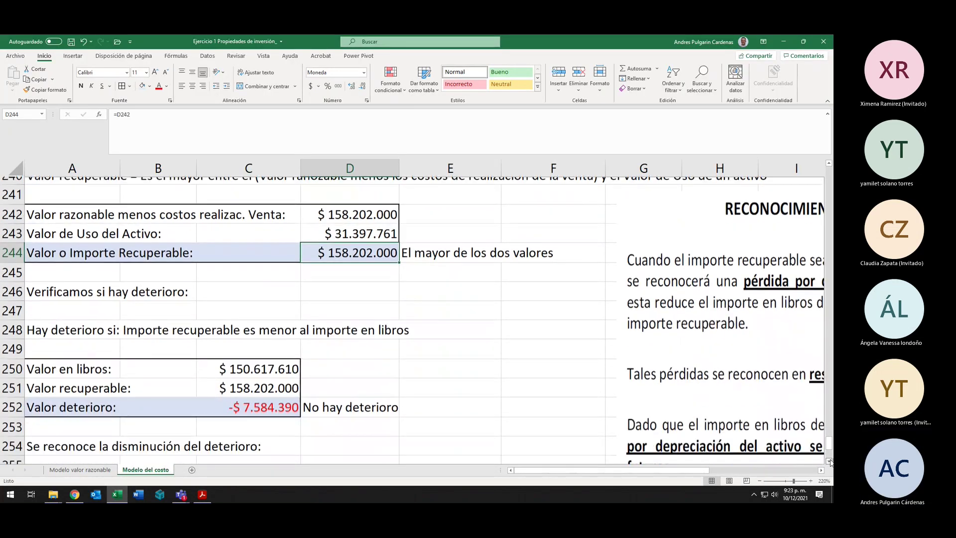
pyautogui.click(68, 342)
pyautogui.click(255, 342)
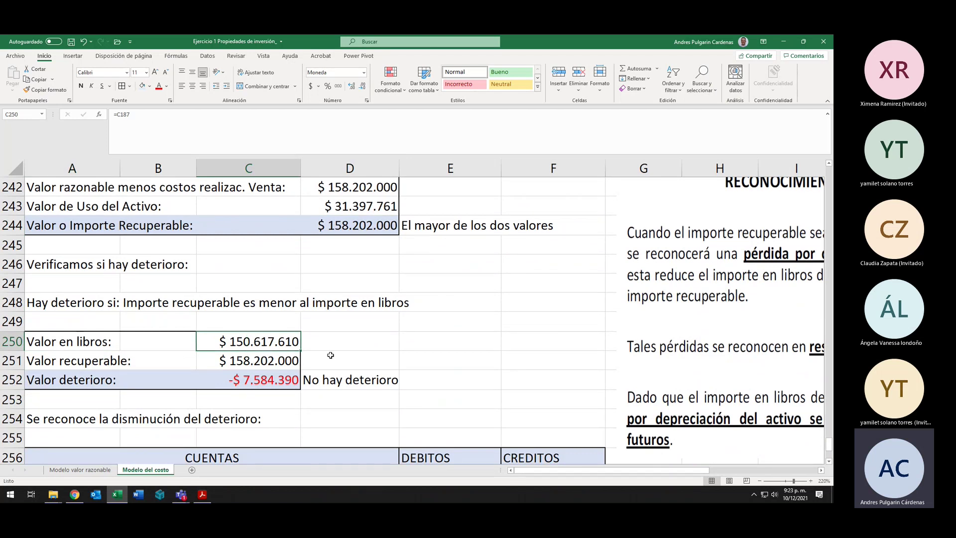
# Step: Trace the book value back to its calculation in C187 and inspect the label and formula
pyautogui.scroll(12, 330, 355)
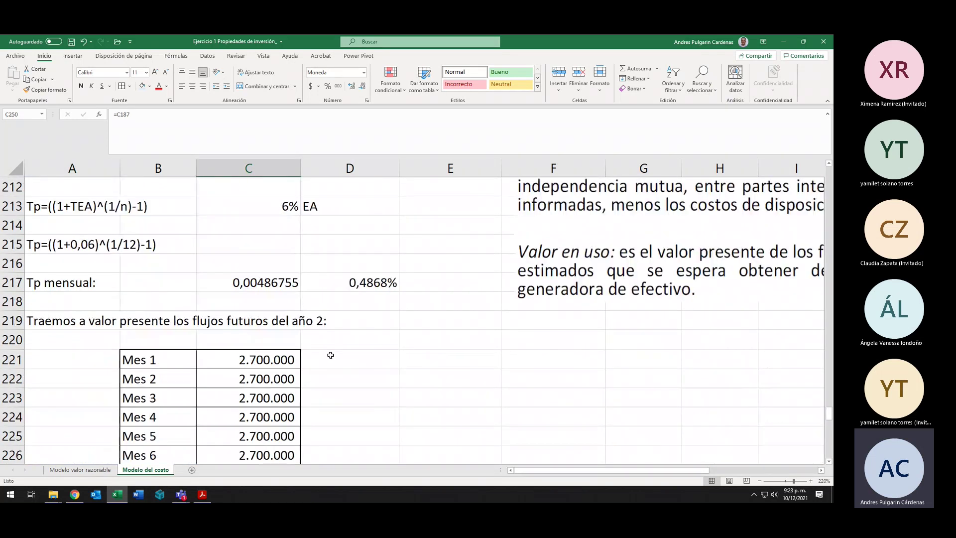
pyautogui.scroll(2, 330, 355)
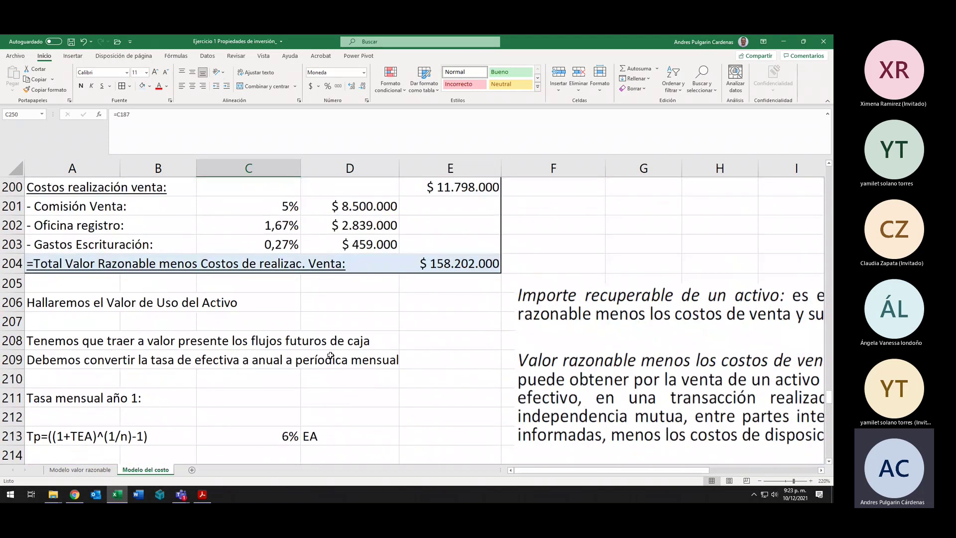
pyautogui.scroll(1, 330, 355)
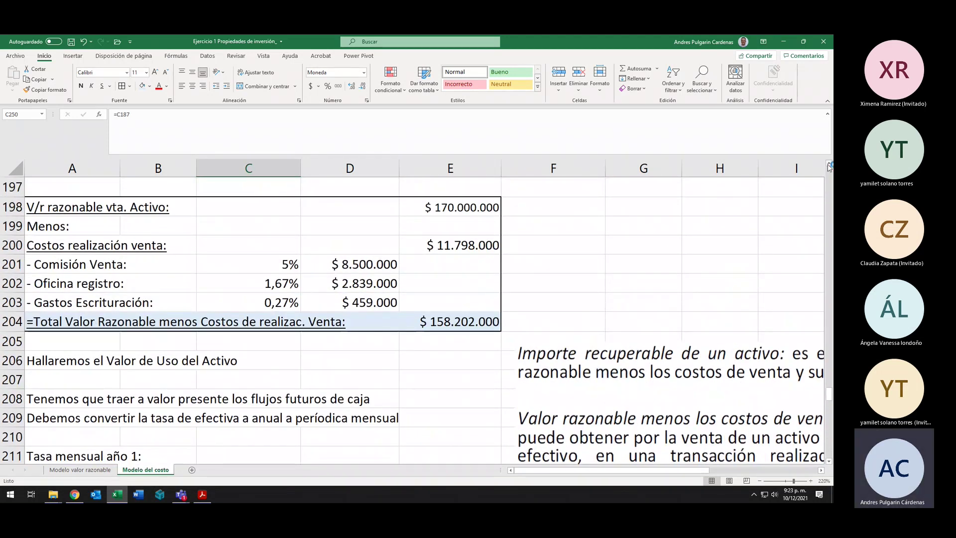
pyautogui.scroll(3, 830, 166)
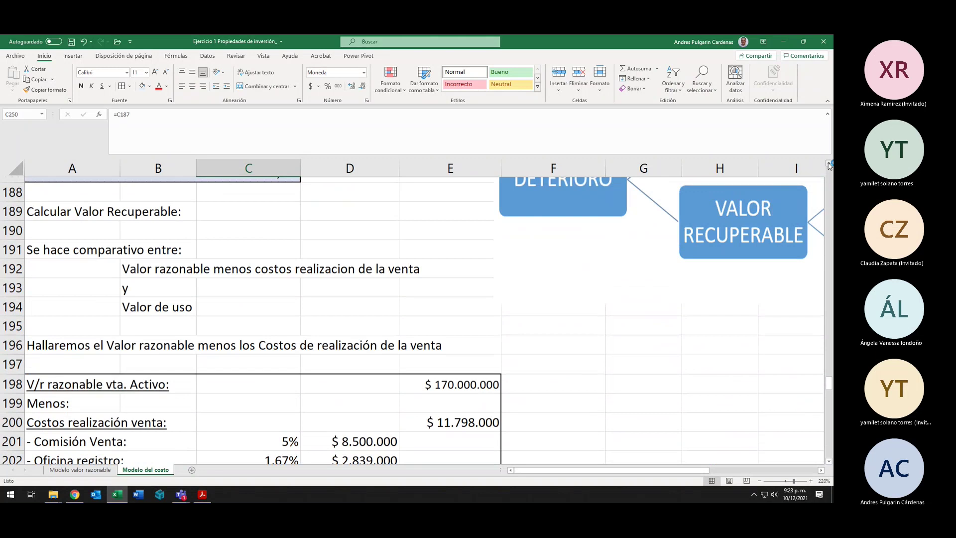
pyautogui.scroll(1, 830, 167)
pyautogui.click(141, 204)
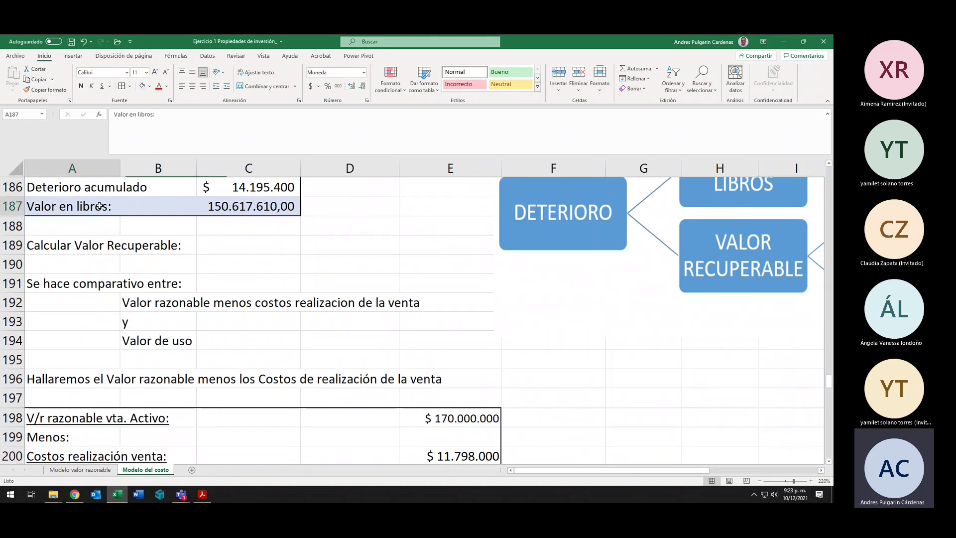
pyautogui.click(260, 206)
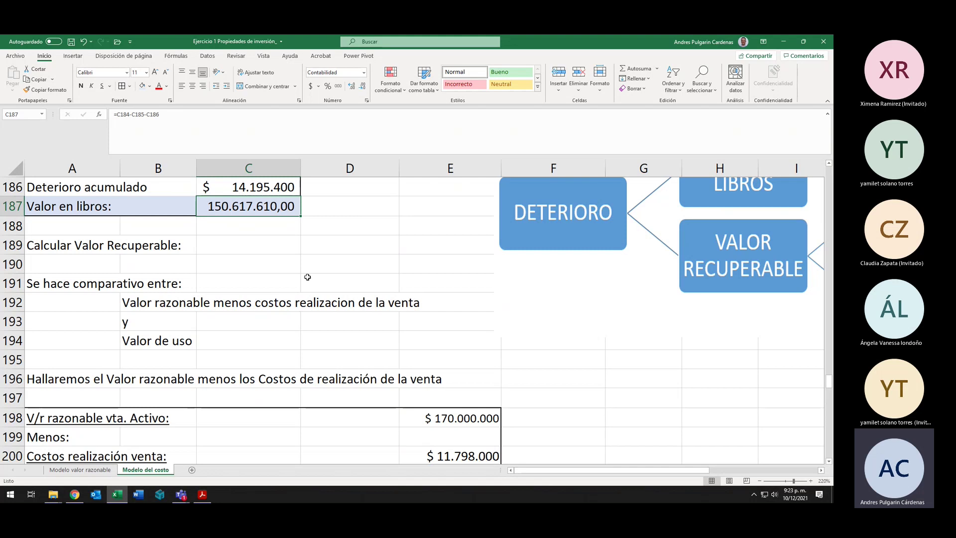
# Step: Go back to the year 2 impairment check and inspect the book value in C250
pyautogui.click(830, 463)
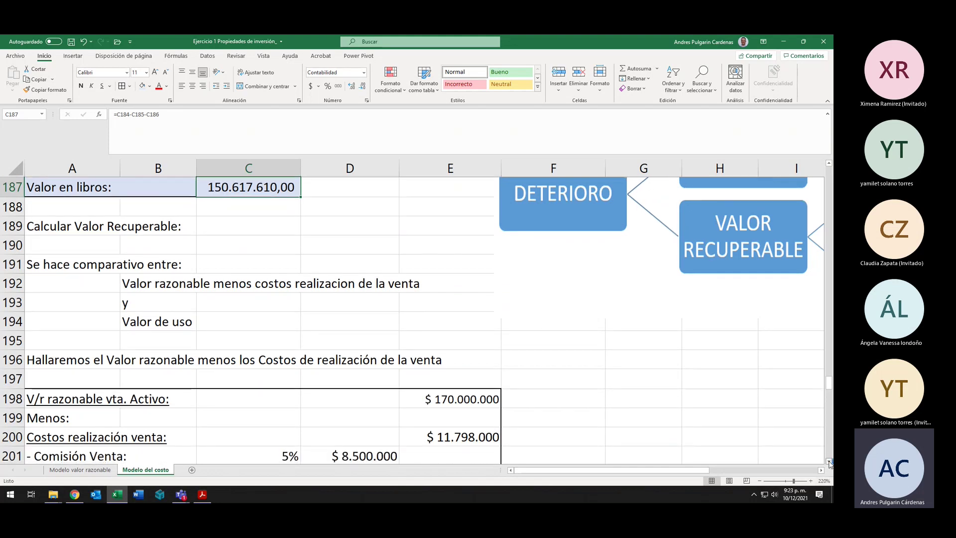
pyautogui.moveTo(829, 464); pyautogui.dragTo(830, 462)
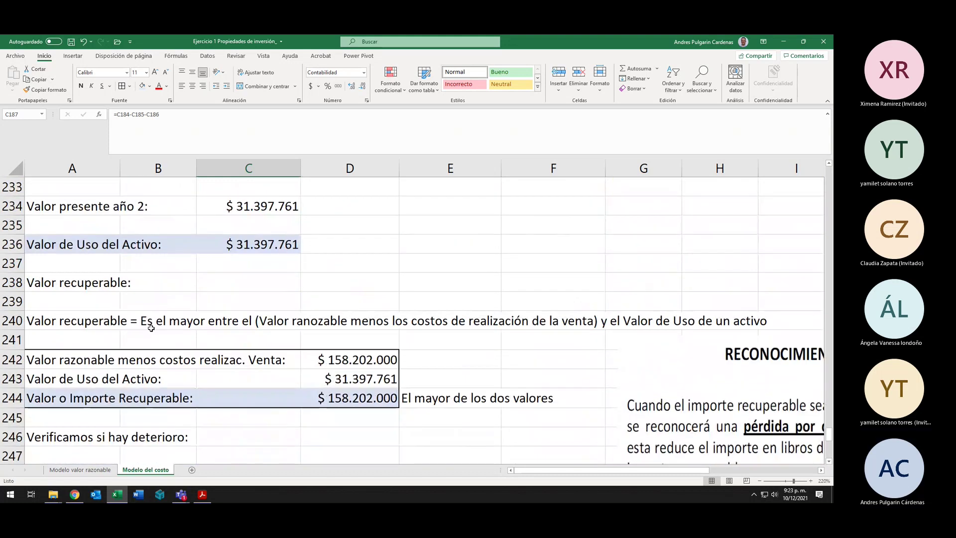
pyautogui.scroll(-3, 239, 365)
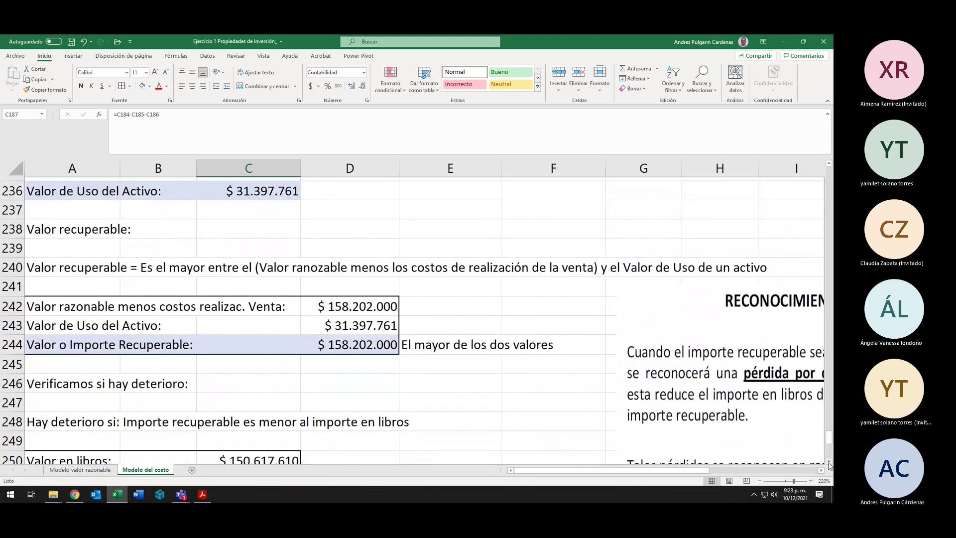
pyautogui.click(239, 363)
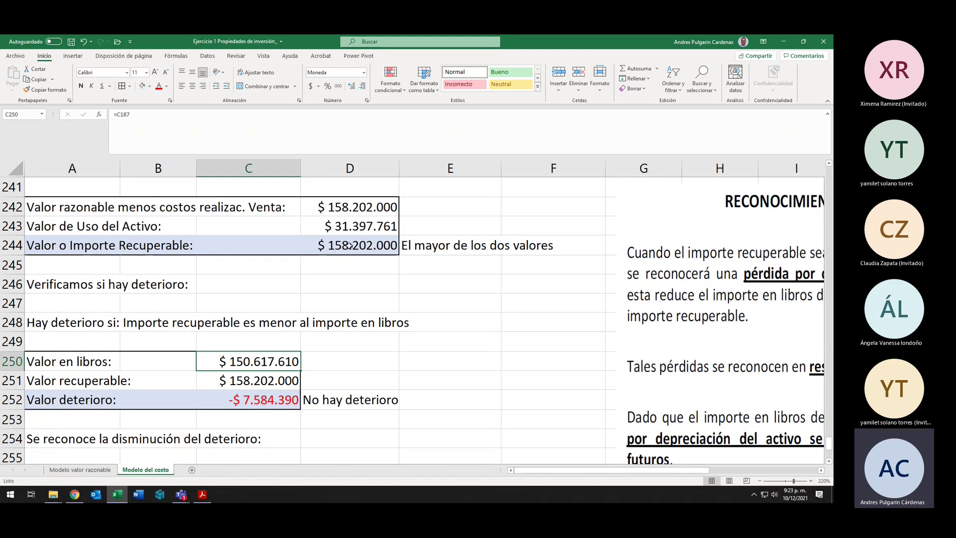
# Step: Check the recoverable amount in C251, the impairment formula in C252 and the conclusion in D252
pyautogui.click(251, 377)
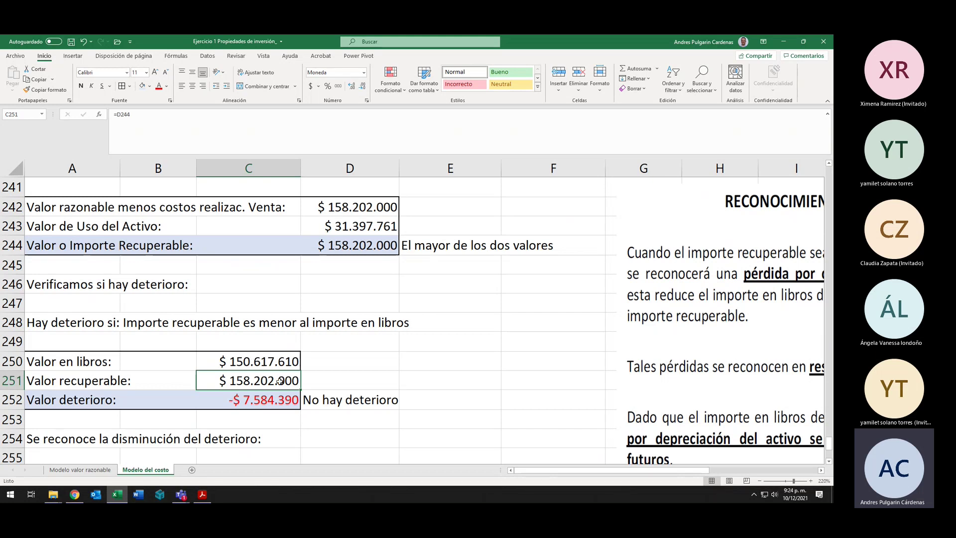
pyautogui.click(351, 401)
pyautogui.click(259, 381)
pyautogui.click(263, 395)
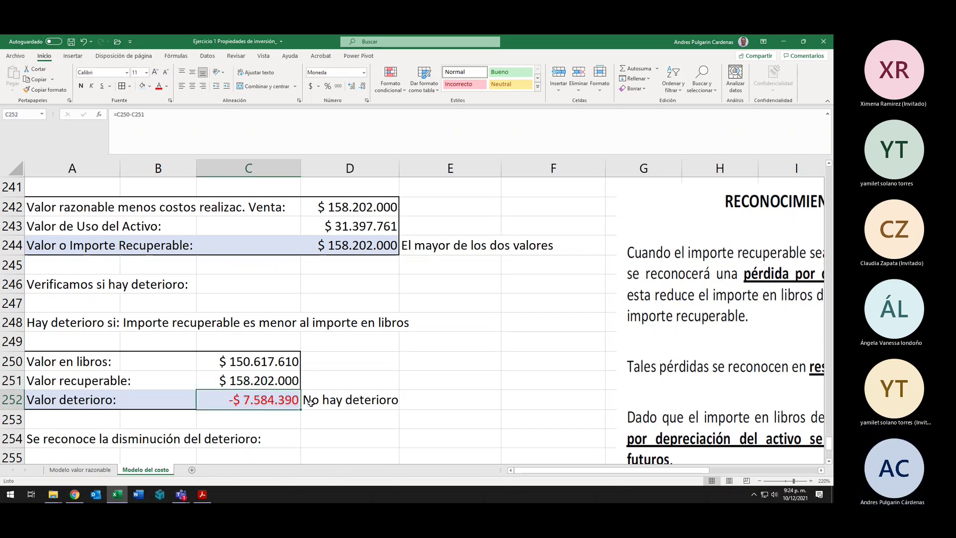
pyautogui.click(370, 406)
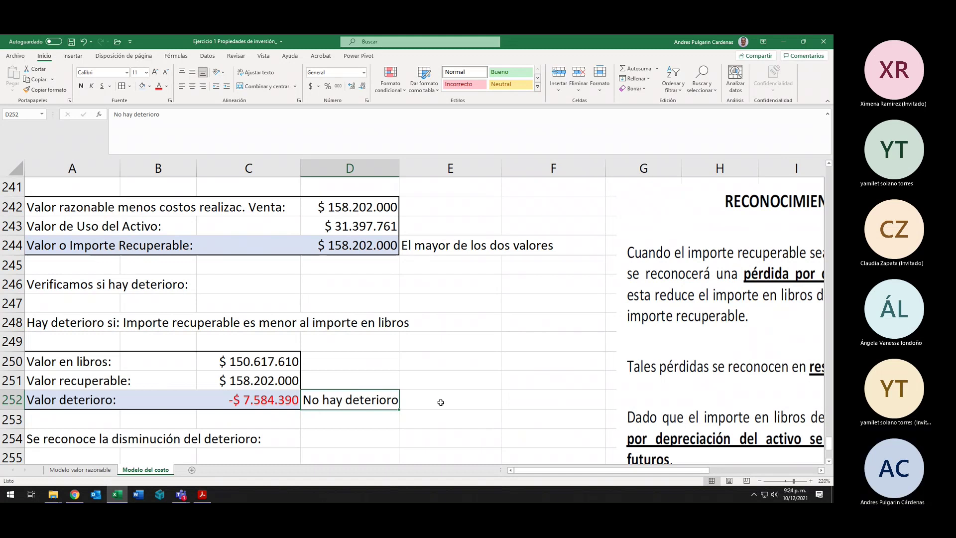
# Step: Review the book value calculation in rows 184 to 187 again and return to the impairment check
pyautogui.scroll(8, 441, 403)
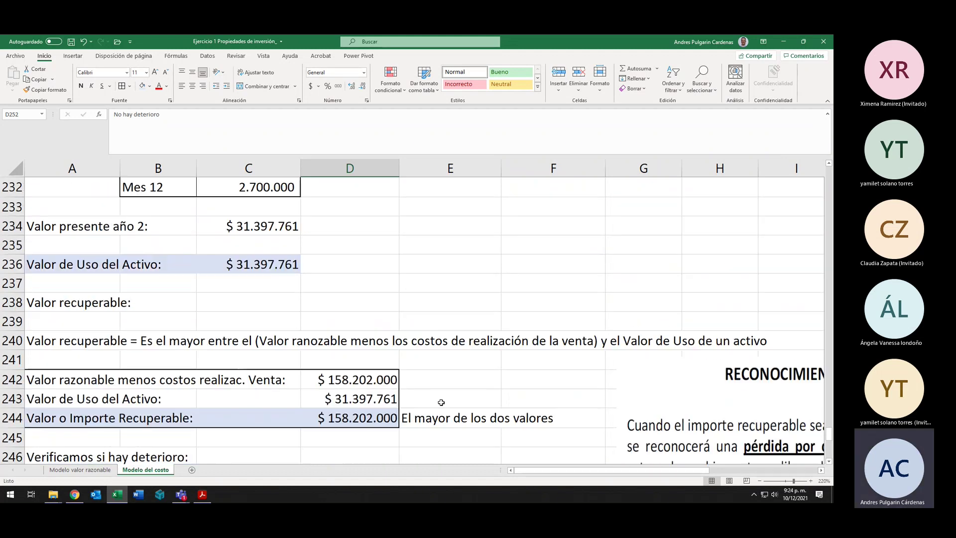
pyautogui.scroll(12, 441, 403)
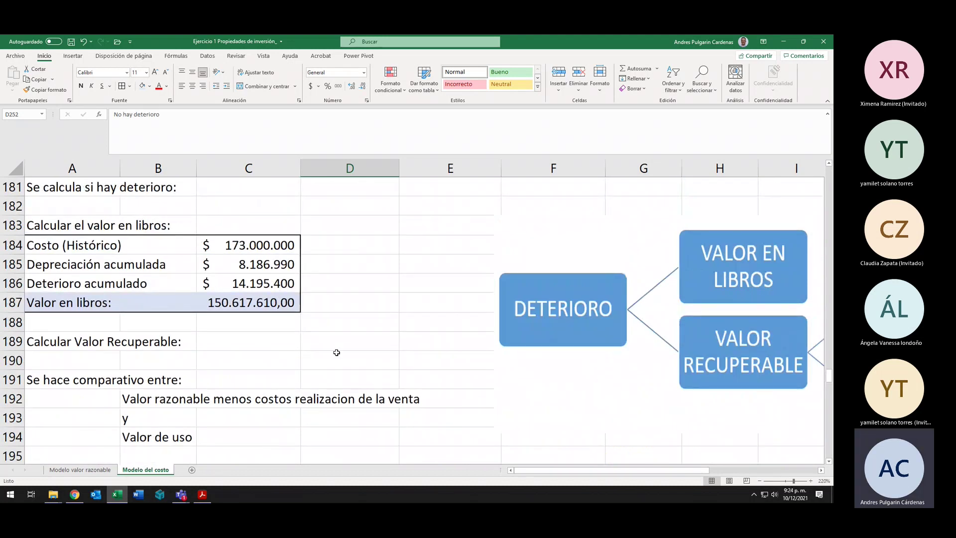
pyautogui.scroll(-11, 337, 352)
pyautogui.scroll(-7, 337, 353)
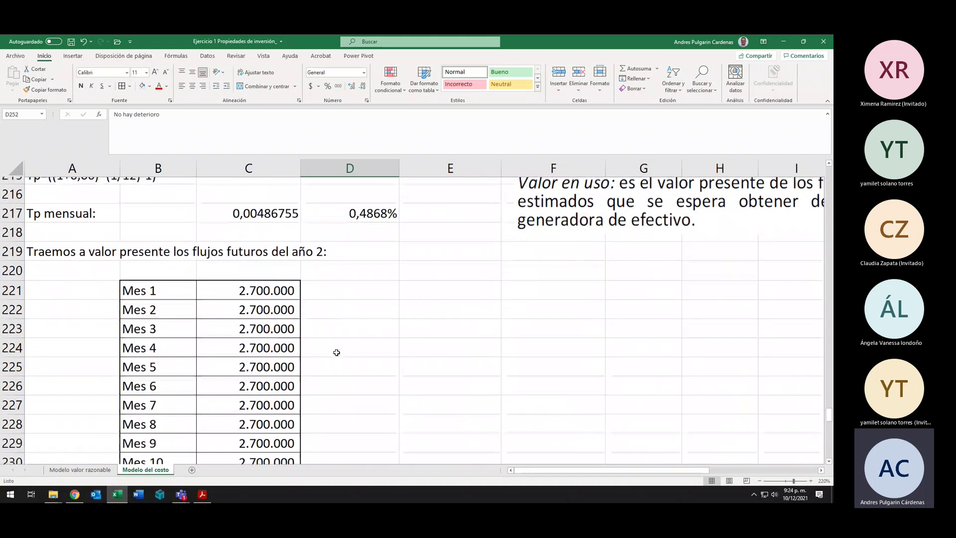
pyautogui.scroll(-3, 337, 354)
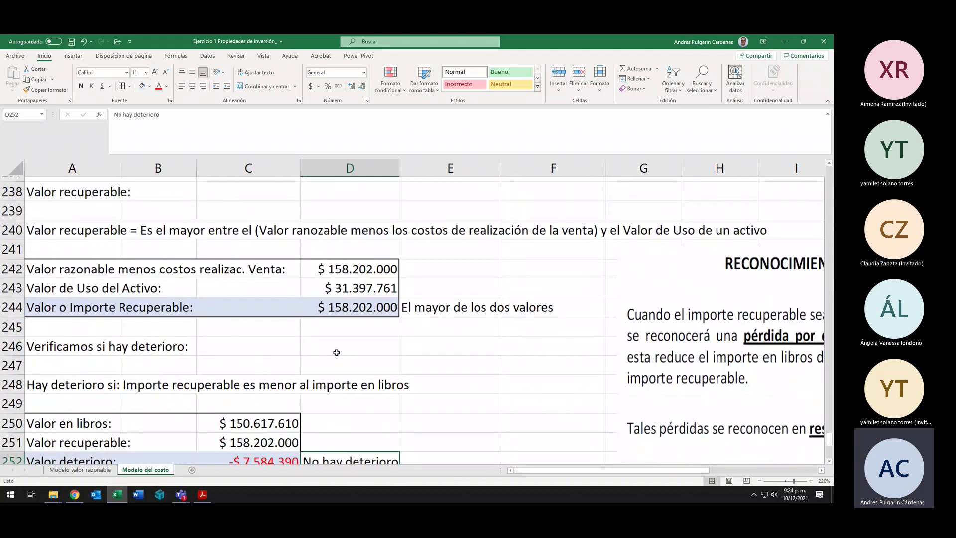
# Step: Examine the Valor deterioro row, including the amount in C252 and the note in D252
pyautogui.moveTo(88, 399); pyautogui.dragTo(279, 399)
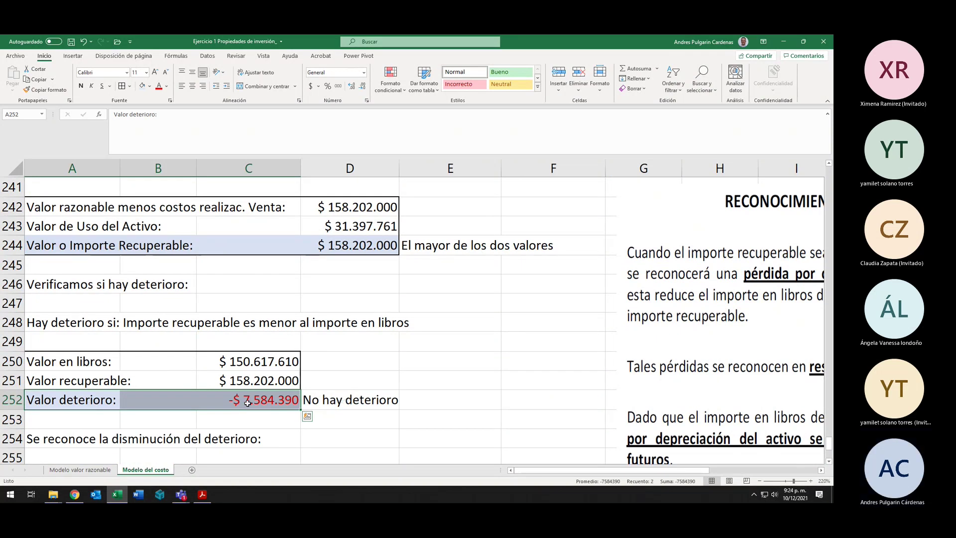
pyautogui.click(440, 400)
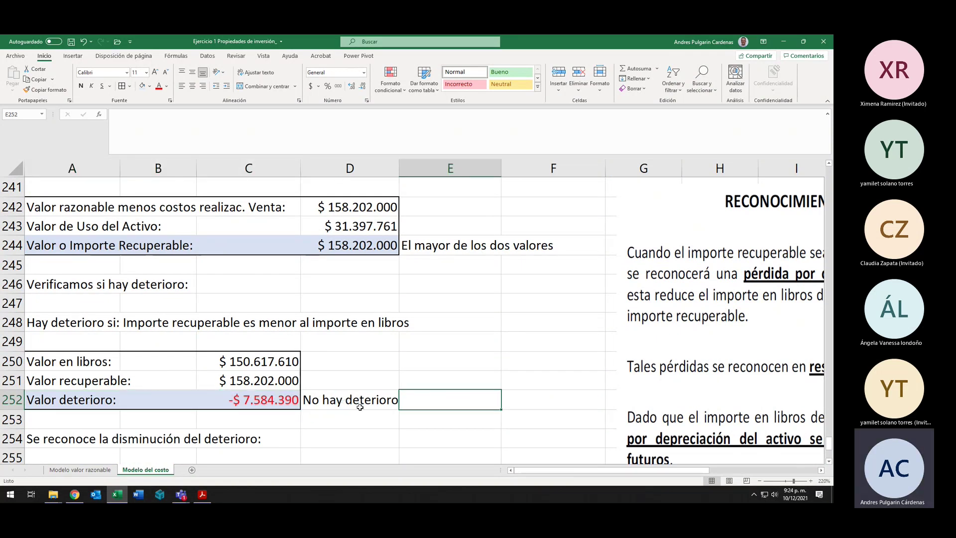
pyautogui.click(275, 404)
pyautogui.click(358, 402)
pyautogui.click(414, 403)
# Step: Enter an example recoverable amount of 141000000 in D251 and clear it again
pyautogui.scroll(-2, 830, 465)
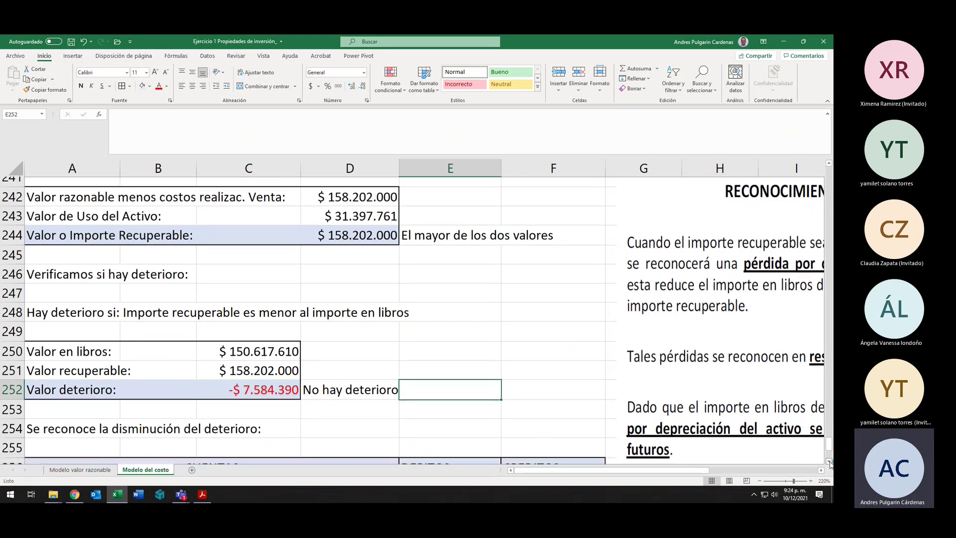
pyautogui.click(830, 464)
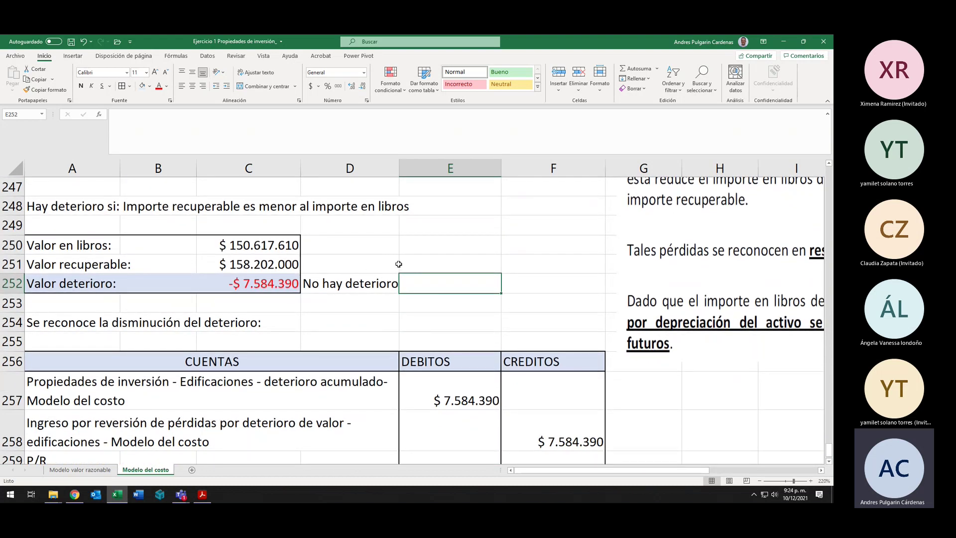
pyautogui.click(370, 263)
pyautogui.write('14')
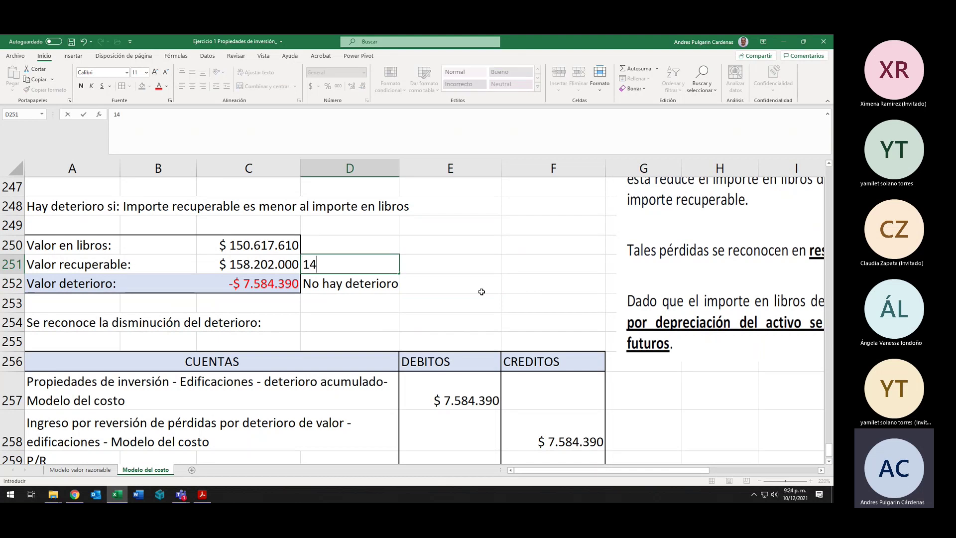
pyautogui.write('1000000')
pyautogui.hotkey('ctrl', 'Return')
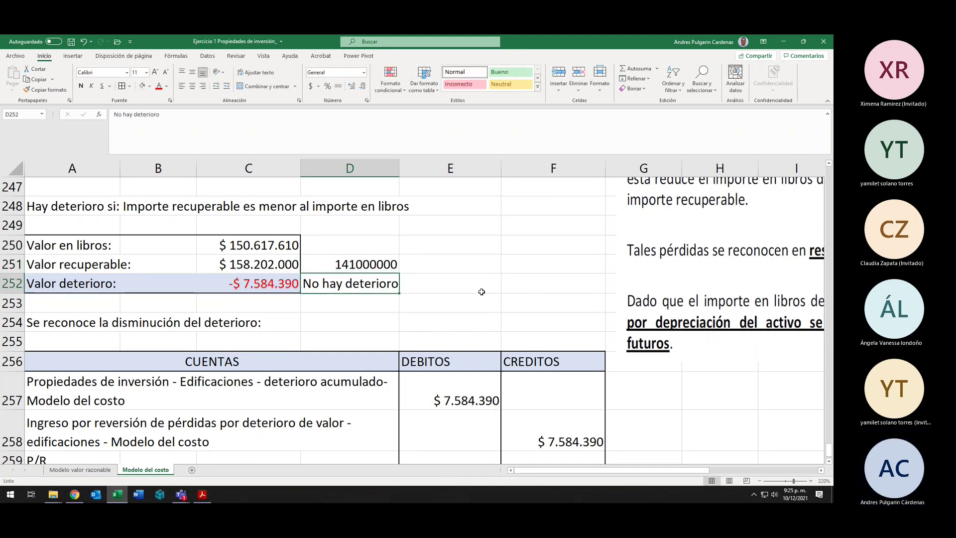
pyautogui.press('Delete')
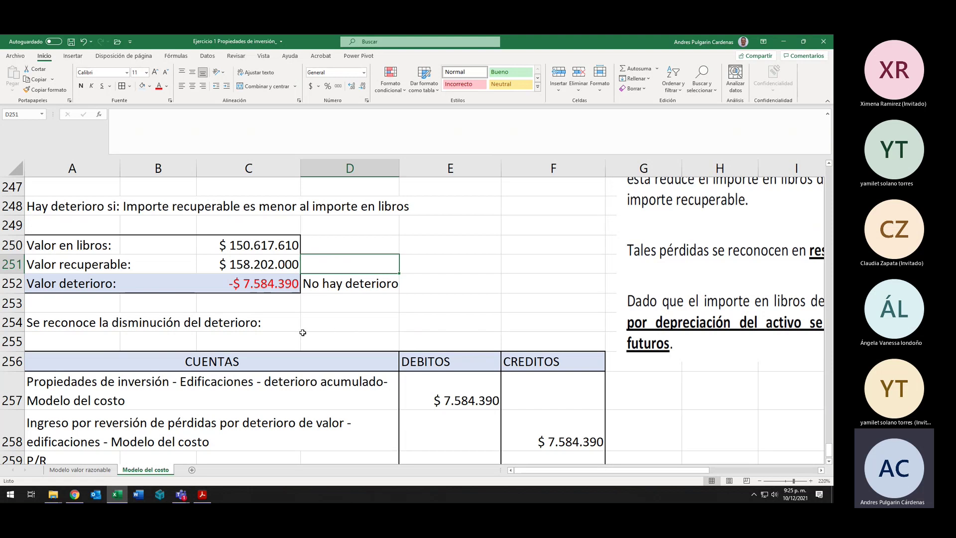
# Step: Examine the impairment reversal entry, checking the debit in E257, the income account in A258 and the credit in F258
pyautogui.scroll(-1, 303, 333)
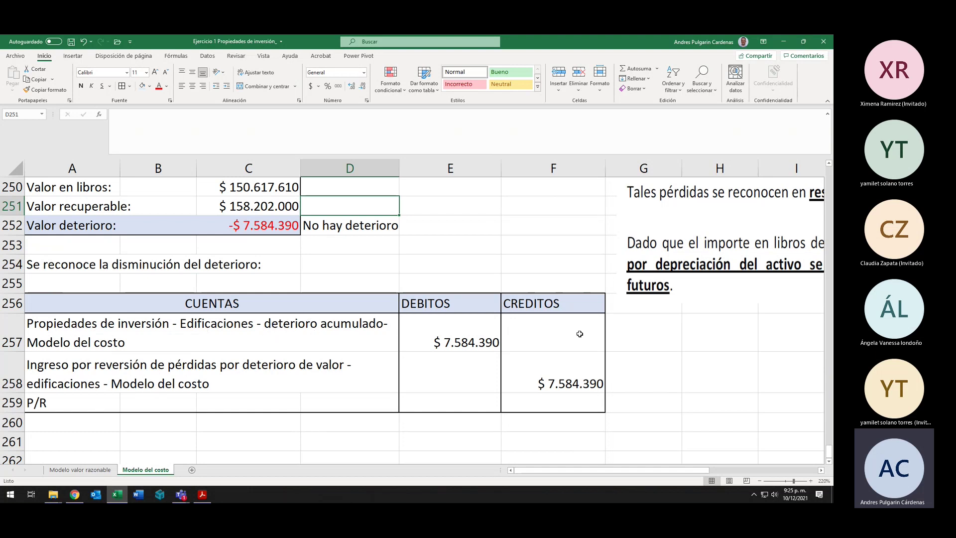
pyautogui.click(444, 324)
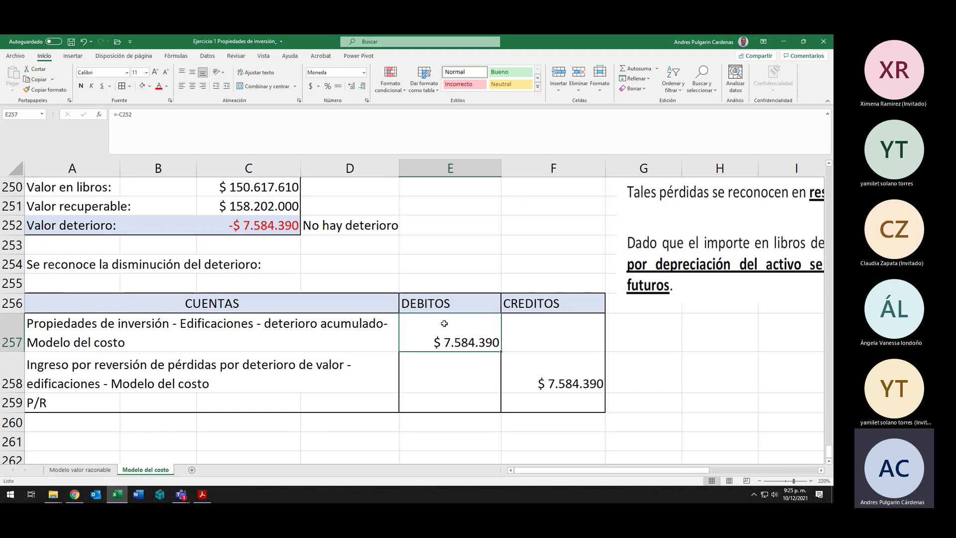
pyautogui.click(185, 366)
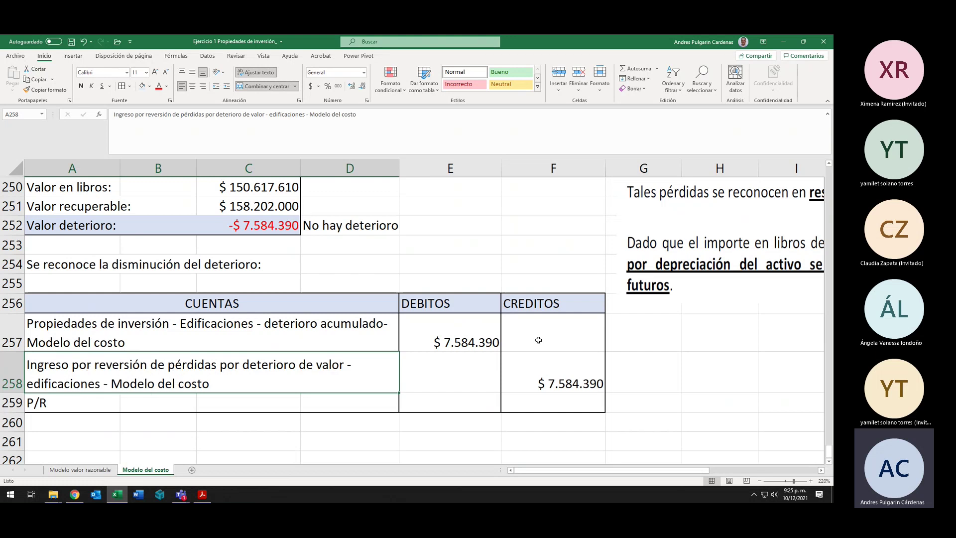
pyautogui.click(557, 364)
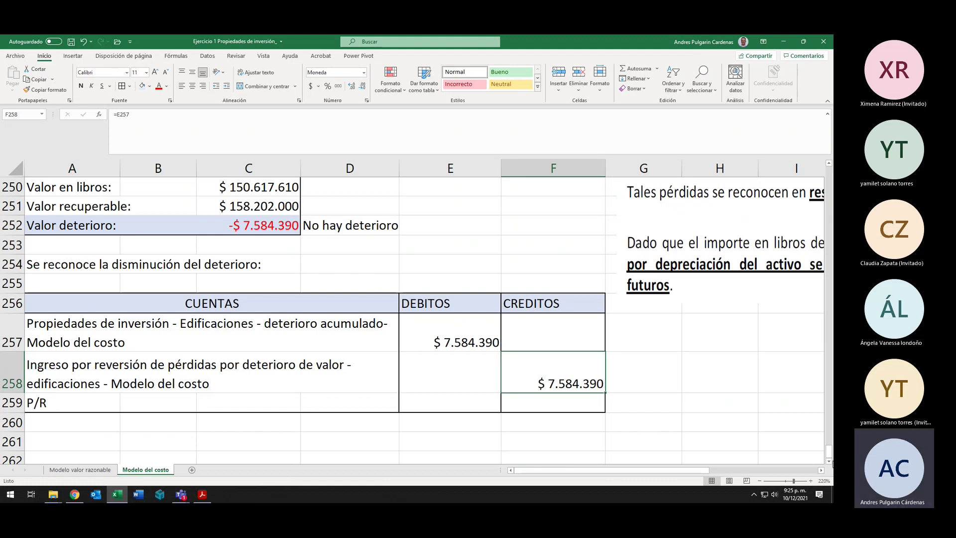
pyautogui.scroll(-1, 830, 464)
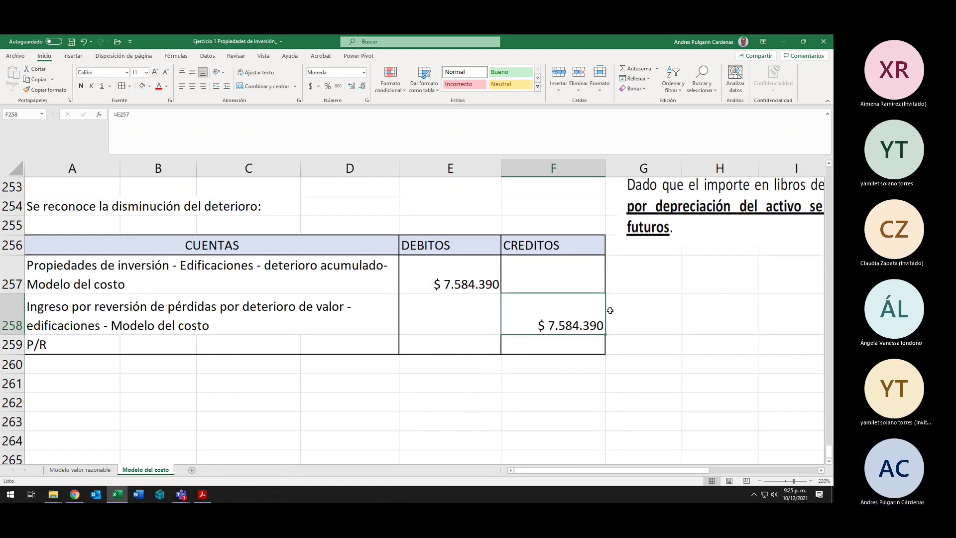
# Step: Enter the note "supongamos que no teniamos deterioros anteriores" in E251 beside the recoverable value
pyautogui.scroll(2, 560, 292)
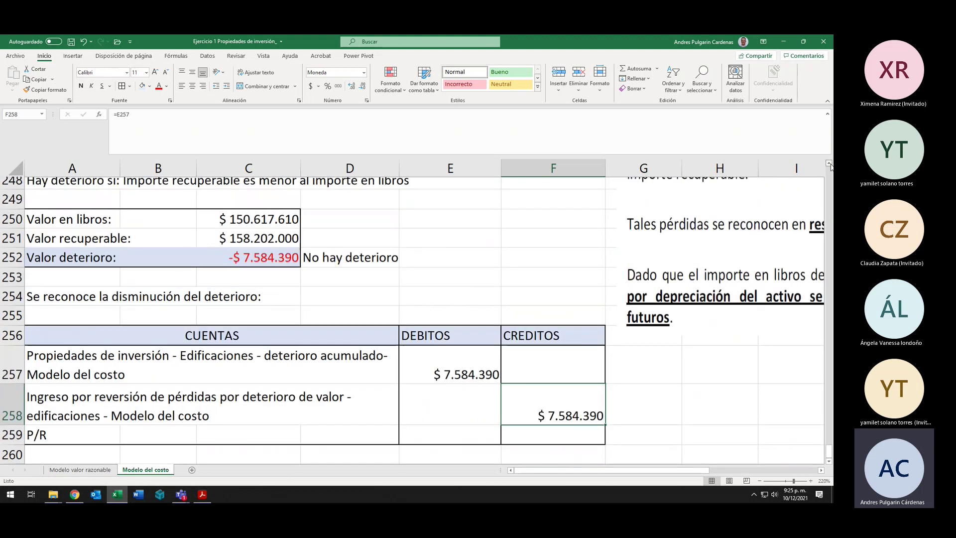
pyautogui.click(444, 266)
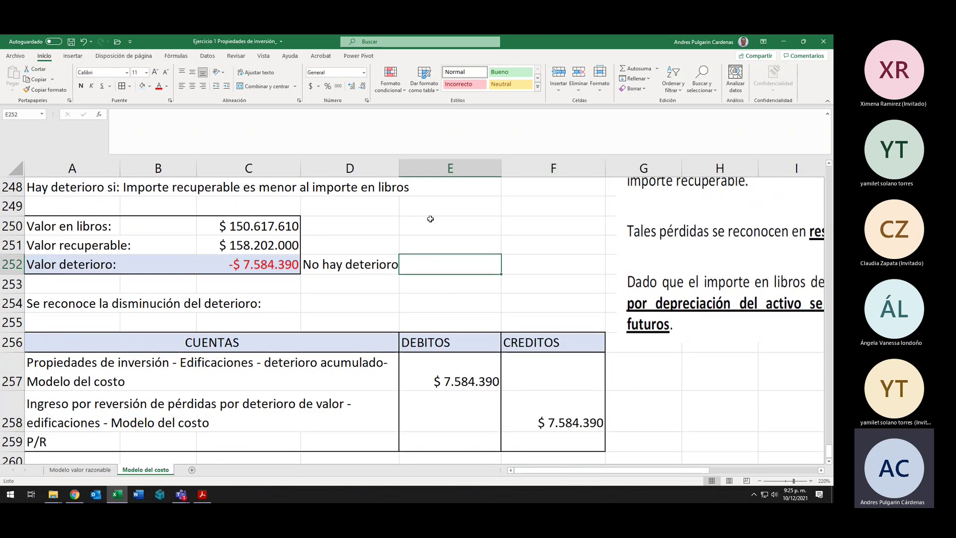
pyautogui.click(438, 241)
pyautogui.write('sup')
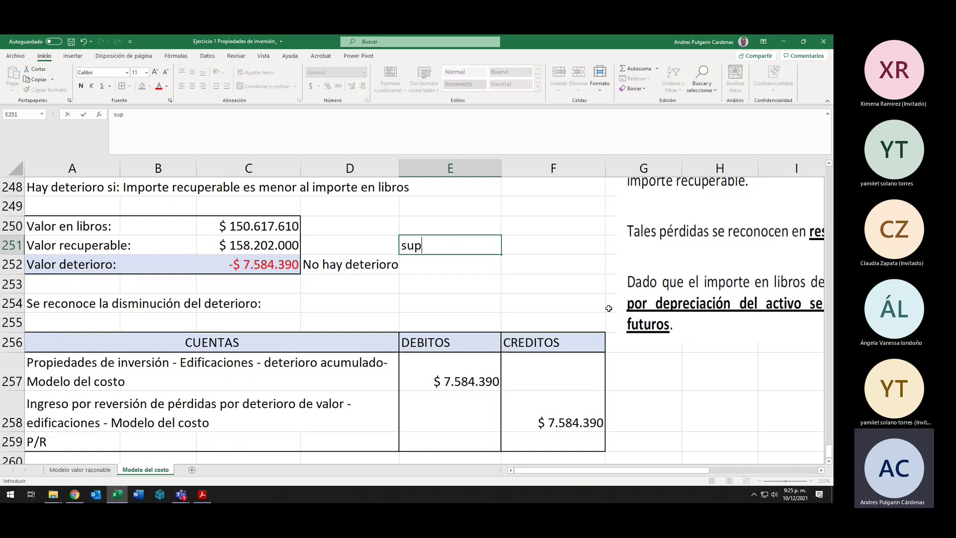
pyautogui.write('ongamos que')
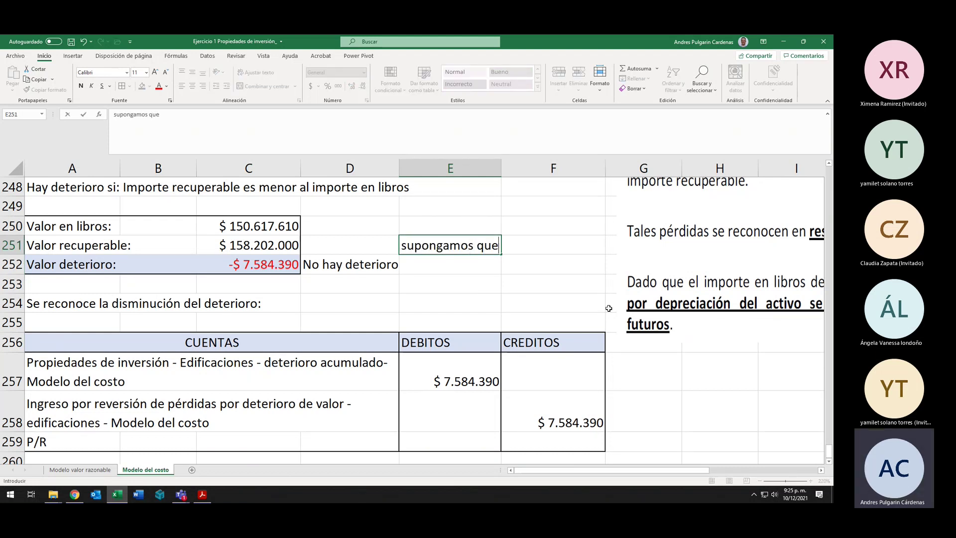
pyautogui.write(' no teniam')
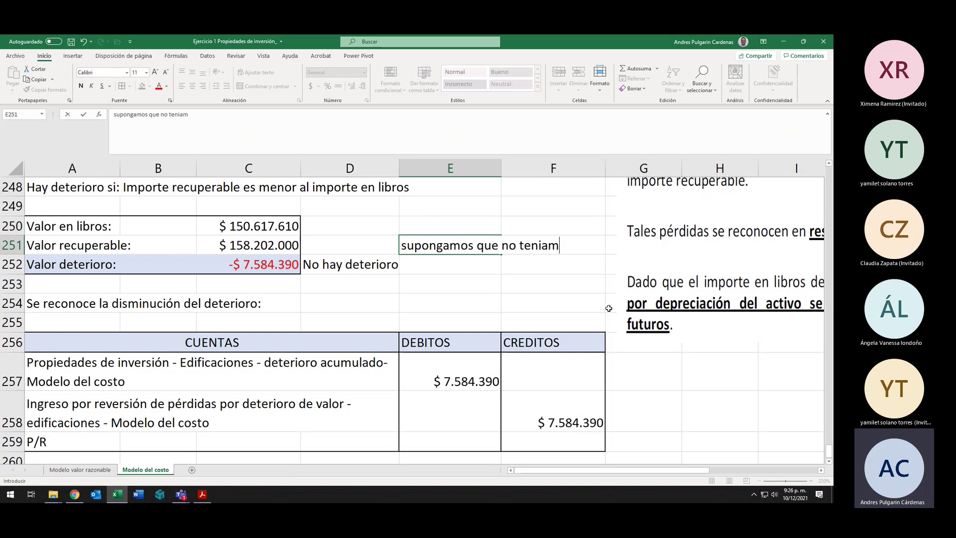
pyautogui.write('os deterioros anteriores')
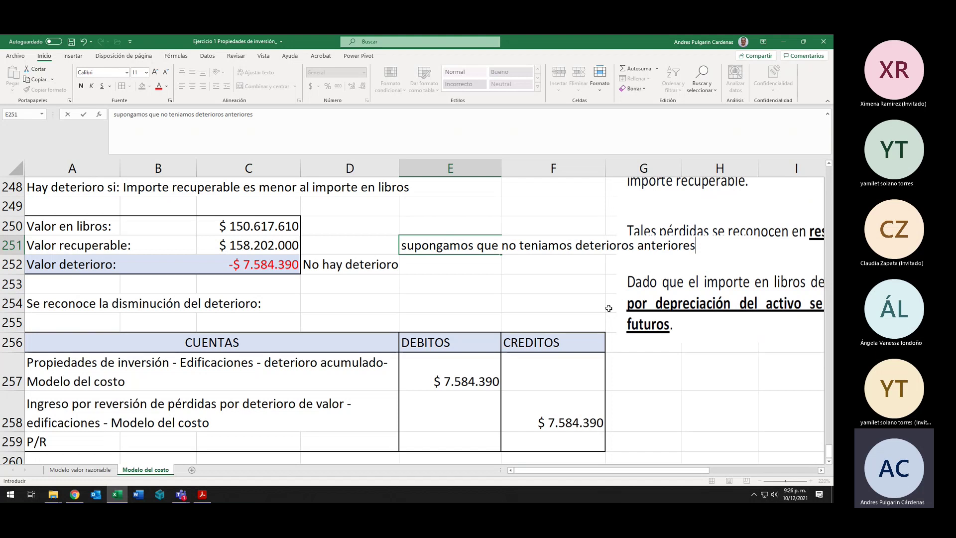
# Step: Erase the whole note from E251, leaving the cell empty and selected
pyautogui.press('BackSpace')
pyautogui.press('BackSpace')
pyautogui.press('BackSpace')
pyautogui.press('BackSpace')
pyautogui.press('BackSpace')
pyautogui.press('BackSpace')
pyautogui.press('BackSpace')
pyautogui.press('BackSpace')
pyautogui.press('BackSpace')
pyautogui.press('BackSpace')
pyautogui.press('BackSpace')
pyautogui.press('BackSpace')
pyautogui.press('BackSpace')
pyautogui.press('BackSpace')
pyautogui.press('BackSpace')
pyautogui.press('BackSpace')
pyautogui.press('BackSpace')
pyautogui.press('BackSpace')
pyautogui.press('BackSpace')
pyautogui.press('BackSpace')
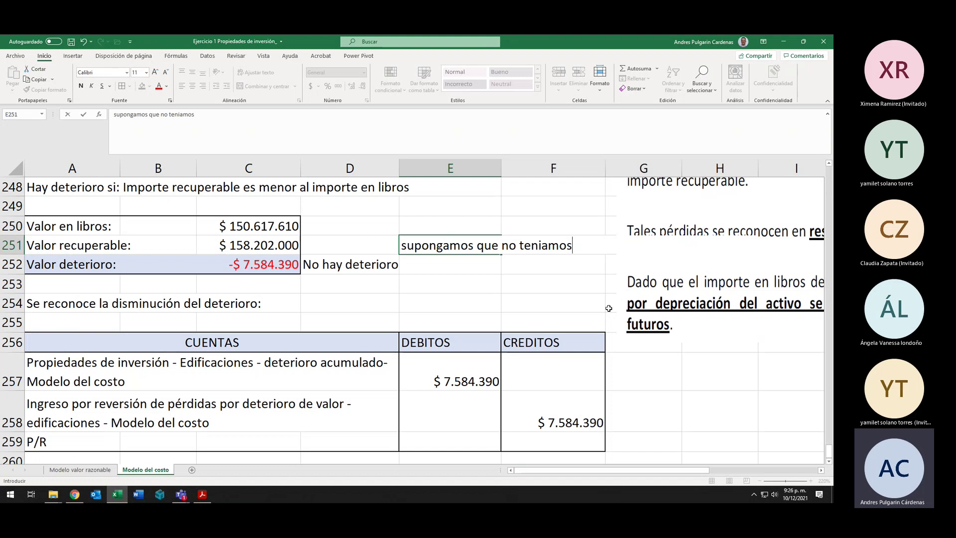
pyautogui.press('BackSpace')
pyautogui.press('BackSpace')
pyautogui.press('BackSpace')
pyautogui.press('BackSpace')
pyautogui.press('BackSpace')
pyautogui.press('BackSpace')
pyautogui.press('BackSpace')
pyautogui.press('BackSpace')
pyautogui.press('BackSpace')
pyautogui.press('BackSpace')
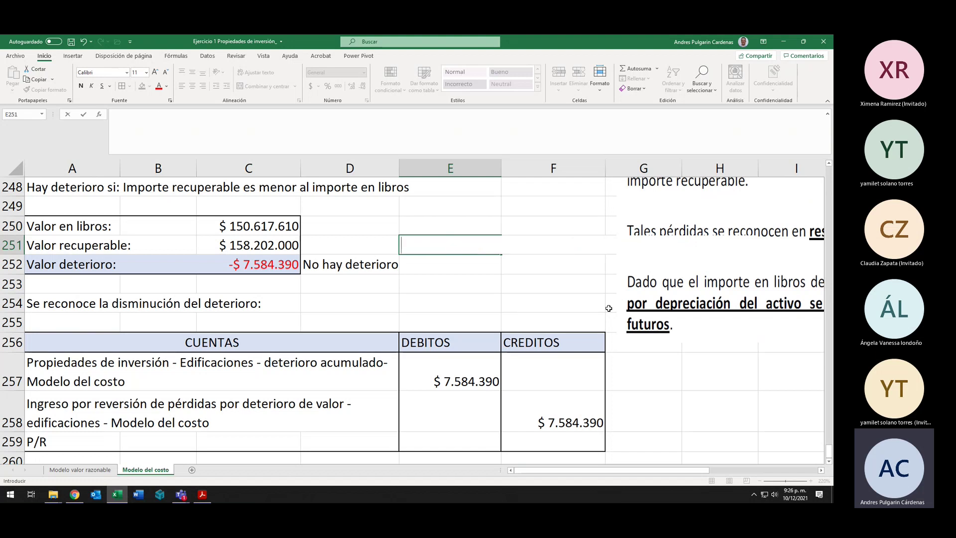
pyautogui.press('Return')
pyautogui.click(440, 250)
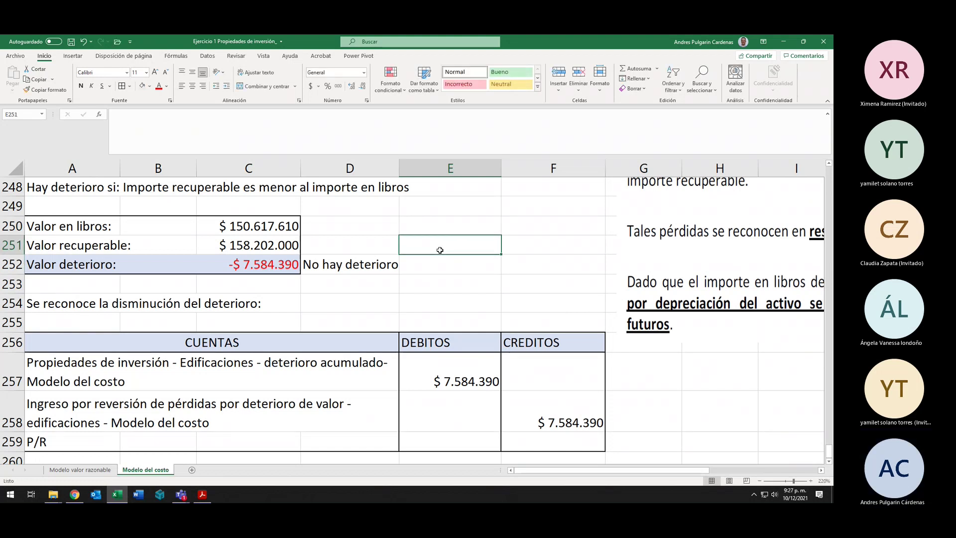
# Step: Switch to the Teams meeting window, close its participants list and return to the workbook's impairment check
pyautogui.click(181, 495)
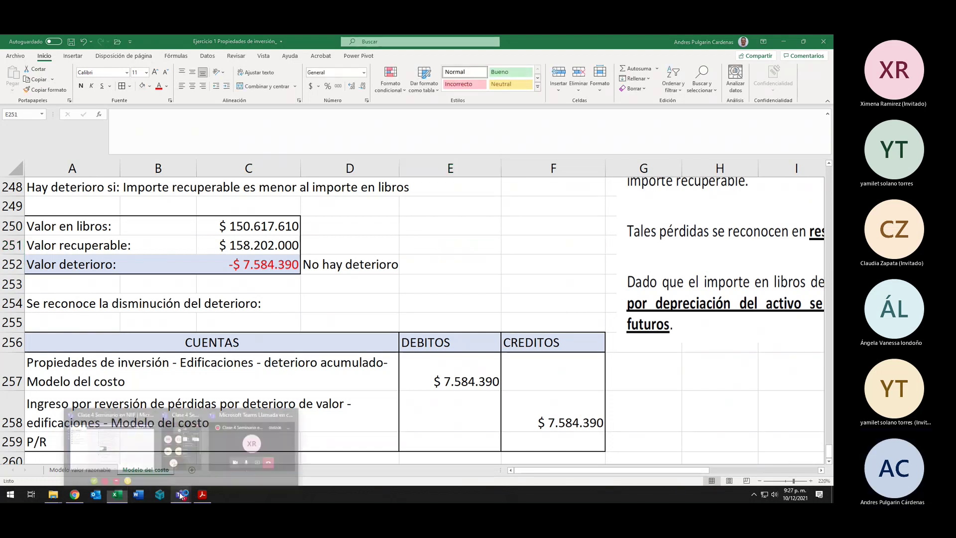
pyautogui.click(214, 419)
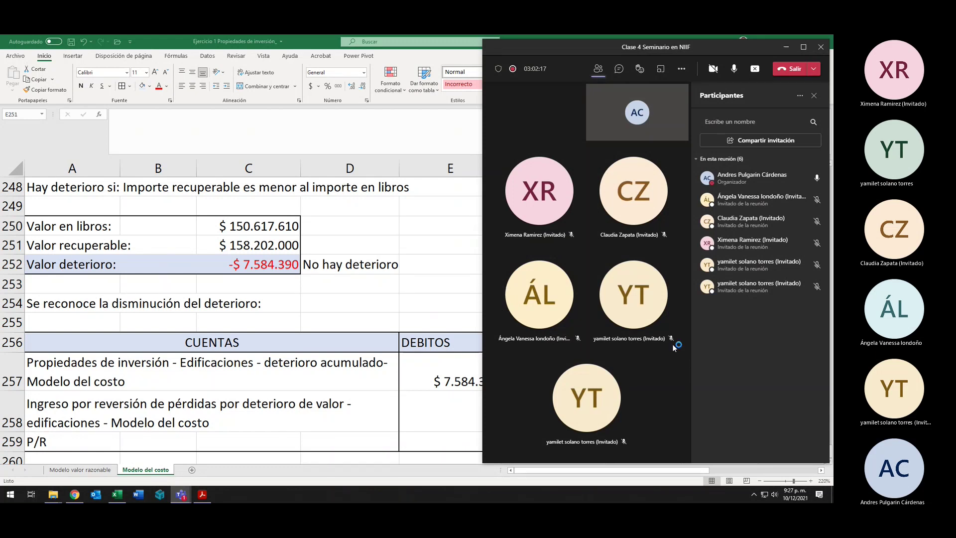
pyautogui.click(814, 95)
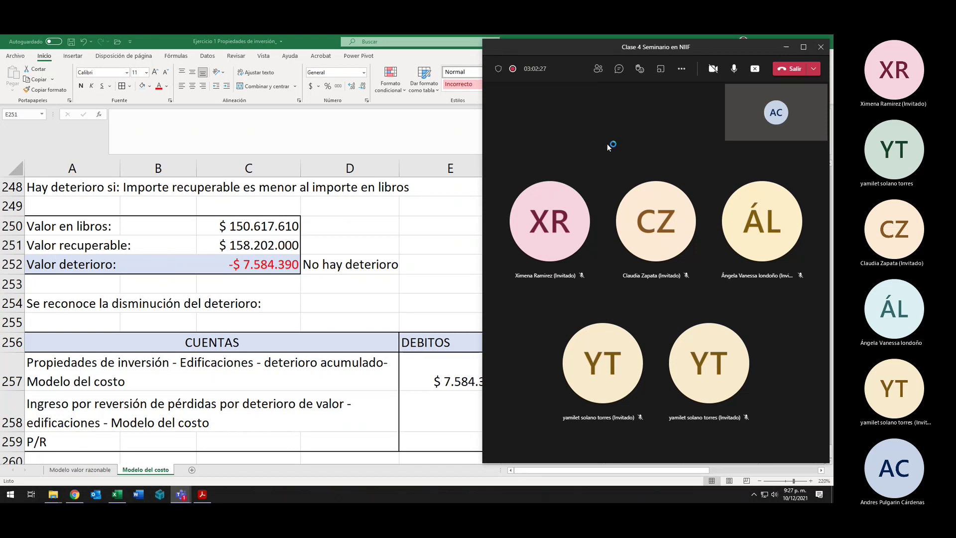
pyautogui.click(416, 252)
pyautogui.click(568, 292)
pyautogui.click(562, 262)
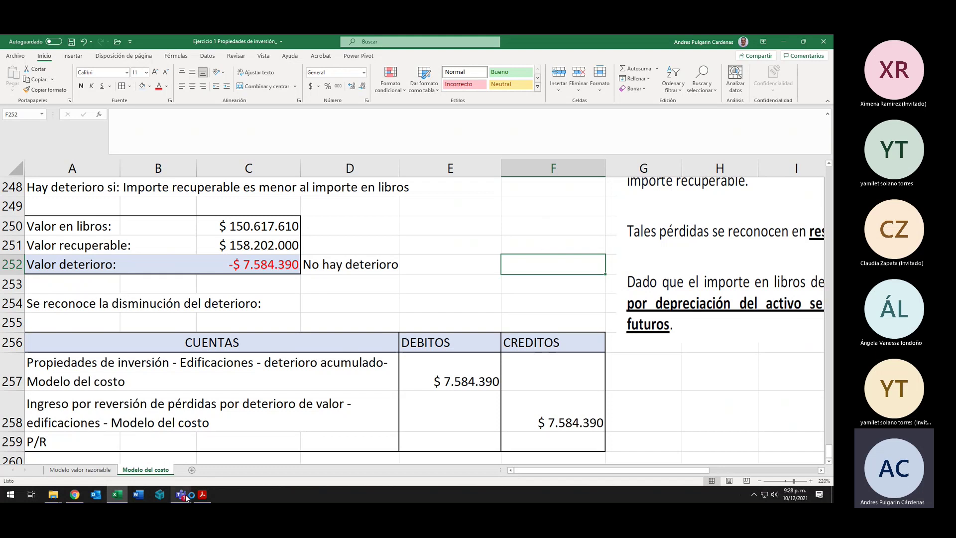
# Step: Check the Teams meeting window for the participants and return to the Excel workbook
pyautogui.moveTo(187, 498)
pyautogui.click(220, 434)
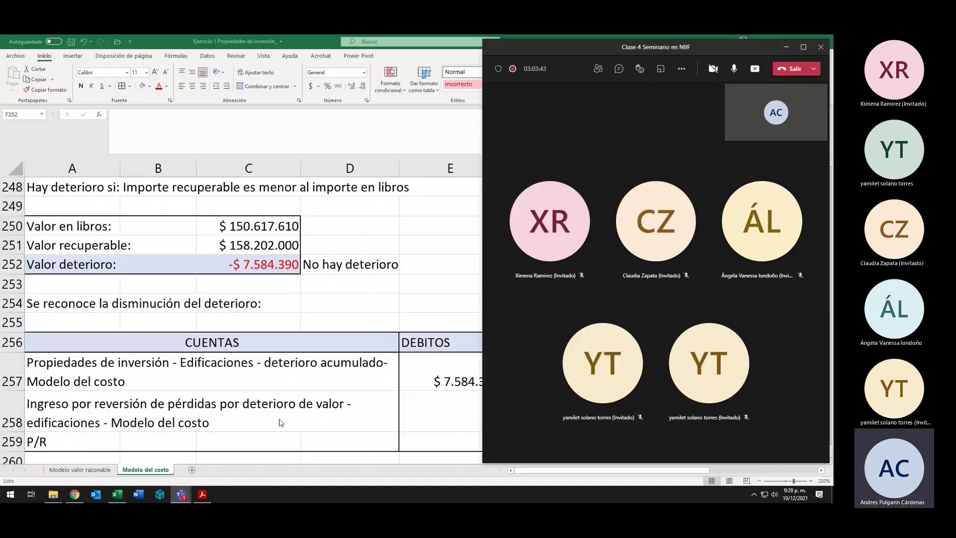
pyautogui.moveTo(751, 106)
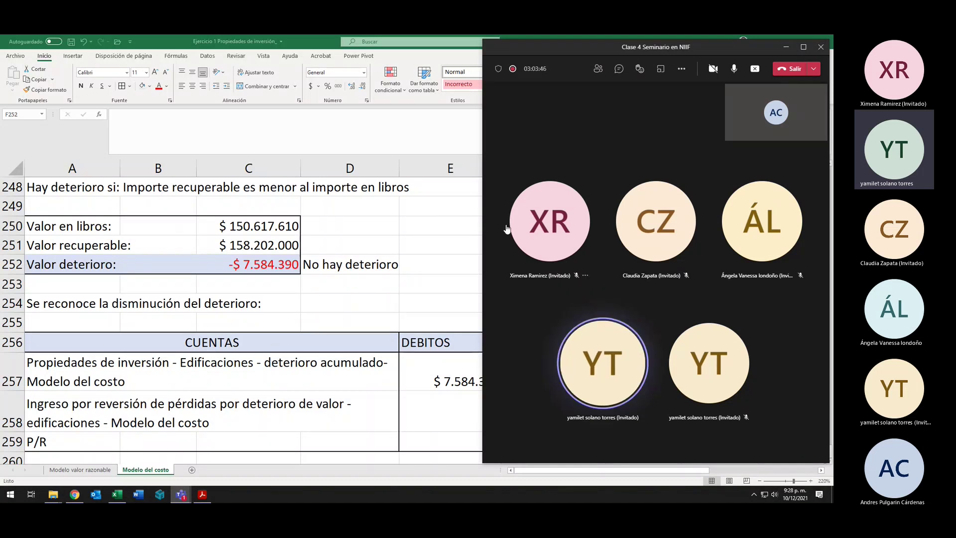
pyautogui.click(117, 494)
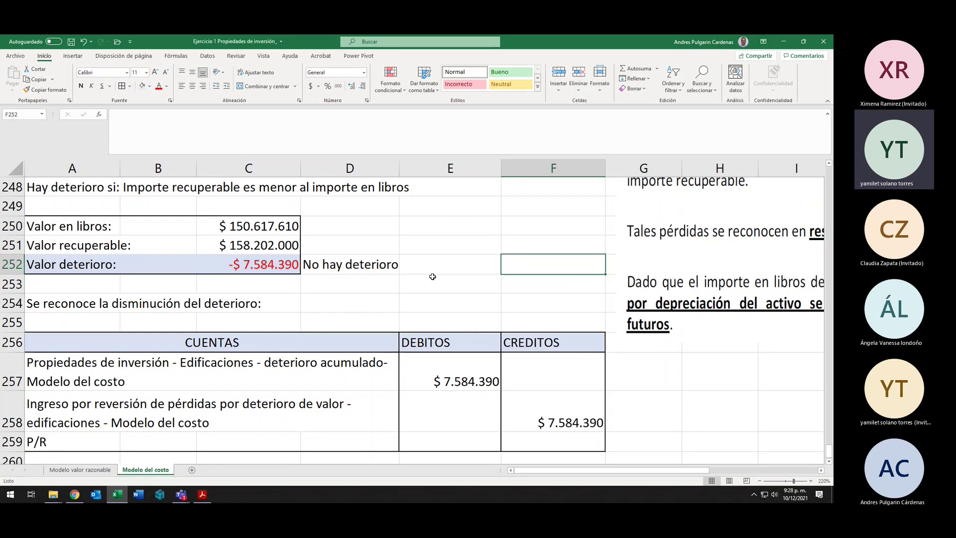
# Step: Examine the recoverable amount comparison between fair value less selling costs and value in use in rows 242 and 243
pyautogui.click(830, 165)
pyautogui.click(829, 164)
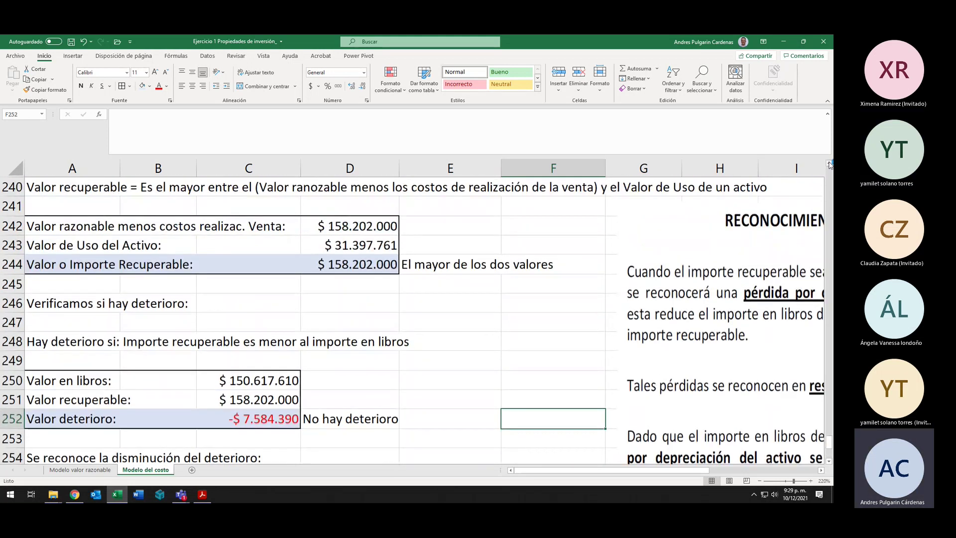
pyautogui.moveTo(362, 230); pyautogui.dragTo(362, 247)
pyautogui.moveTo(69, 228); pyautogui.dragTo(349, 246)
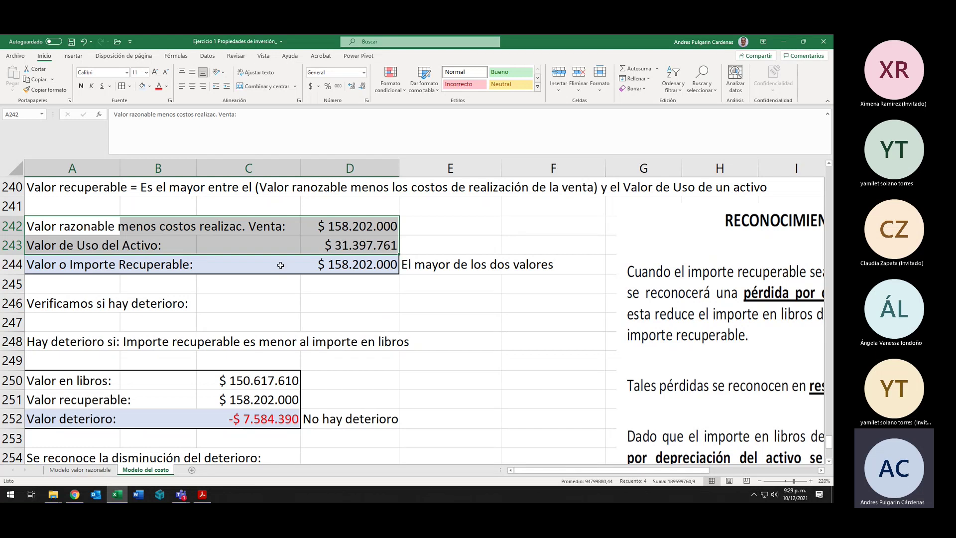
# Step: Enter an example value in use of 170000000 in E243
pyautogui.click(422, 245)
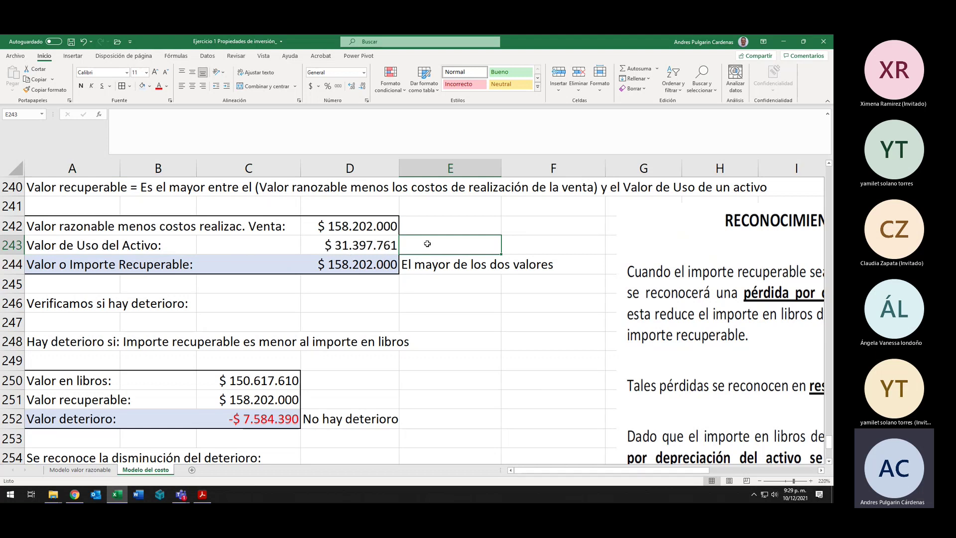
pyautogui.write('170')
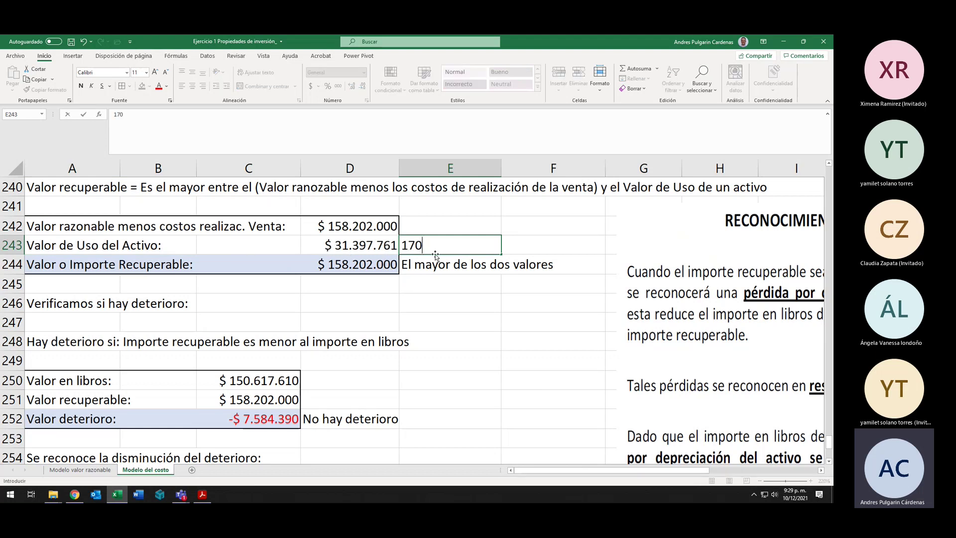
pyautogui.write('000000')
pyautogui.press('Return')
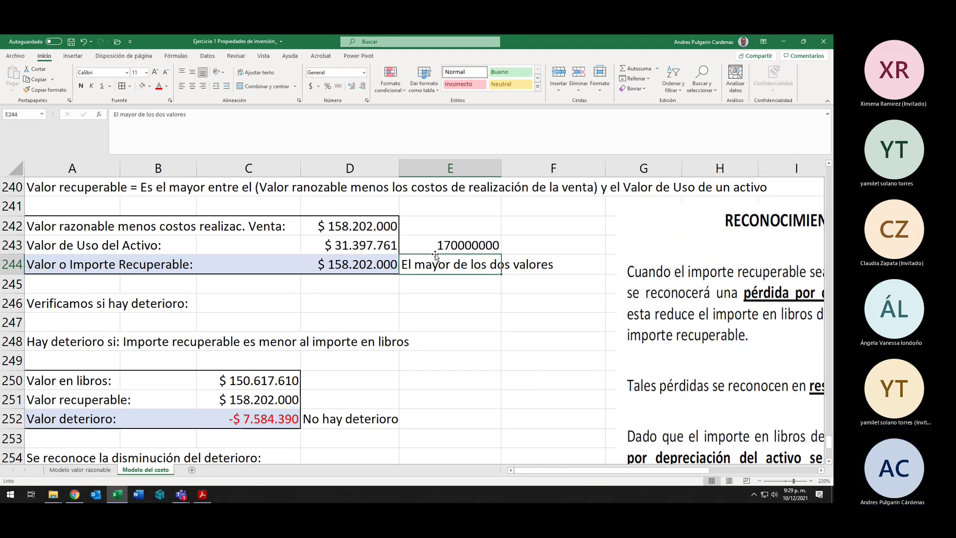
# Step: Compare the example in E243 with the fair value and recoverable amount rows, and clear it
pyautogui.click(436, 254)
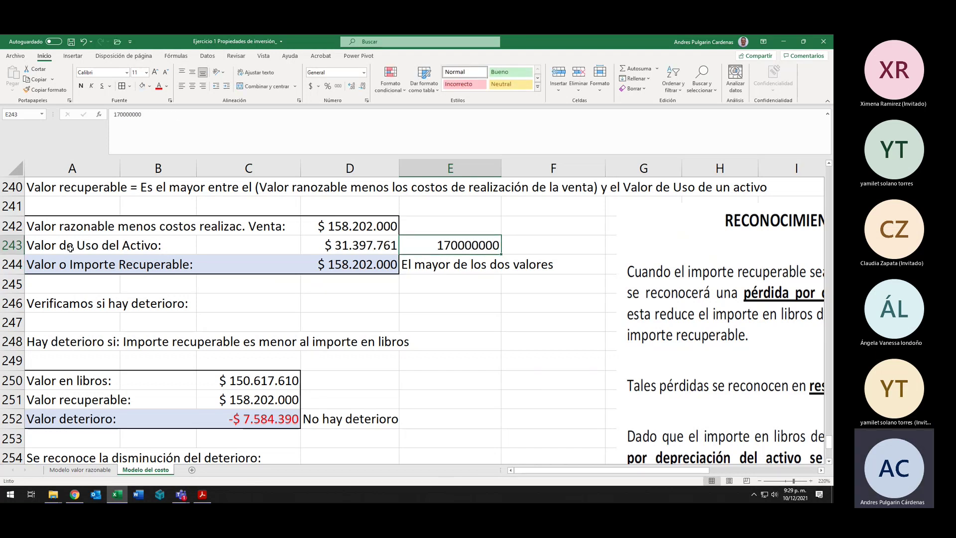
pyautogui.press('Left')
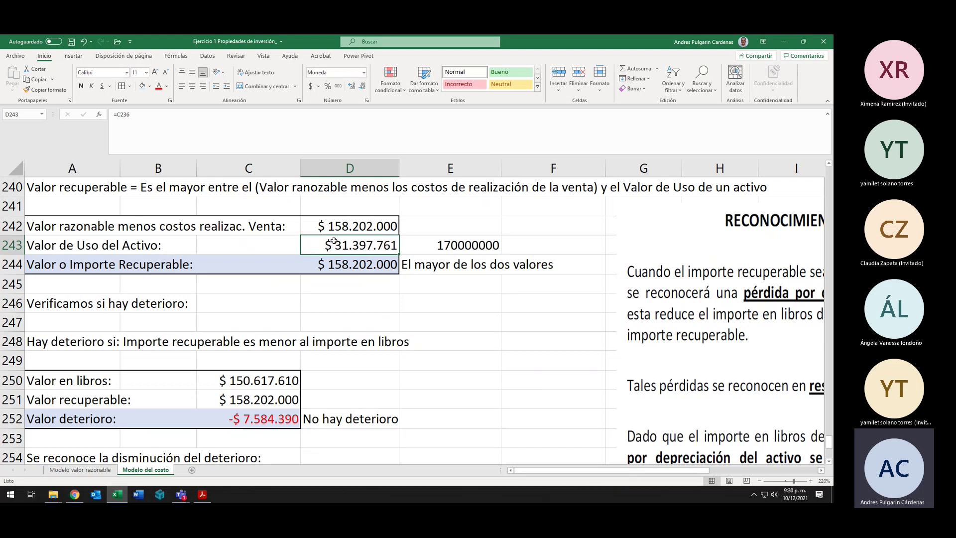
pyautogui.click(96, 269)
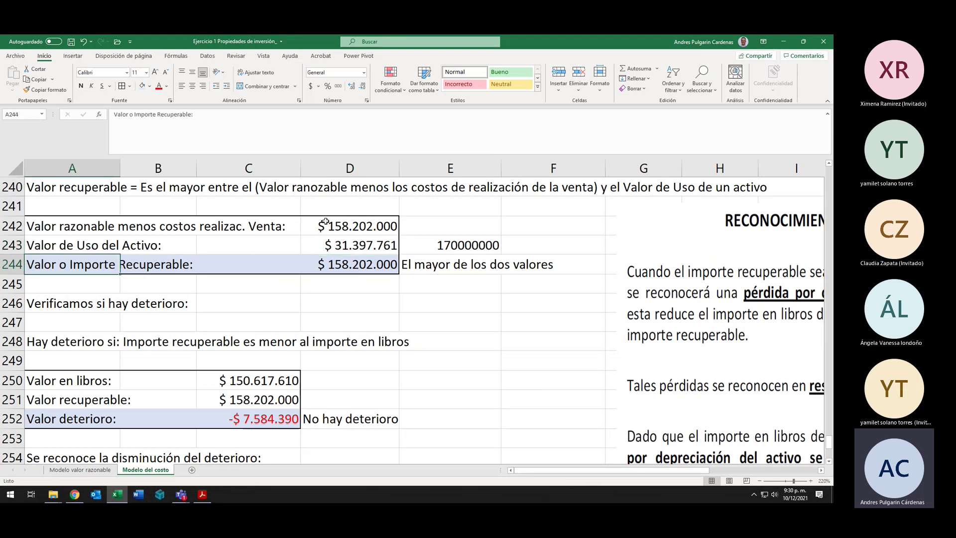
pyautogui.moveTo(50, 227); pyautogui.dragTo(362, 228)
pyautogui.click(417, 244)
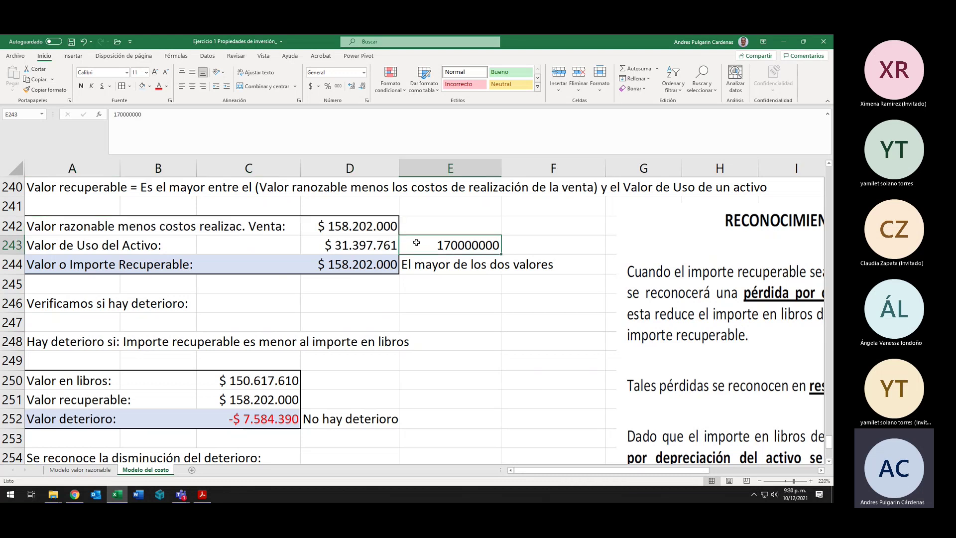
pyautogui.press('Delete')
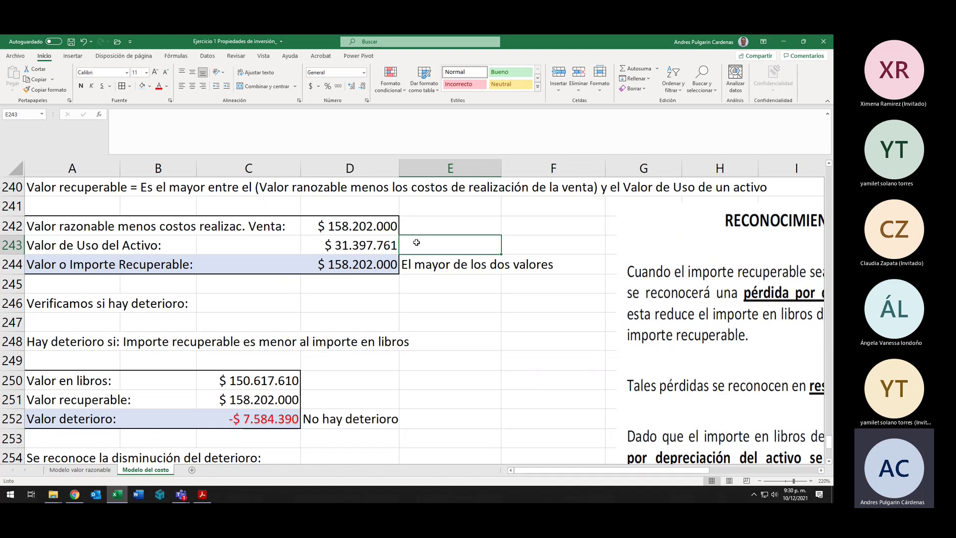
# Step: Review the fair value less selling costs row and the value in use row, moving between their labels and amounts
pyautogui.press('Left')
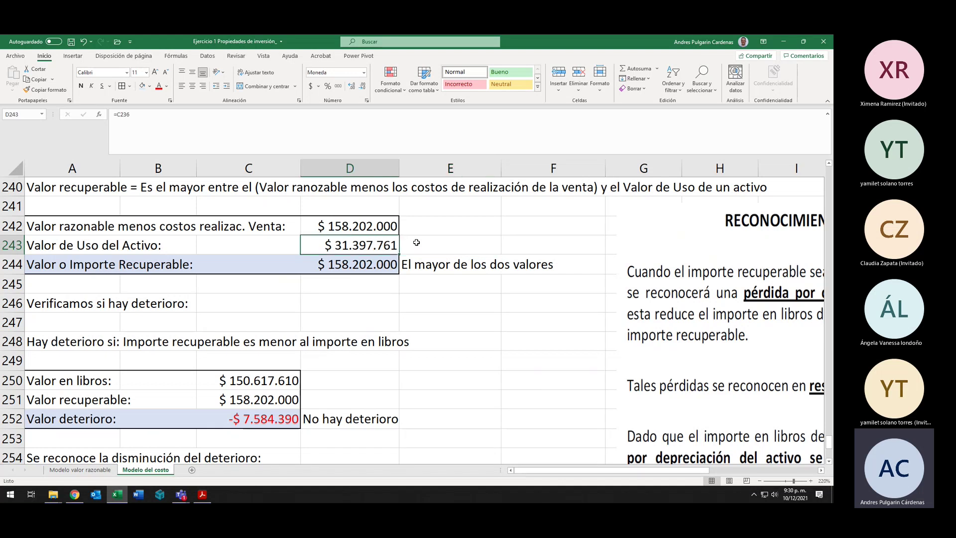
pyautogui.press('Left')
pyautogui.press('Left')
pyautogui.press('Left')
pyautogui.press('Right')
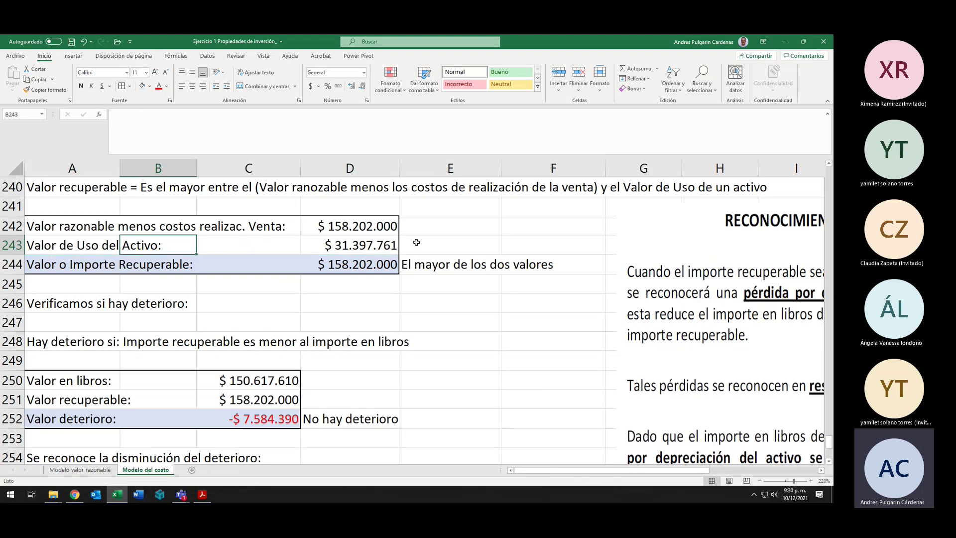
pyautogui.press('Right')
pyautogui.press('Right')
pyautogui.press('Up')
pyautogui.press('Down')
pyautogui.press('Up')
pyautogui.press('Down')
pyautogui.press('Up')
pyautogui.press('Left')
pyautogui.press('Left')
pyautogui.press('Left')
pyautogui.press('Right')
pyautogui.press('Right')
pyautogui.press('Right')
pyautogui.press('Right')
pyautogui.press('Left')
pyautogui.press('Left')
pyautogui.press('Left')
pyautogui.press('Left')
pyautogui.press('Right')
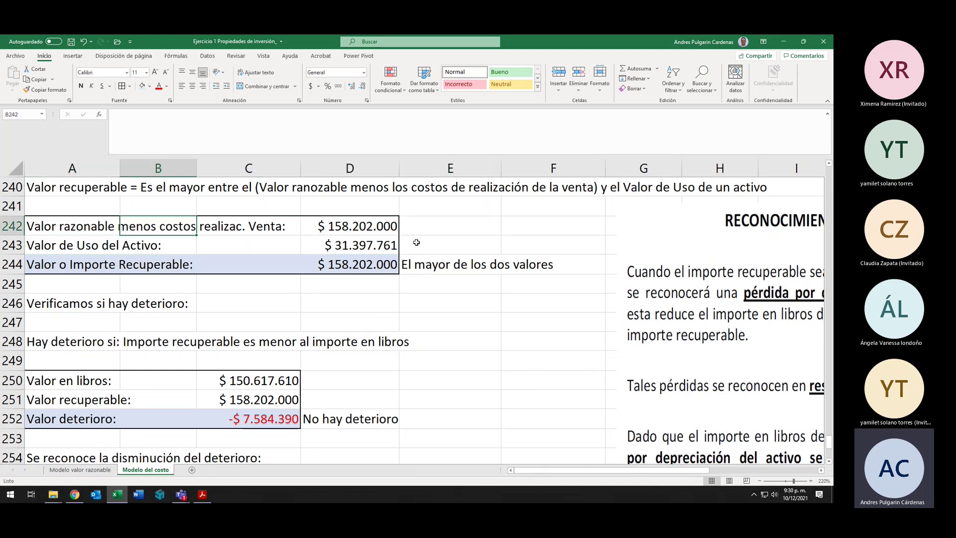
pyautogui.press('Right')
pyautogui.press('Right')
pyautogui.press('Down')
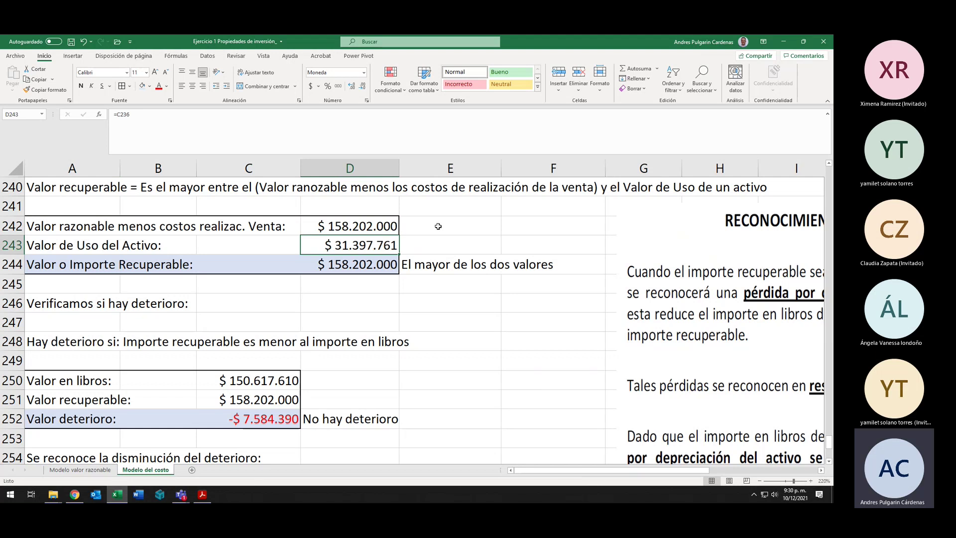
# Step: Switch to the Teams meeting window and stop sharing the screen
pyautogui.click(183, 495)
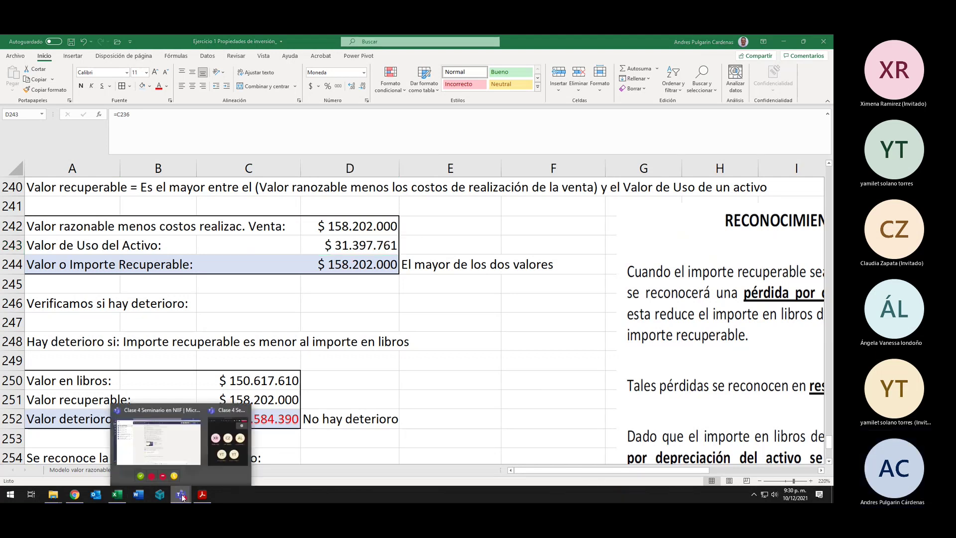
pyautogui.click(220, 416)
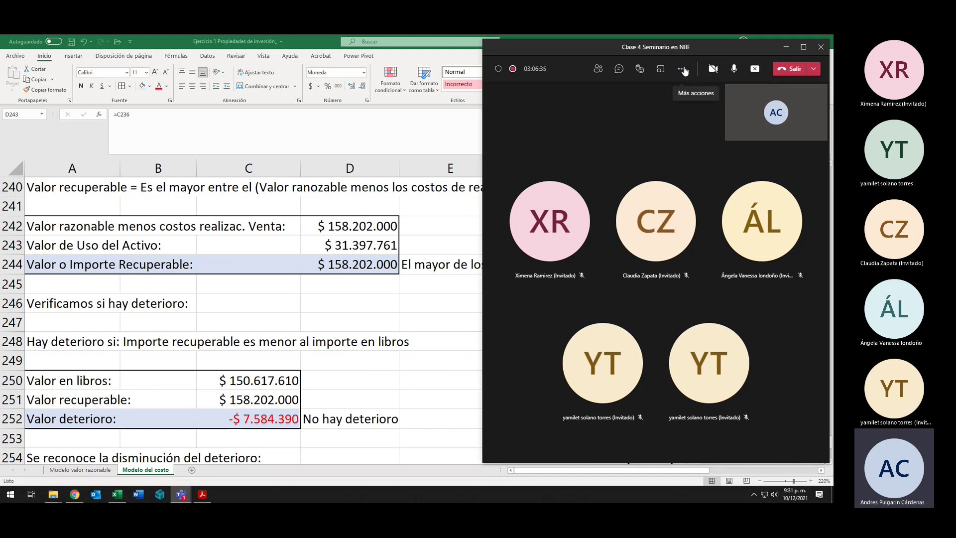
pyautogui.click(754, 72)
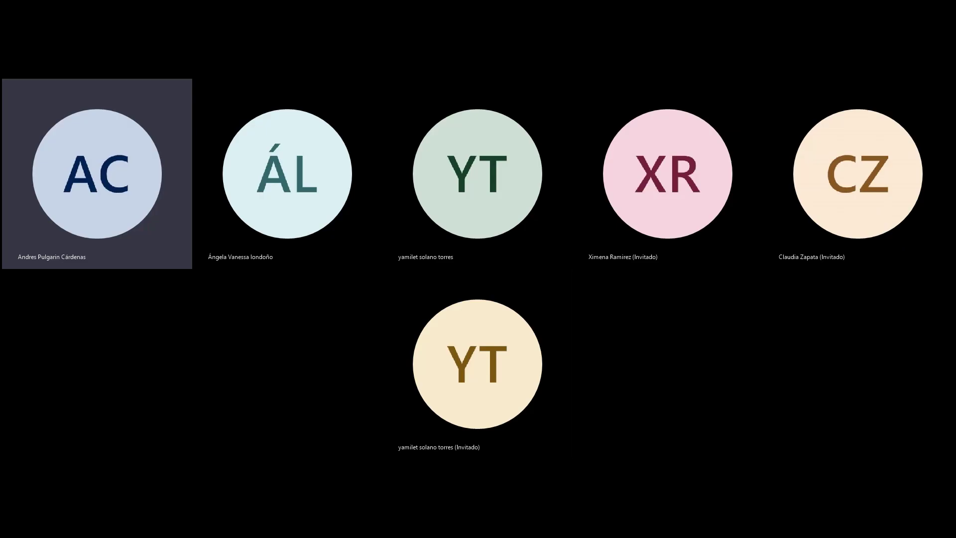